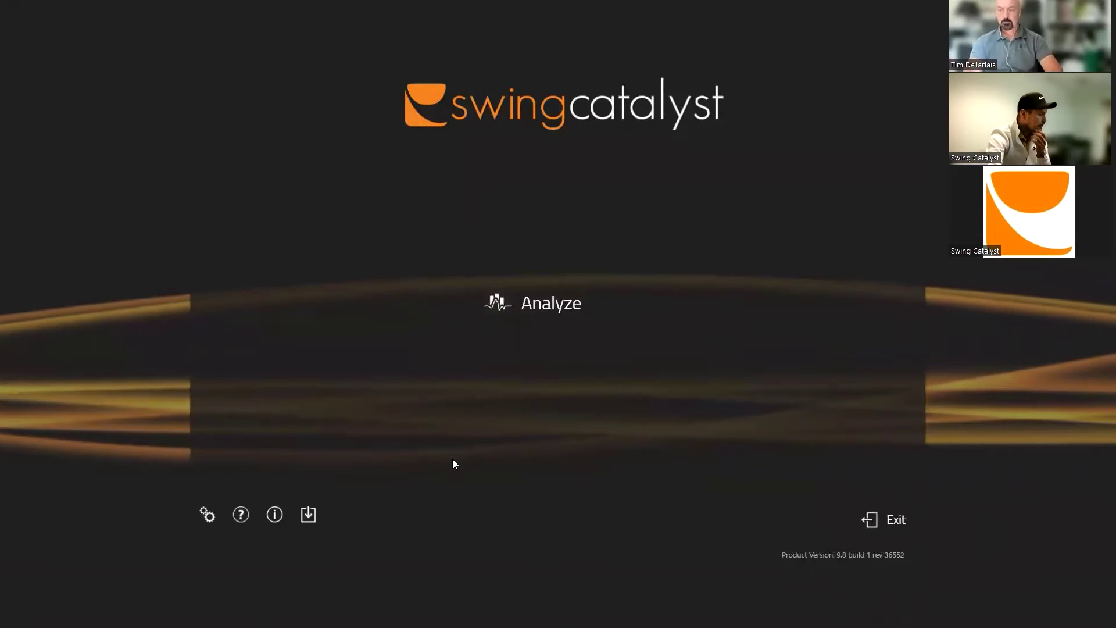
# Run the video encoder performance test in the Video & Capture settings and review the frame rates of each encoder.
pyautogui.click(207, 515)
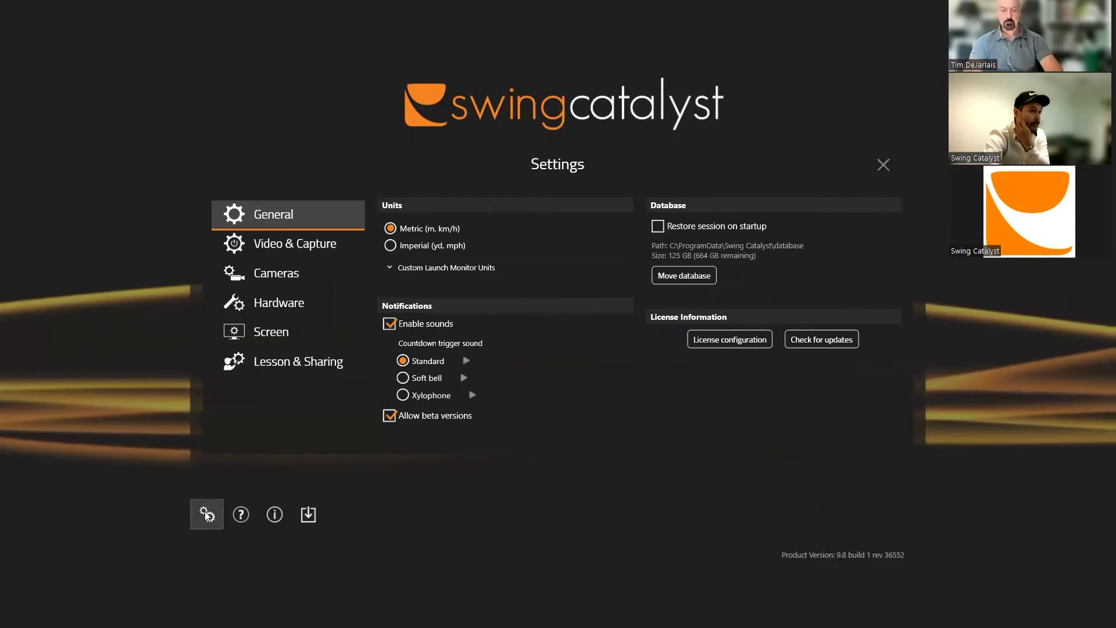
pyautogui.click(280, 248)
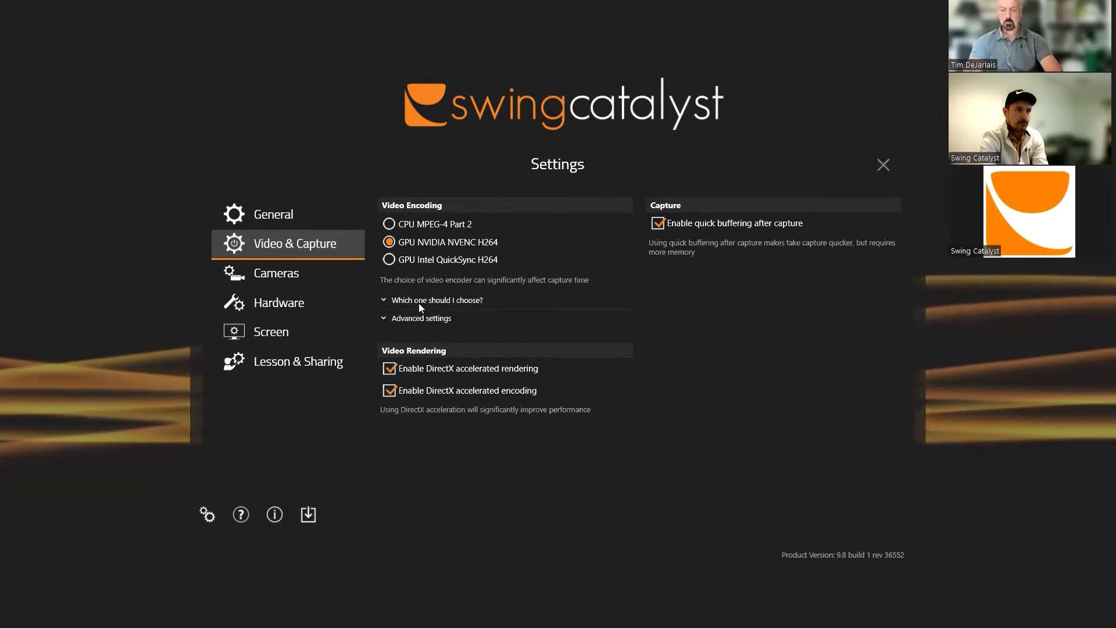
pyautogui.click(388, 301)
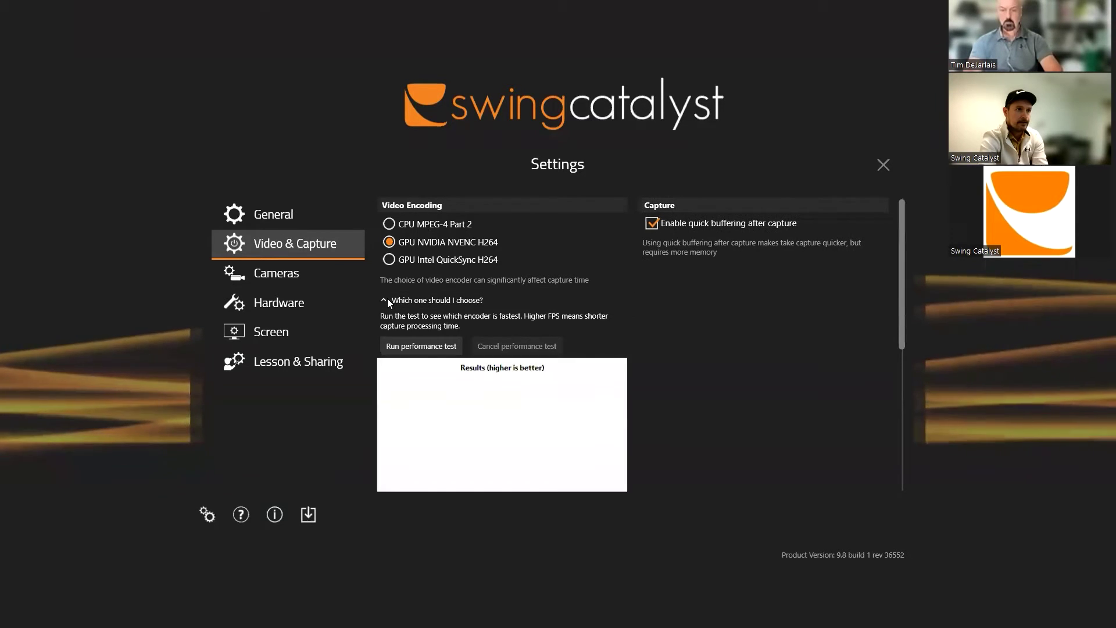
pyautogui.click(422, 346)
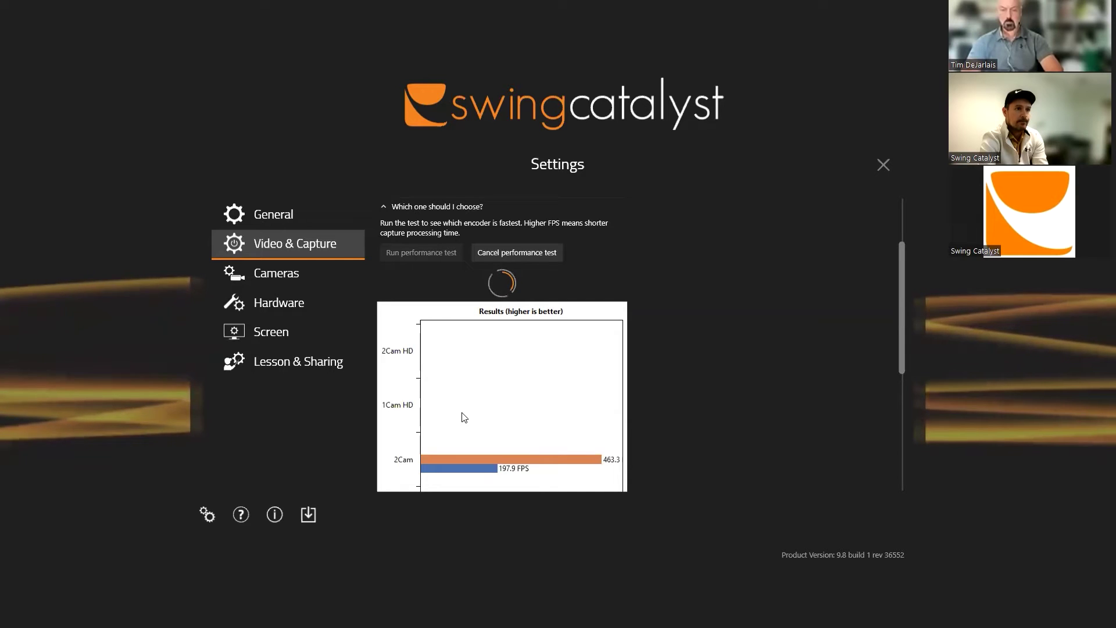
pyautogui.scroll(-1, 465, 415)
pyautogui.scroll(-2, 465, 416)
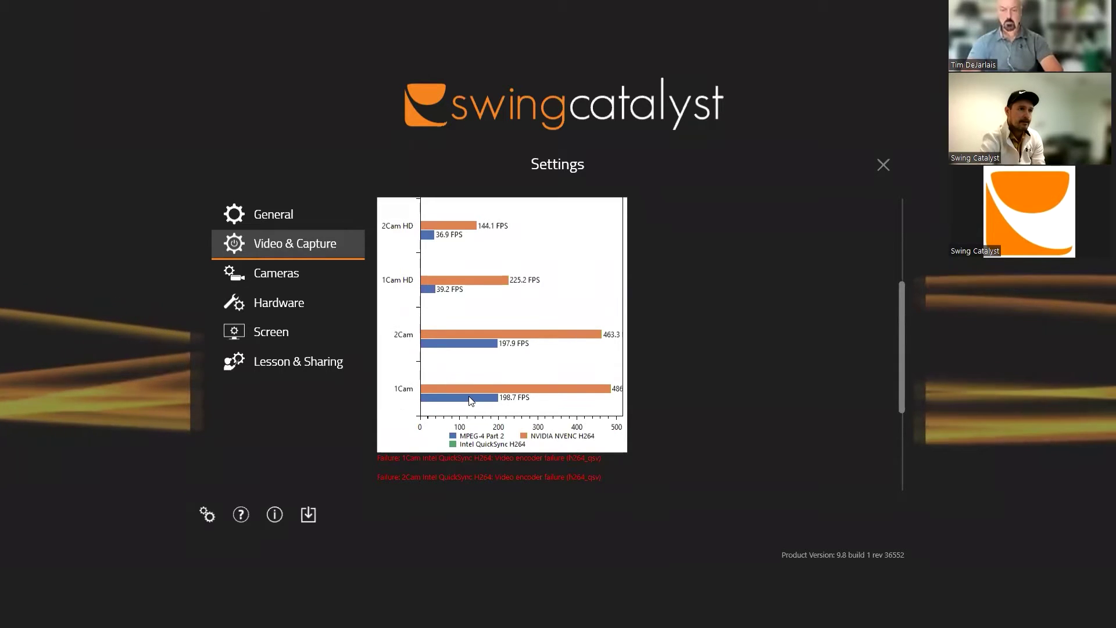
pyautogui.scroll(1, 474, 382)
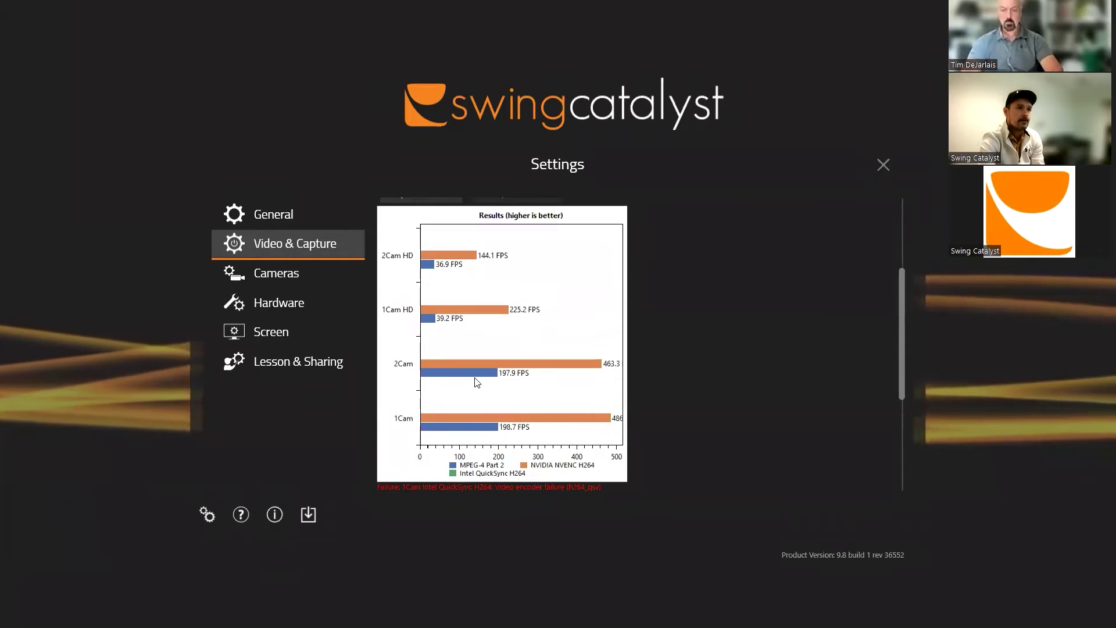
pyautogui.scroll(1, 474, 382)
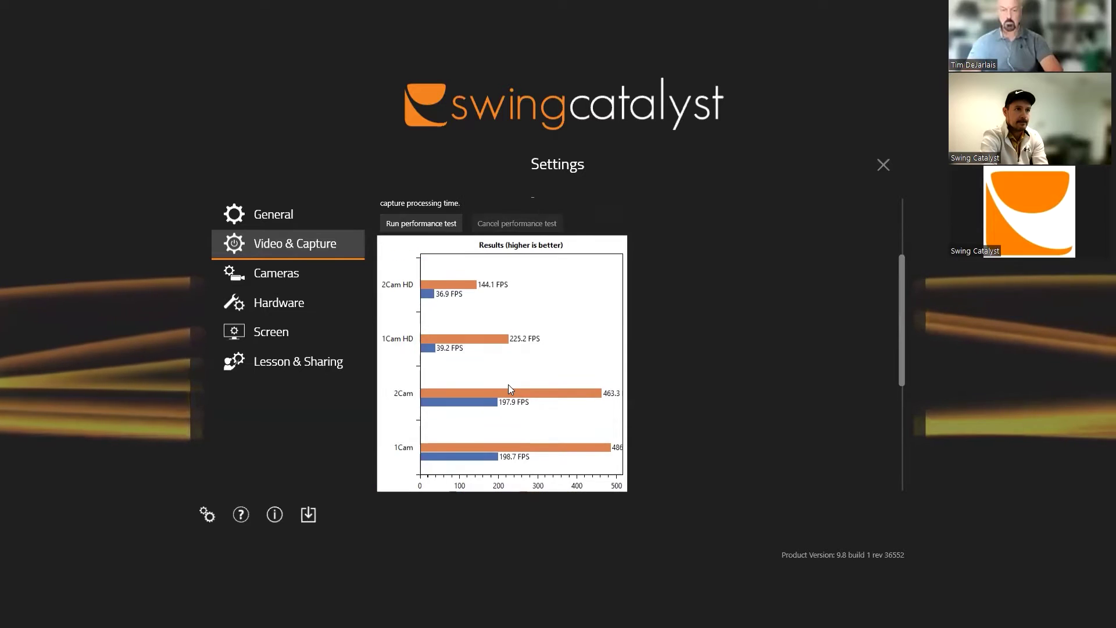
pyautogui.scroll(1, 508, 385)
pyautogui.scroll(2, 511, 389)
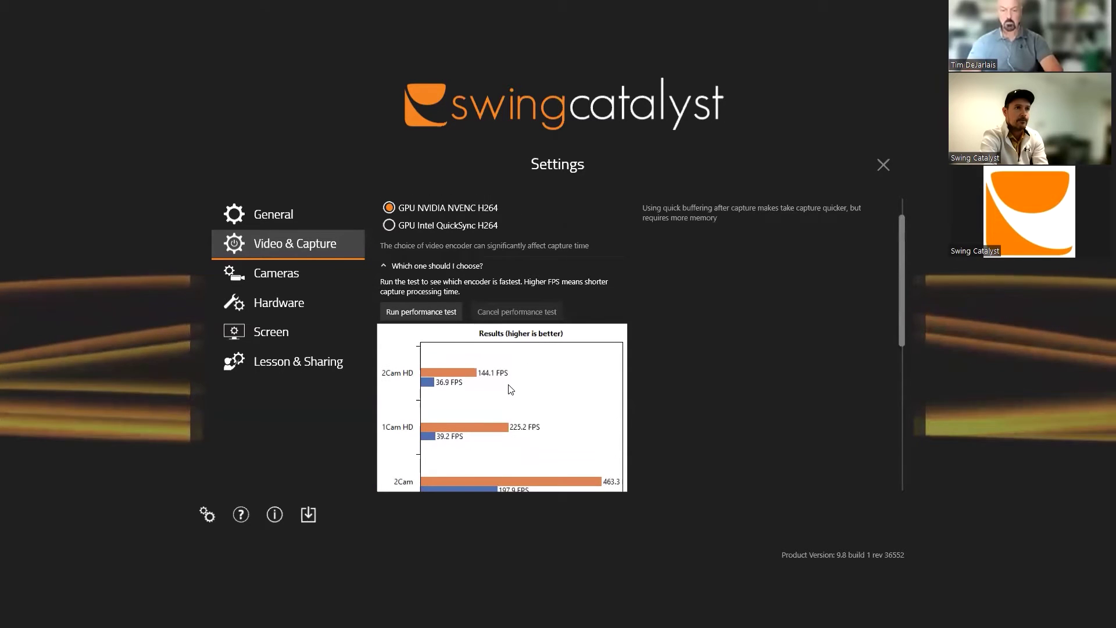
pyautogui.scroll(1, 511, 390)
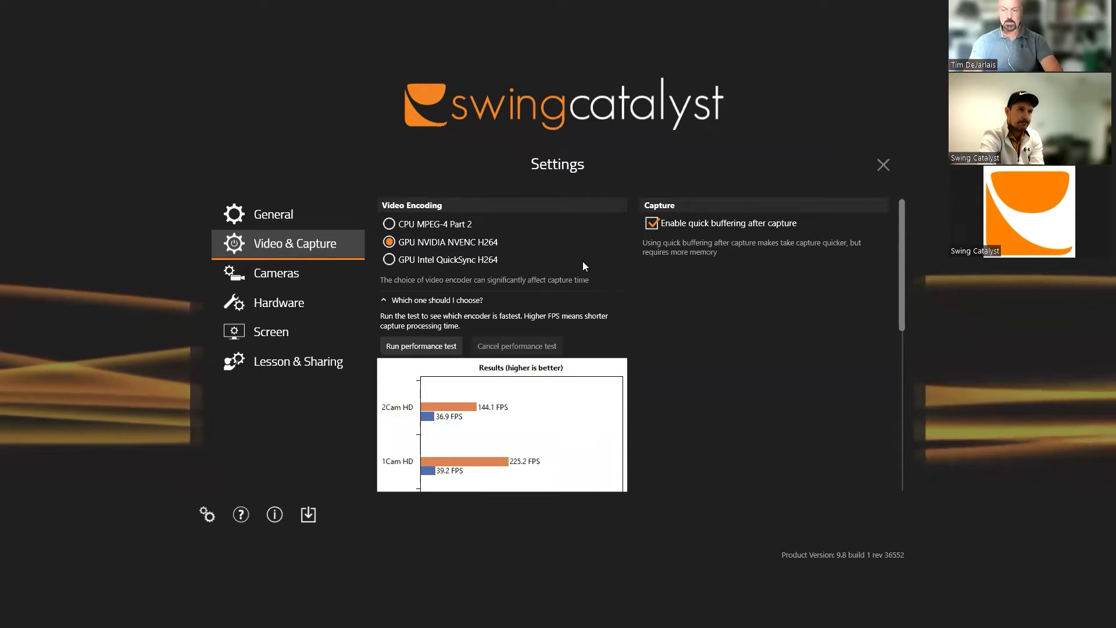
# Expand the advanced video encoding settings and examine the Nvidia session limit option alongside the encoder choices.
pyautogui.scroll(-5, 510, 309)
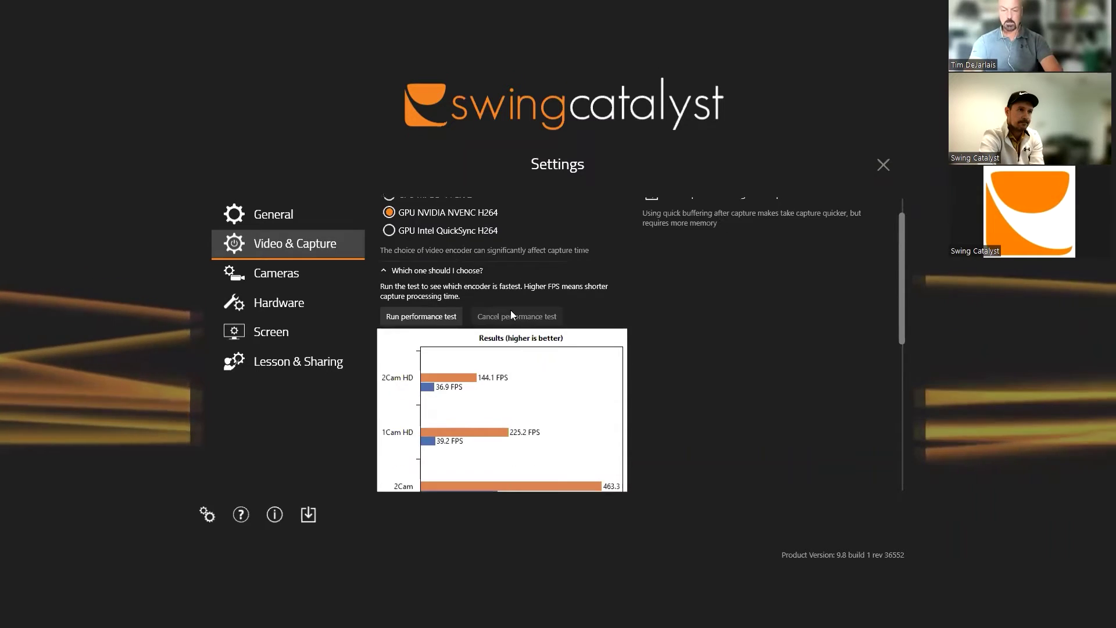
pyautogui.scroll(-6, 511, 311)
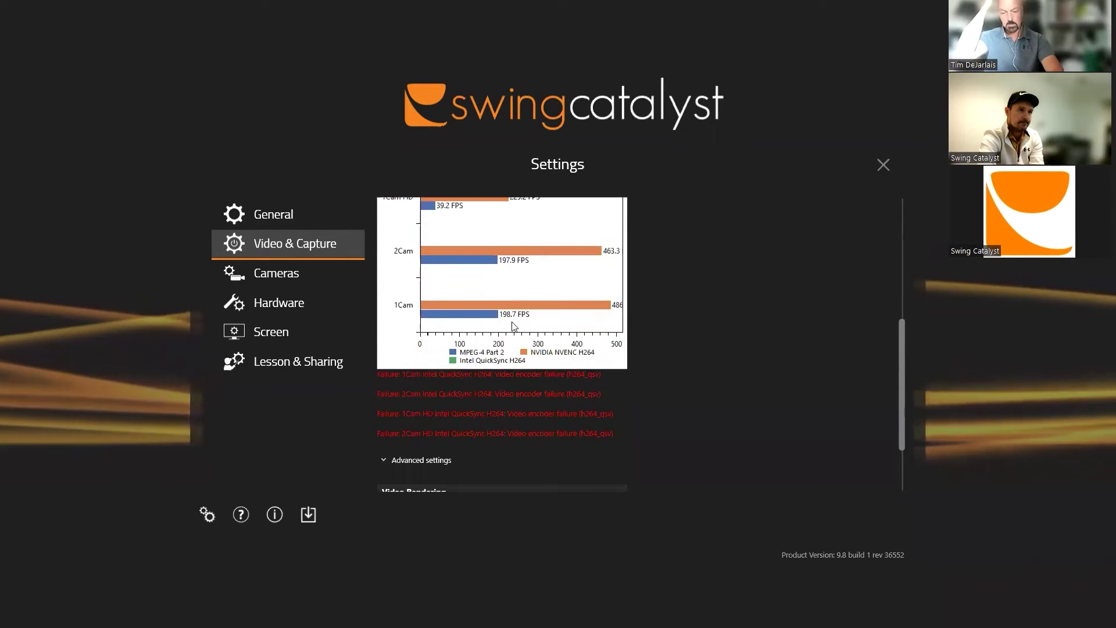
pyautogui.click(441, 375)
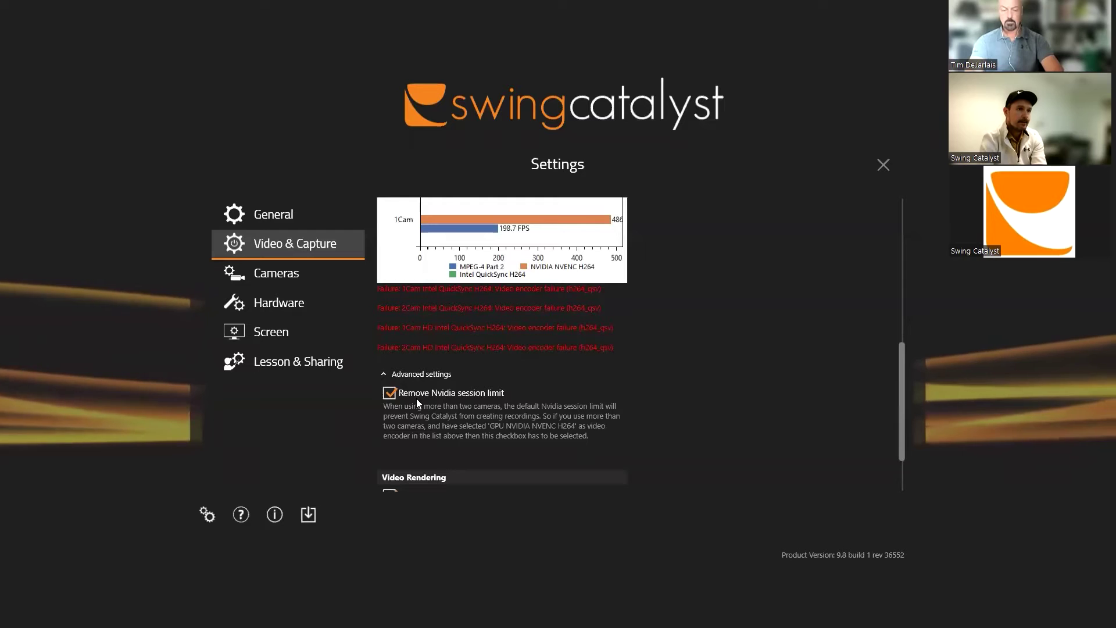
pyautogui.scroll(5, 416, 399)
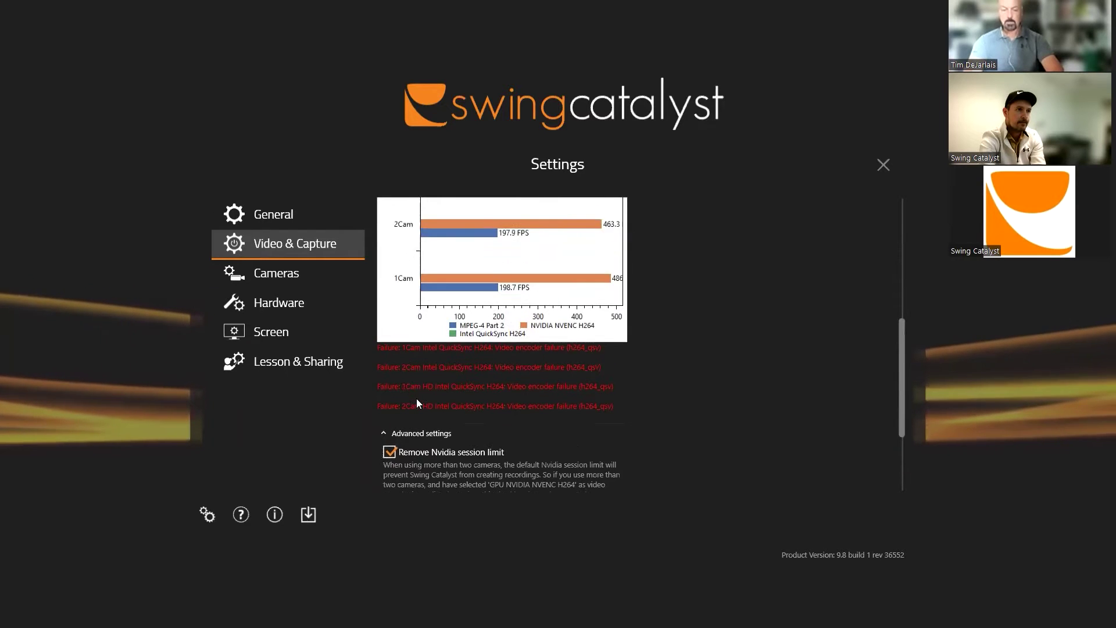
pyautogui.scroll(1, 418, 403)
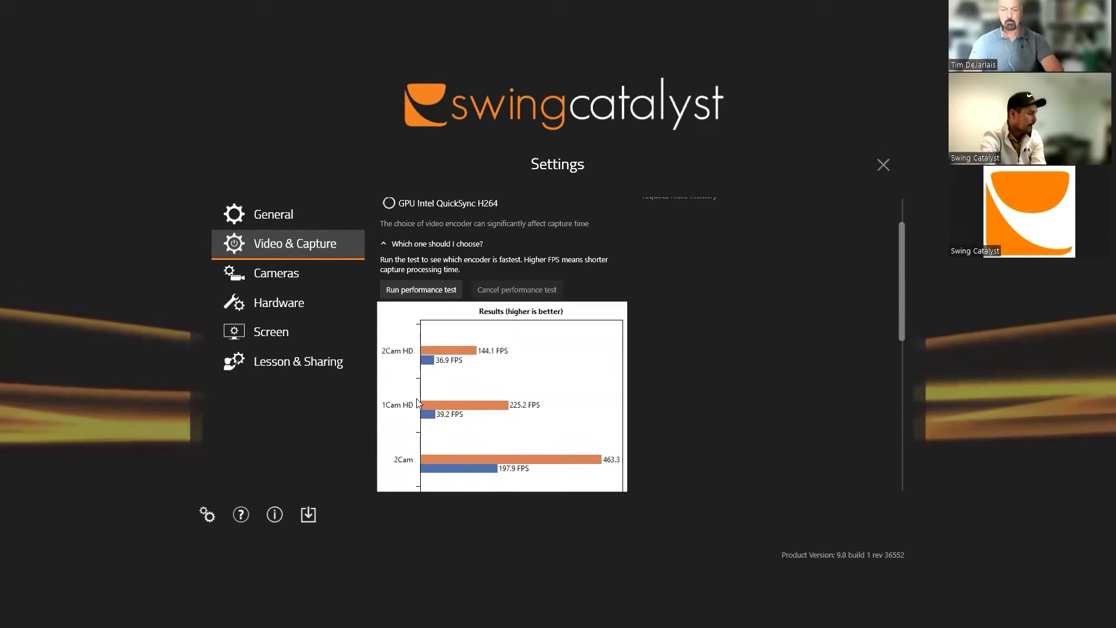
pyautogui.scroll(2, 418, 403)
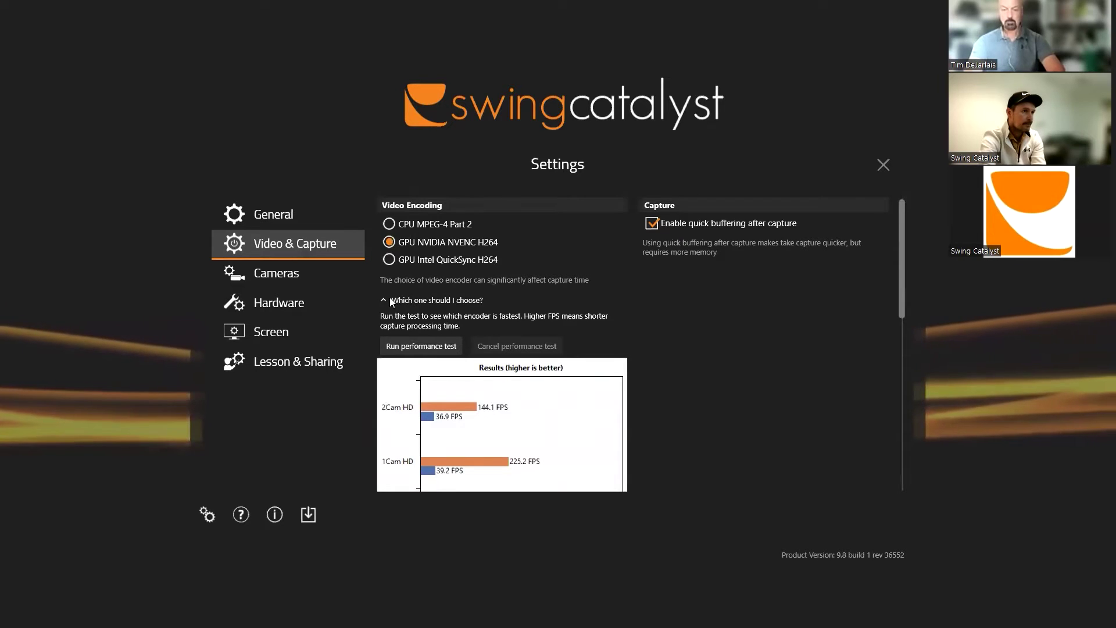
# Open the hardware settings and inspect the launch monitor's trigger delay configuration, collapsing it when done.
pyautogui.click(299, 298)
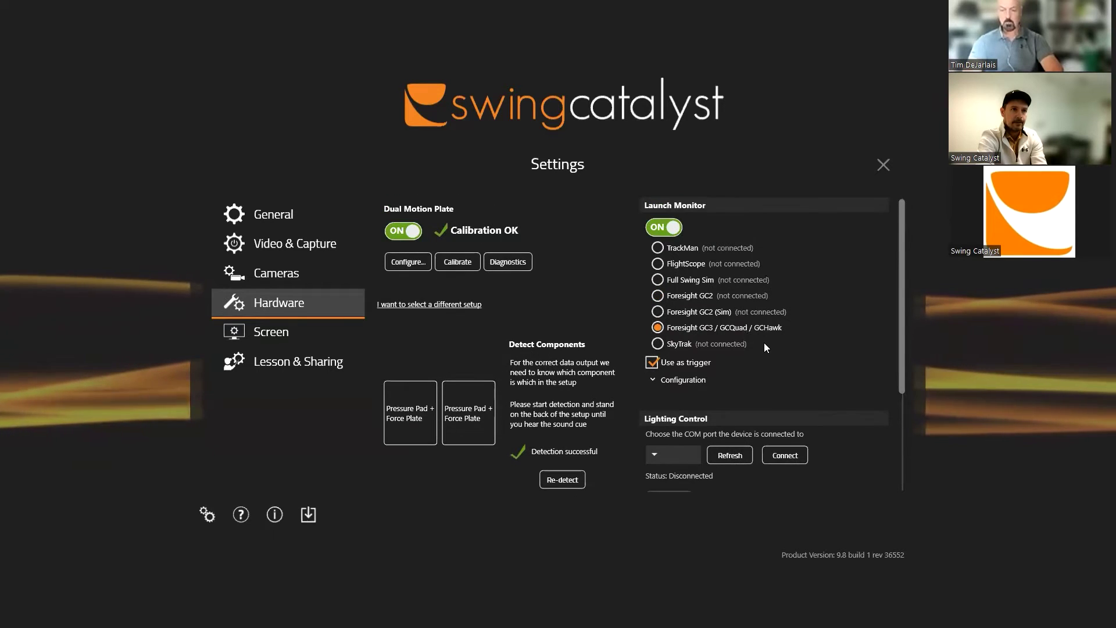
pyautogui.click(664, 378)
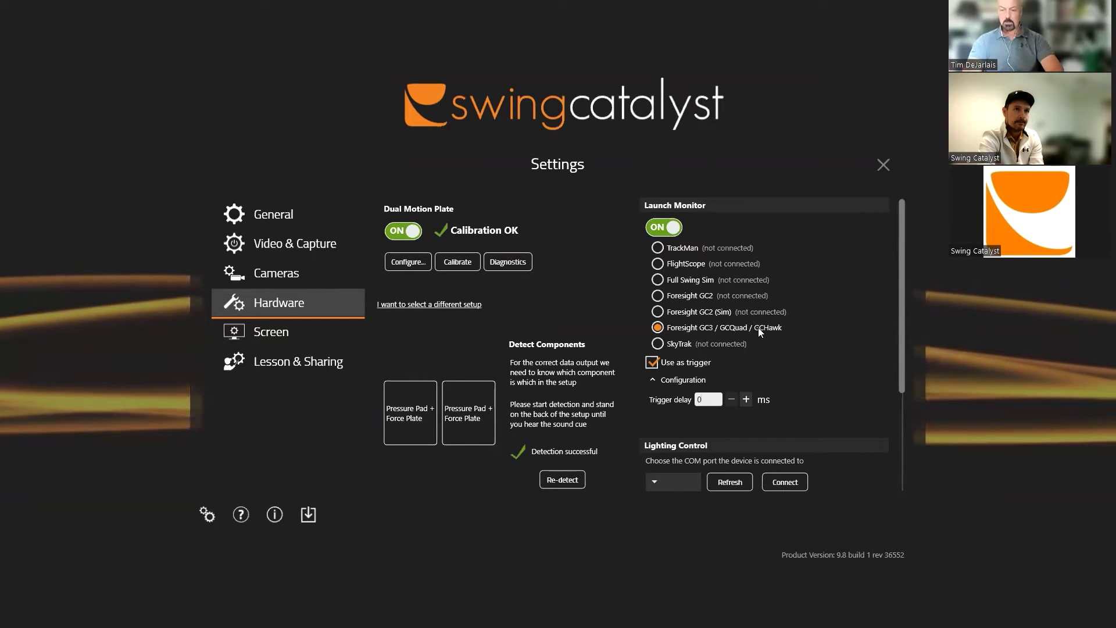
pyautogui.click(652, 381)
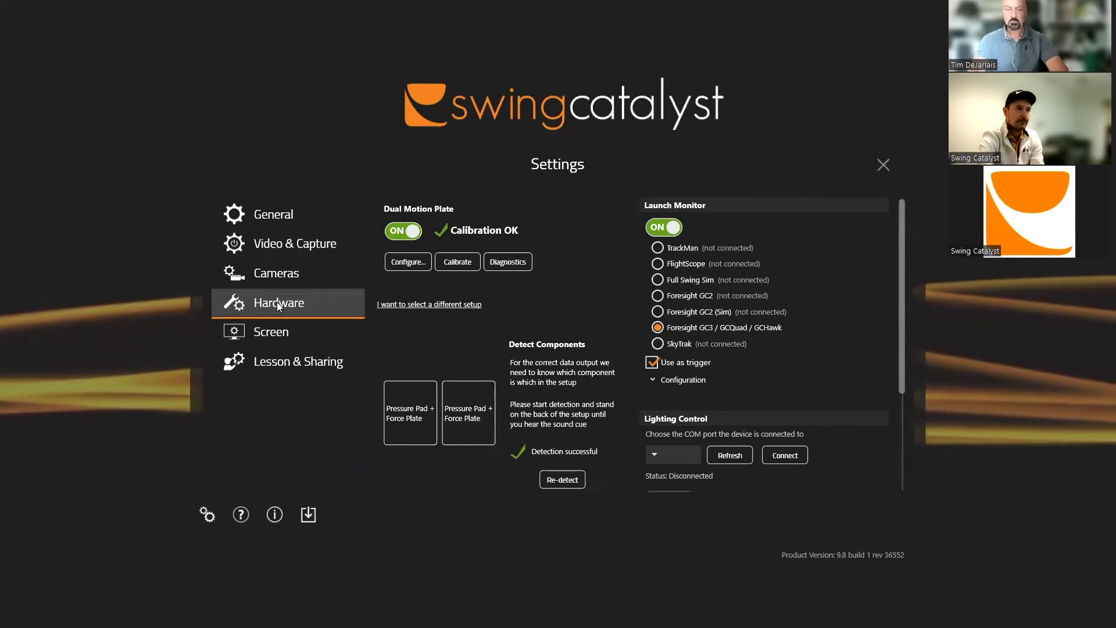
# Close the settings and start an analysis session with the preselected player.
pyautogui.click(878, 165)
pyautogui.click(544, 311)
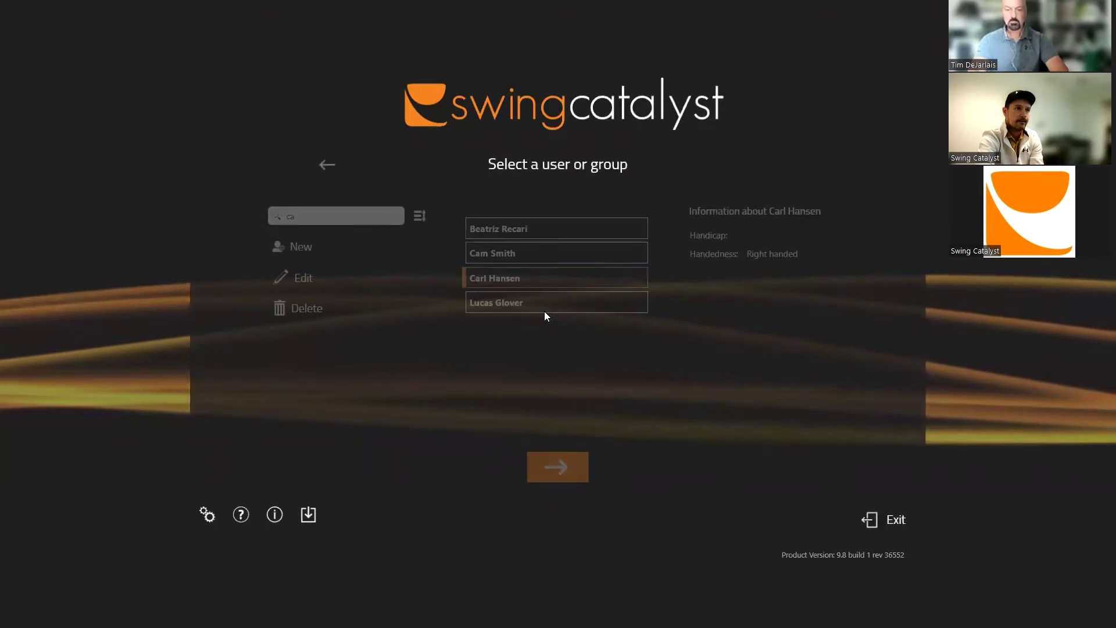
pyautogui.click(567, 465)
pyautogui.click(522, 279)
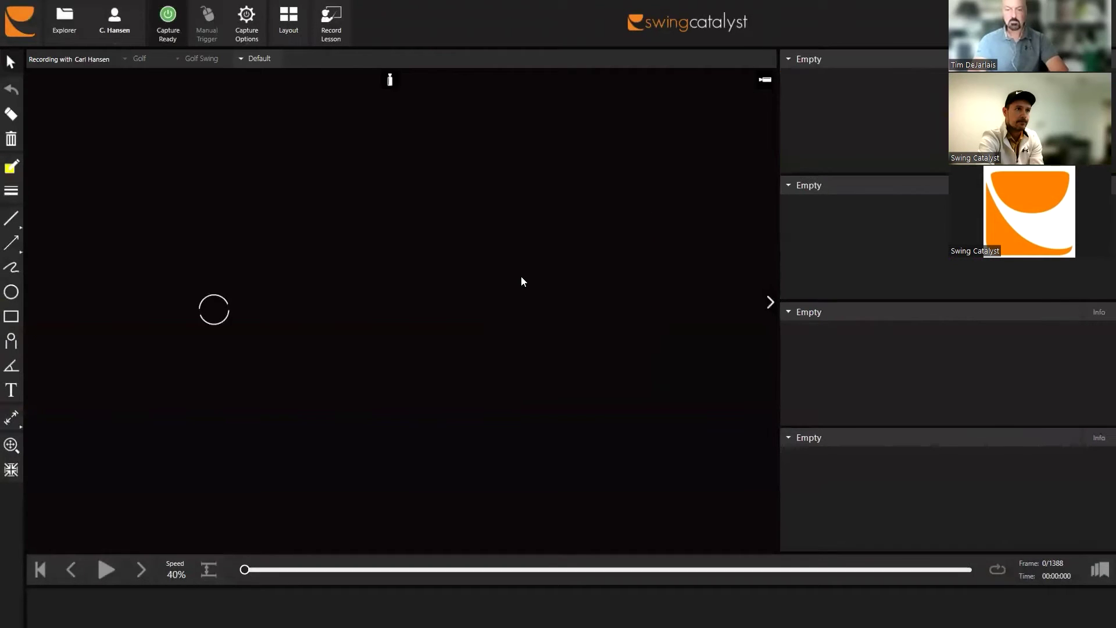
# Demonstrate the microphone trigger and its sensitivity in the capture options, leaving only the launch monitor trigger enabled.
pyautogui.click(260, 43)
pyautogui.moveTo(204, 146)
pyautogui.mouseDown()
pyautogui.moveTo(216, 156)
pyautogui.moveTo(202, 156)
pyautogui.mouseUp()
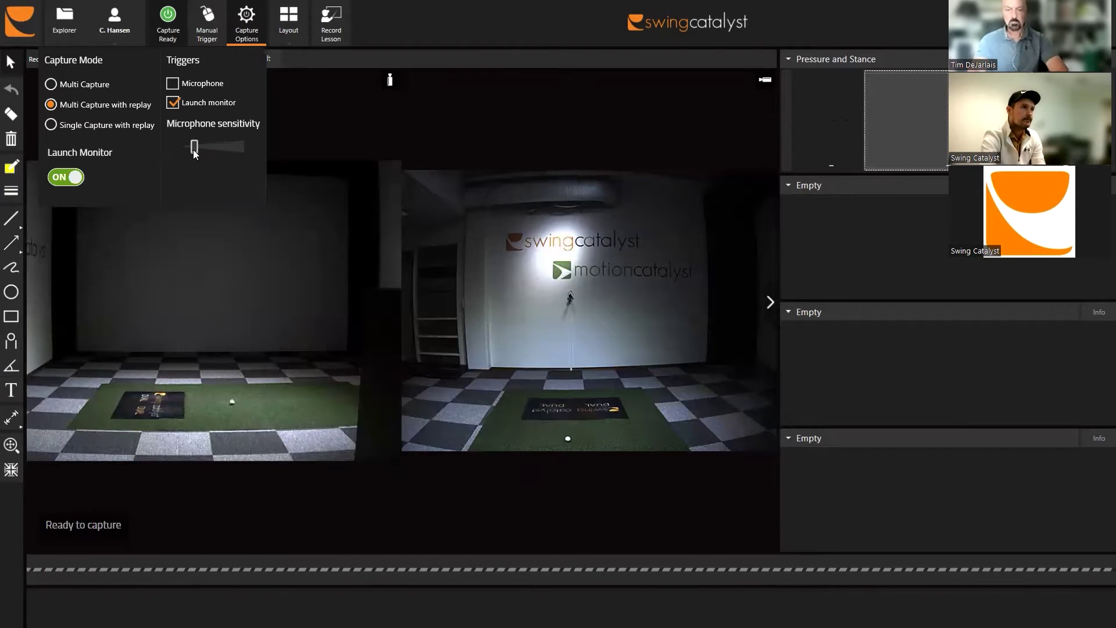
pyautogui.click(174, 86)
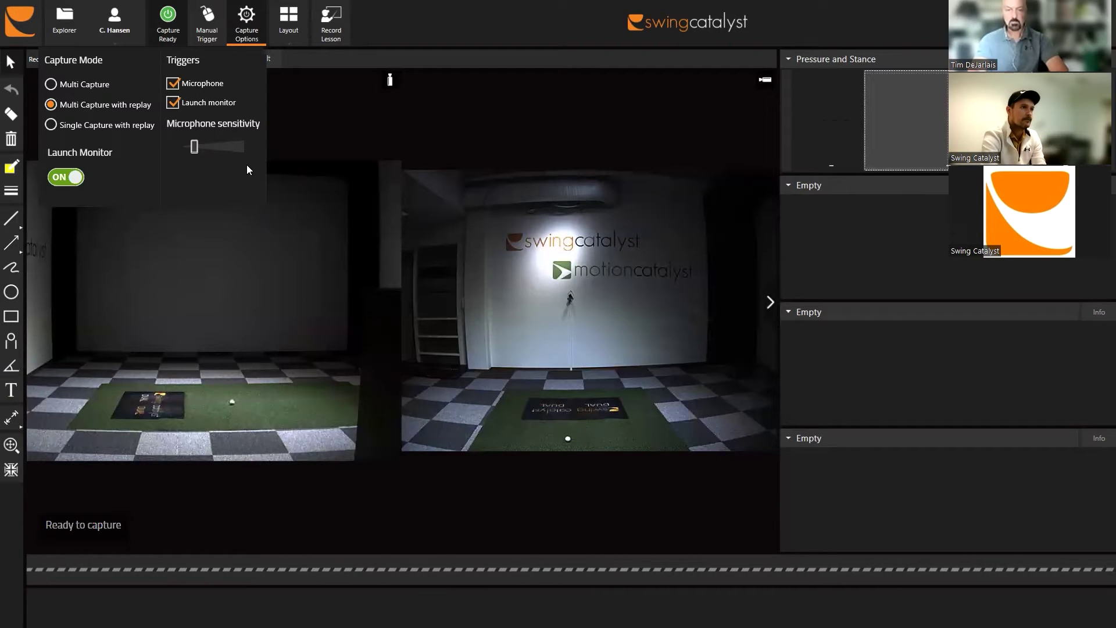
pyautogui.click(205, 150)
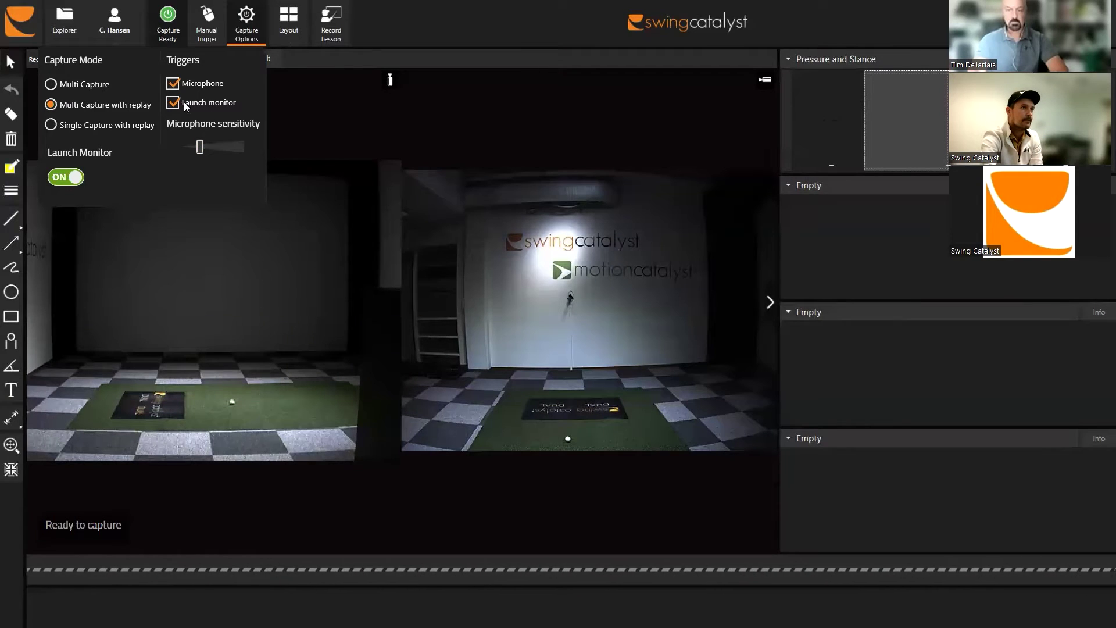
pyautogui.click(174, 88)
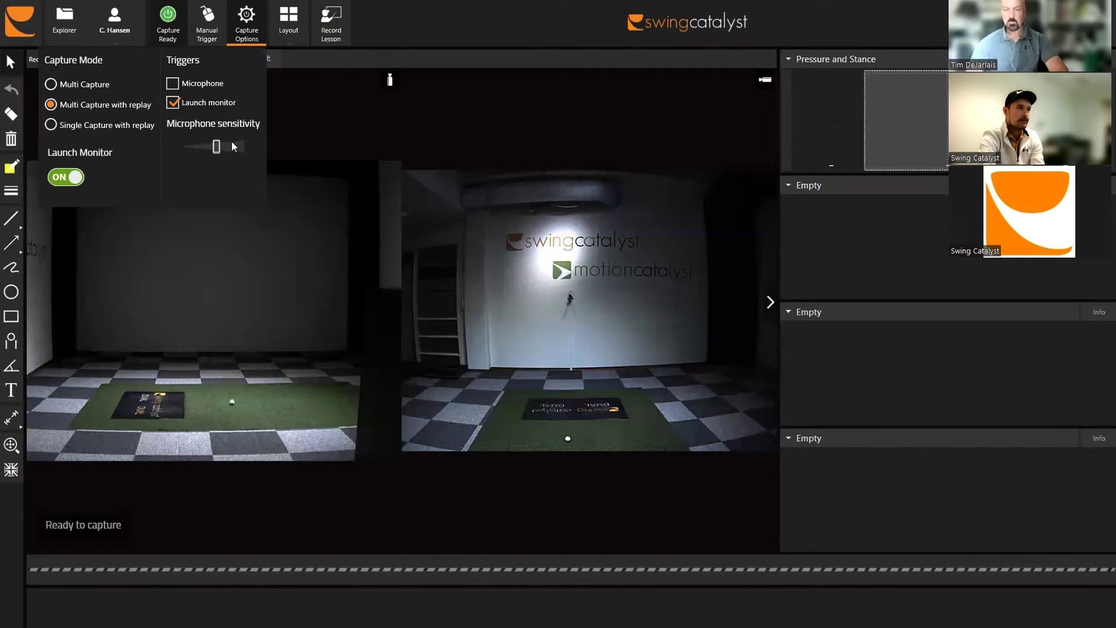
pyautogui.click(290, 137)
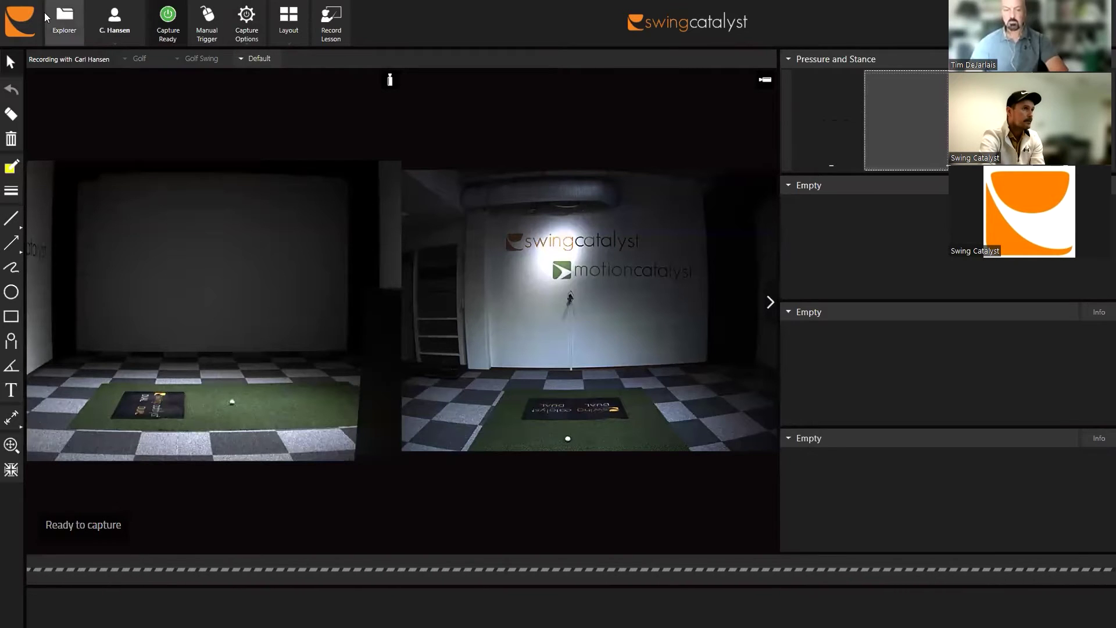
# End the current capture session.
pyautogui.click(20, 22)
pyautogui.click(42, 142)
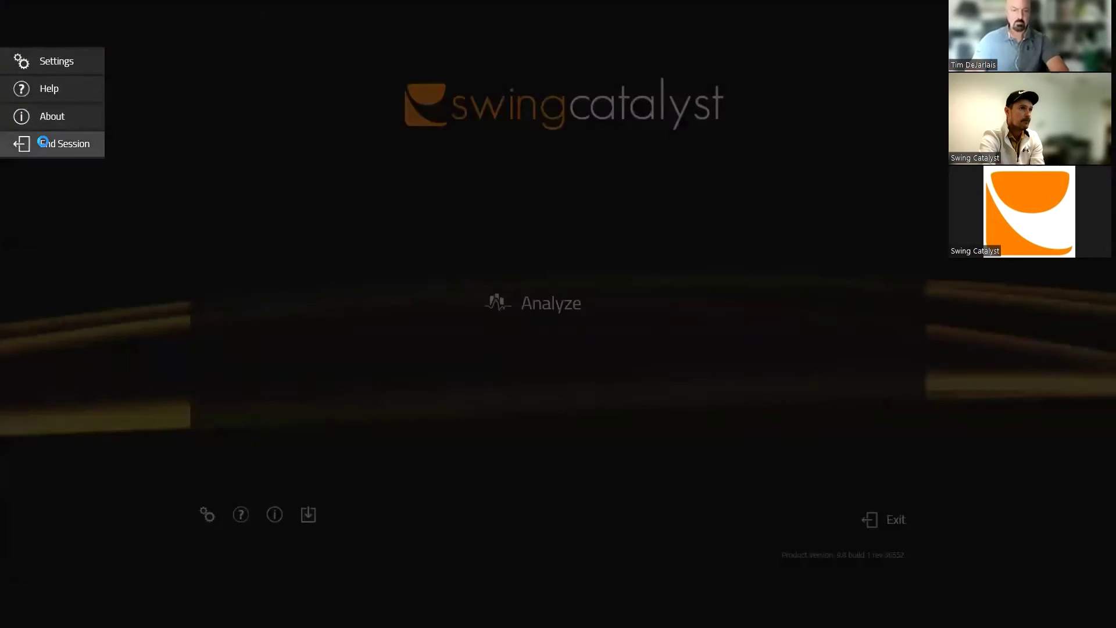
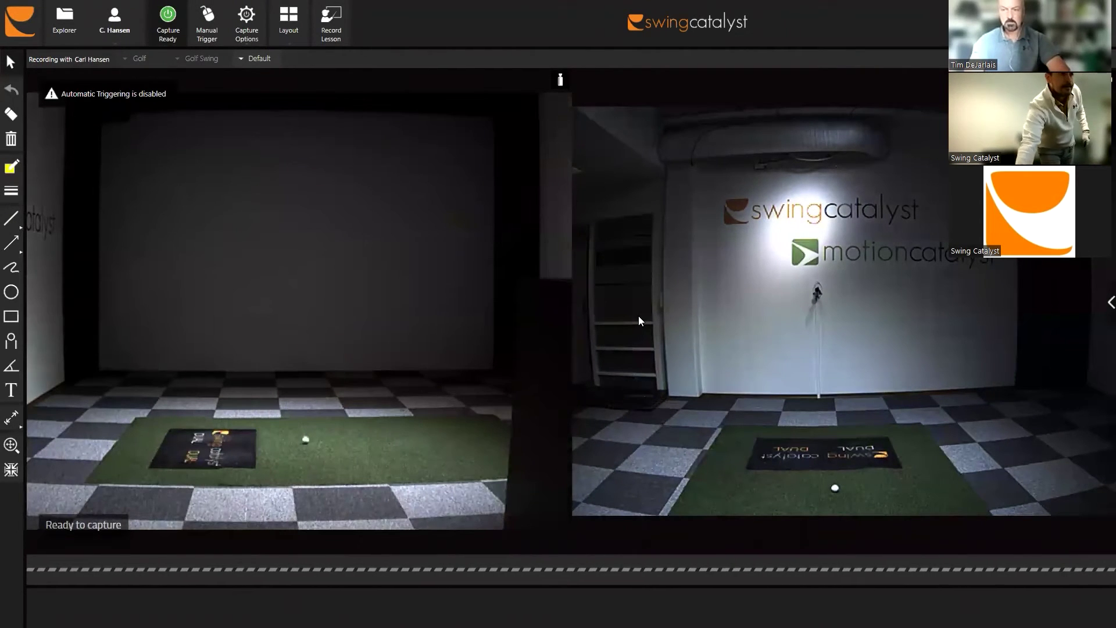
# Enable the launch monitor as the automatic capture trigger and close the capture options.
pyautogui.click(247, 46)
pyautogui.click(175, 103)
pyautogui.click(317, 97)
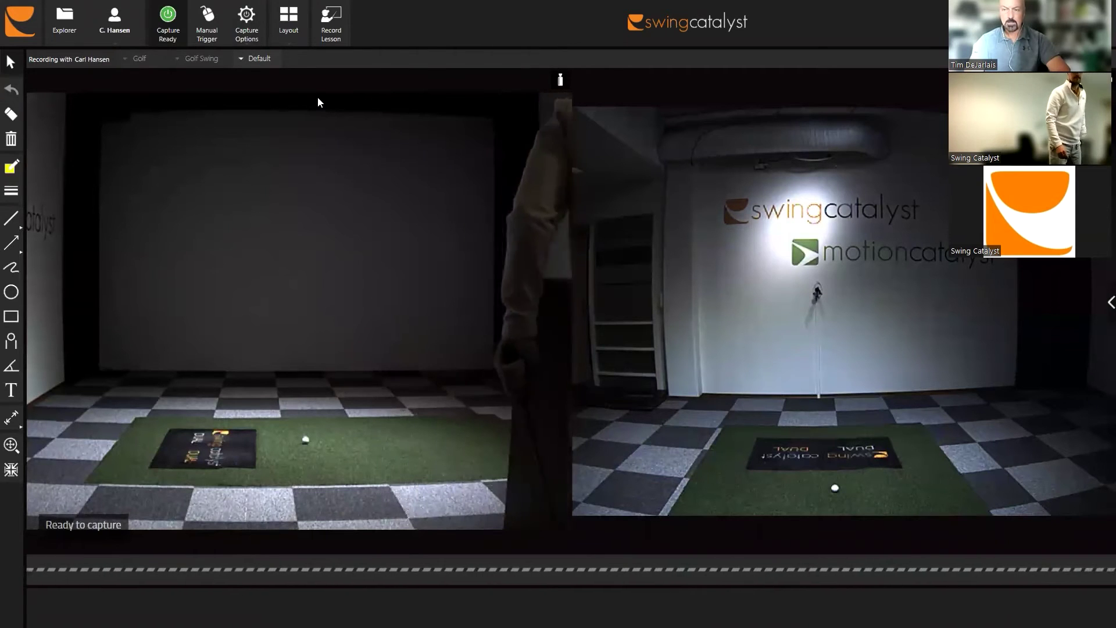
# Set the club for the upcoming recordings to a 7 iron.
pyautogui.click(263, 61)
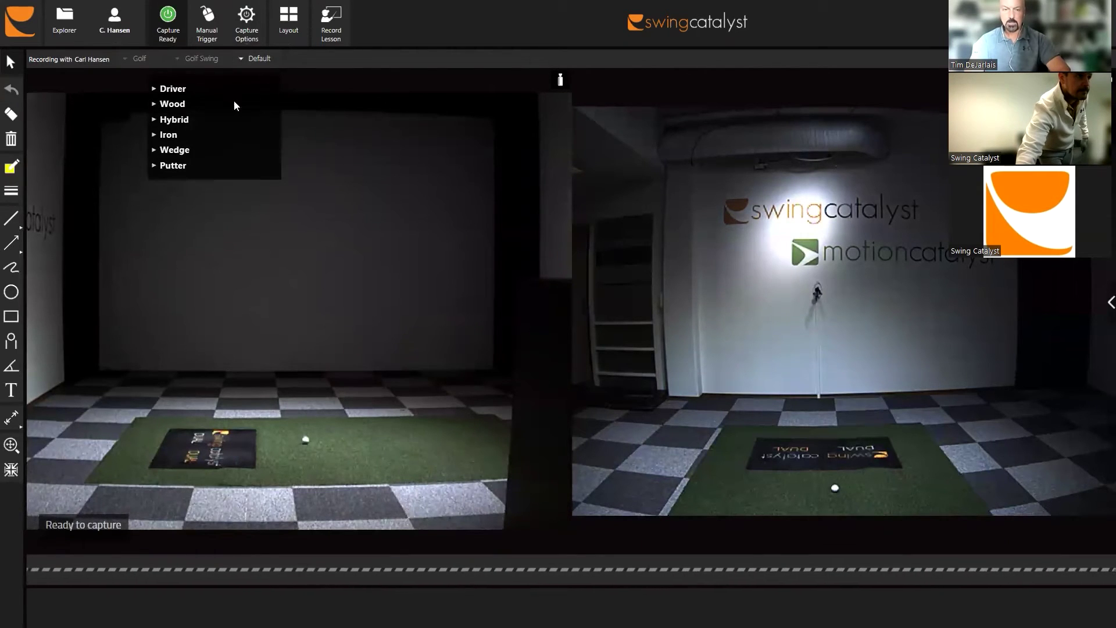
pyautogui.click(177, 136)
pyautogui.click(180, 257)
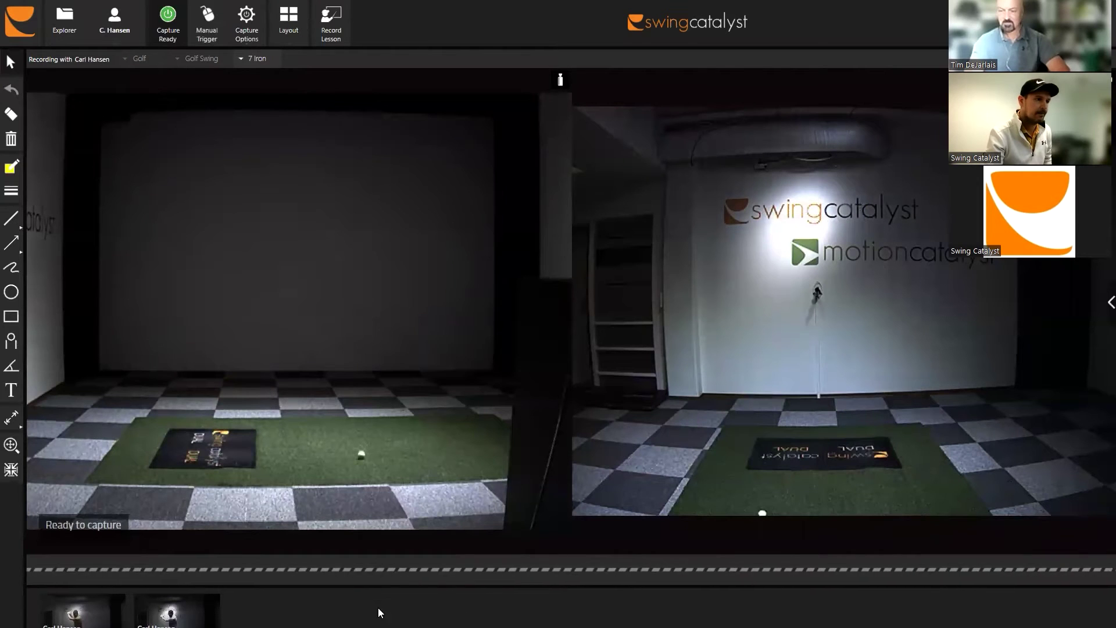
# Open the second captured swing recording and delete the yellow line drawn on the video.
pyautogui.moveTo(83, 617)
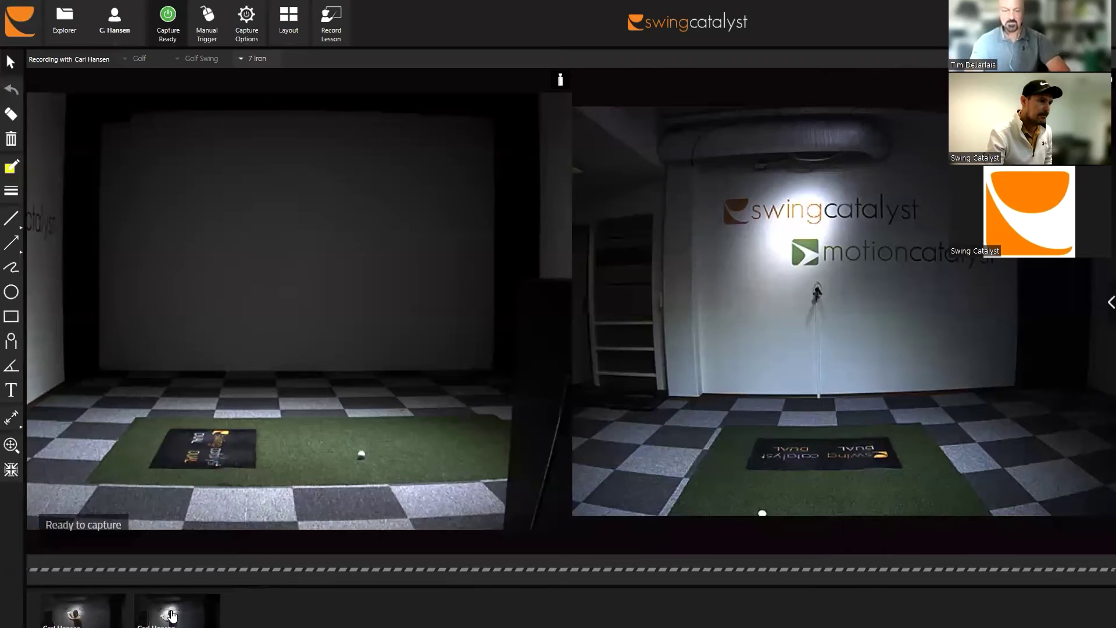
pyautogui.click(172, 615)
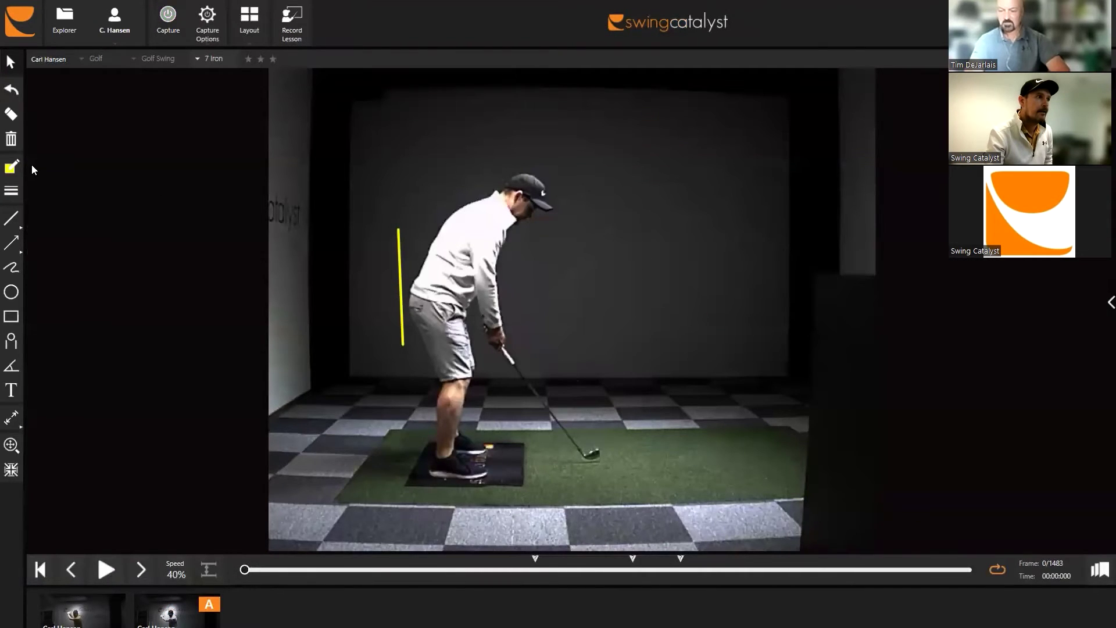
pyautogui.click(17, 138)
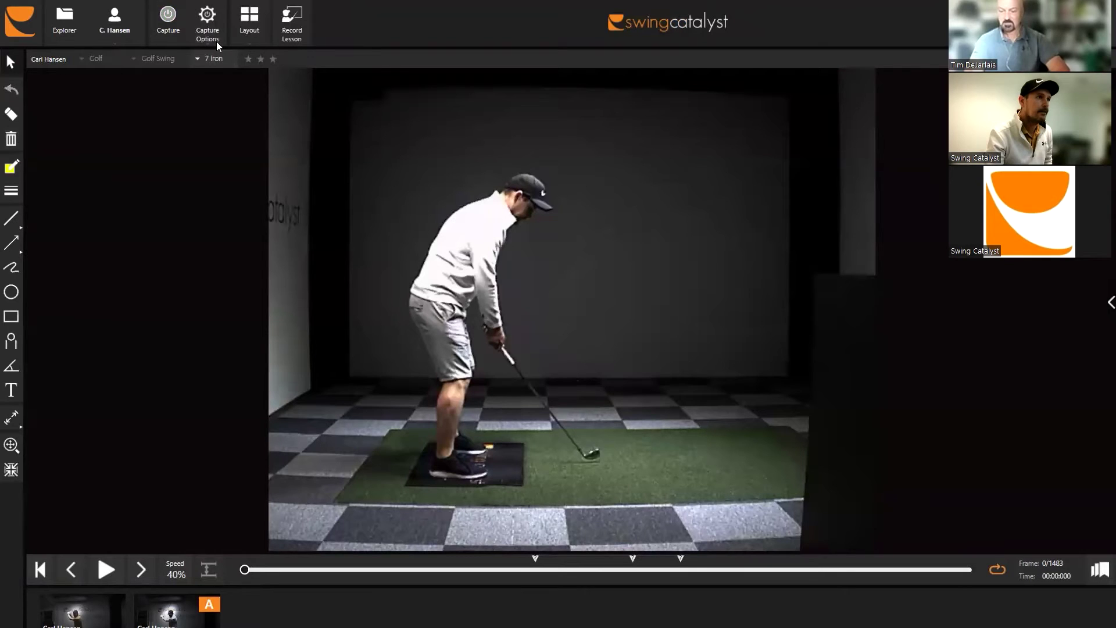
# Show the recording with both camera views and move playback to about frame 533, shortly before the first event marker.
pyautogui.click(250, 45)
pyautogui.click(230, 110)
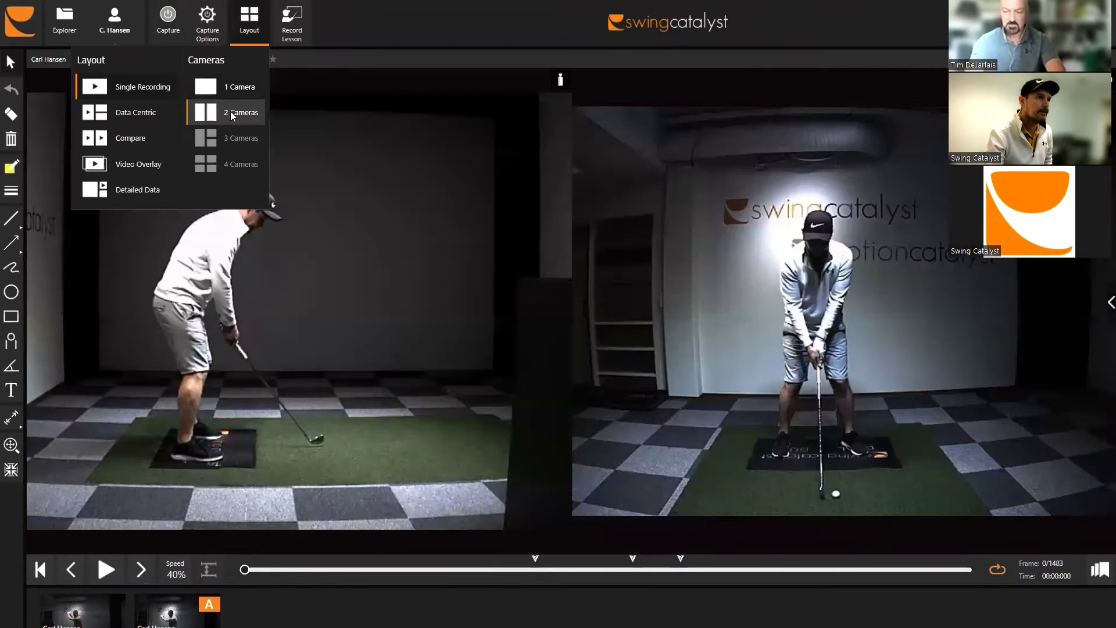
pyautogui.click(506, 570)
pyautogui.click(505, 570)
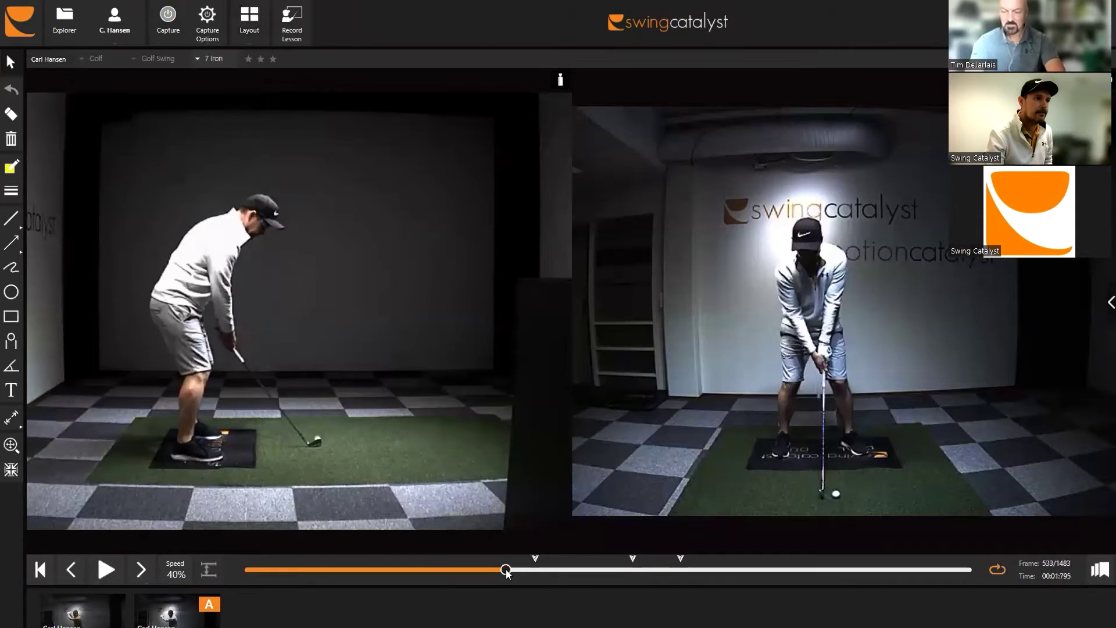
# Move the swing playback to just after ball contact, at about frame 866.
pyautogui.moveTo(506, 573); pyautogui.dragTo(660, 562)
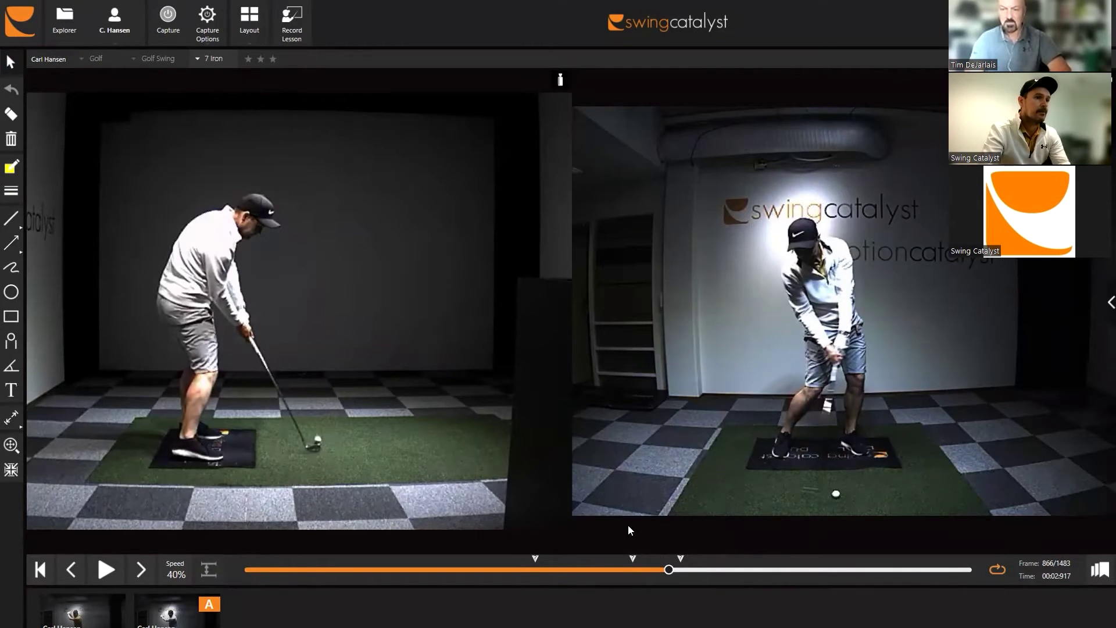
# Open the advanced settings of the down-the-line FLIR Blackfly camera, start its live preview and show its exposure and gain parameters.
pyautogui.click(30, 38)
pyautogui.click(47, 61)
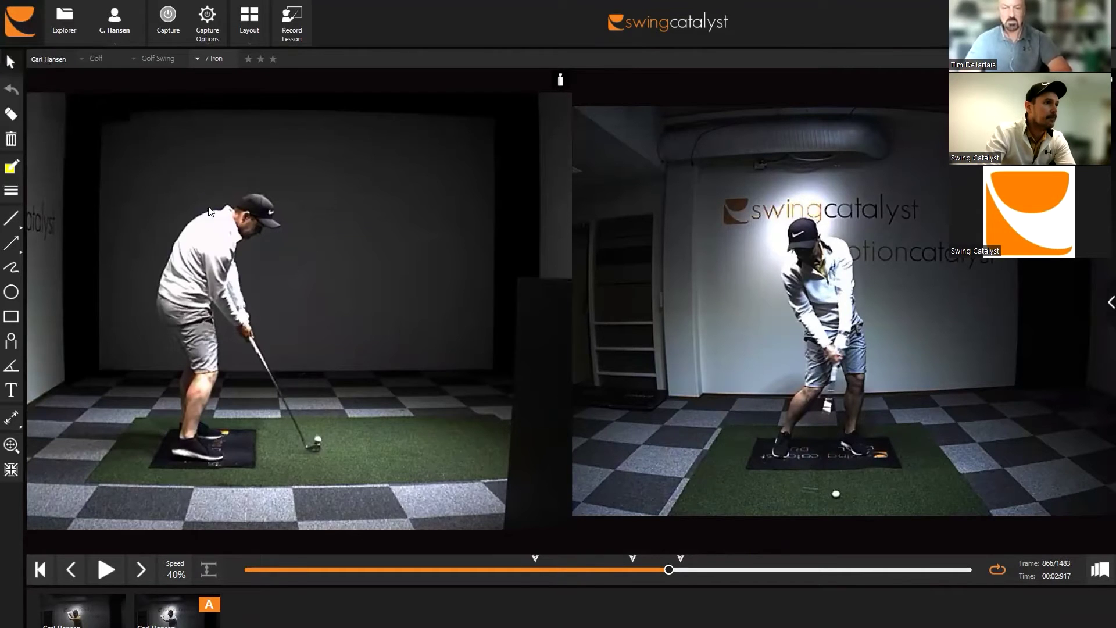
pyautogui.click(251, 243)
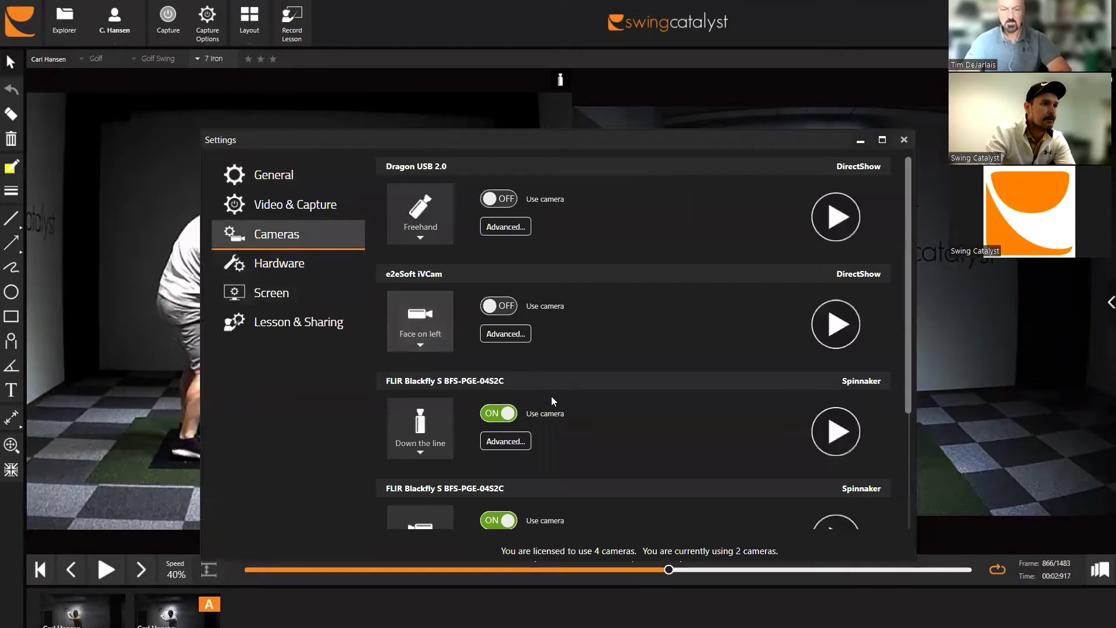
pyautogui.scroll(-2, 553, 401)
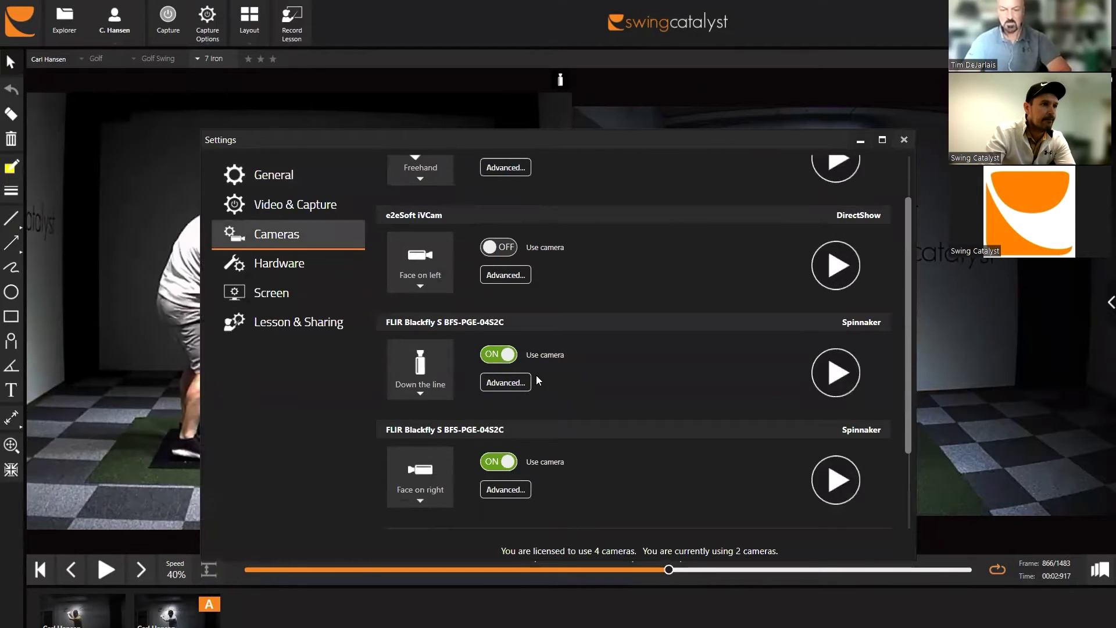
pyautogui.click(519, 387)
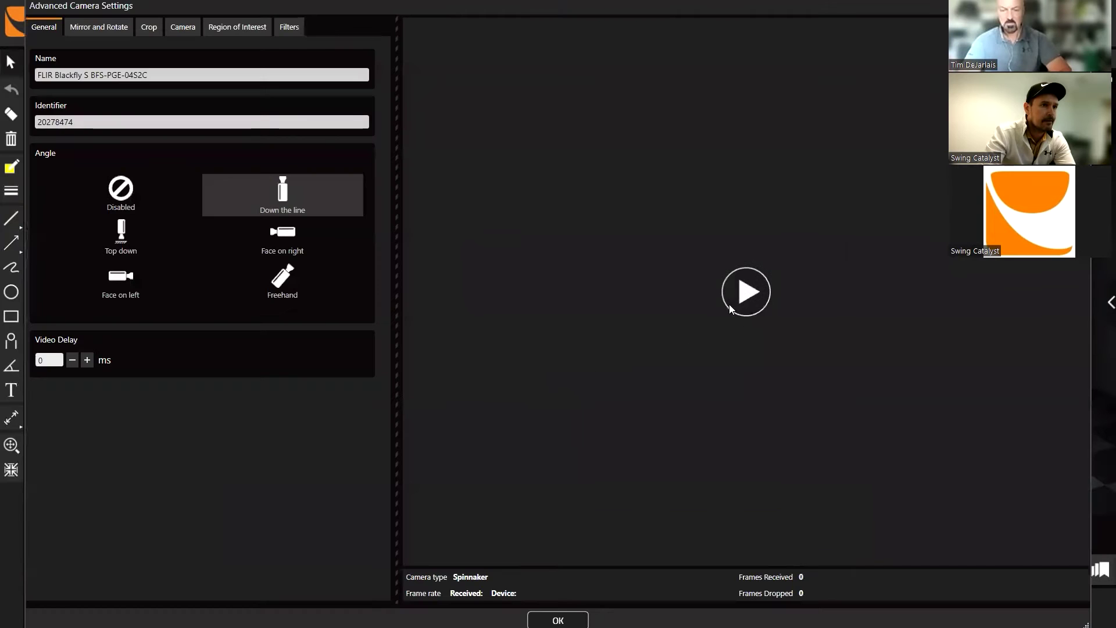
pyautogui.click(730, 306)
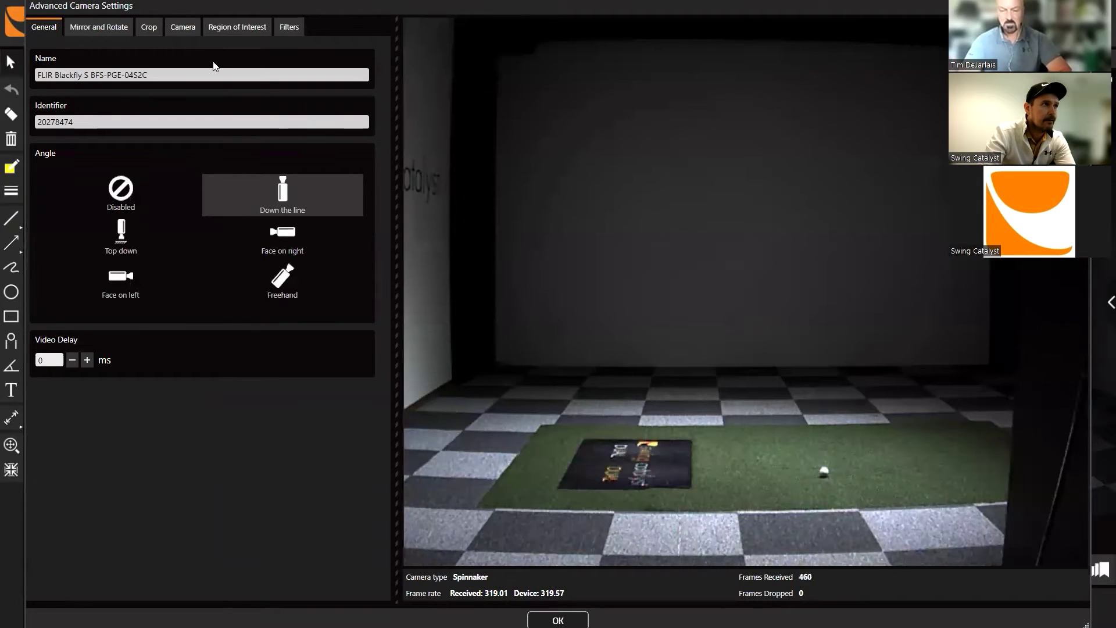
pyautogui.click(182, 31)
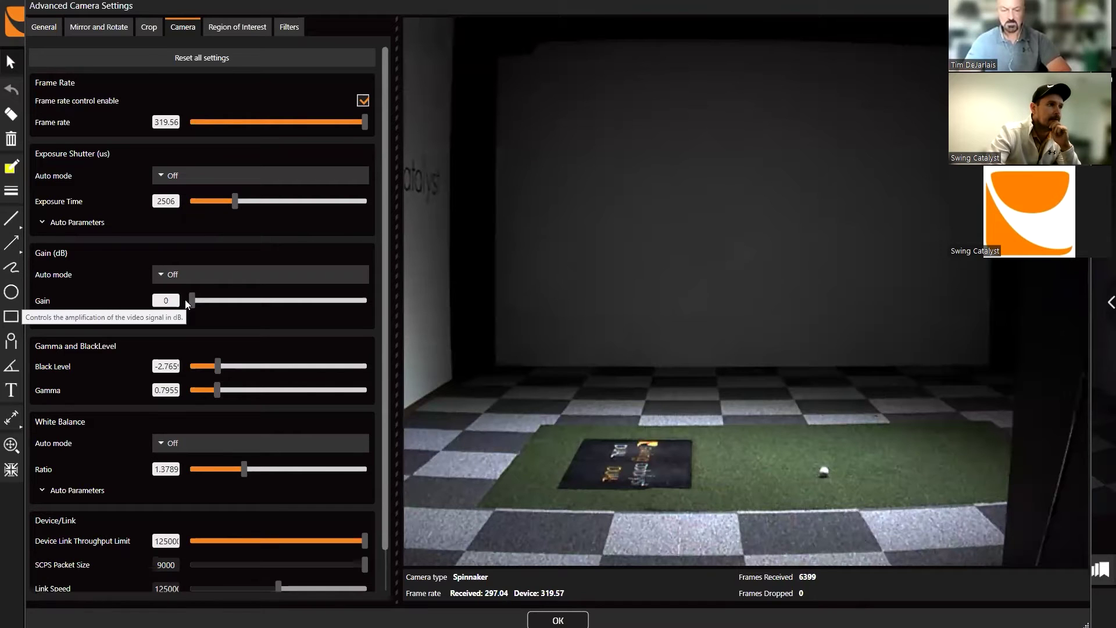
# Set the down-the-line camera's exposure time to 500 µs and its gain to about 16.8 dB, and confirm the camera settings.
pyautogui.moveTo(198, 300); pyautogui.dragTo(267, 302)
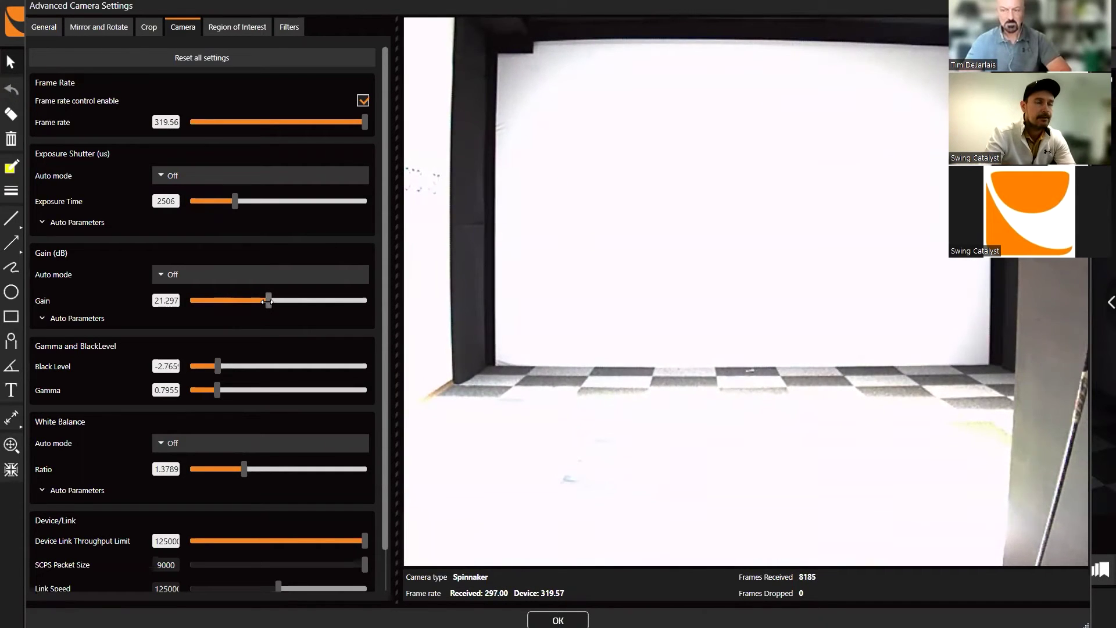
pyautogui.moveTo(265, 303); pyautogui.dragTo(237, 285)
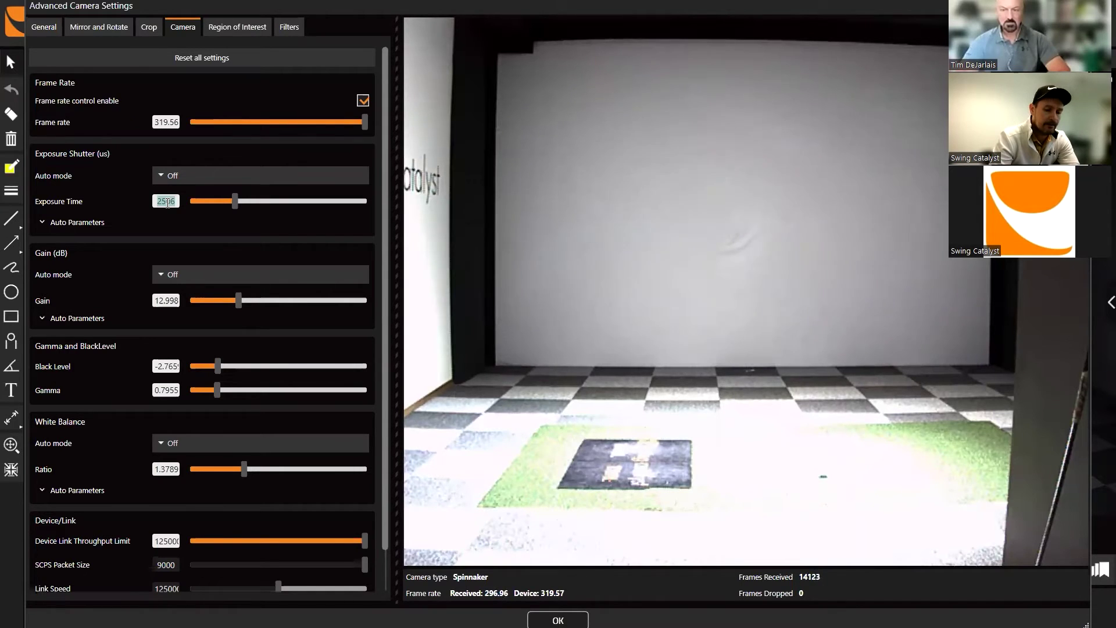
pyautogui.write('500')
pyautogui.moveTo(582, 323)
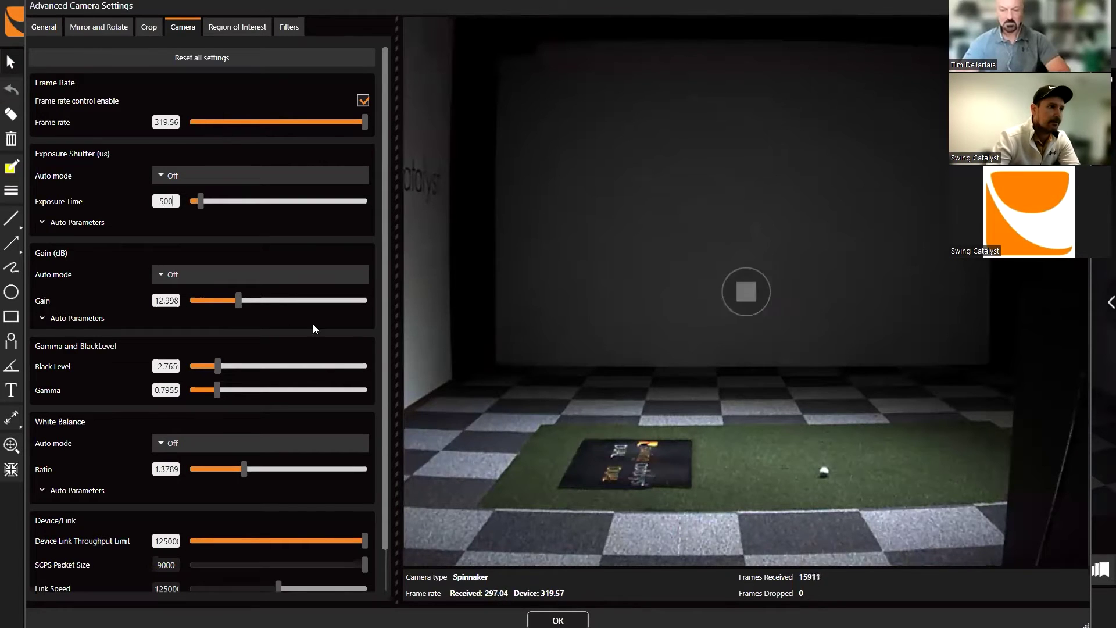
pyautogui.moveTo(230, 302); pyautogui.dragTo(252, 298)
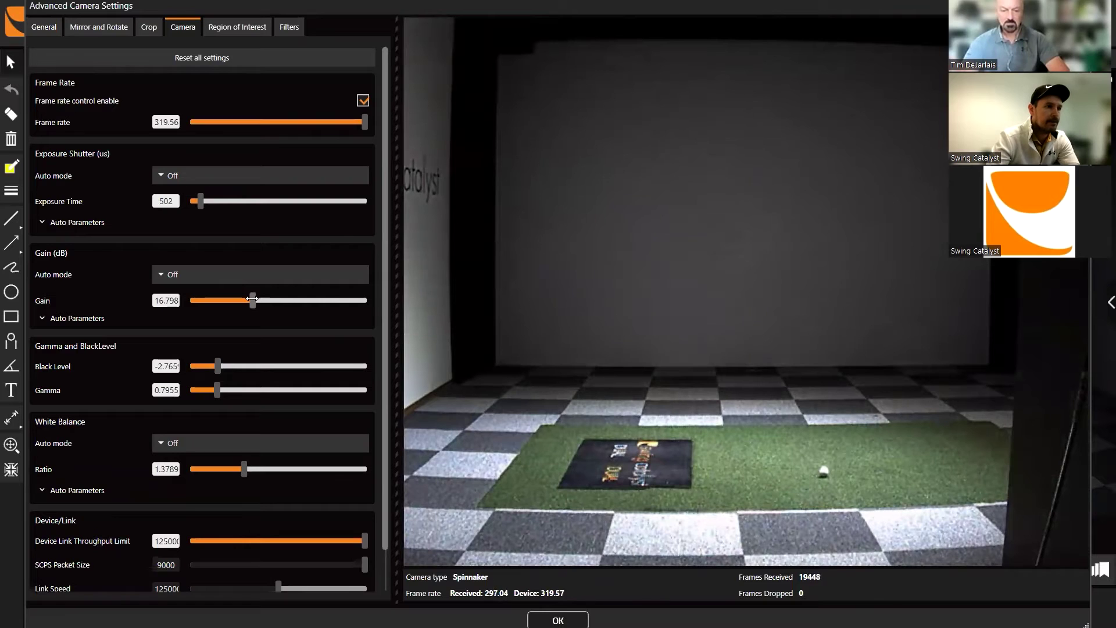
pyautogui.click(557, 619)
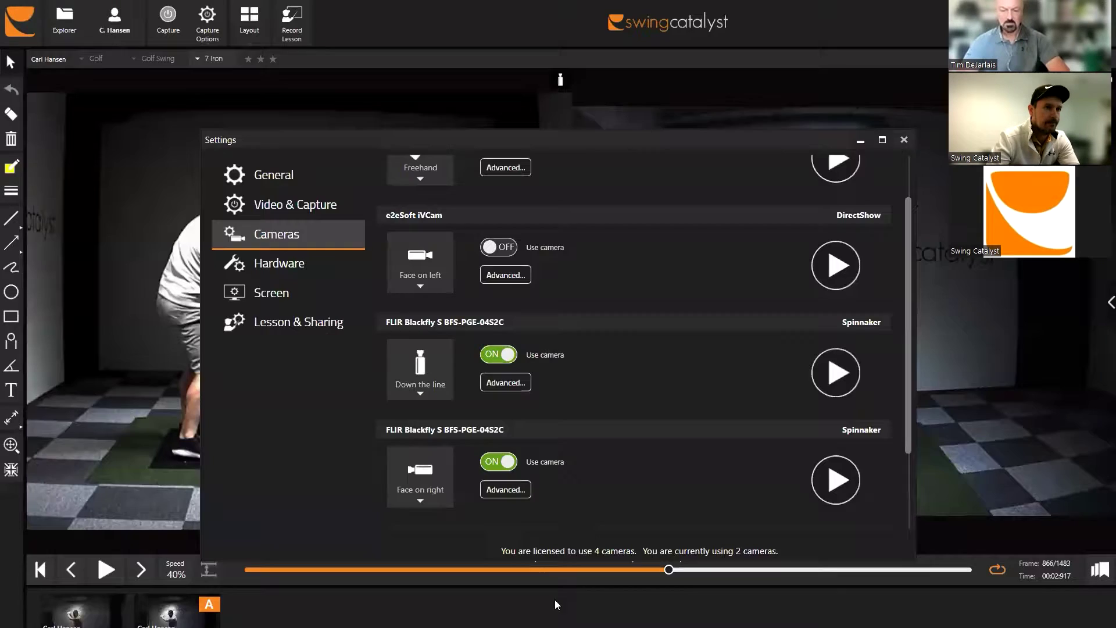
# Set the face-on-right camera's exposure time to 250 µs and gain to about 22.8 dB using its live preview, and close the settings.
pyautogui.click(512, 490)
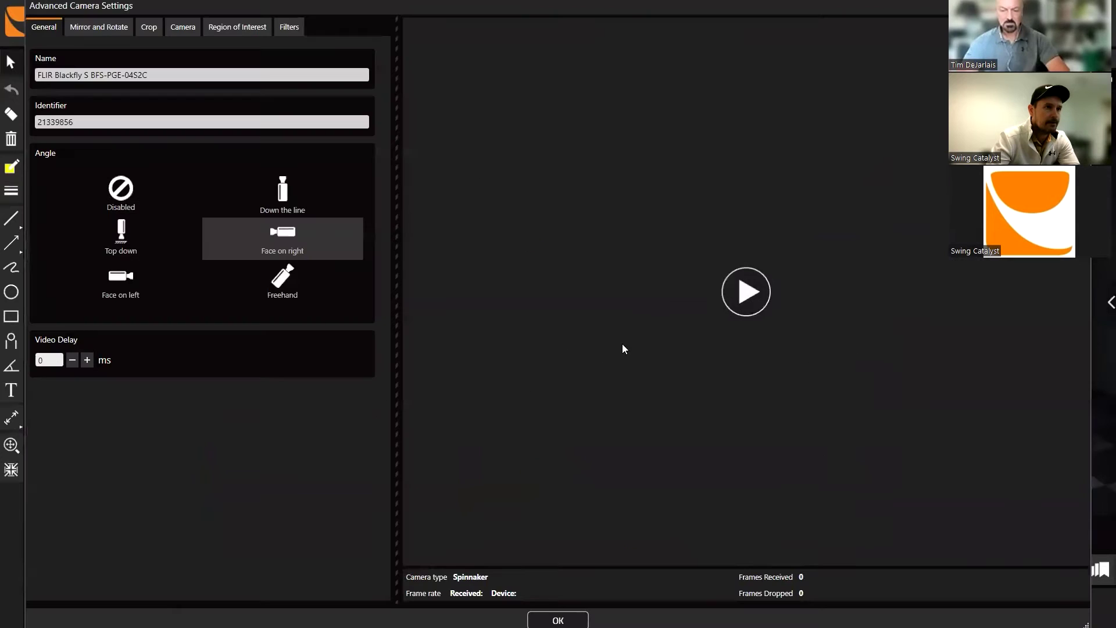
pyautogui.click(755, 282)
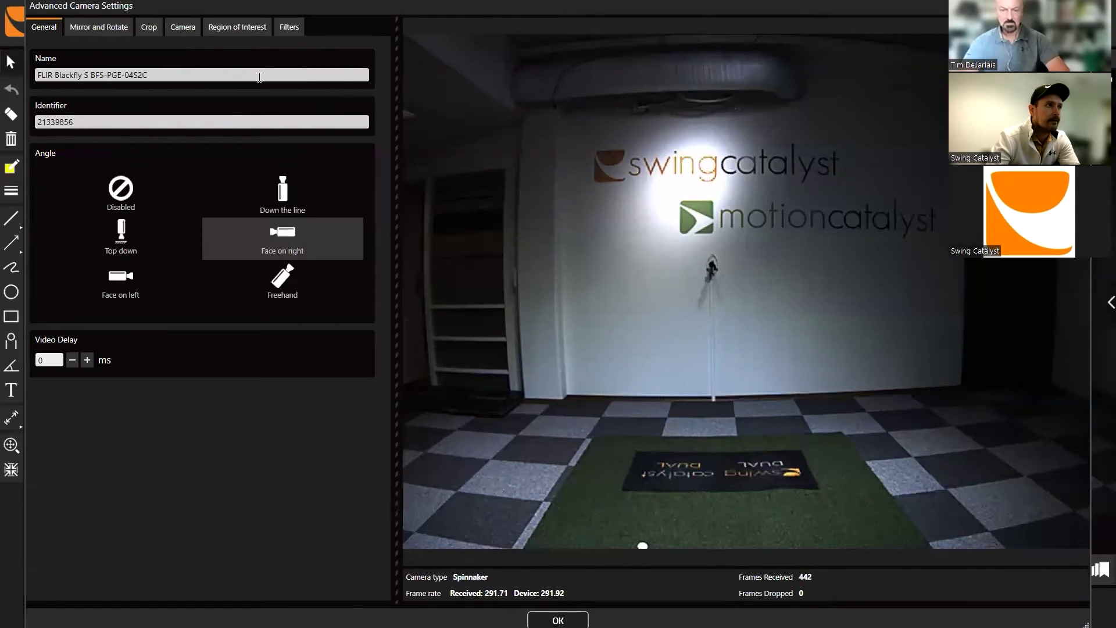
pyautogui.click(181, 26)
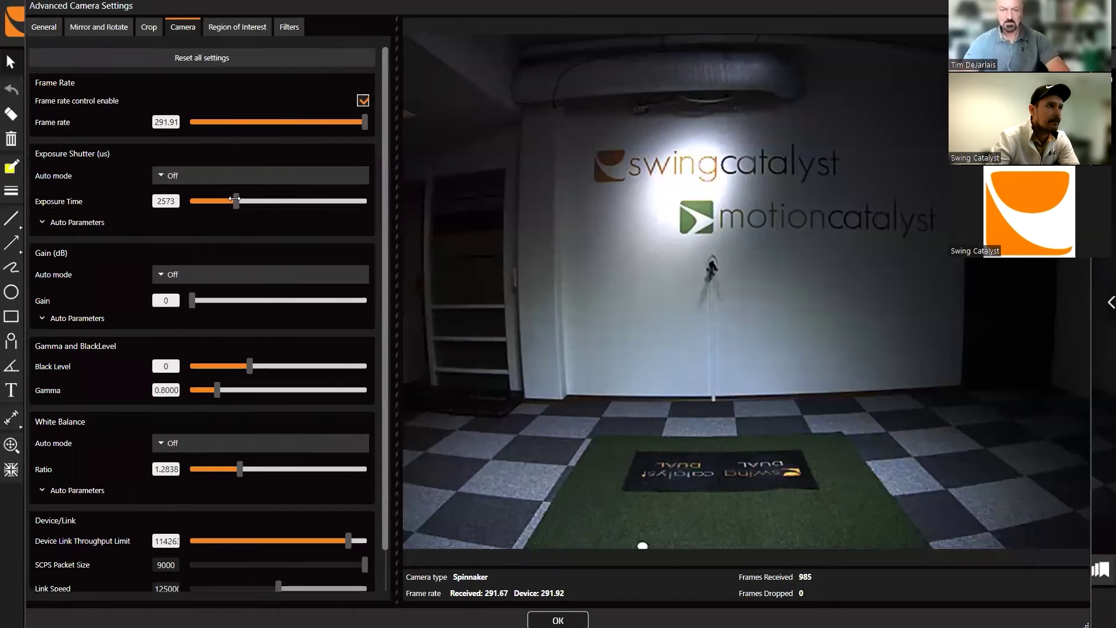
pyautogui.doubleClick(171, 201)
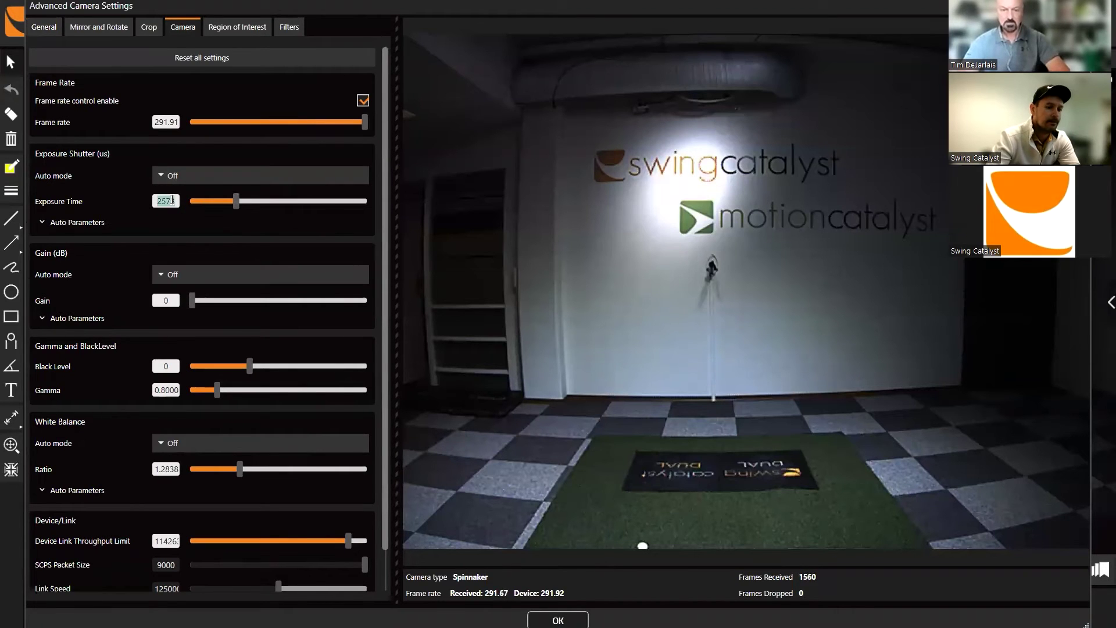
pyautogui.write('250')
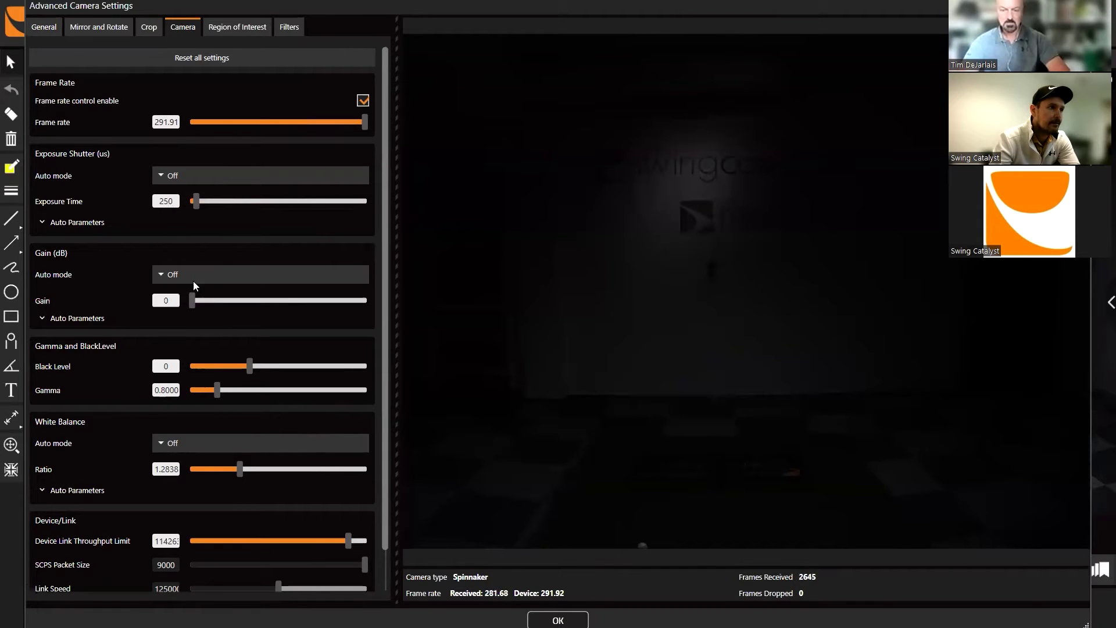
pyautogui.moveTo(193, 300); pyautogui.dragTo(277, 301)
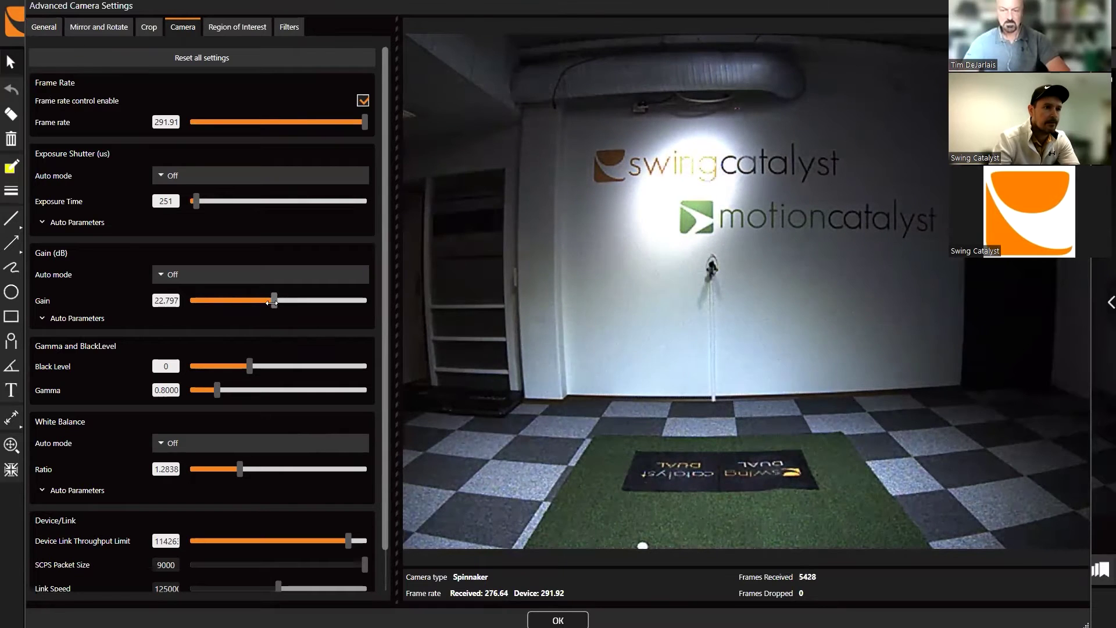
pyautogui.click(557, 620)
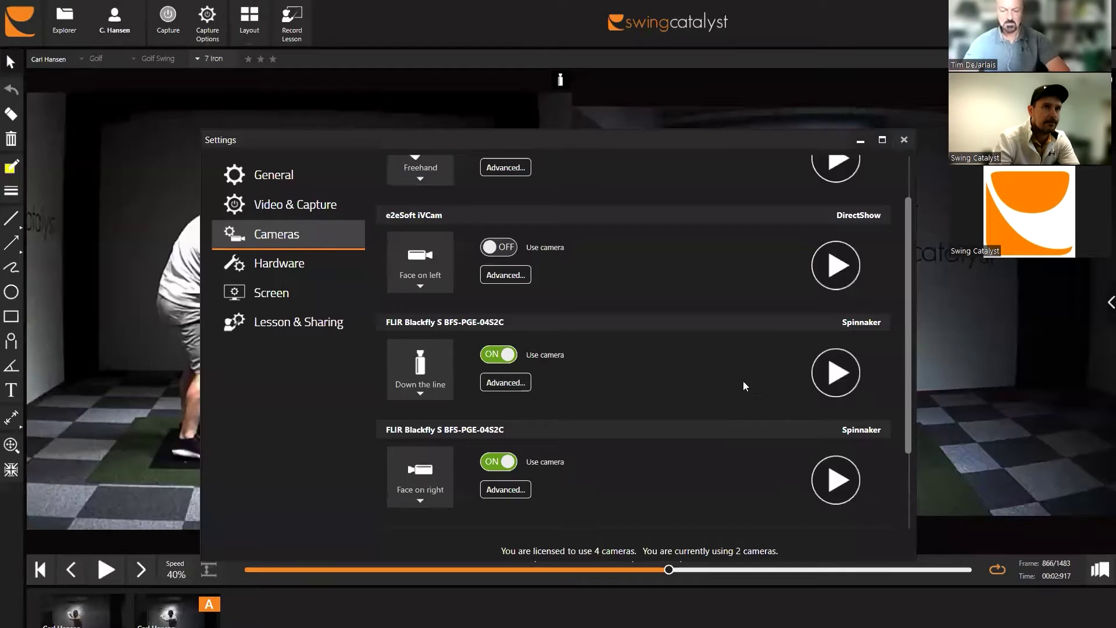
pyautogui.click(906, 143)
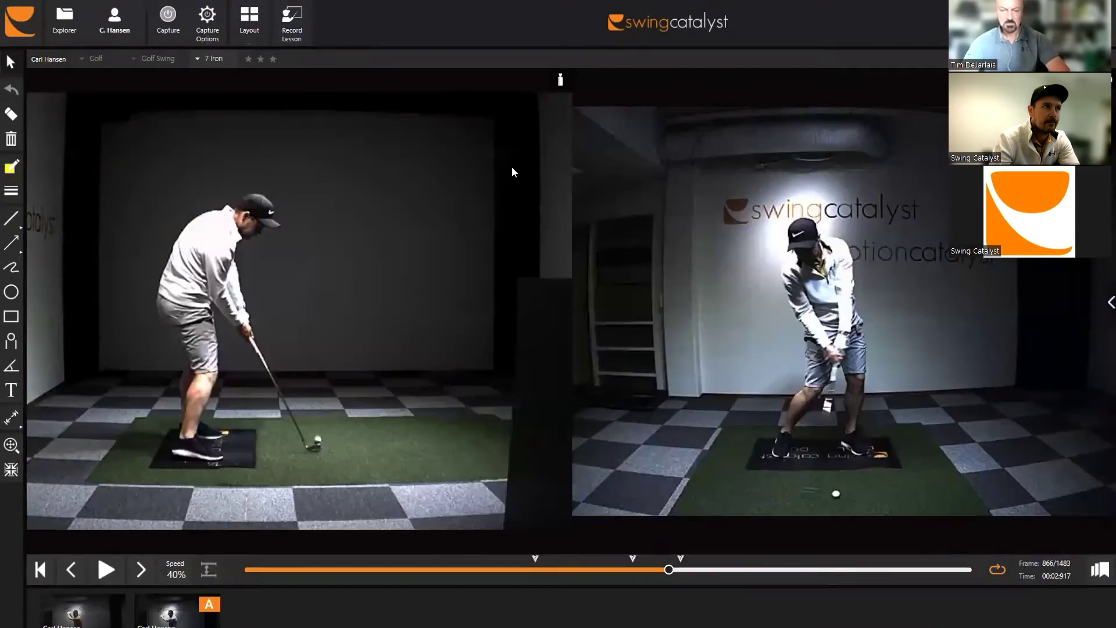
# Capture a new 7 iron swing with both cameras and open the newest recording.
pyautogui.click(172, 32)
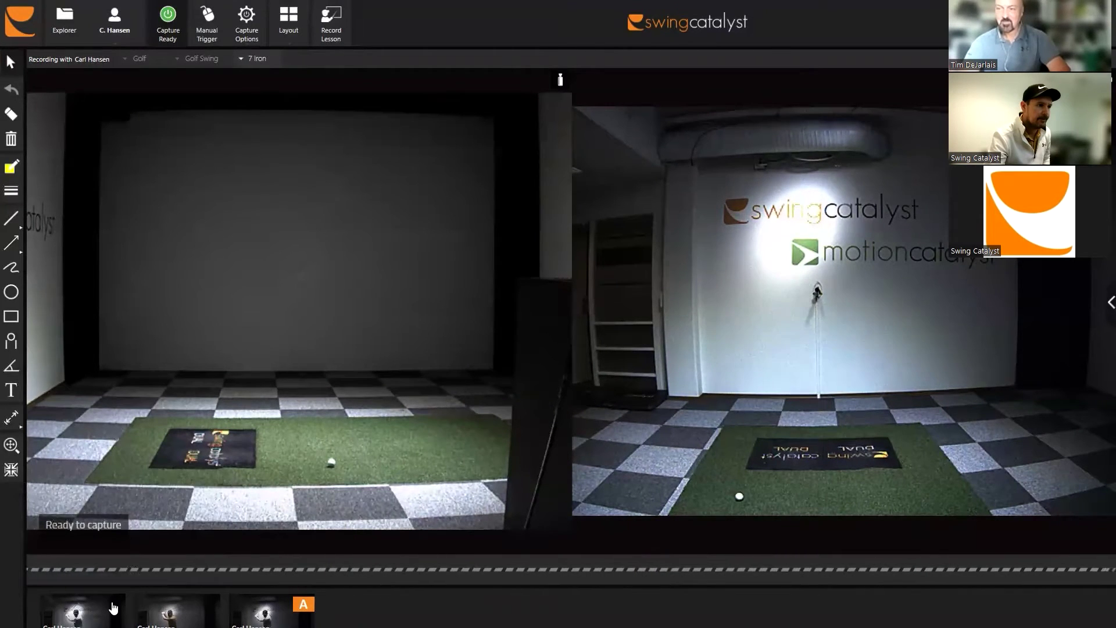
pyautogui.moveTo(195, 611)
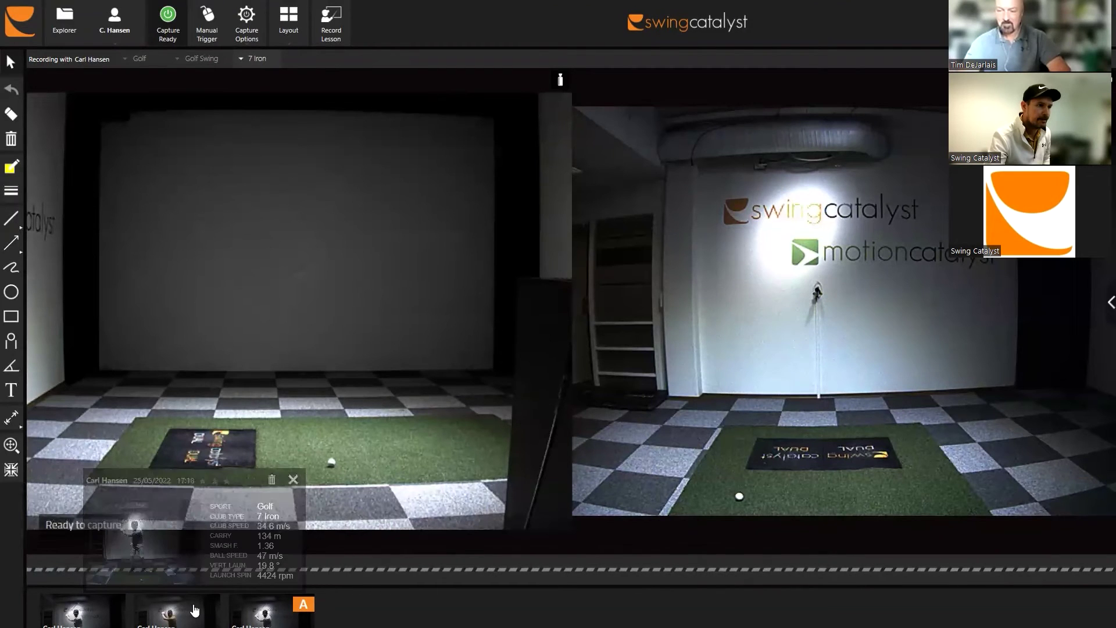
pyautogui.moveTo(105, 611)
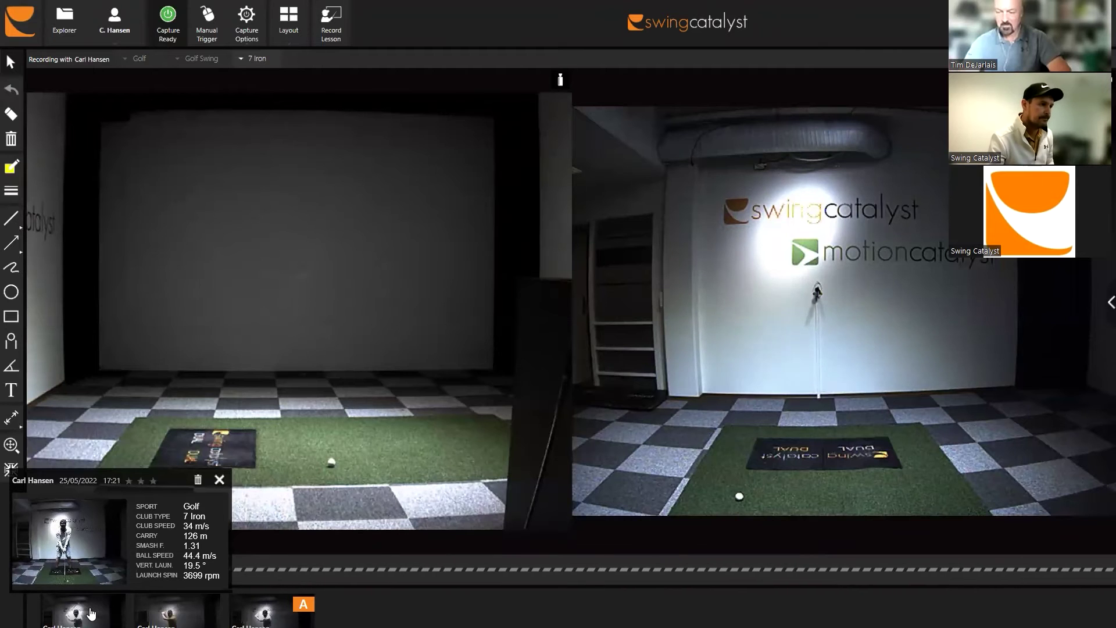
pyautogui.click(91, 614)
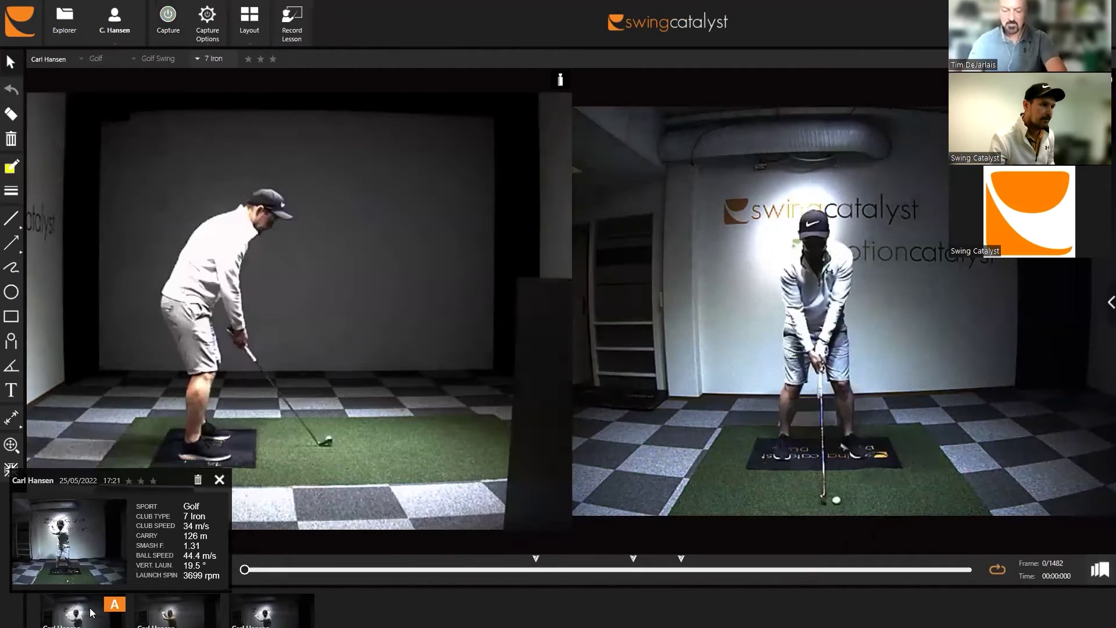
# Move the new recording to the late downswing and advance frame by frame through impact to frame 872.
pyautogui.moveTo(427, 569); pyautogui.dragTo(658, 573)
pyautogui.press('Right')
pyautogui.press('Right')
pyautogui.press('Right')
pyautogui.press('Right')
pyautogui.press('Right')
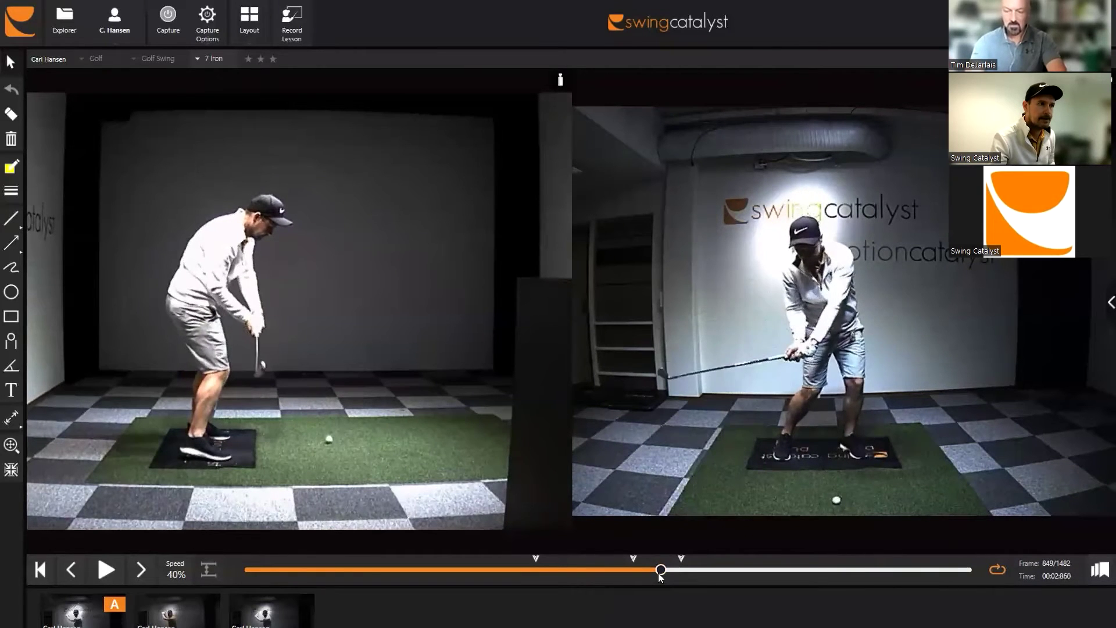
pyautogui.press('Right')
pyautogui.press('Right')
pyautogui.press('Right')
pyautogui.press('Right')
pyautogui.press('Right')
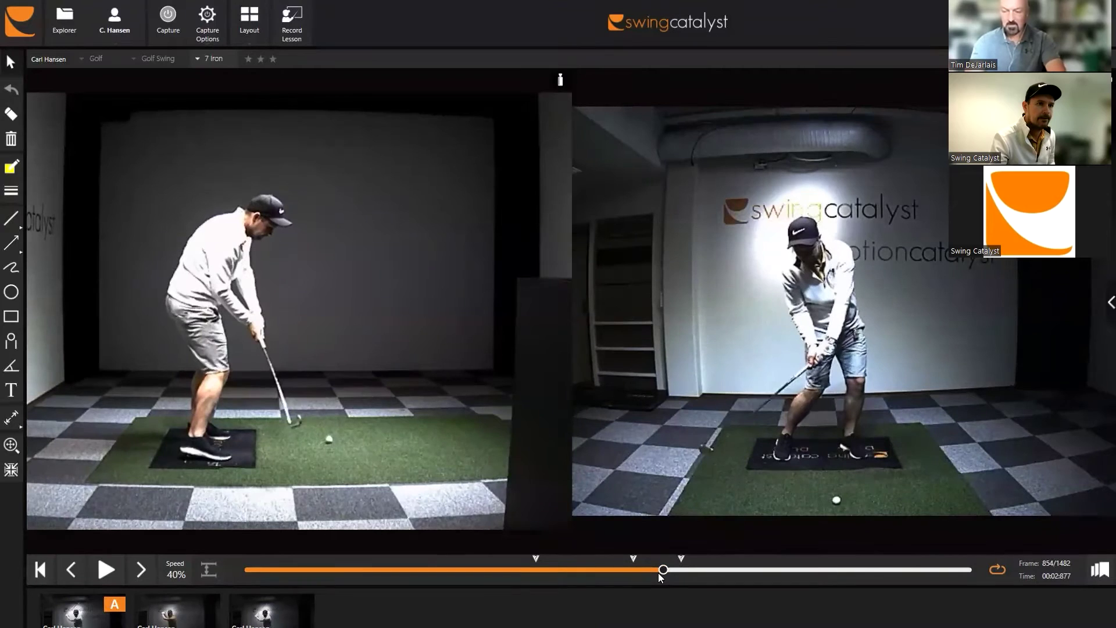
pyautogui.press('Right')
pyautogui.press('Right')
pyautogui.press('Right')
pyautogui.press('Right')
pyautogui.press('Right')
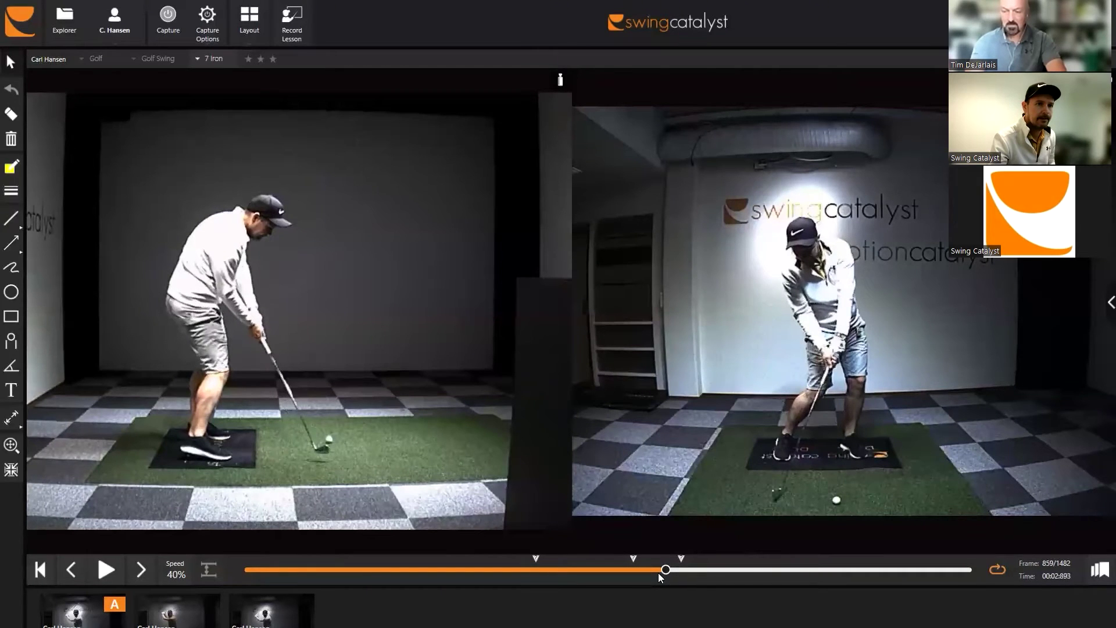
pyautogui.press('Right')
pyautogui.press('Right')
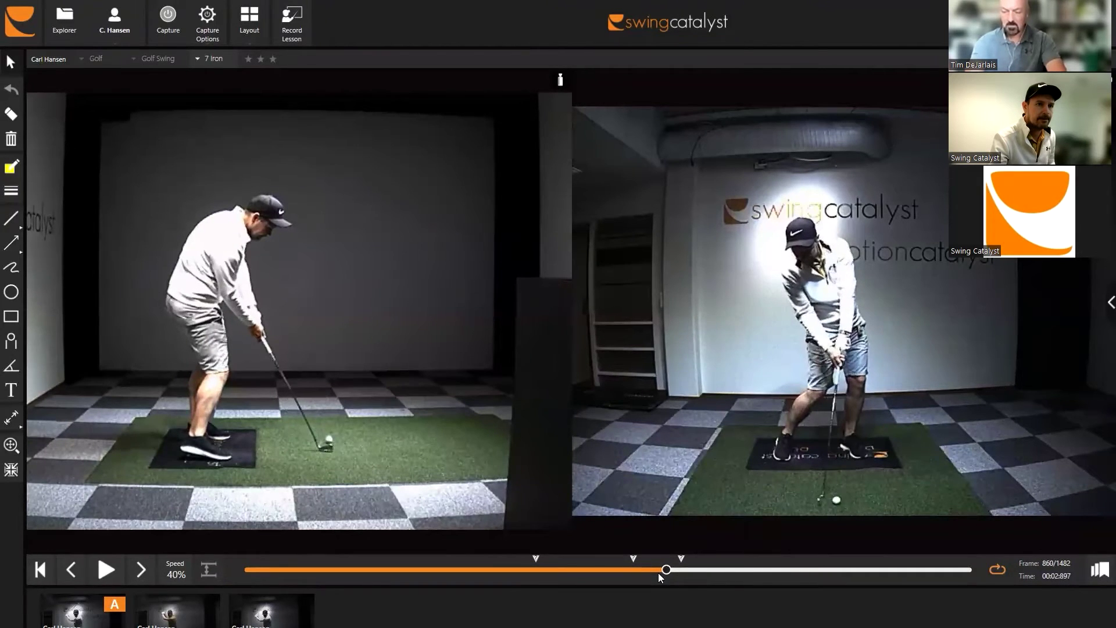
pyautogui.press('Right')
pyautogui.press('Right')
pyautogui.press('Right')
pyautogui.press('Right')
pyautogui.press('Right')
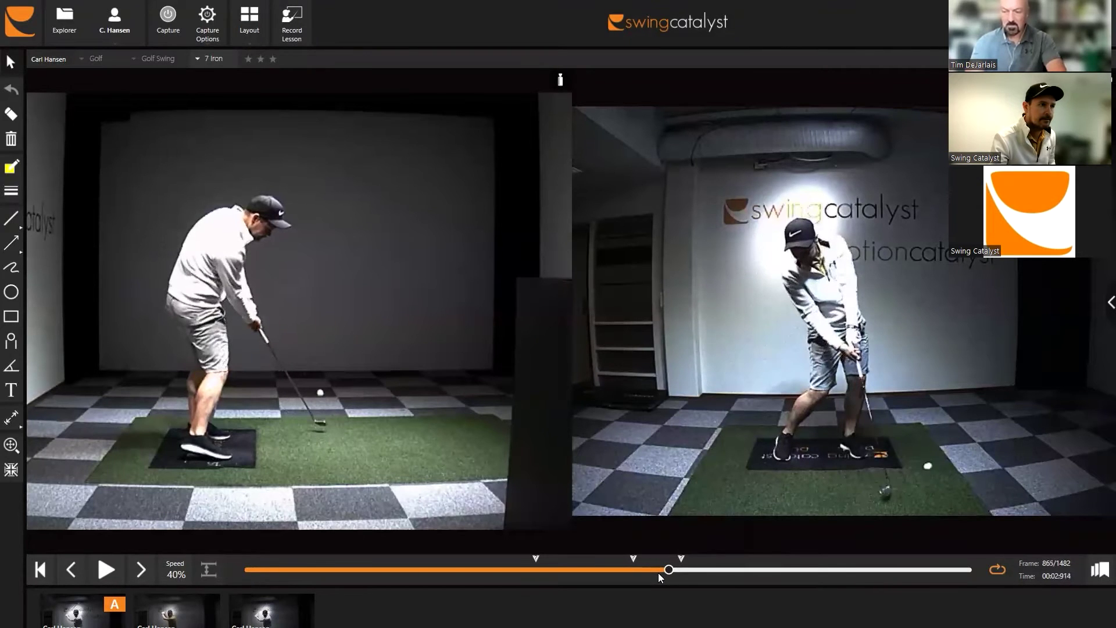
pyautogui.press('Right')
pyautogui.press('Right')
pyautogui.press('Right')
pyautogui.press('Right')
pyautogui.press('Right')
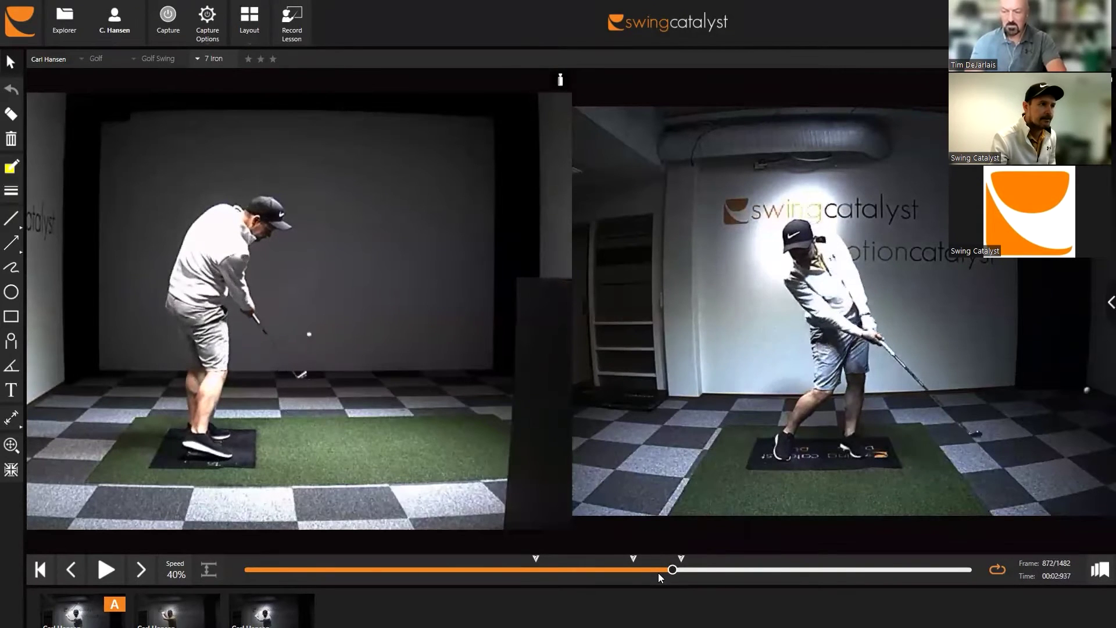
# Step the recording back frame by frame through impact to the late downswing at frame 849.
pyautogui.press('Left')
pyautogui.press('Left')
pyautogui.press('Left')
pyautogui.press('Left')
pyautogui.press('Left')
pyautogui.press('Left')
pyautogui.press('Left')
pyautogui.press('Left')
pyautogui.press('Left')
pyautogui.press('Left')
pyautogui.press('Left')
pyautogui.press('Left')
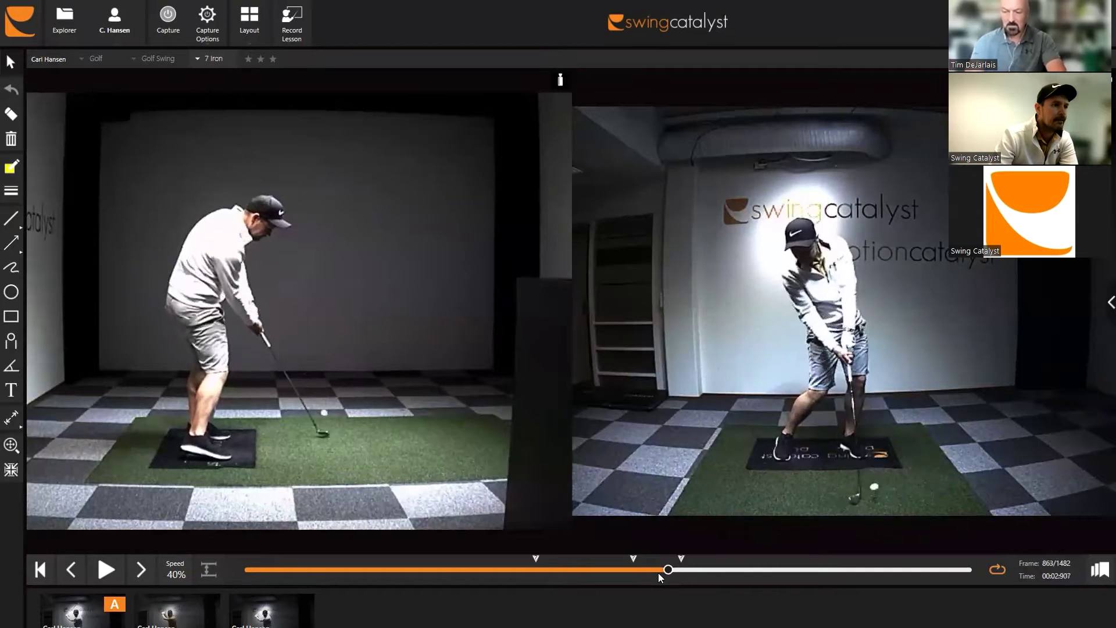
pyautogui.press('Left')
pyautogui.press('Left')
pyautogui.press('Left')
pyautogui.press('Left')
pyautogui.press('Left')
pyautogui.press('Left')
pyautogui.press('Left')
pyautogui.press('Left')
pyautogui.press('Left')
pyautogui.press('Left')
pyautogui.press('Left')
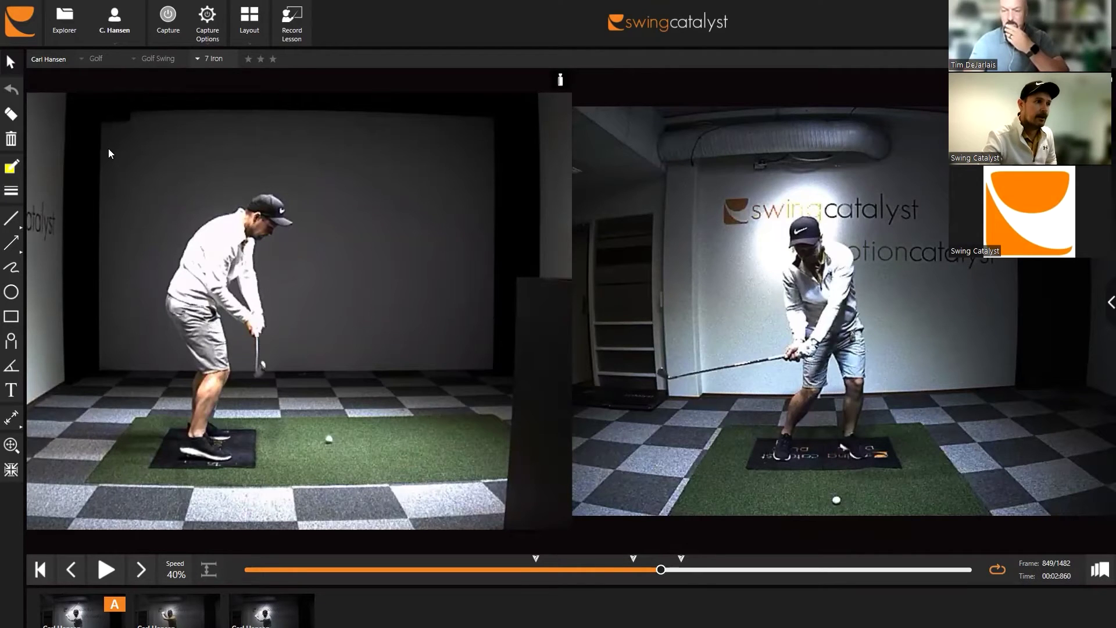
# Run the recording forward to impact at frame 860 and back to frame 848 to examine the club's sharpness.
pyautogui.scroll(-2, 299, 341)
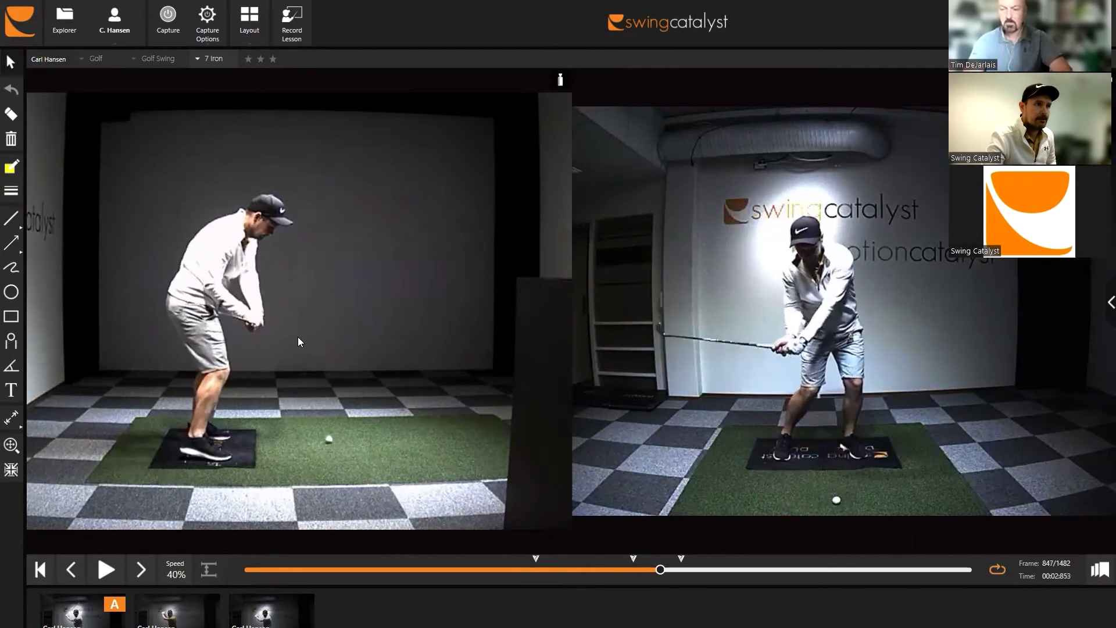
pyautogui.scroll(-6, 299, 339)
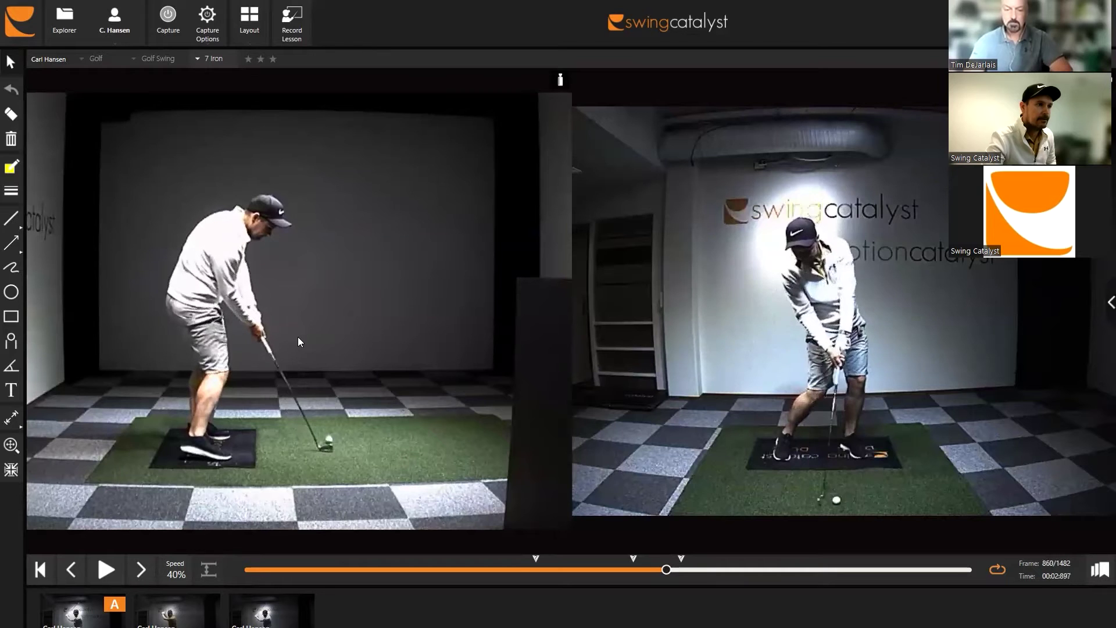
pyautogui.scroll(14, 298, 341)
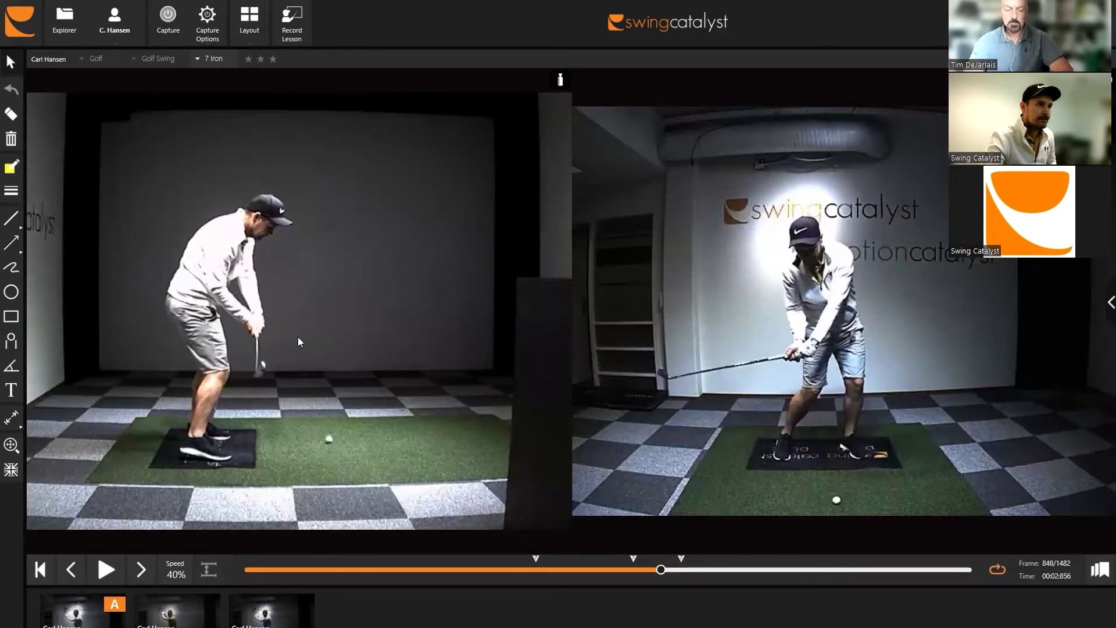
# Run the recording back to frame 832 and forward to frame 860 to examine the club through the downswing.
pyautogui.scroll(6, 298, 341)
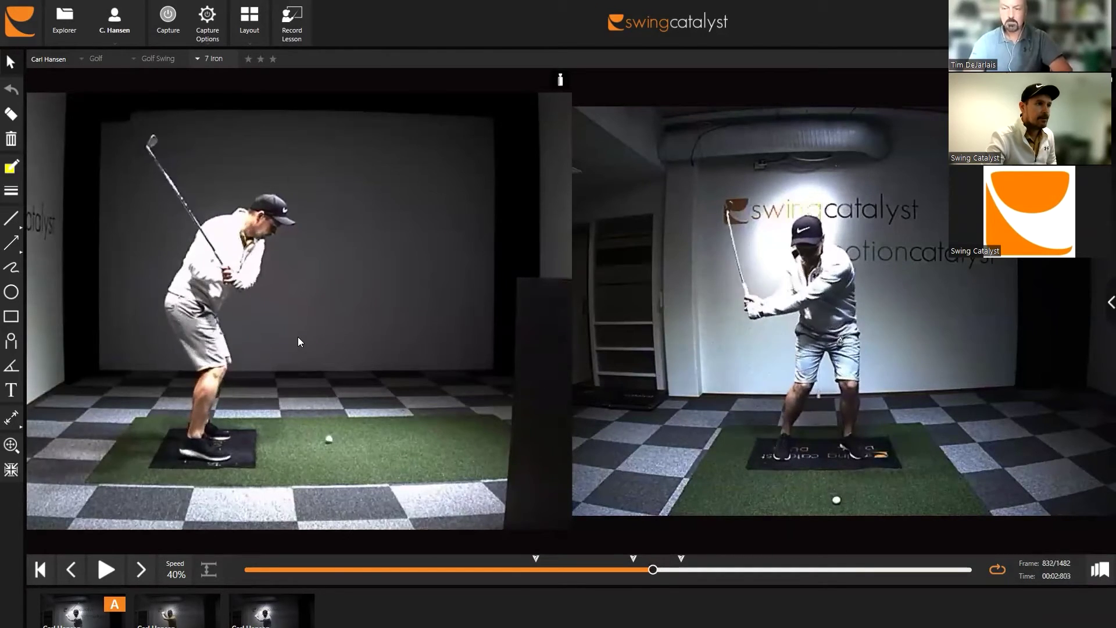
pyautogui.scroll(-20, 298, 341)
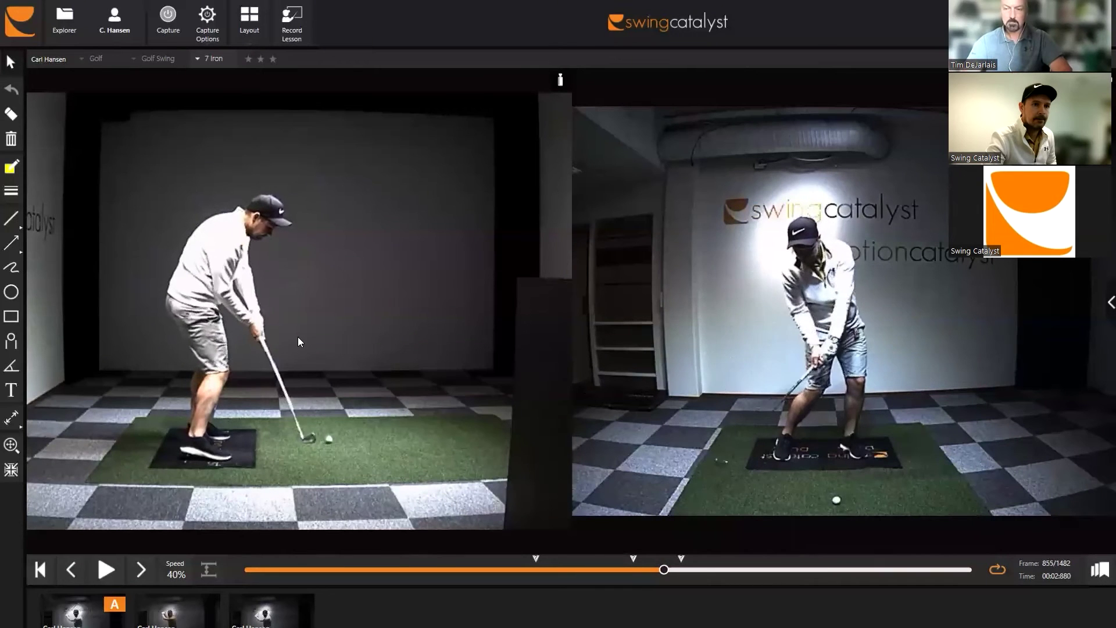
pyautogui.scroll(20, 298, 338)
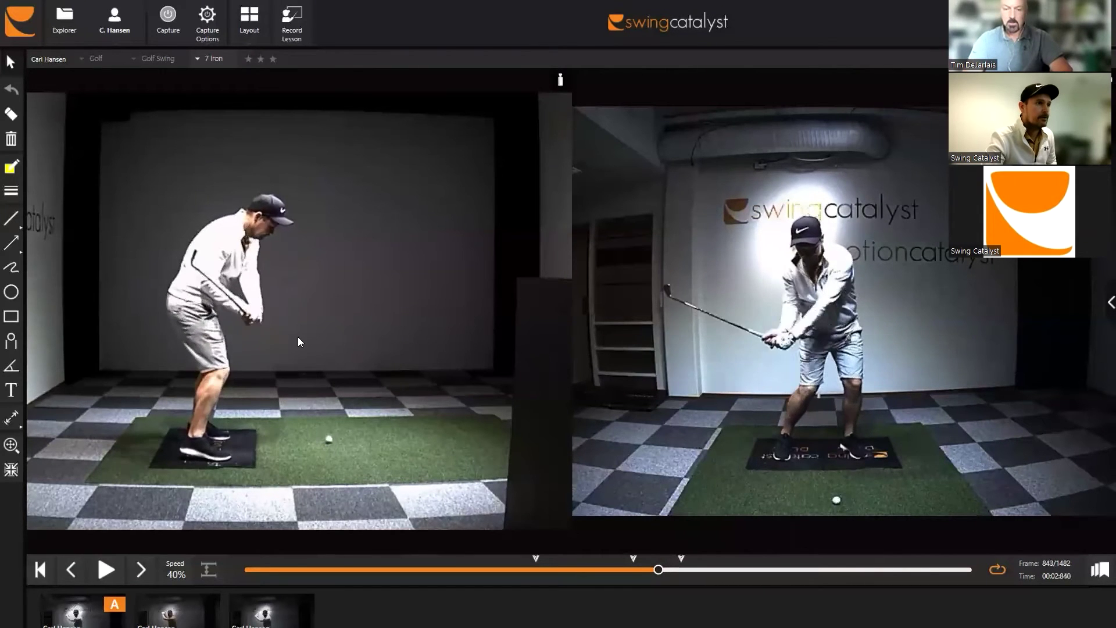
pyautogui.scroll(-12, 299, 338)
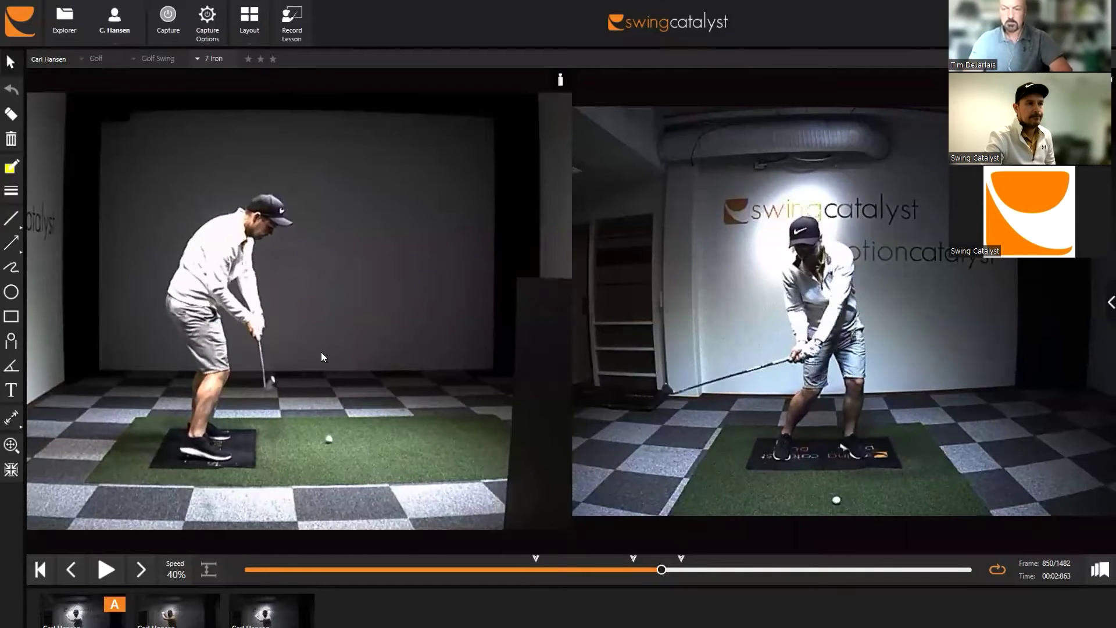
pyautogui.scroll(-5, 321, 353)
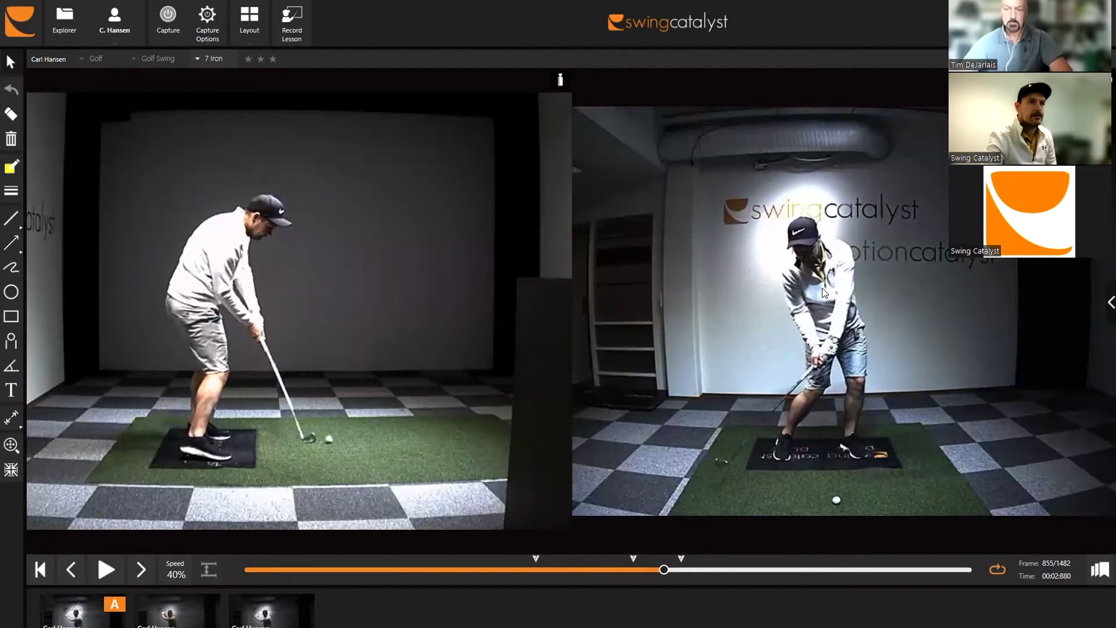
pyautogui.scroll(-9, 366, 347)
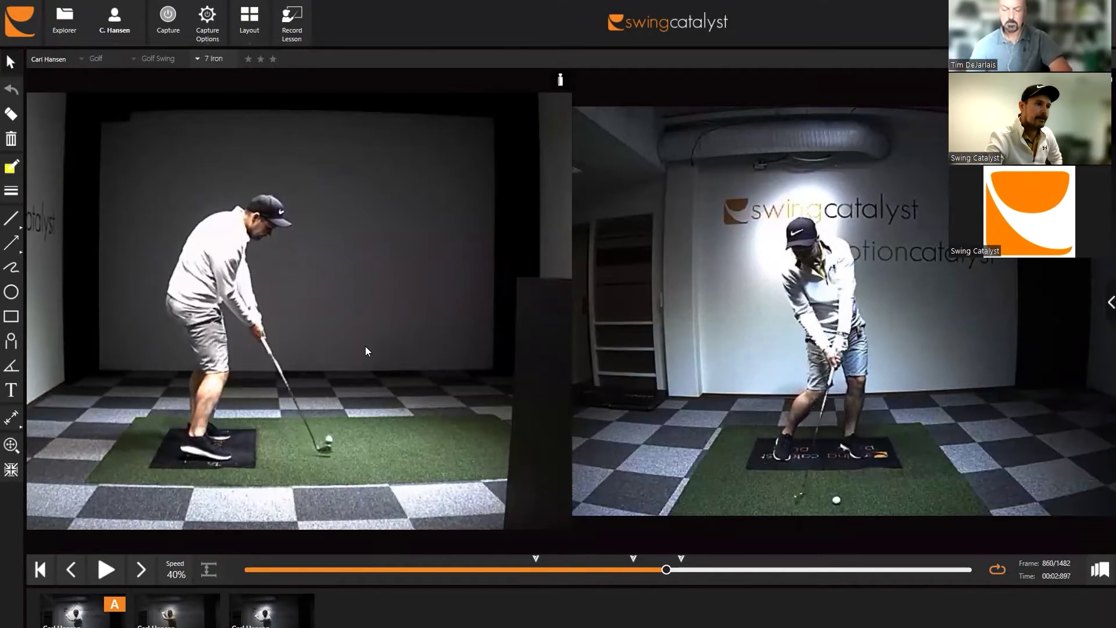
# Step back and forth between frames 858 and 862 to examine the club's sharpness around impact.
pyautogui.scroll(3, 365, 347)
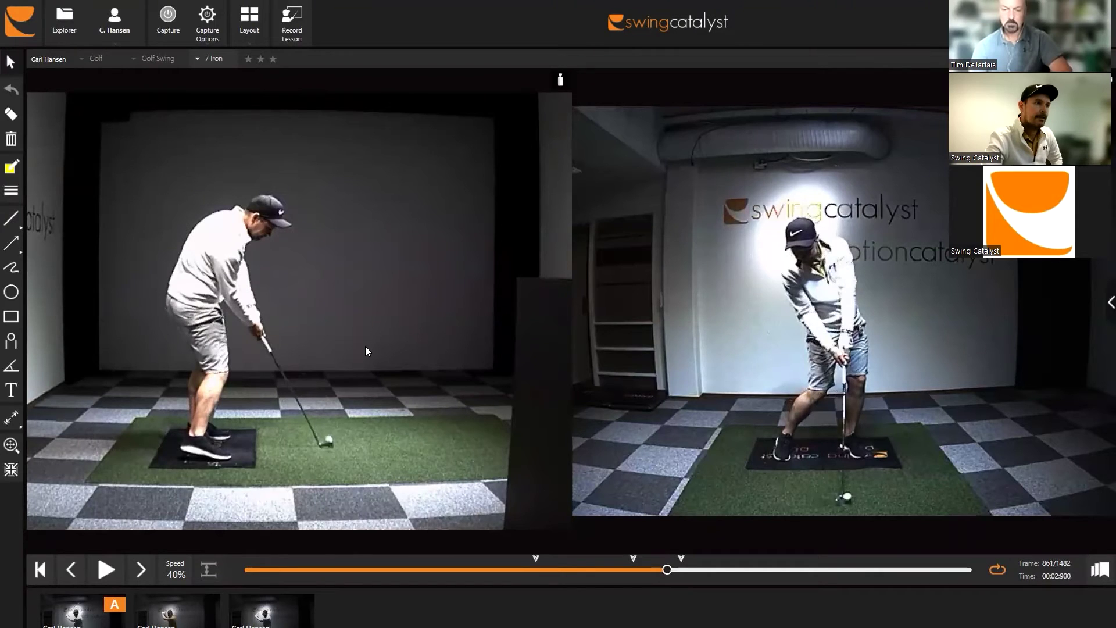
pyautogui.scroll(2, 324, 385)
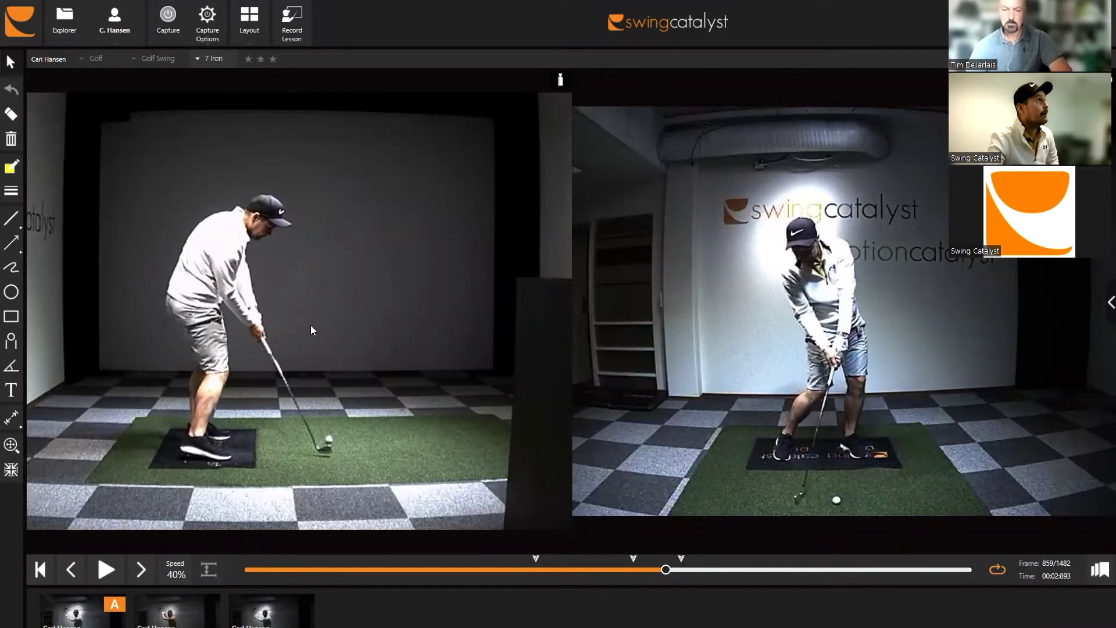
pyautogui.scroll(1, 311, 326)
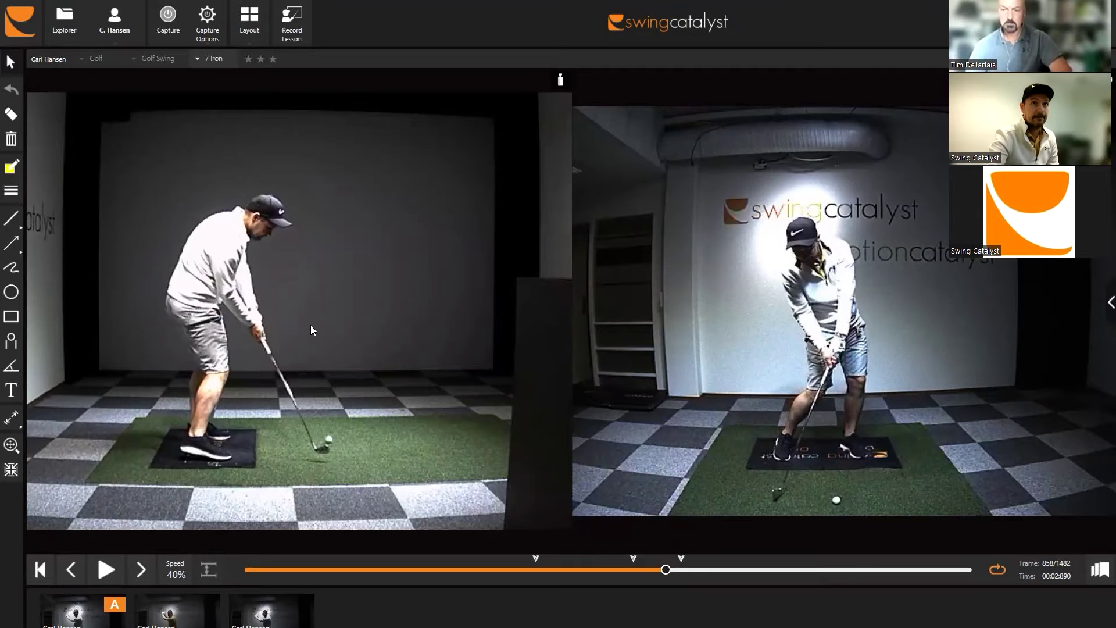
pyautogui.scroll(-4, 311, 326)
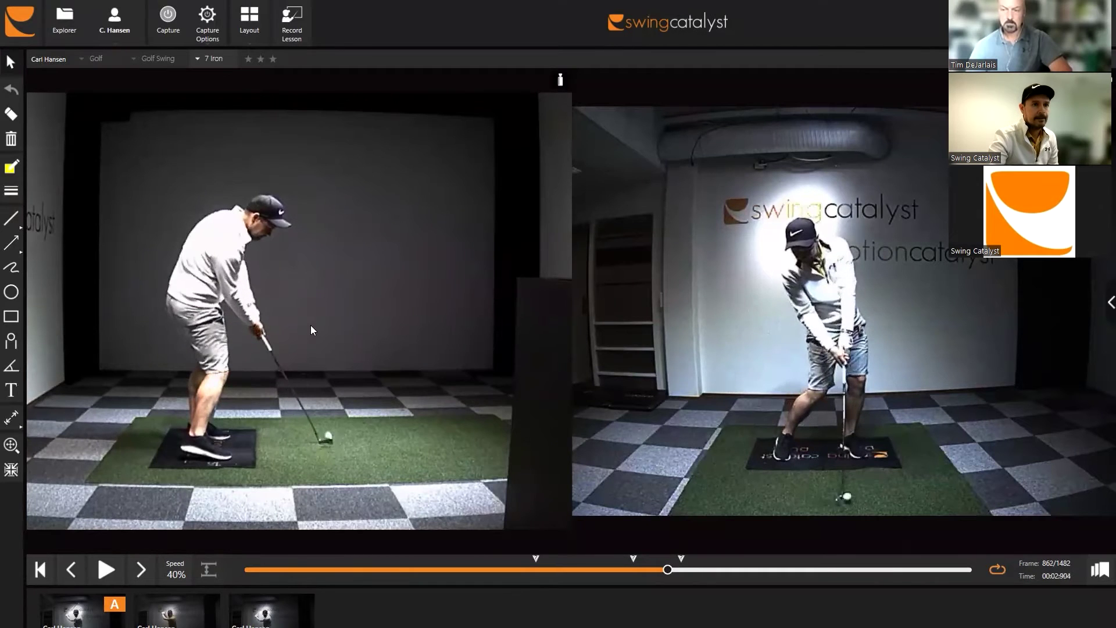
pyautogui.scroll(3, 311, 329)
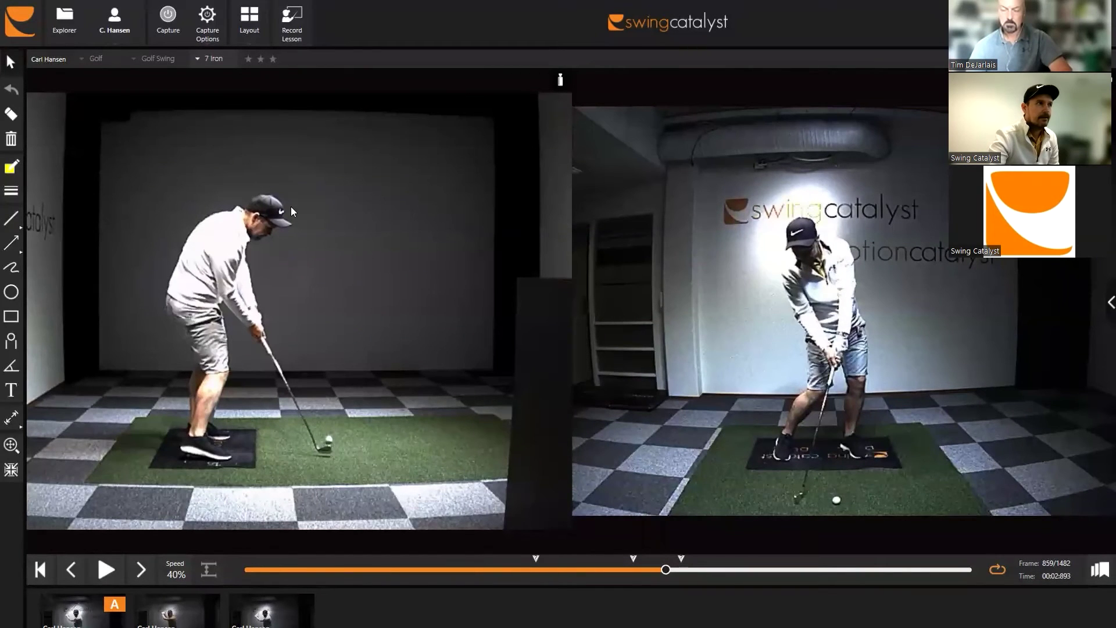
# Open the image filter settings of the down-the-line FLIR Blackfly camera.
pyautogui.click(23, 34)
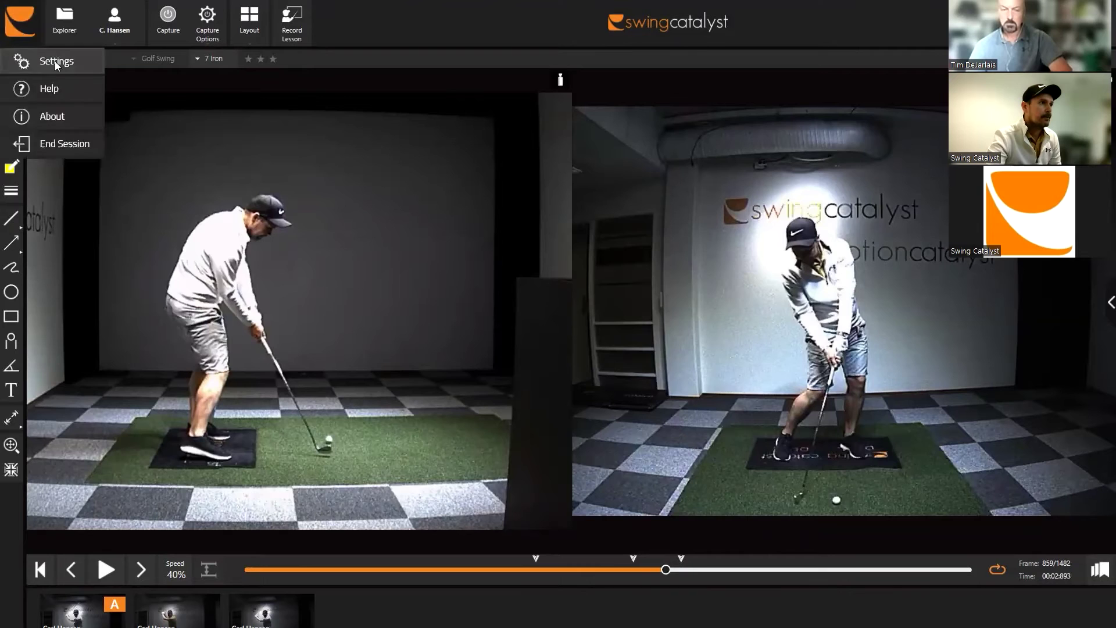
pyautogui.click(55, 61)
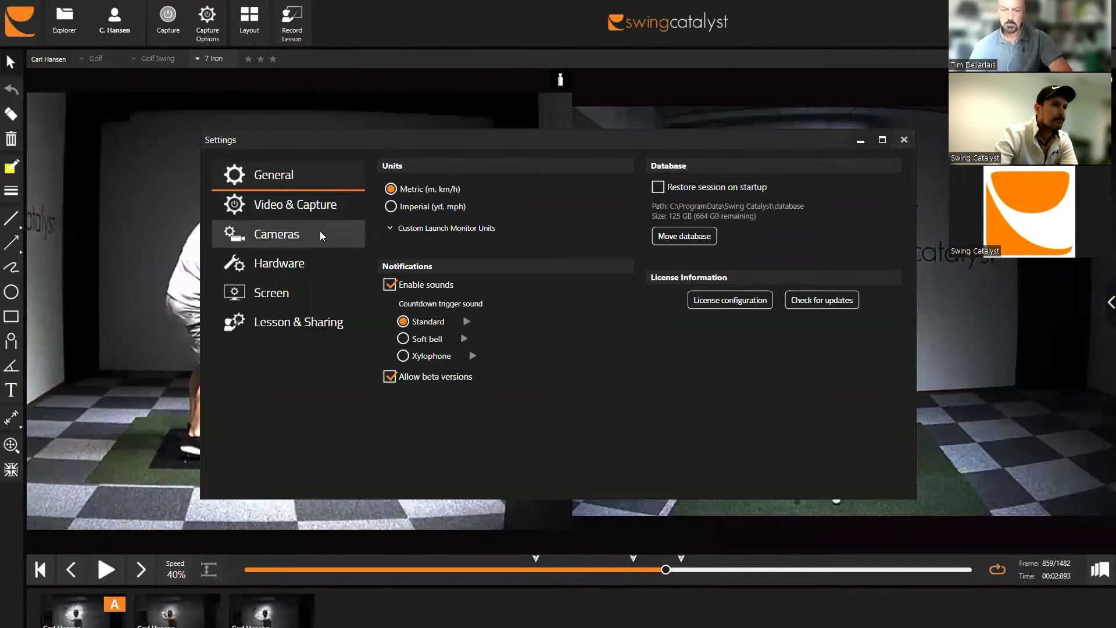
pyautogui.click(319, 232)
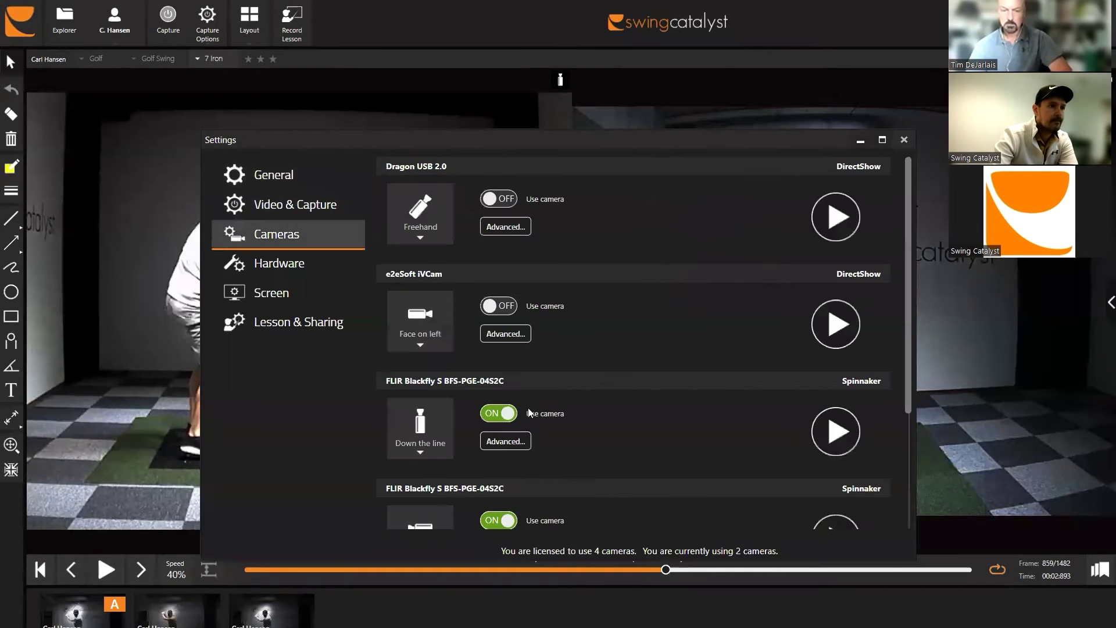
pyautogui.click(521, 442)
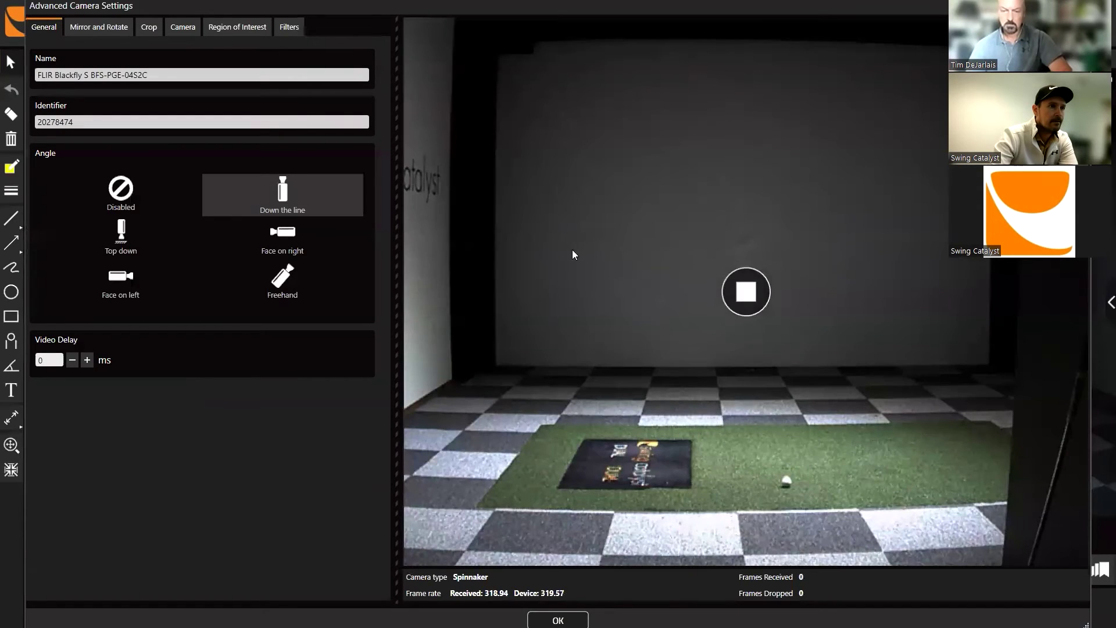
pyautogui.click(287, 32)
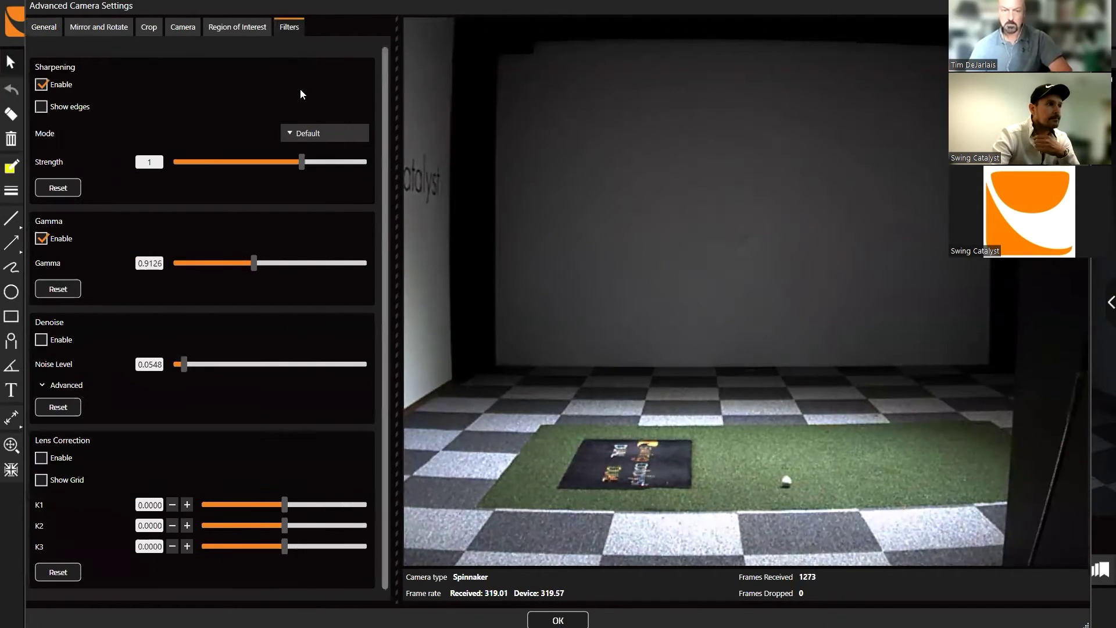
# Turn the down-the-line camera's sharpening off and back on to compare the live image.
pyautogui.click(42, 86)
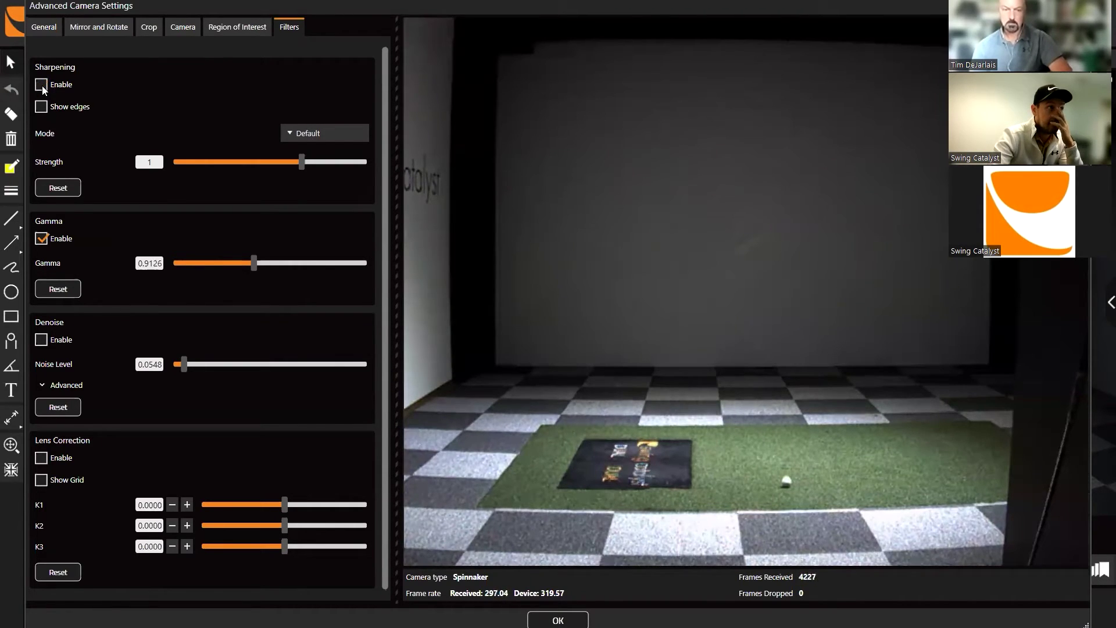
pyautogui.moveTo(677, 362)
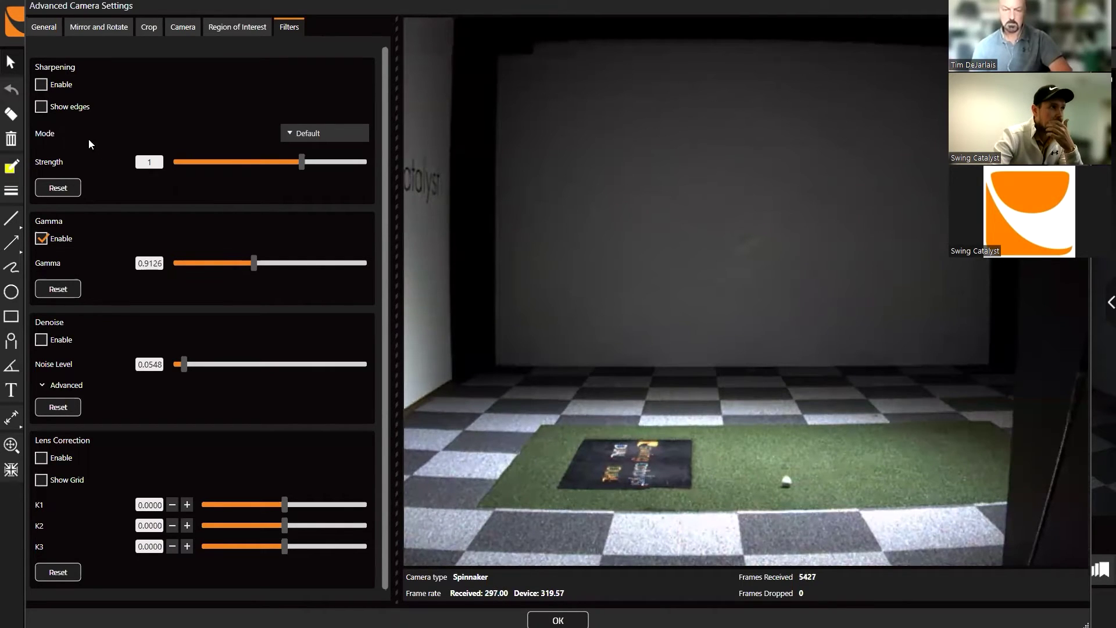
pyautogui.click(44, 85)
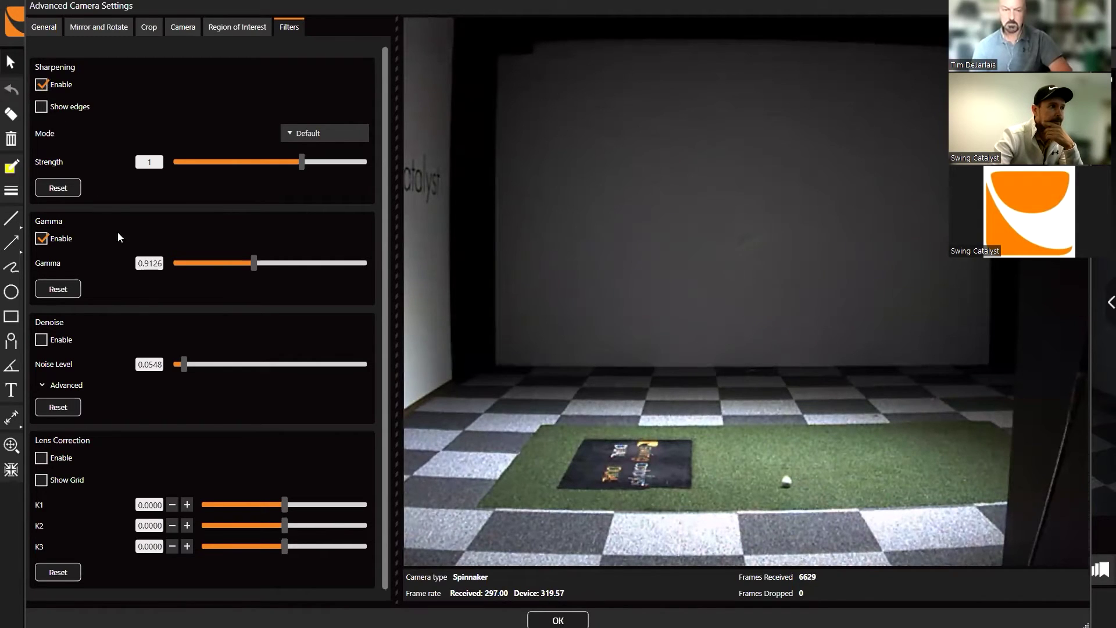
# Enable denoise at noise level 0.0312, set gamma to 0.8316, and accept the down-the-line camera's filter settings.
pyautogui.click(42, 340)
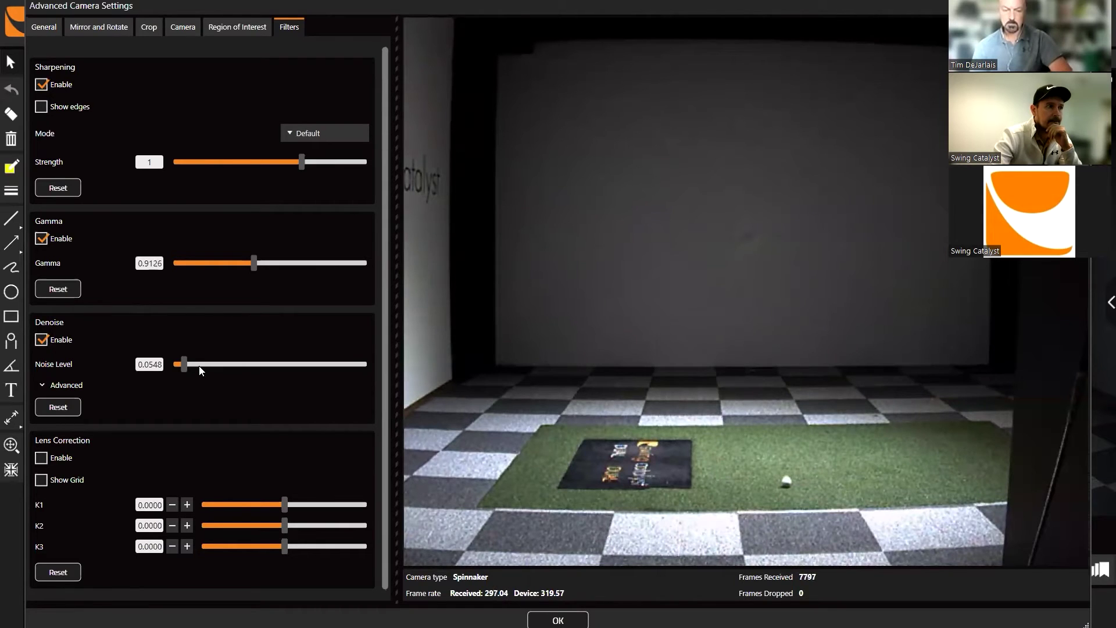
pyautogui.moveTo(185, 364)
pyautogui.mouseDown()
pyautogui.moveTo(249, 359)
pyautogui.moveTo(182, 365)
pyautogui.mouseUp()
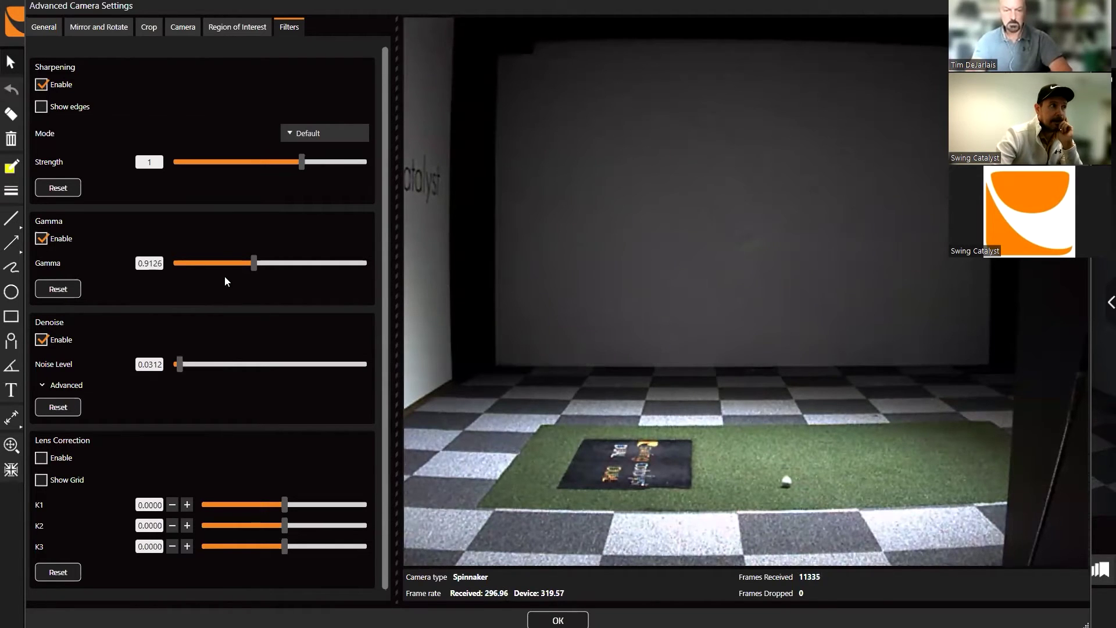
pyautogui.moveTo(255, 264)
pyautogui.mouseDown()
pyautogui.moveTo(222, 265)
pyautogui.moveTo(260, 266)
pyautogui.moveTo(244, 262)
pyautogui.mouseUp()
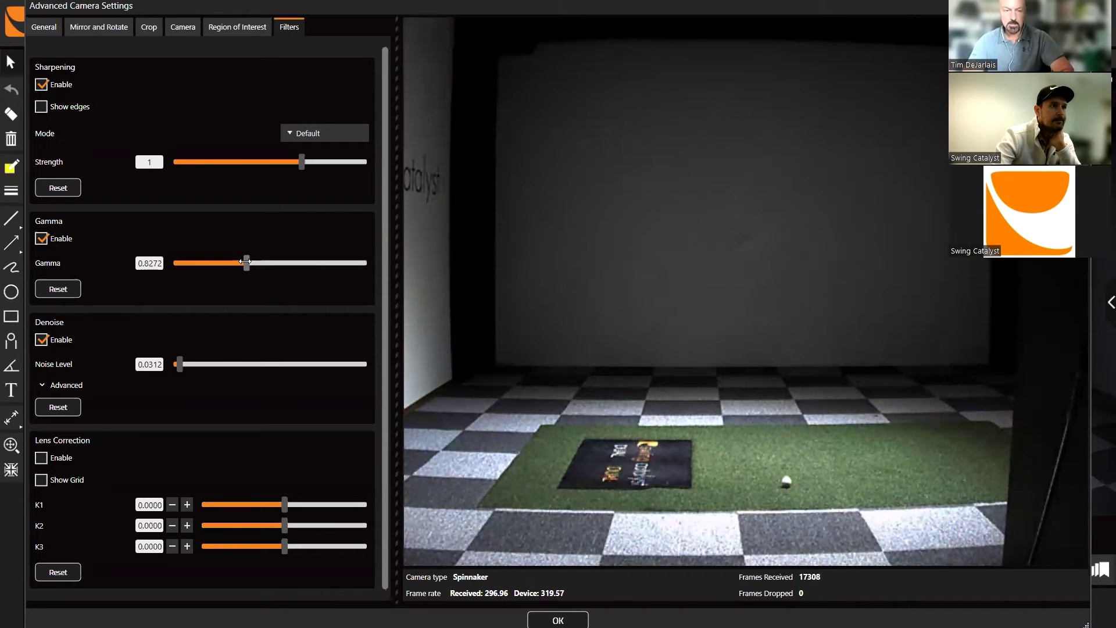
pyautogui.moveTo(244, 262); pyautogui.dragTo(244, 256)
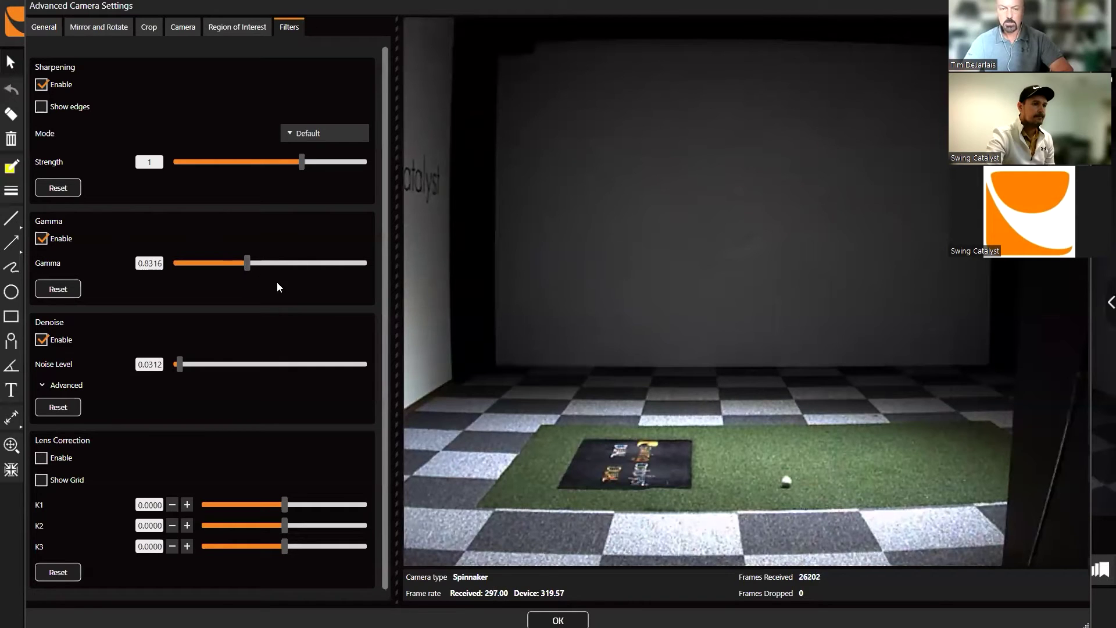
pyautogui.moveTo(562, 533)
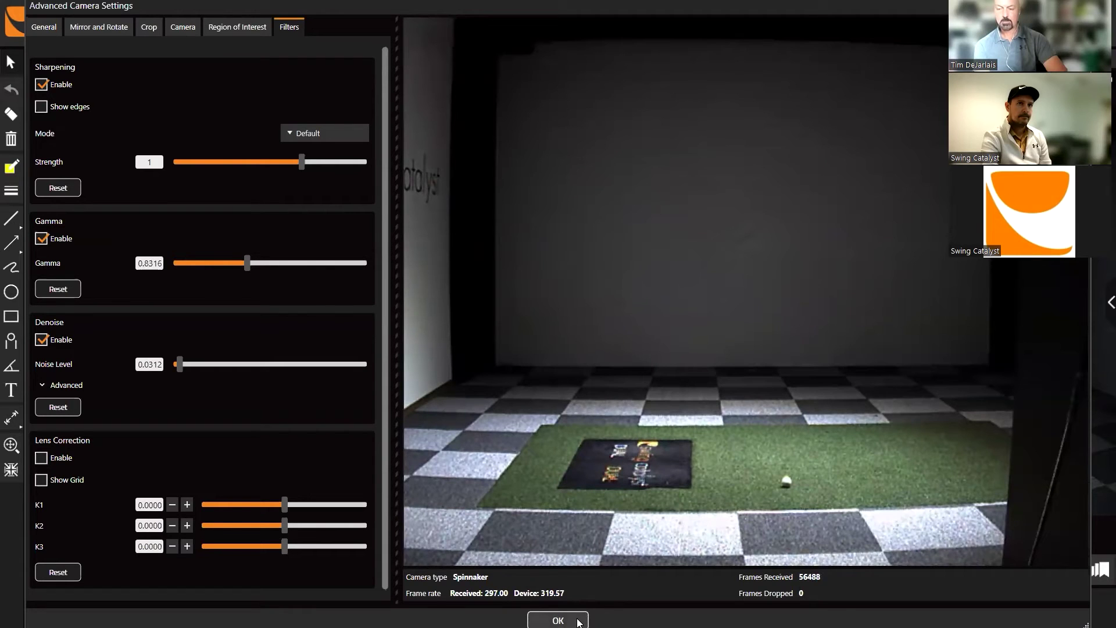
pyautogui.click(579, 621)
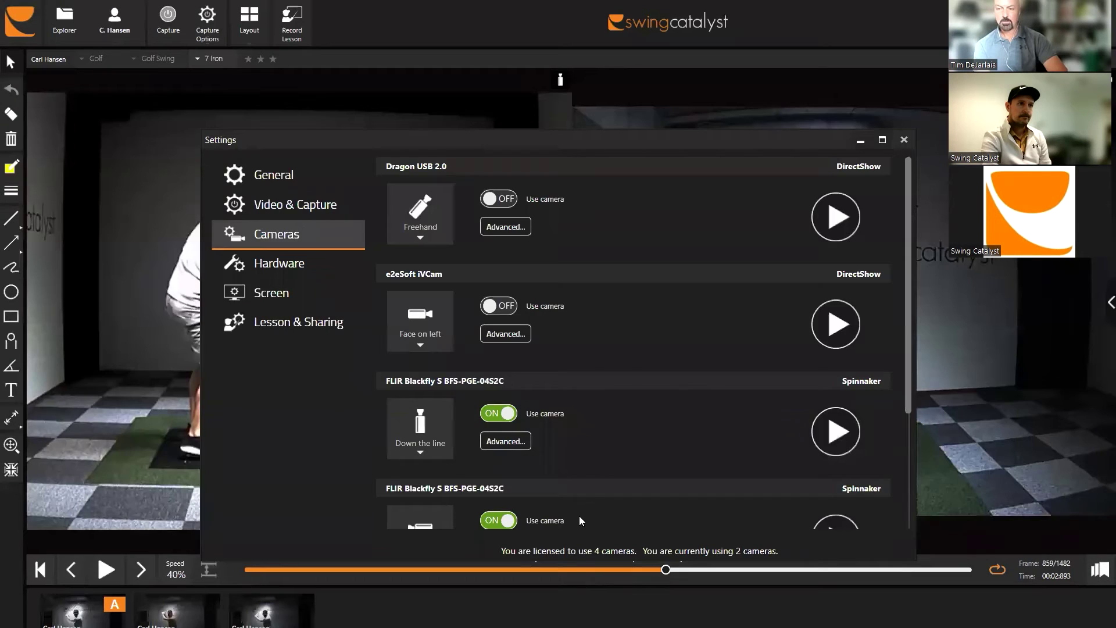
# Enable the top-down FLIR Blackfly camera and the face-on-left e2eSoft iVCam, and close the settings.
pyautogui.scroll(-2, 579, 510)
pyautogui.scroll(-1, 585, 478)
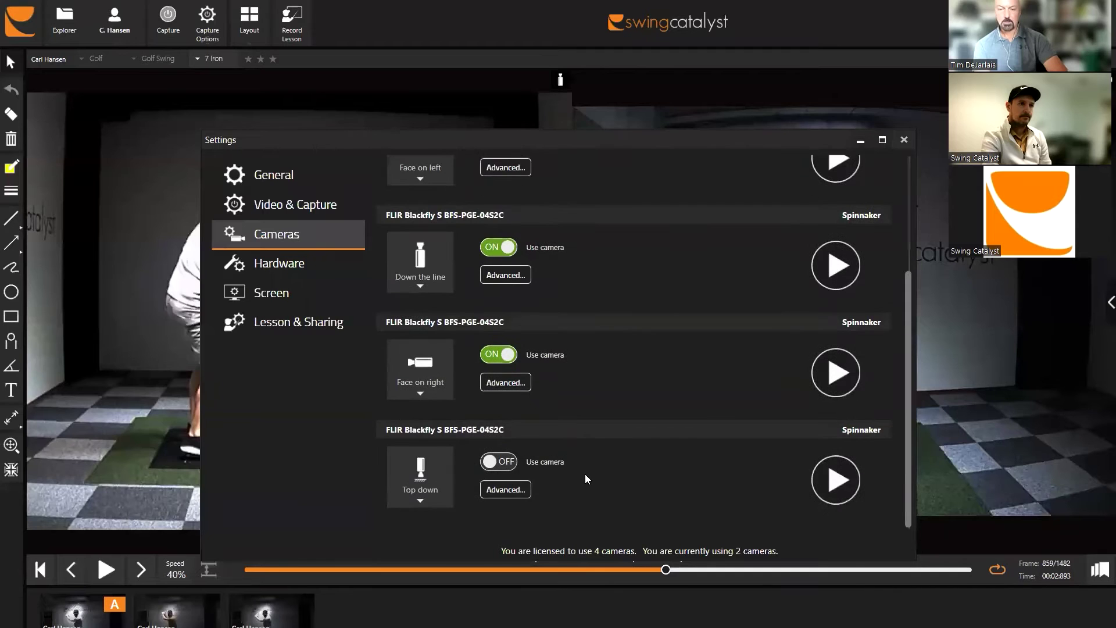
pyautogui.click(516, 462)
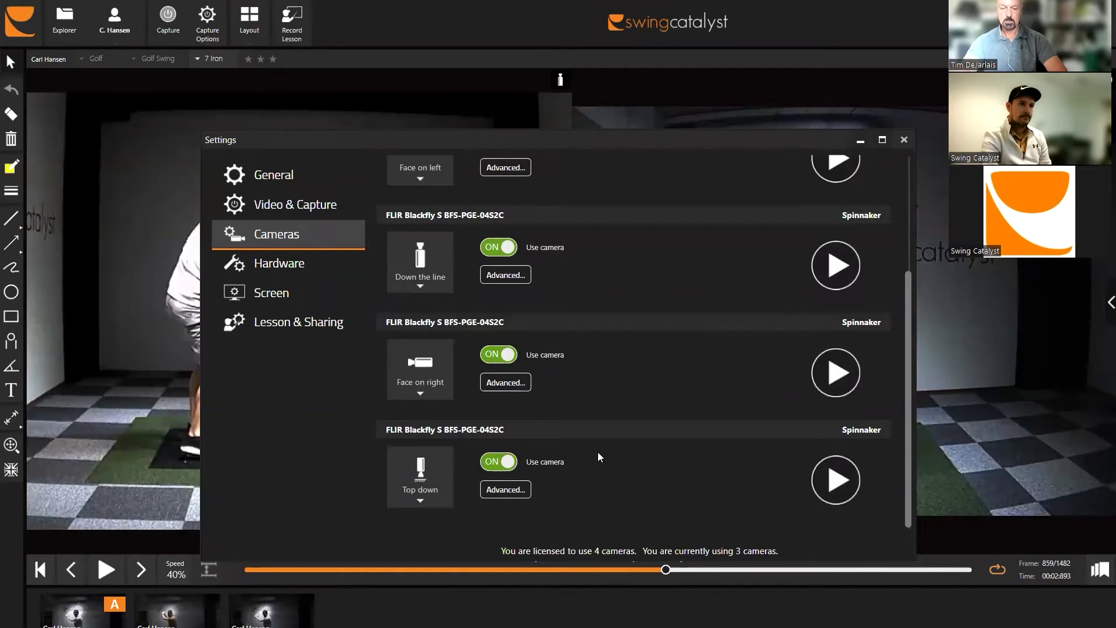
pyautogui.scroll(2, 618, 437)
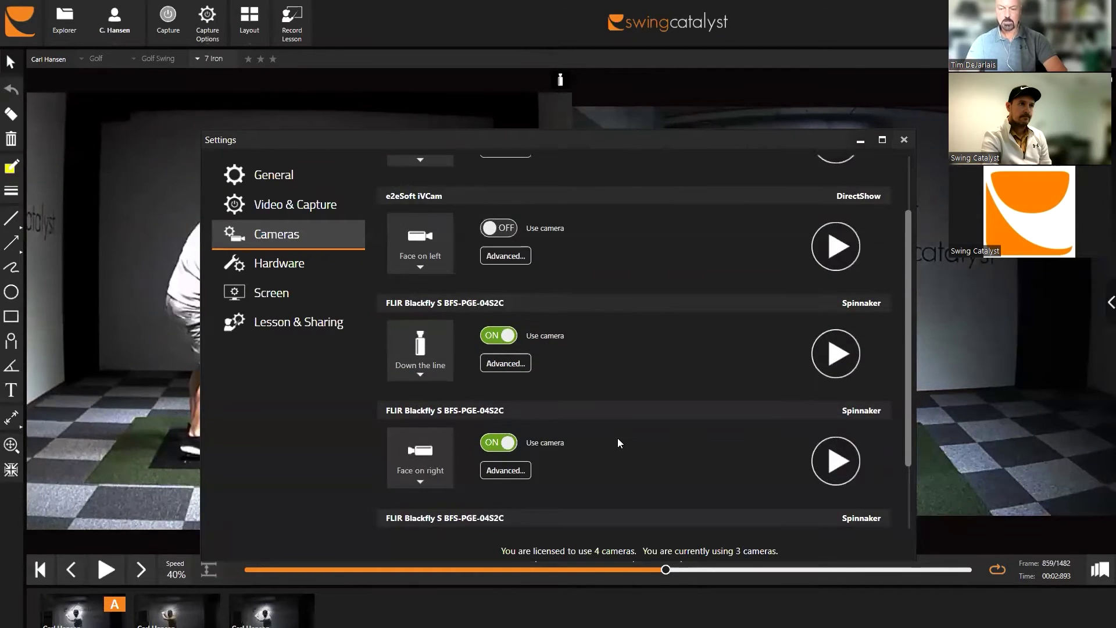
pyautogui.click(507, 229)
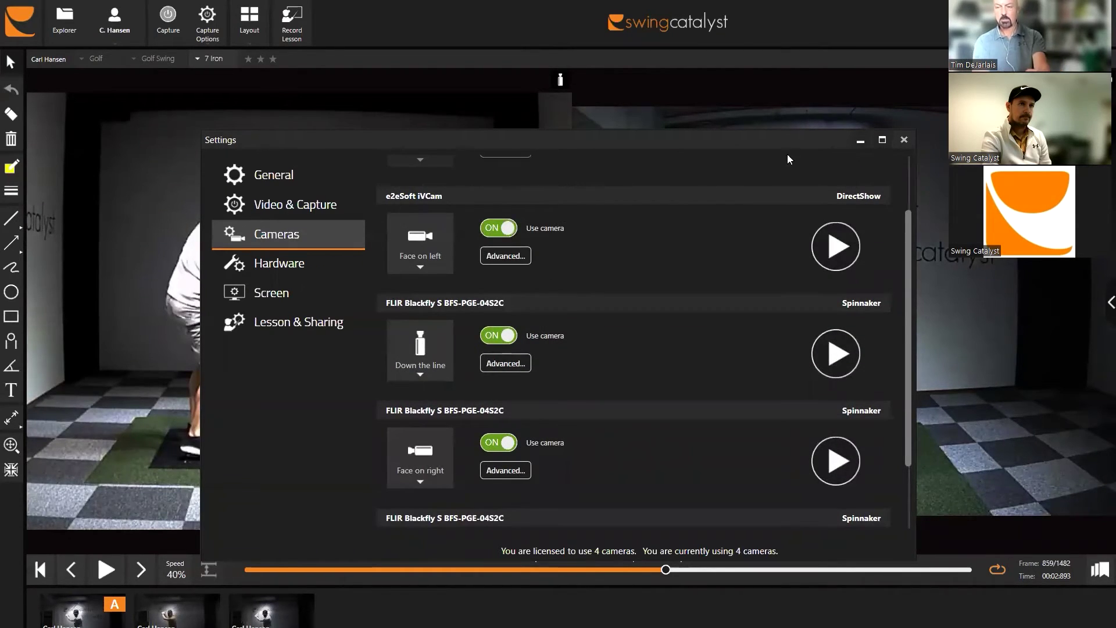
pyautogui.click(905, 142)
# Start capture mode and set the layout to show 4 cameras.
pyautogui.click(172, 27)
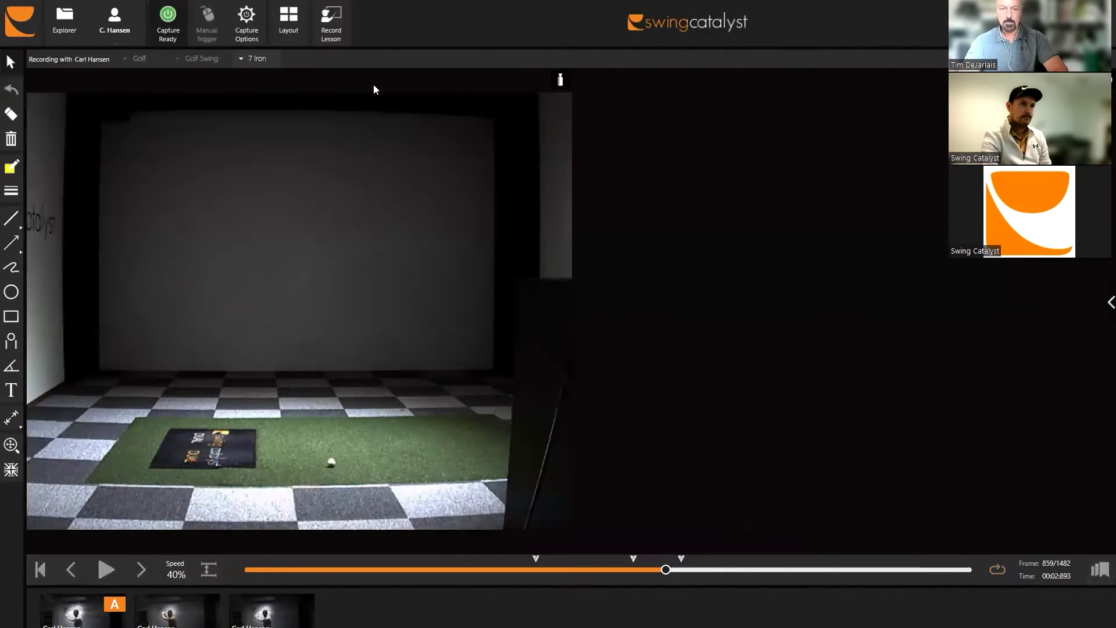
pyautogui.click(307, 43)
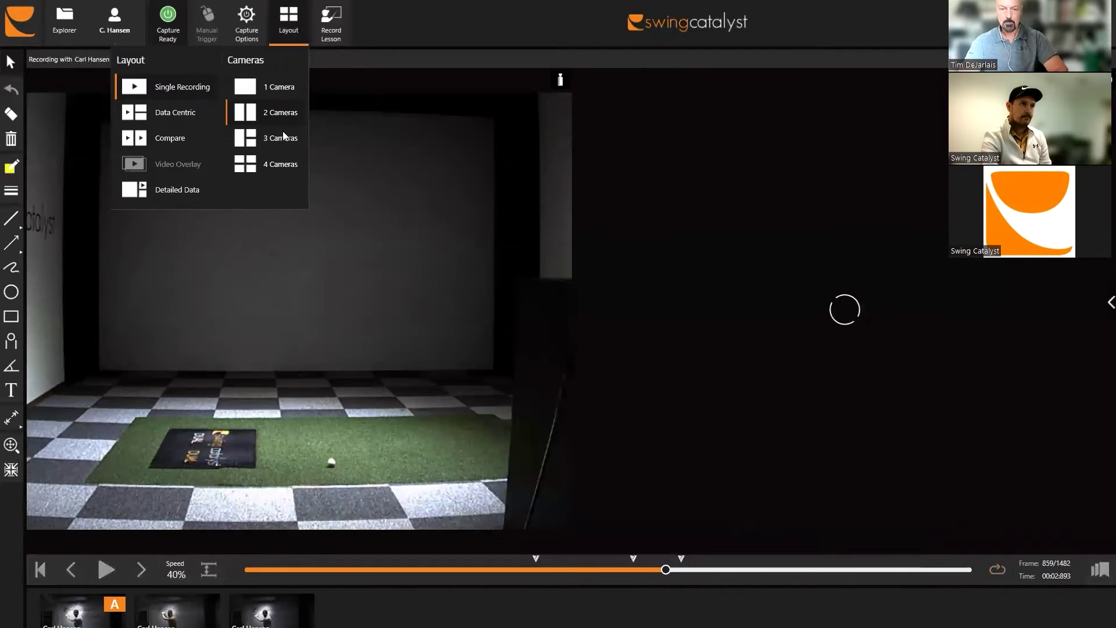
pyautogui.click(282, 169)
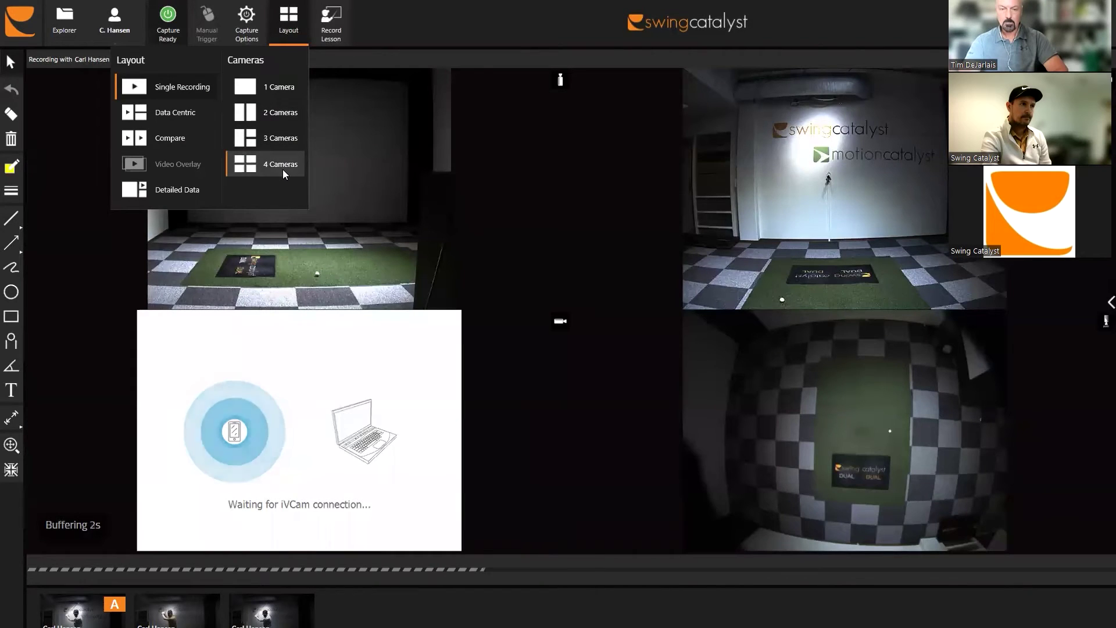
# Disable the face-on-left e2eSoft iVCam in the camera settings.
pyautogui.click(19, 24)
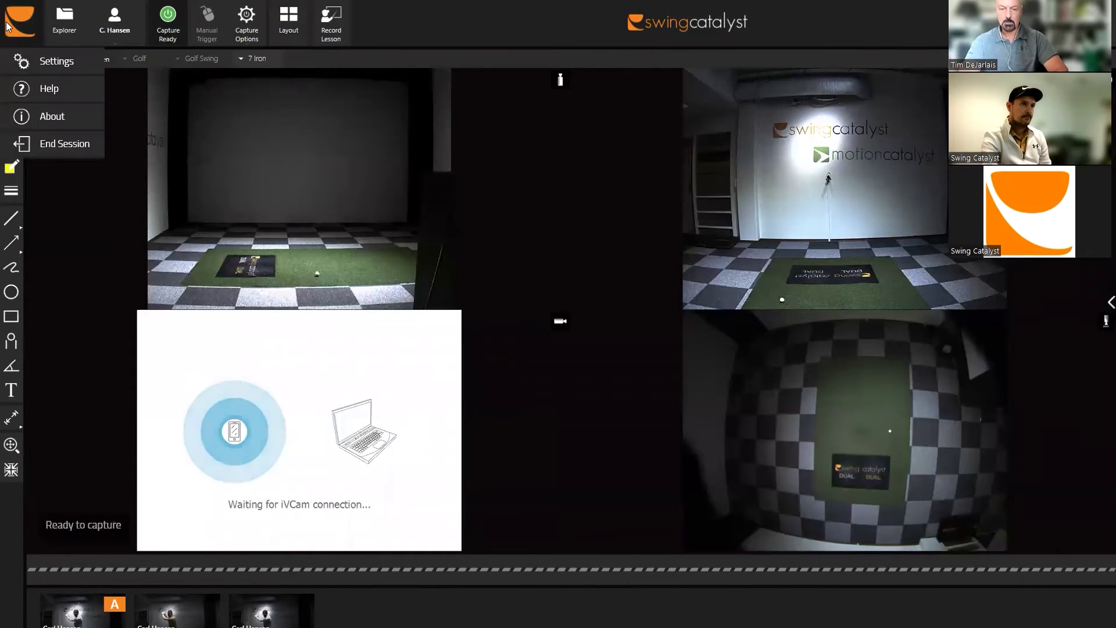
pyautogui.click(31, 64)
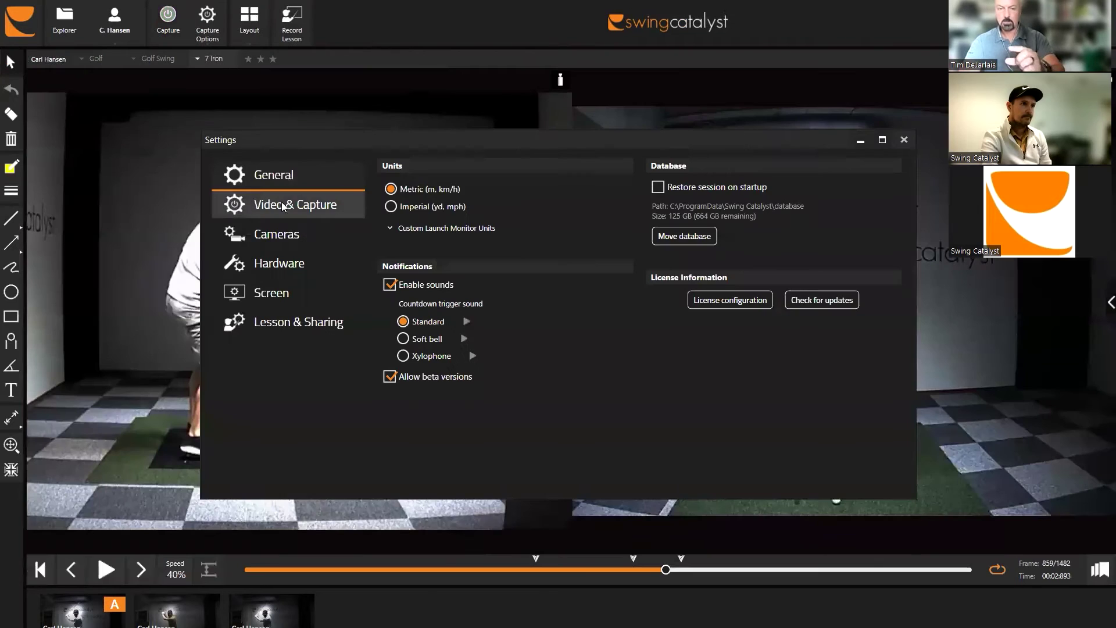
pyautogui.click(277, 234)
pyautogui.click(499, 306)
pyautogui.scroll(-3, 531, 365)
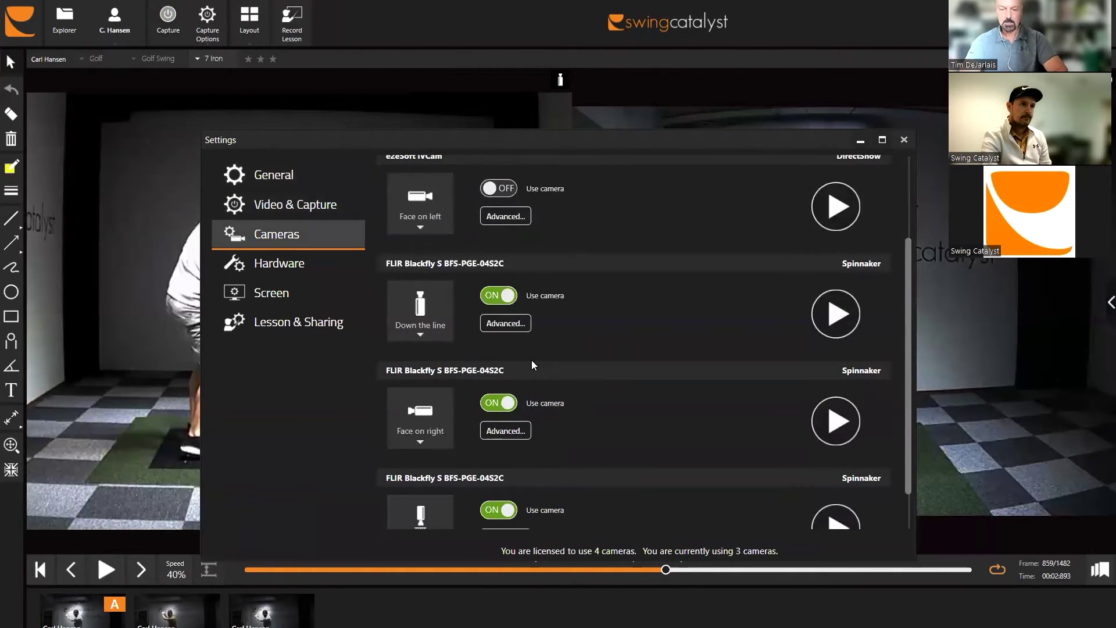
# Review the hardware settings and the camera list, checking the view and enabled state of each FLIR Blackfly camera.
pyautogui.scroll(1, 531, 361)
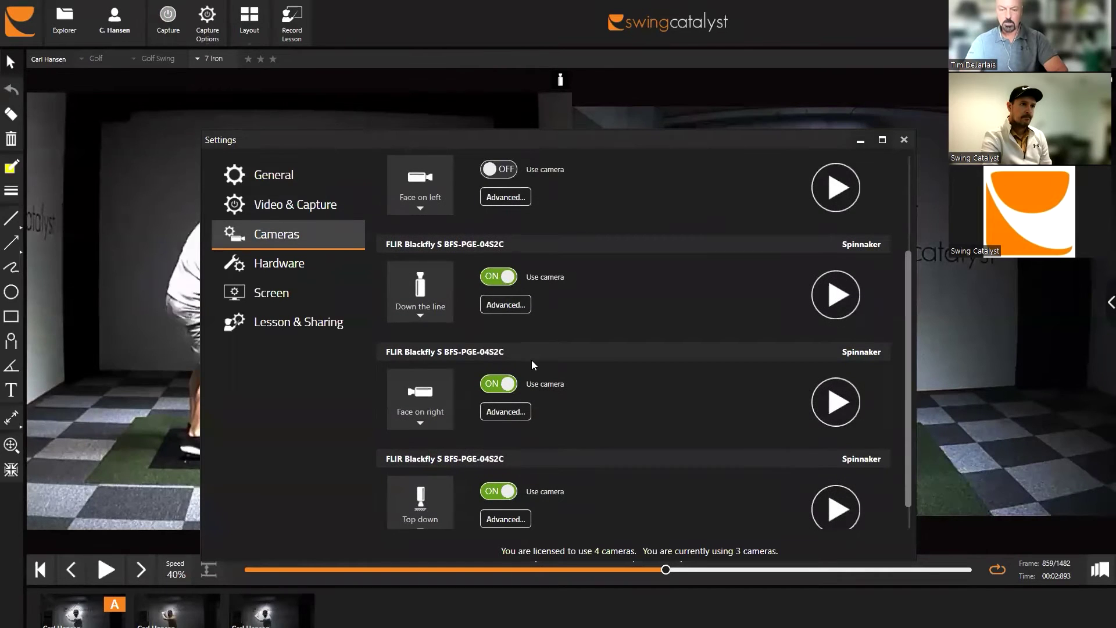
pyautogui.scroll(-1, 531, 361)
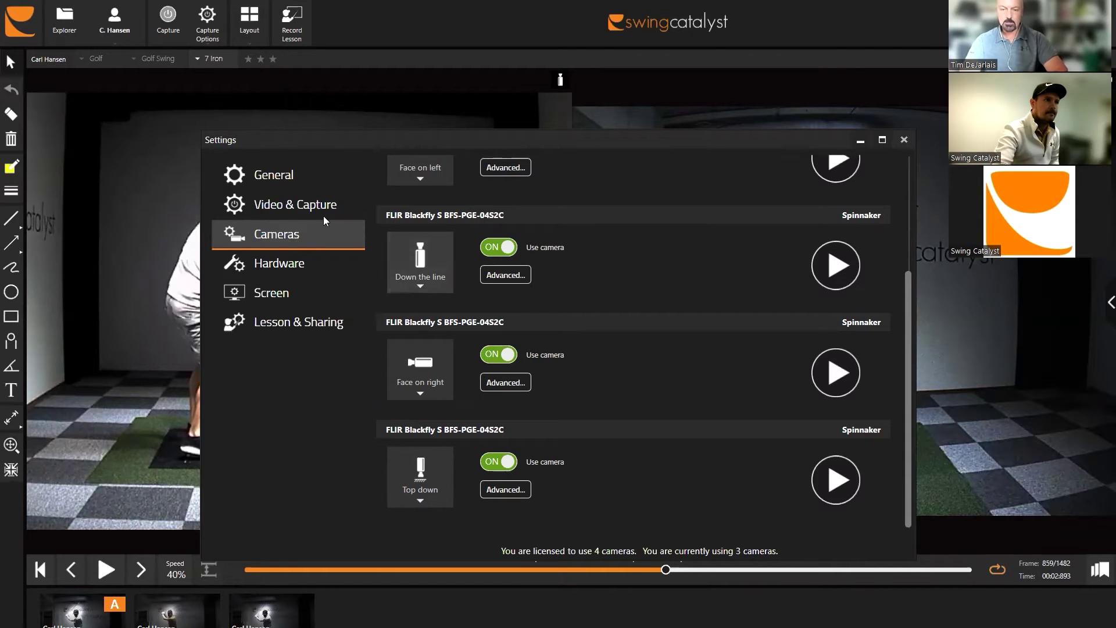
pyautogui.click(291, 266)
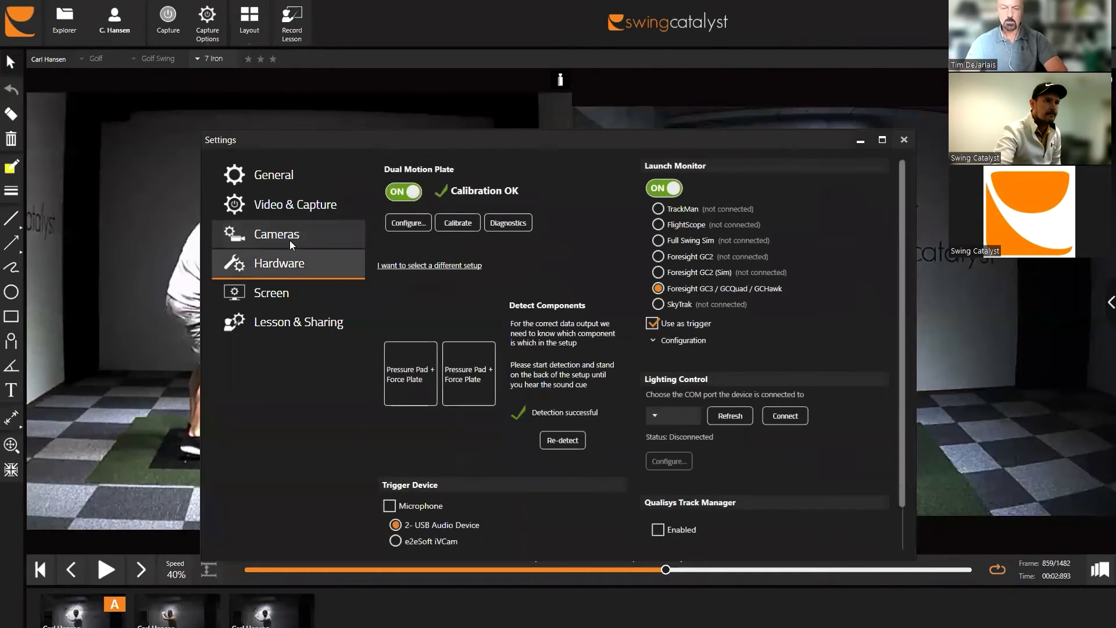
pyautogui.click(290, 240)
pyautogui.scroll(2, 550, 376)
pyautogui.scroll(2, 550, 376)
pyautogui.scroll(-3, 550, 376)
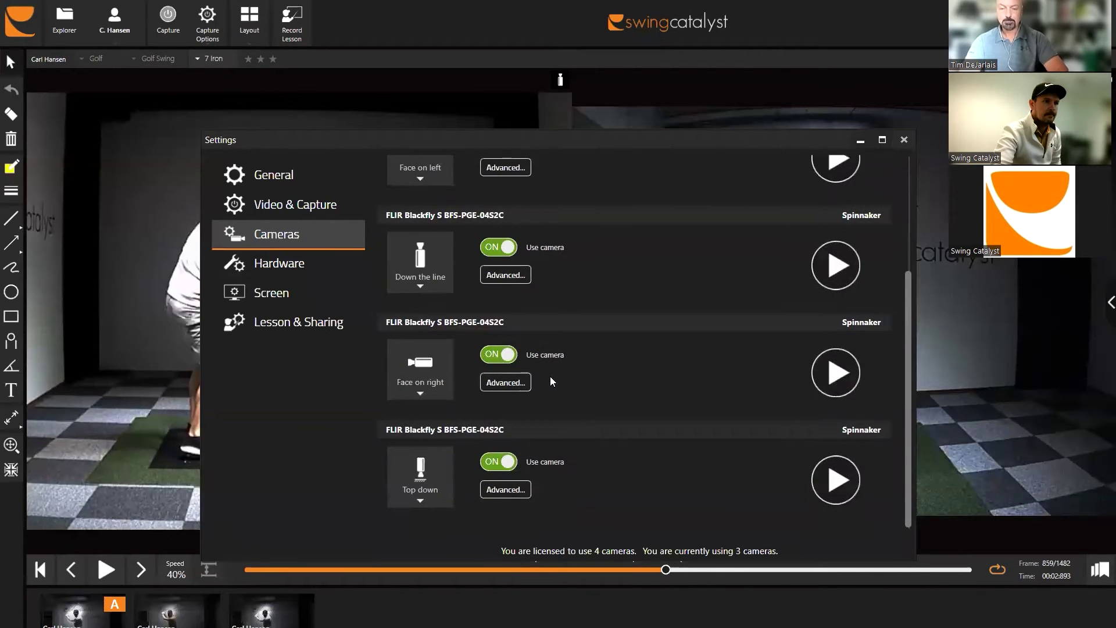
pyautogui.scroll(3, 558, 386)
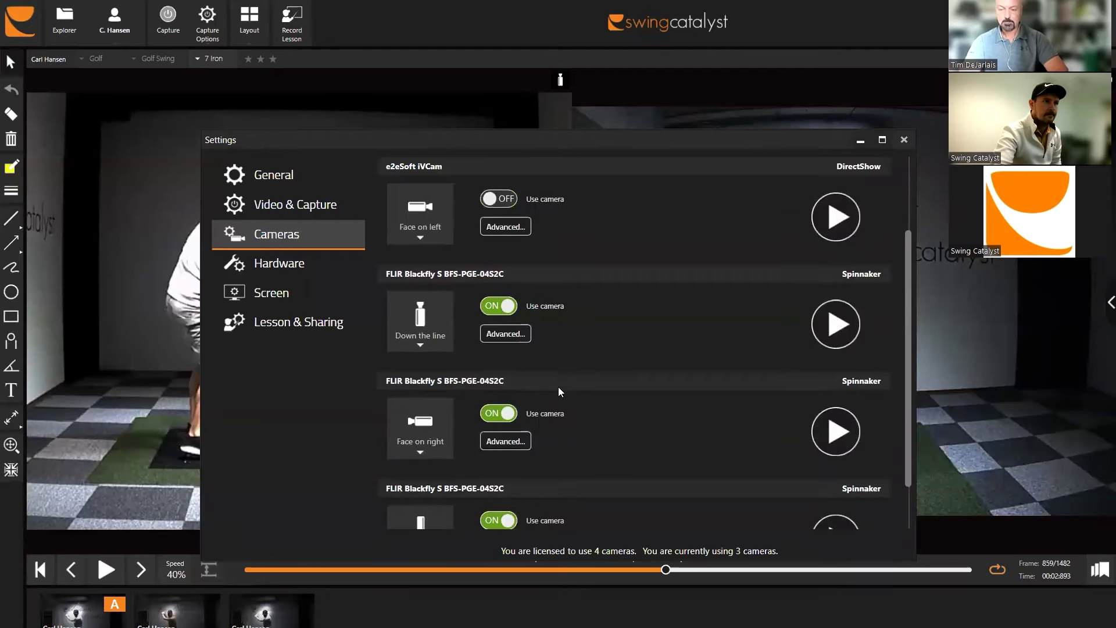
pyautogui.scroll(-5, 558, 389)
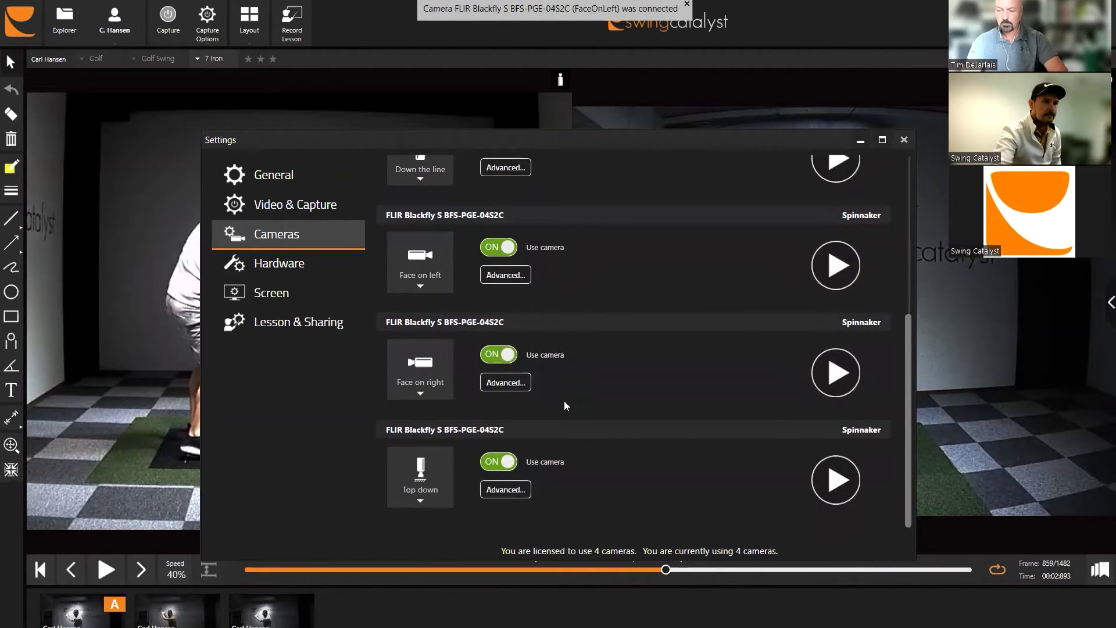
pyautogui.scroll(3, 564, 405)
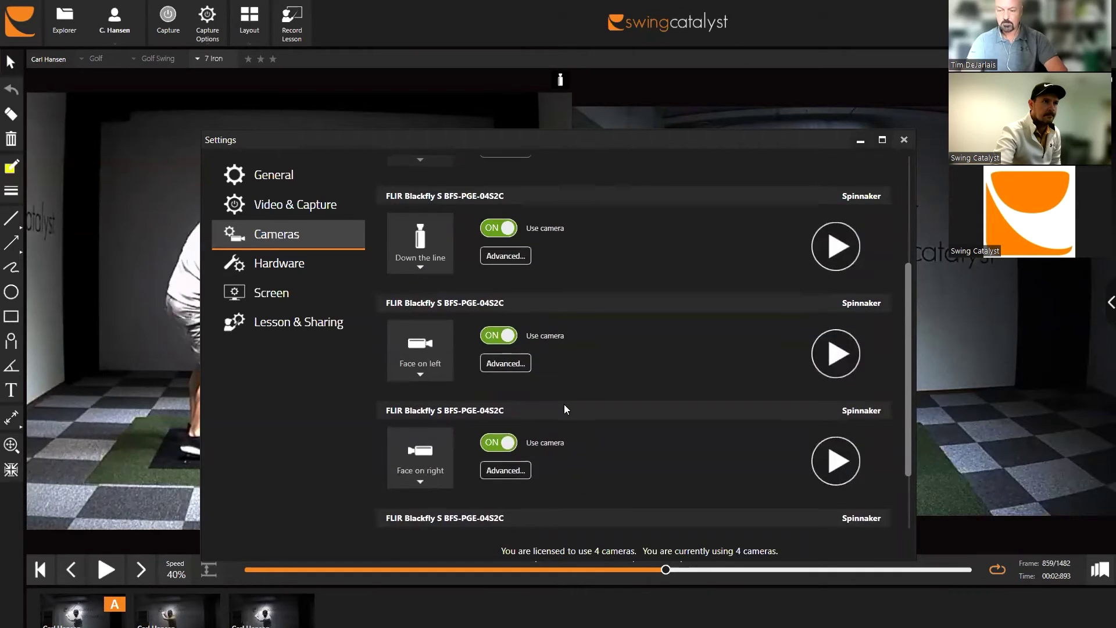
pyautogui.scroll(-3, 564, 409)
pyautogui.scroll(1, 564, 409)
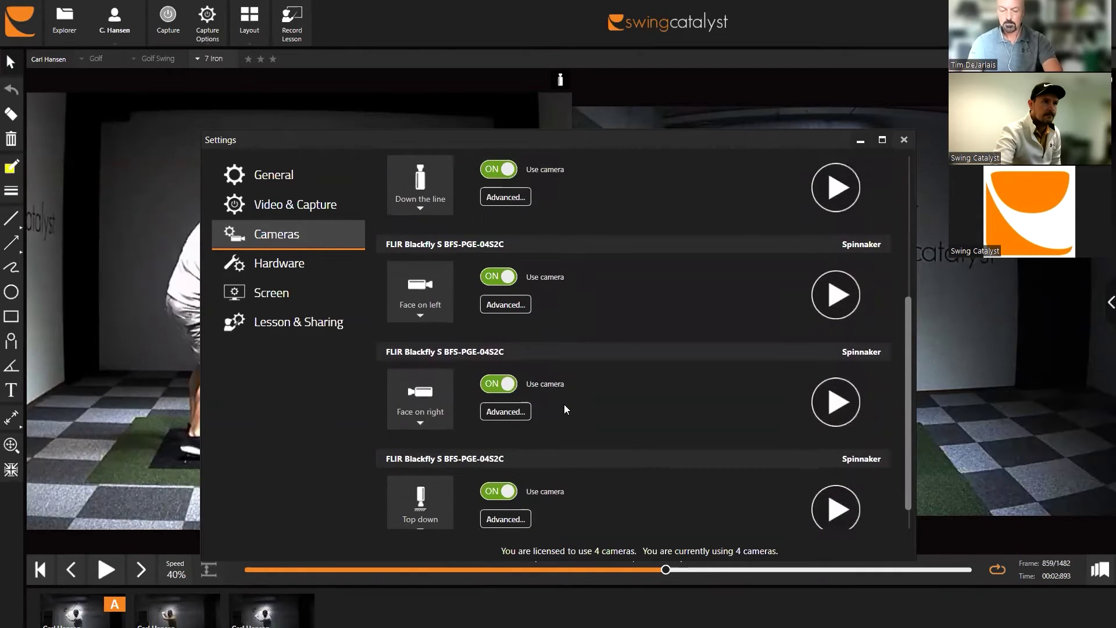
pyautogui.scroll(1, 564, 405)
pyautogui.scroll(-1, 565, 405)
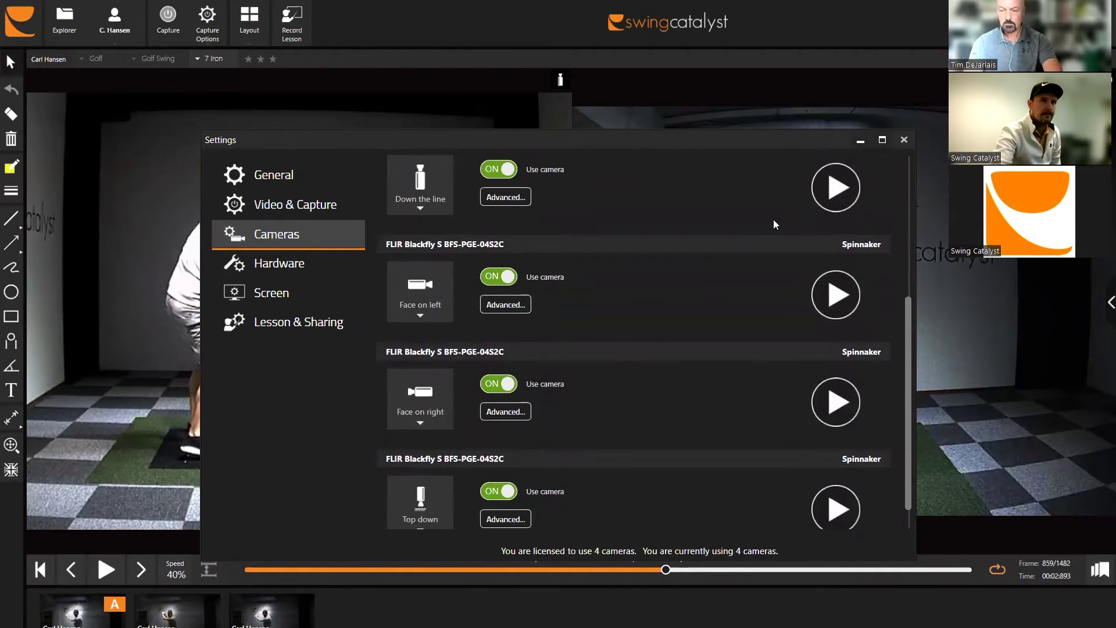
# Capture a new 7 iron swing with the enabled cameras and show the recording in the 4 Cameras layout.
pyautogui.click(903, 139)
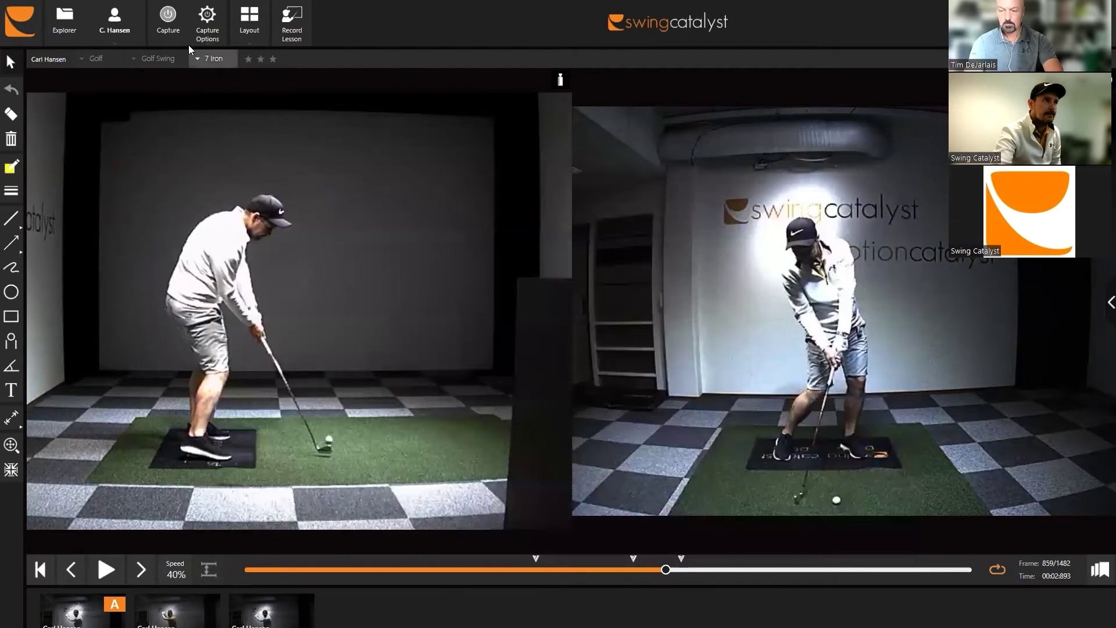
pyautogui.click(179, 26)
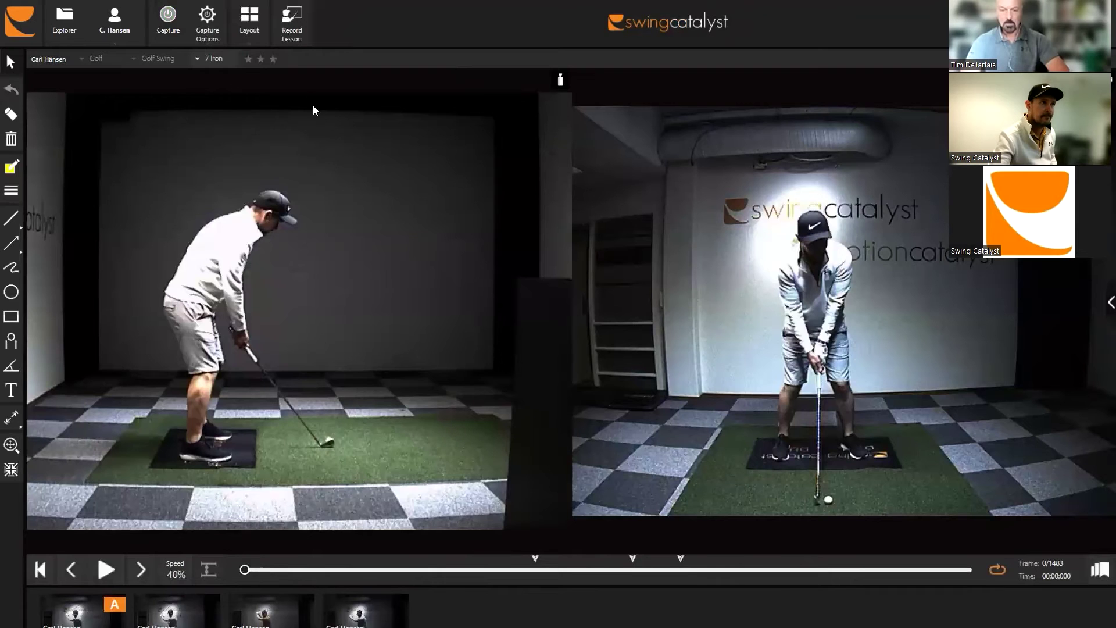
pyautogui.click(263, 38)
pyautogui.click(238, 165)
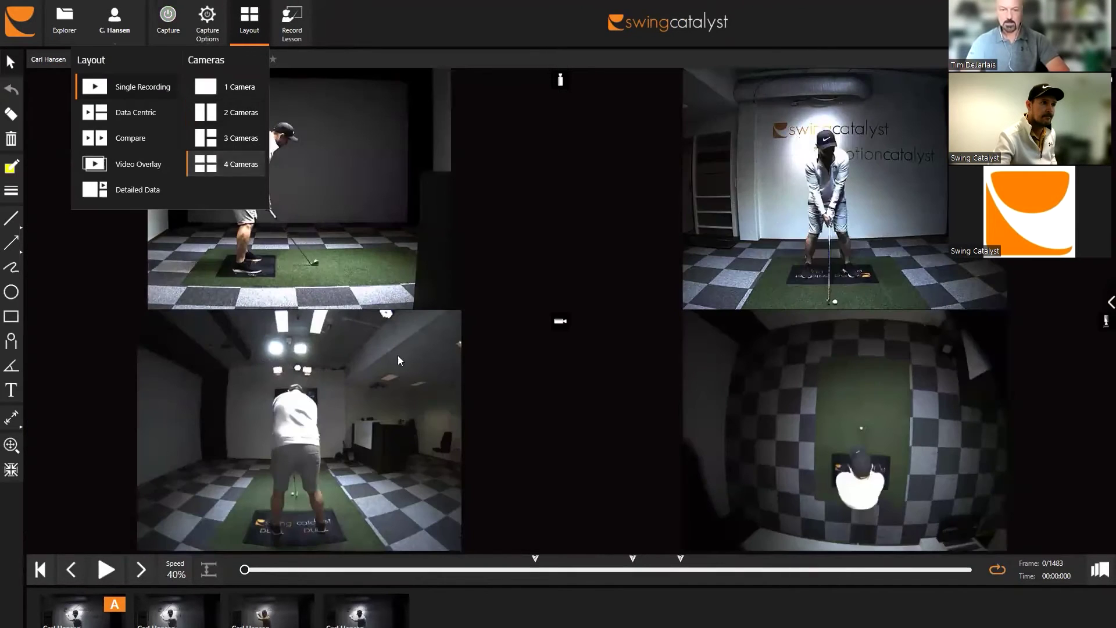
pyautogui.click(505, 443)
# Move the recording to the impact area and step forward through the follow-through to about frame 921.
pyautogui.moveTo(521, 564); pyautogui.dragTo(645, 550)
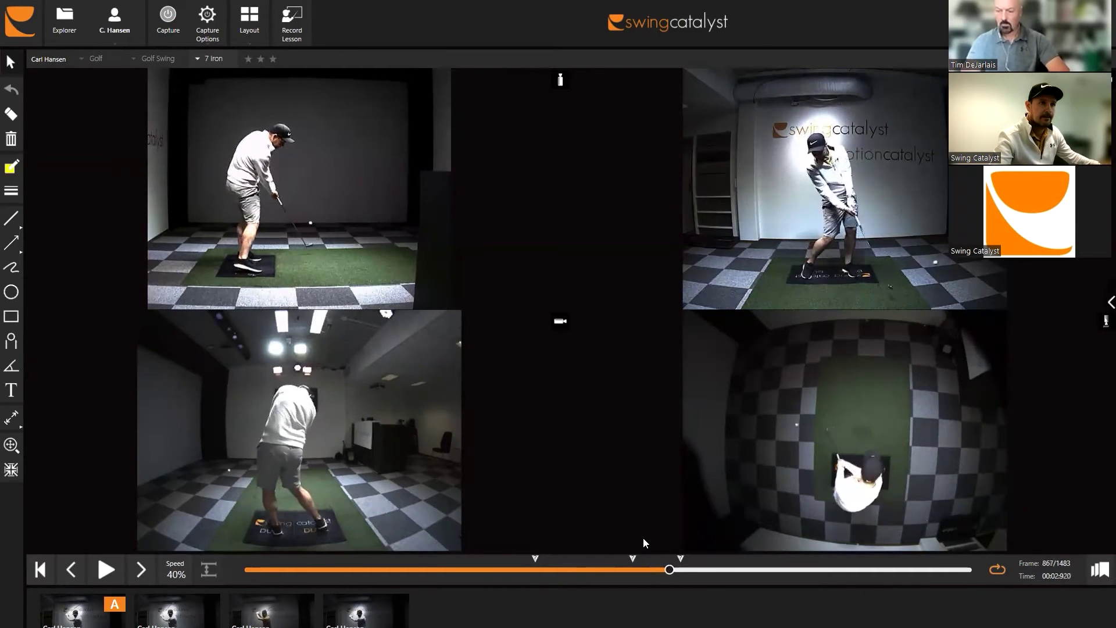
pyautogui.press('Left')
pyautogui.press('Right')
pyautogui.press('Right')
pyautogui.press('Right')
pyautogui.press('Right')
pyautogui.press('Right')
pyautogui.press('Right')
pyautogui.press('Right')
pyautogui.press('Right')
pyautogui.press('Right')
pyautogui.press('Right')
pyautogui.press('Right')
pyautogui.press('Right')
pyautogui.press('Right')
pyautogui.press('Right')
pyautogui.press('Right')
pyautogui.press('Right')
pyautogui.press('Right')
pyautogui.press('Right')
pyautogui.press('Right')
pyautogui.press('Right')
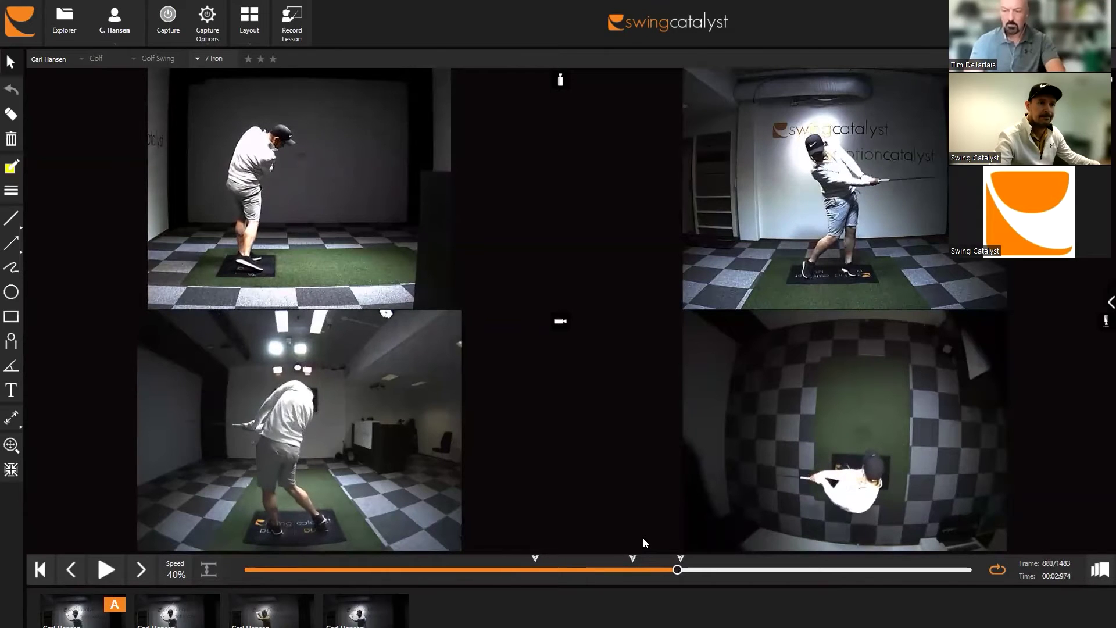
pyautogui.press('Right')
pyautogui.press('Right')
pyautogui.press('Right')
pyautogui.press('Right')
pyautogui.press('Right')
pyautogui.press('Right')
pyautogui.press('Right')
pyautogui.press('Right')
pyautogui.press('Right')
pyautogui.press('Right')
pyautogui.press('Right')
pyautogui.press('Right')
pyautogui.press('Right')
pyautogui.press('Right')
pyautogui.press('Right')
pyautogui.press('Right')
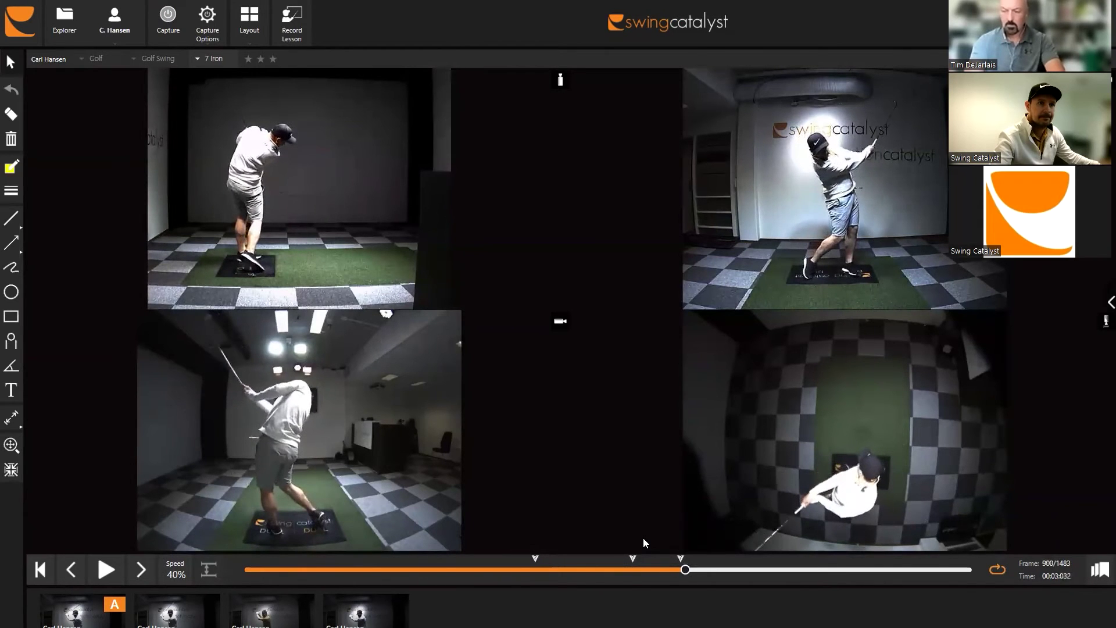
pyautogui.press('Right')
pyautogui.press('Right')
pyautogui.press('Right')
pyautogui.press('Right')
pyautogui.press('Right')
pyautogui.press('Right')
pyautogui.press('Right')
pyautogui.press('Right')
pyautogui.press('Right')
pyautogui.press('Right')
pyautogui.press('Right')
pyautogui.press('Right')
pyautogui.press('Right')
pyautogui.press('Right')
pyautogui.press('Right')
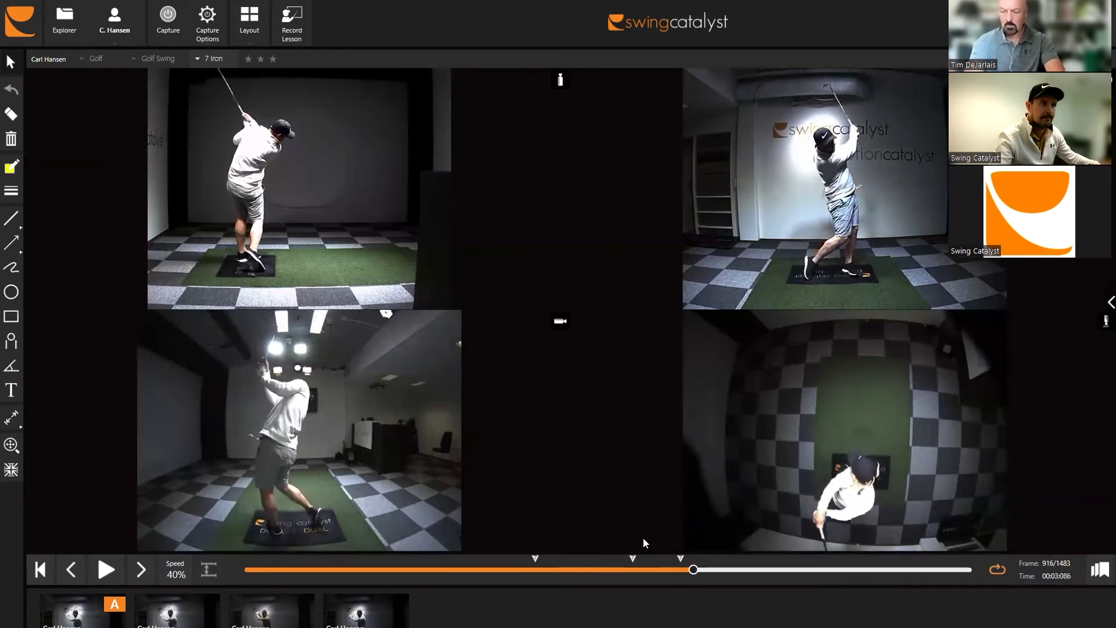
pyautogui.press('Right')
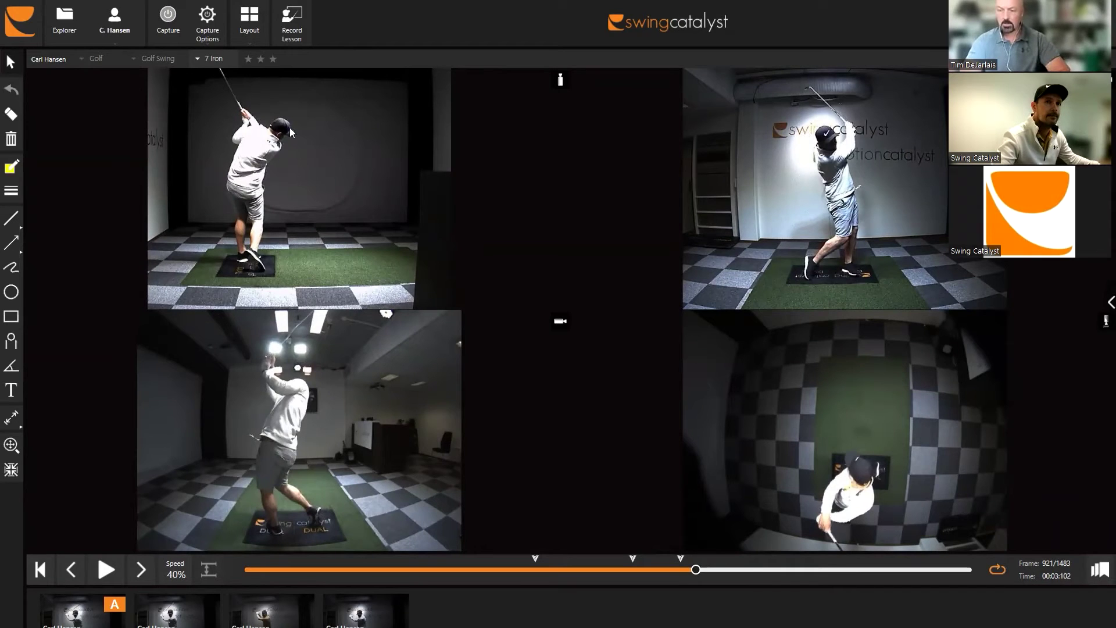
# Step the four-camera recording back through impact to the late downswing at frame 853.
pyautogui.press('Left')
pyautogui.press('Left')
pyautogui.press('Left')
pyautogui.press('Left')
pyautogui.press('Left')
pyautogui.press('Left')
pyautogui.press('Left')
pyautogui.press('Left')
pyautogui.press('Left')
pyautogui.press('Left')
pyautogui.press('Left')
pyautogui.press('Left')
pyautogui.press('Left')
pyautogui.press('Left')
pyautogui.press('Left')
pyautogui.press('Left')
pyautogui.press('Left')
pyautogui.press('Left')
pyautogui.press('Left')
pyautogui.press('Left')
pyautogui.press('Left')
pyautogui.press('Left')
pyautogui.press('Left')
pyautogui.press('Left')
pyautogui.press('Left')
pyautogui.press('Left')
pyautogui.press('Left')
pyautogui.press('Left')
pyautogui.press('Left')
pyautogui.press('Left')
pyautogui.press('Left')
pyautogui.press('Left')
pyautogui.press('Left')
pyautogui.press('Left')
pyautogui.press('Left')
pyautogui.press('Left')
pyautogui.press('Left')
pyautogui.press('Left')
pyautogui.press('Left')
pyautogui.press('Left')
pyautogui.press('Left')
pyautogui.press('Left')
pyautogui.press('Left')
pyautogui.press('Left')
pyautogui.press('Left')
pyautogui.press('Left')
pyautogui.press('Left')
pyautogui.press('Left')
pyautogui.press('Left')
pyautogui.press('Left')
pyautogui.press('Left')
pyautogui.press('Left')
pyautogui.press('Left')
pyautogui.press('Left')
pyautogui.press('Left')
pyautogui.press('Left')
pyautogui.press('Left')
pyautogui.press('Left')
pyautogui.press('Left')
pyautogui.press('Left')
pyautogui.press('Left')
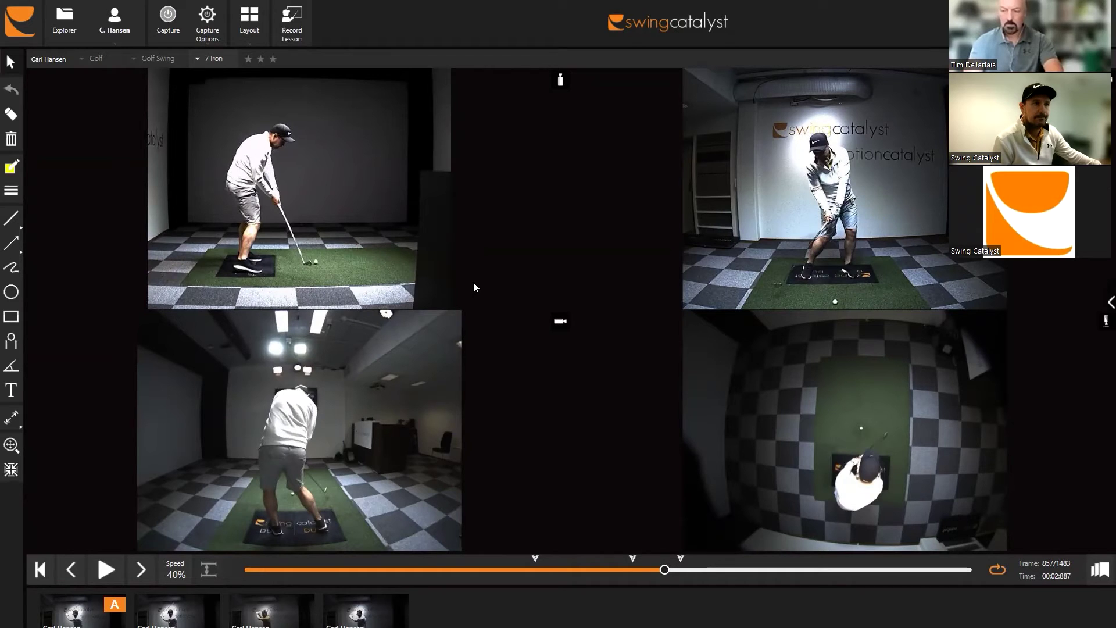
pyautogui.press('Left')
pyautogui.press('Left')
pyautogui.press('Left')
pyautogui.press('Left')
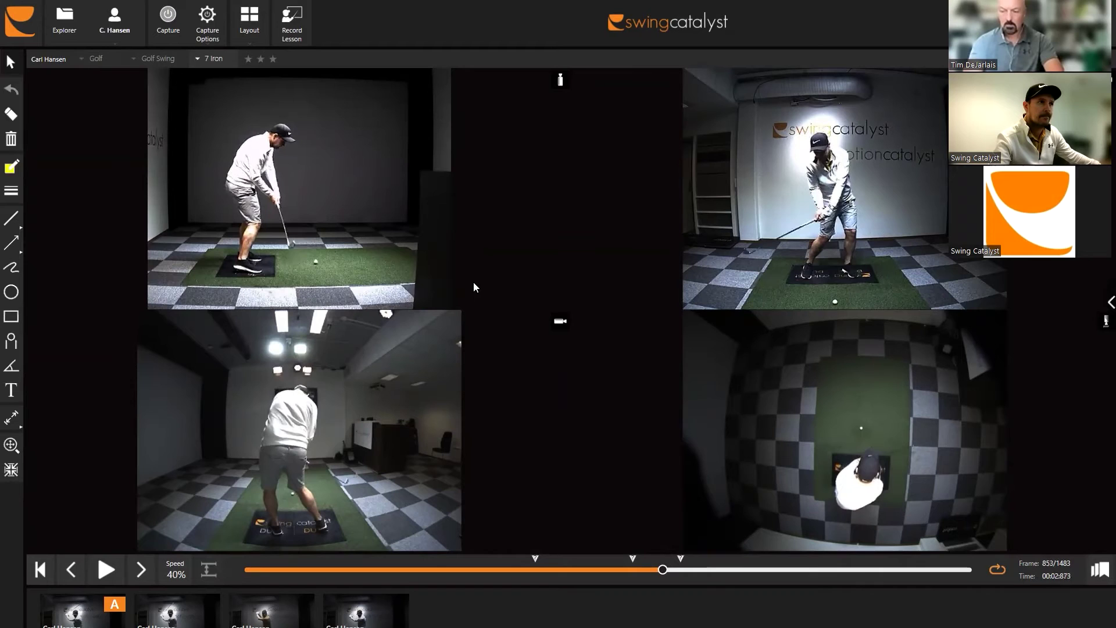
# Examine the club and ball frame by frame around impact in all four views, stopping at frame 856.
pyautogui.press('Right')
pyautogui.press('Right')
pyautogui.press('Right')
pyautogui.press('Right')
pyautogui.press('Right')
pyautogui.press('Right')
pyautogui.press('Right')
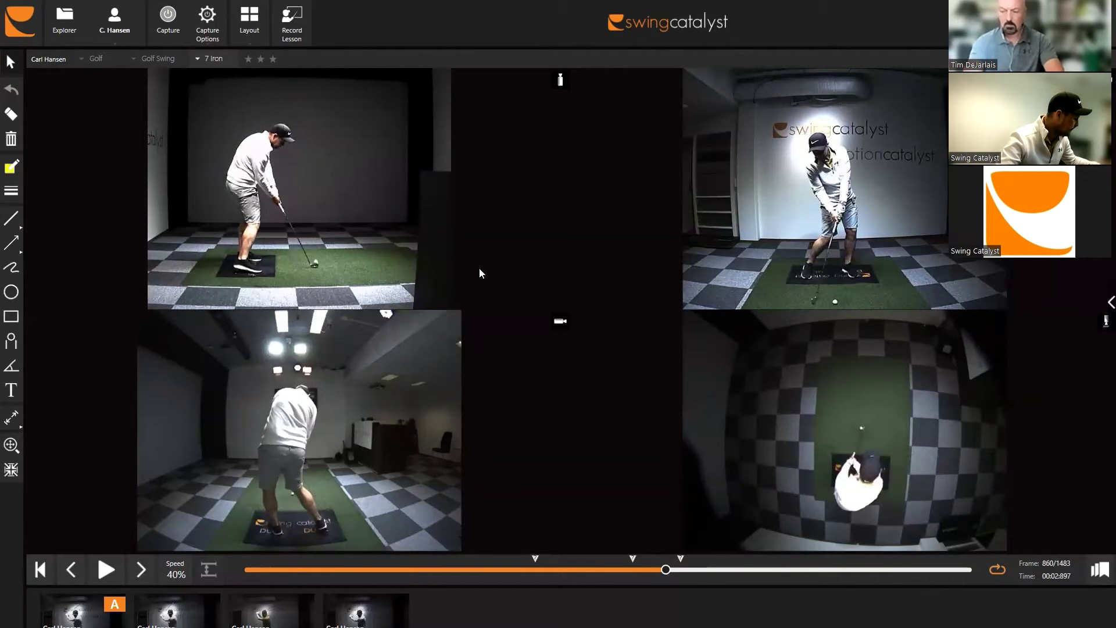
pyautogui.press('Right')
pyautogui.press('Right')
pyautogui.press('Left')
pyautogui.press('Left')
pyautogui.press('Left')
pyautogui.press('Left')
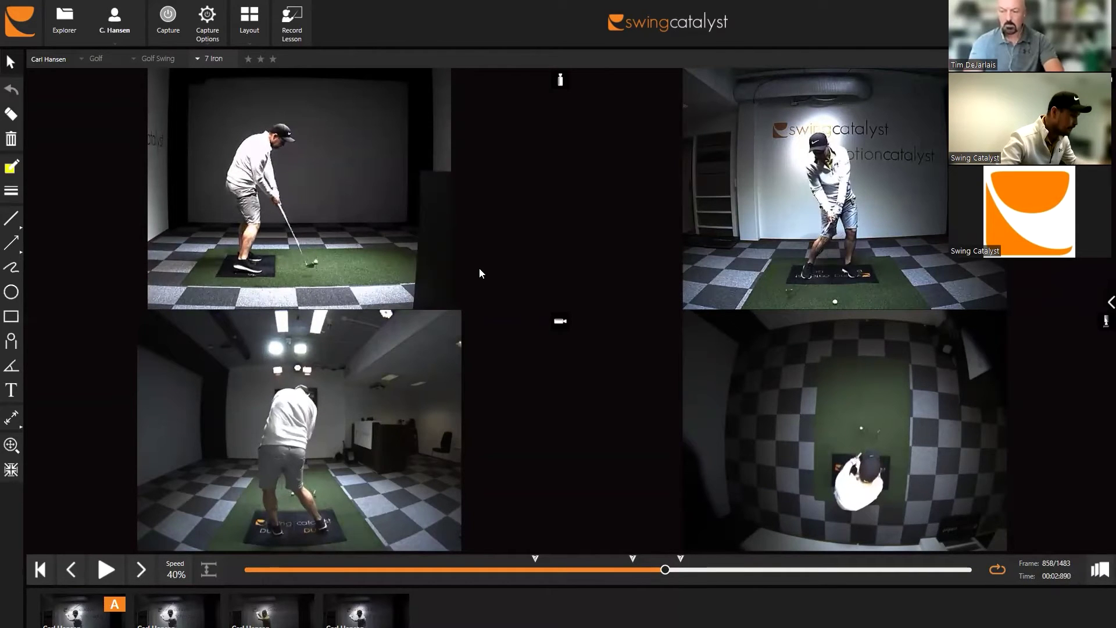
pyautogui.press('Left')
pyautogui.press('Left')
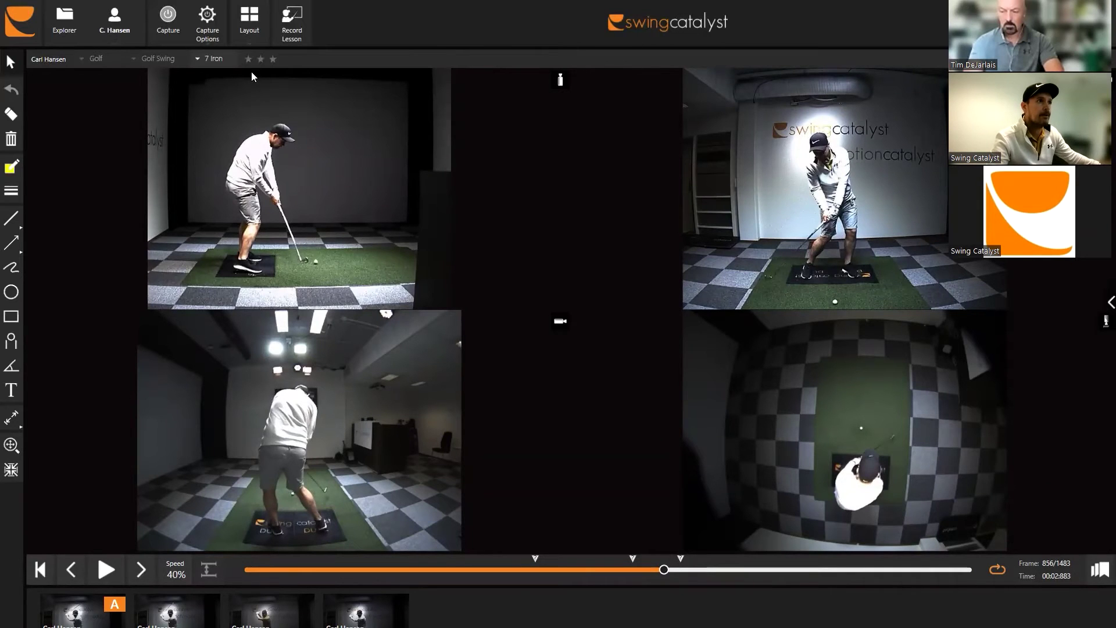
# Compare the 1, 2 and 3 camera layouts for the recording, and return to the 4 Cameras layout.
pyautogui.click(235, 44)
pyautogui.click(235, 86)
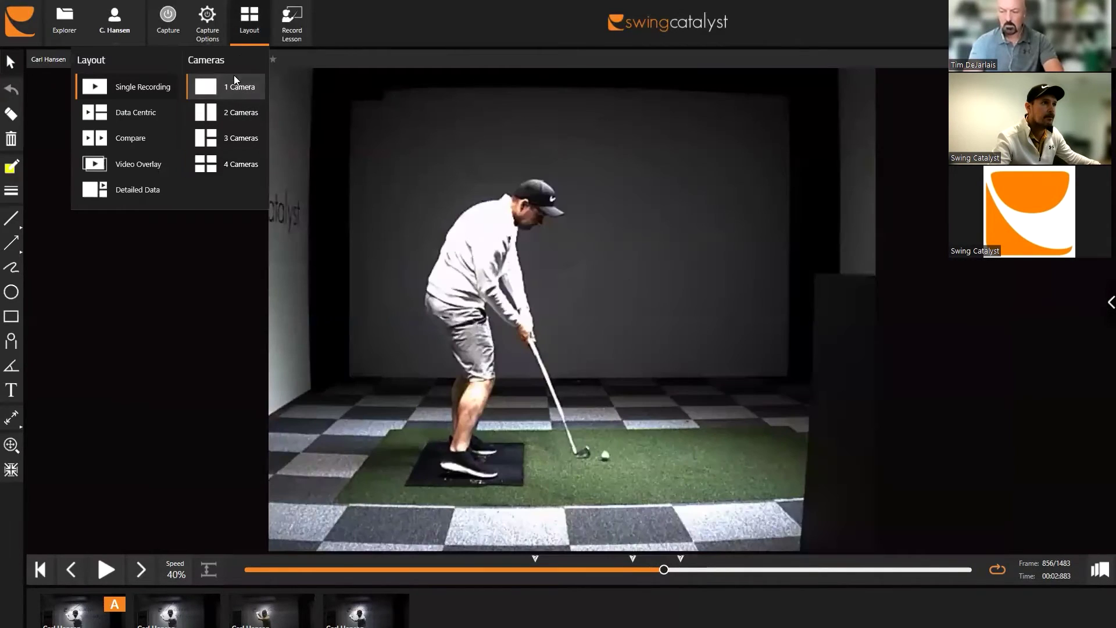
pyautogui.click(237, 111)
pyautogui.click(240, 138)
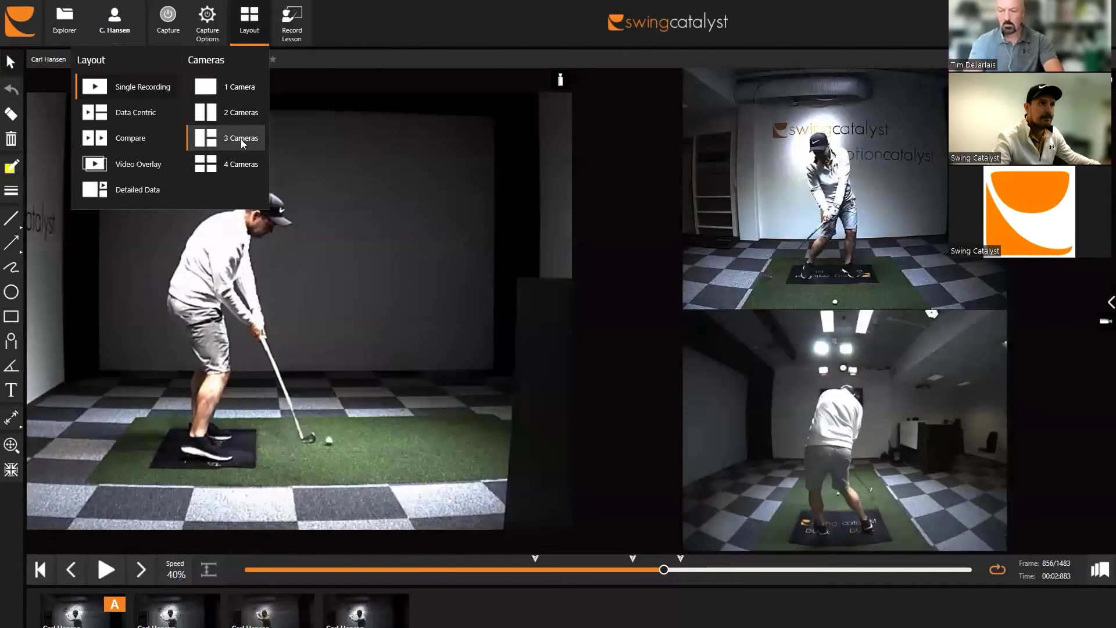
pyautogui.click(243, 160)
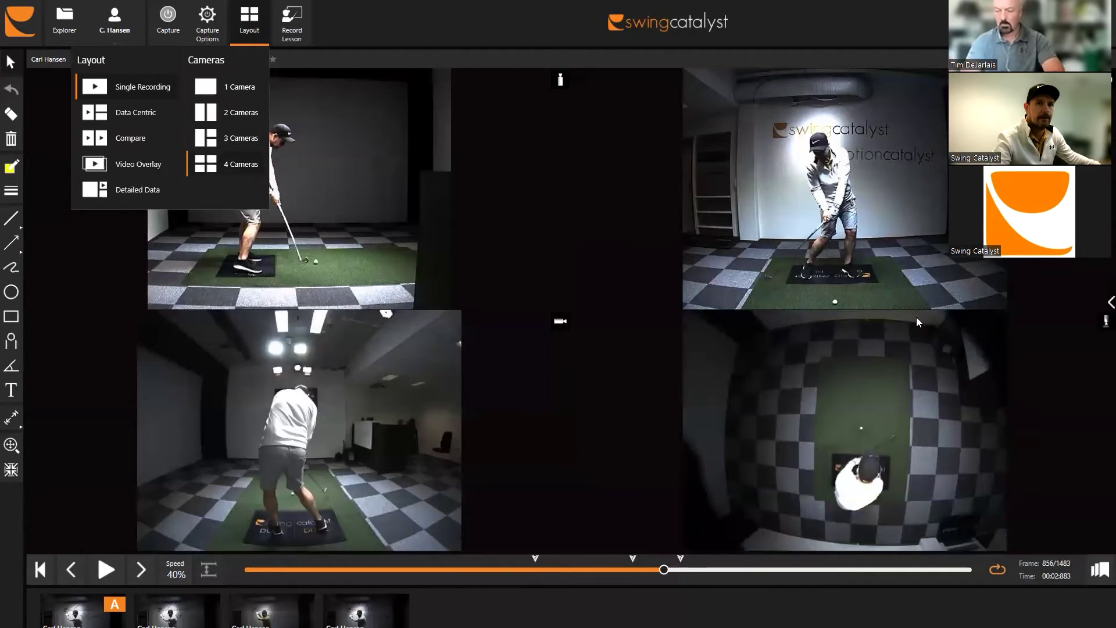
# Show the data panels beside the four-camera video and replace the Launch Monitor panel with Pressure and Stance.
pyautogui.click(1102, 304)
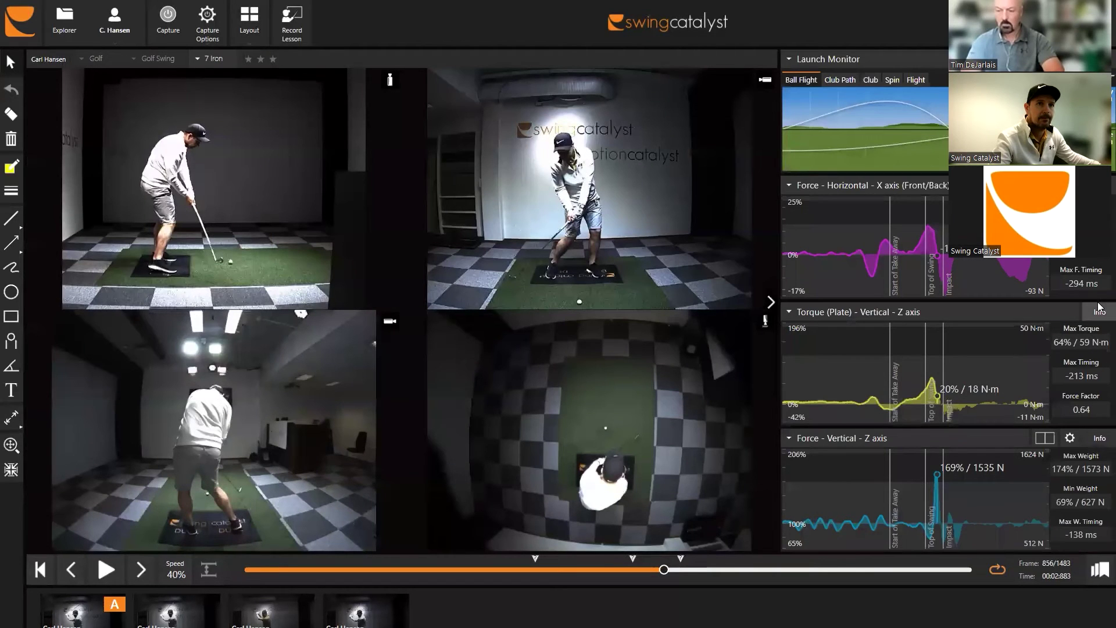
pyautogui.click(842, 62)
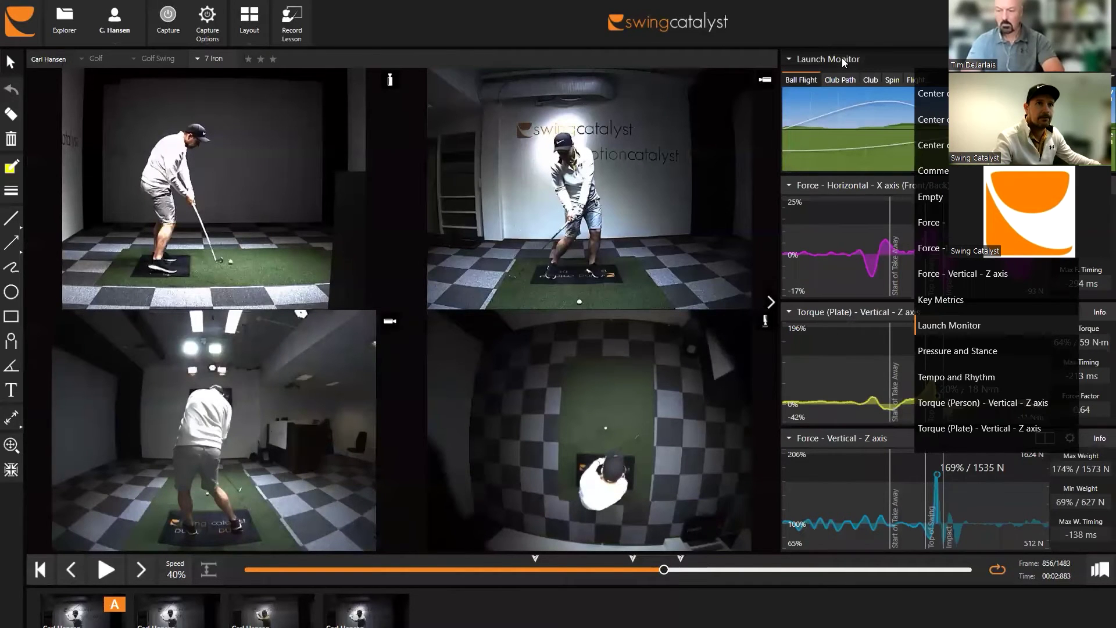
pyautogui.click(957, 350)
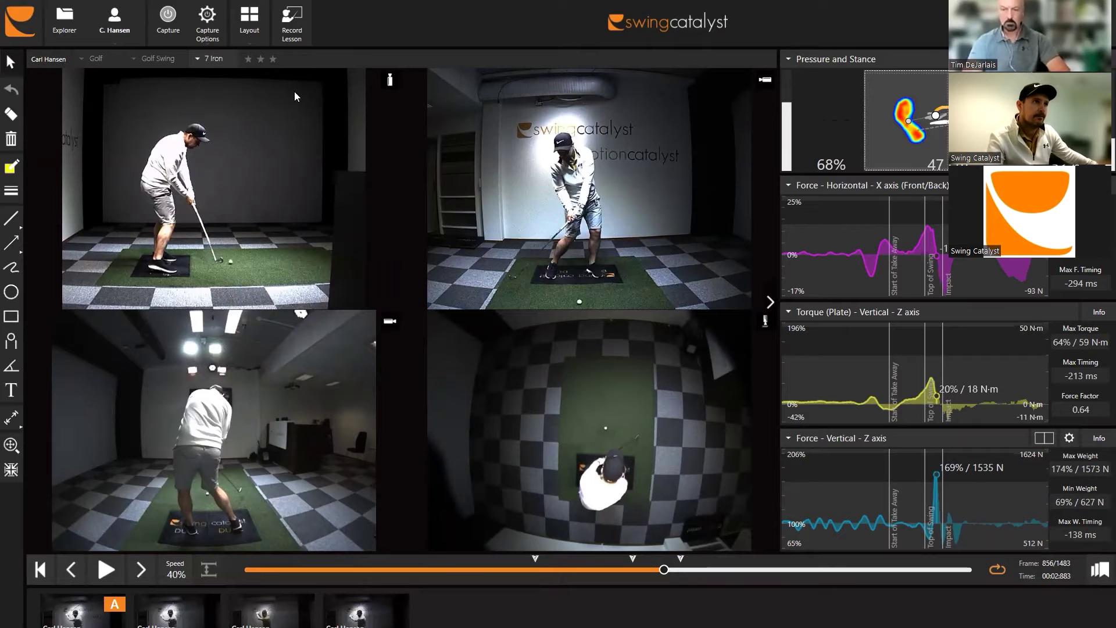
# Compare the 2, 3 and 4 camera layouts beside the data, set the 1 Camera layout, and advance the recording to frame 858.
pyautogui.click(255, 43)
pyautogui.click(230, 131)
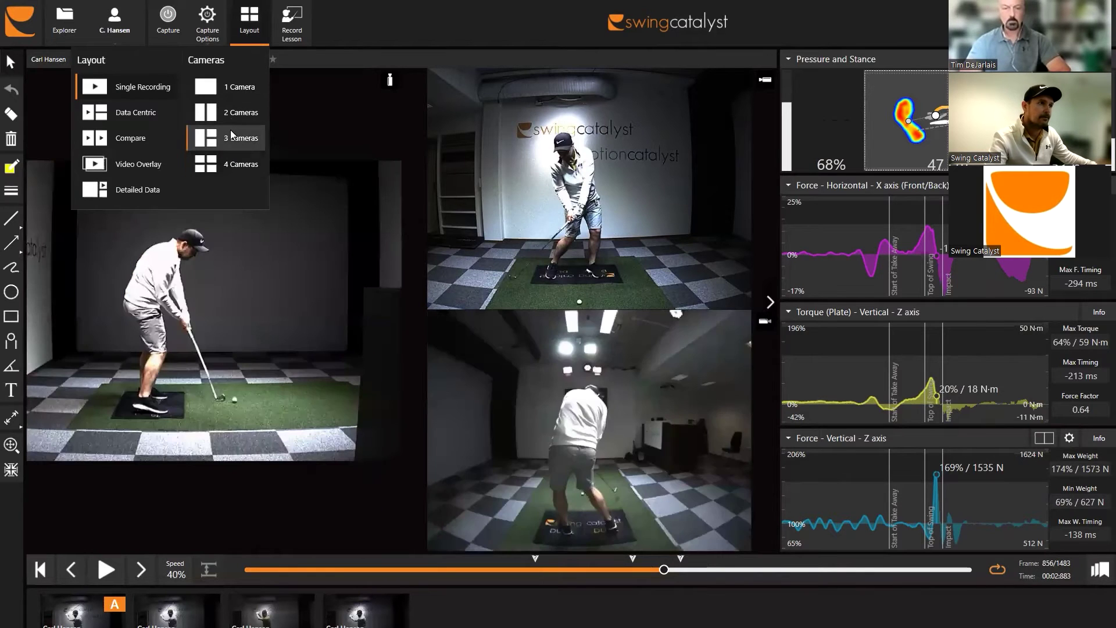
pyautogui.click(230, 117)
pyautogui.click(235, 144)
pyautogui.click(239, 168)
pyautogui.click(237, 141)
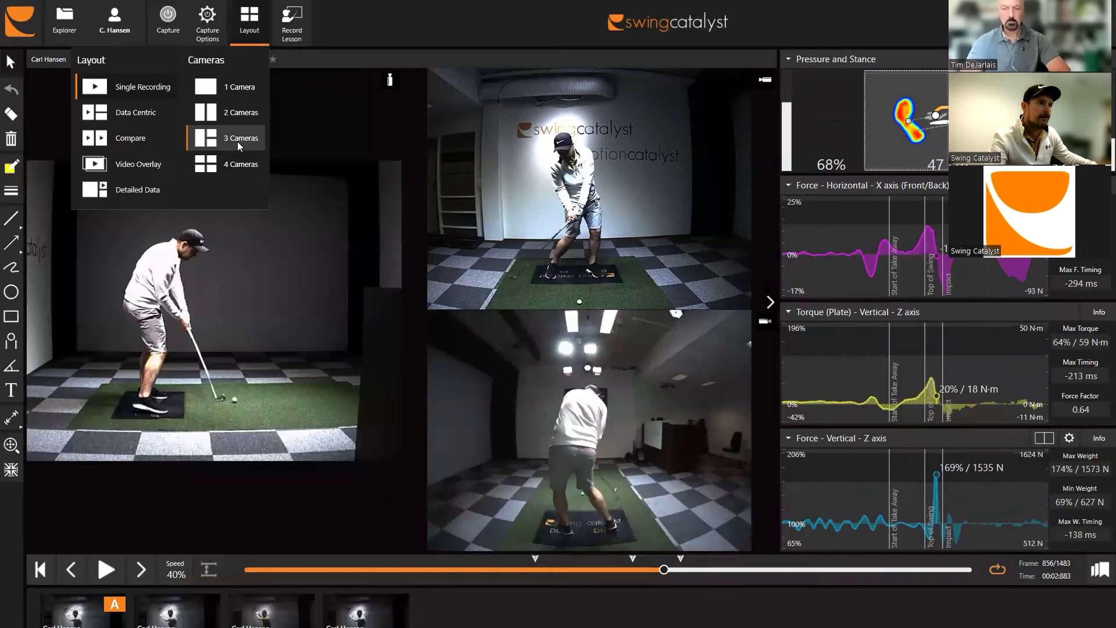
pyautogui.click(233, 92)
pyautogui.click(633, 139)
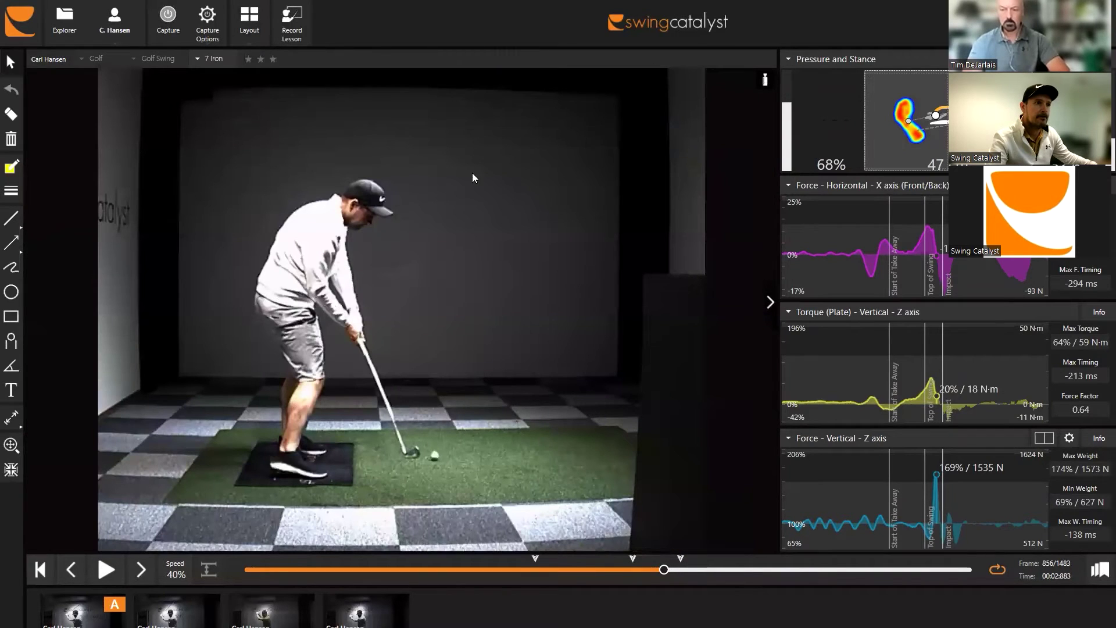
pyautogui.press('Right')
pyautogui.press('Right')
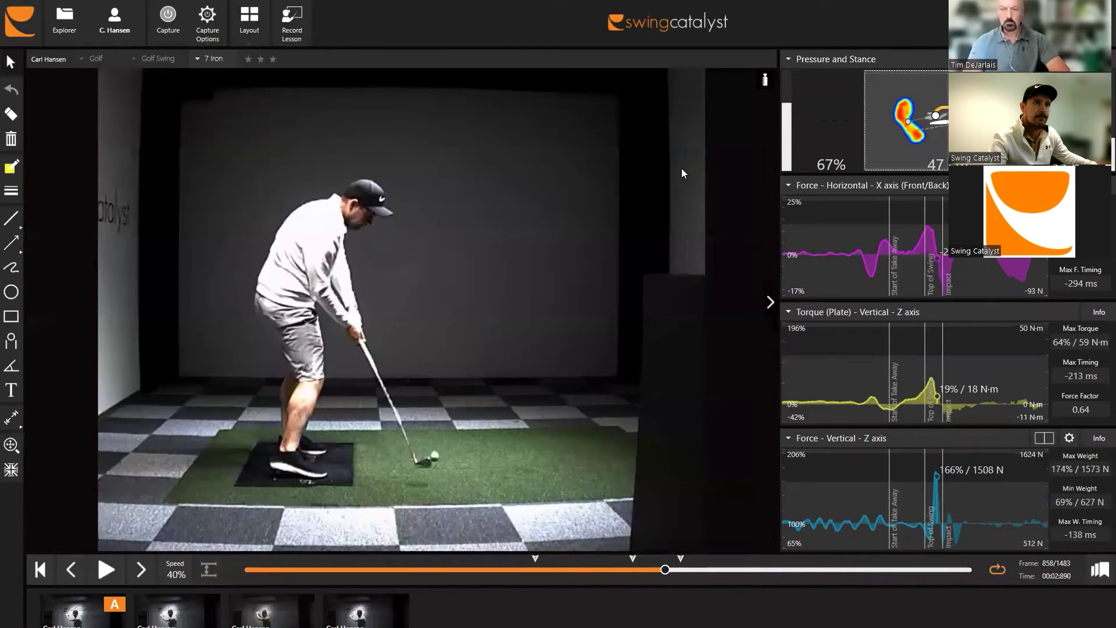
# View the single-camera recording from Face on right, Face on left and Top down, and return to Down the line.
pyautogui.click(765, 79)
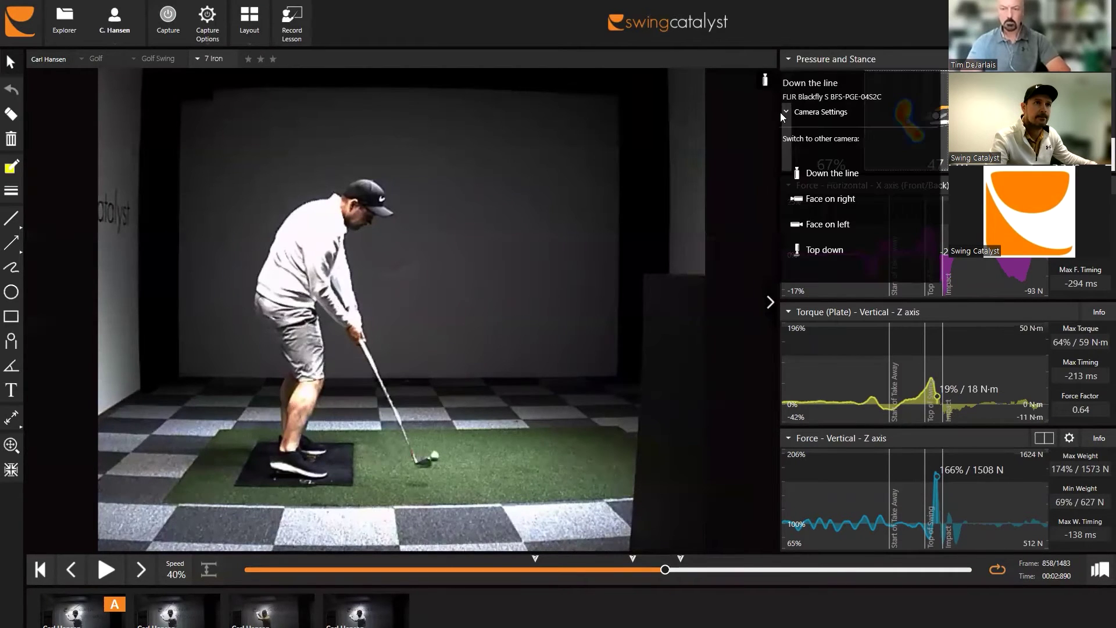
pyautogui.click(809, 198)
pyautogui.click(811, 227)
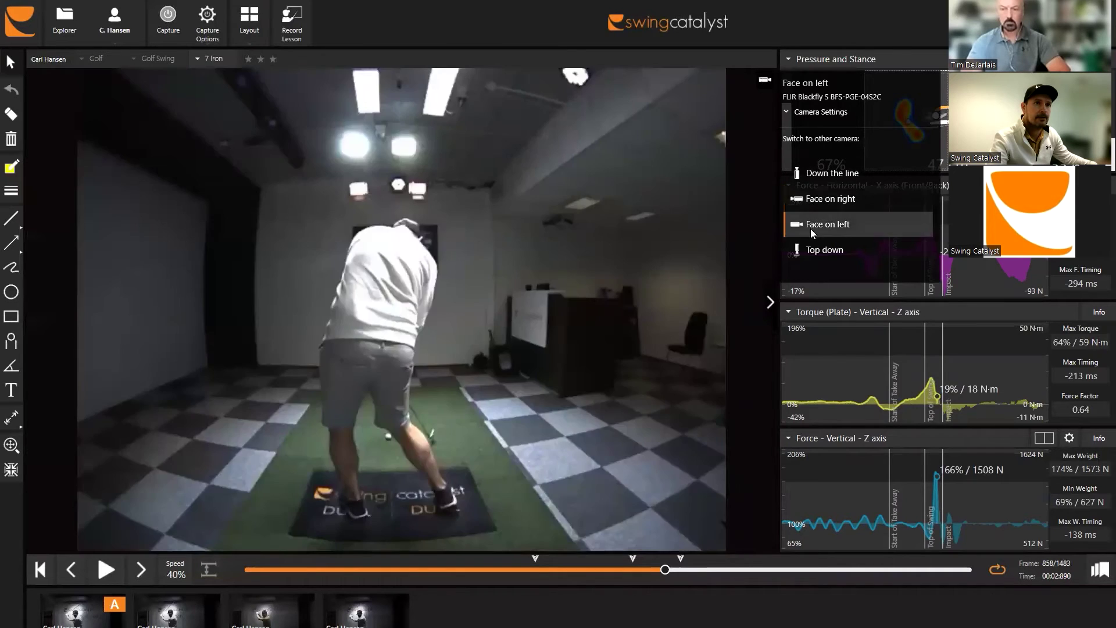
pyautogui.click(812, 247)
pyautogui.click(813, 229)
pyautogui.click(813, 200)
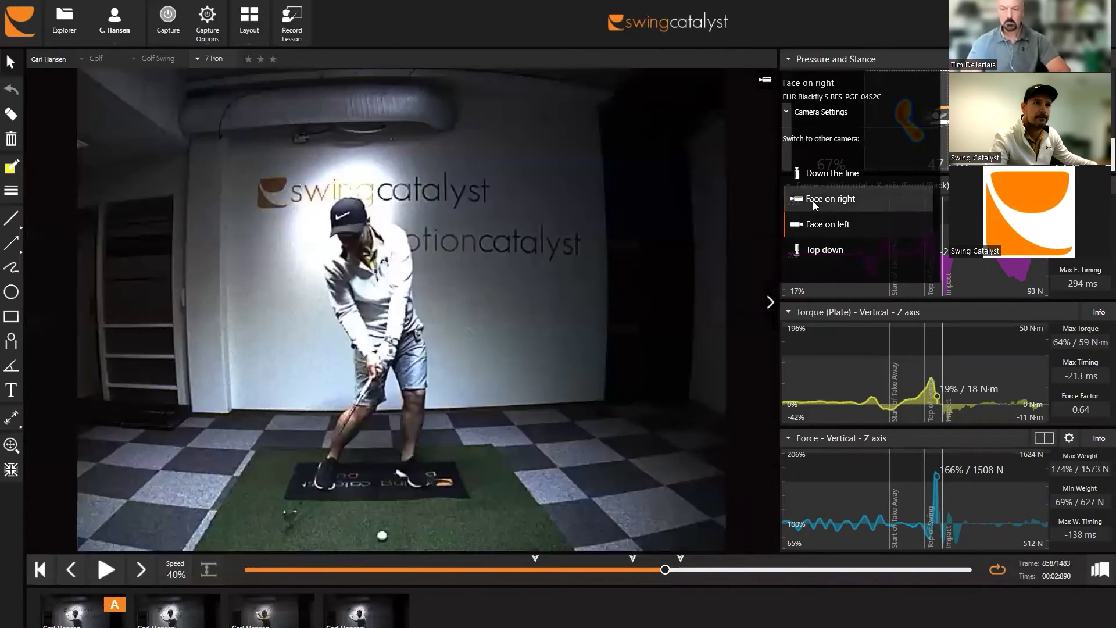
pyautogui.click(812, 173)
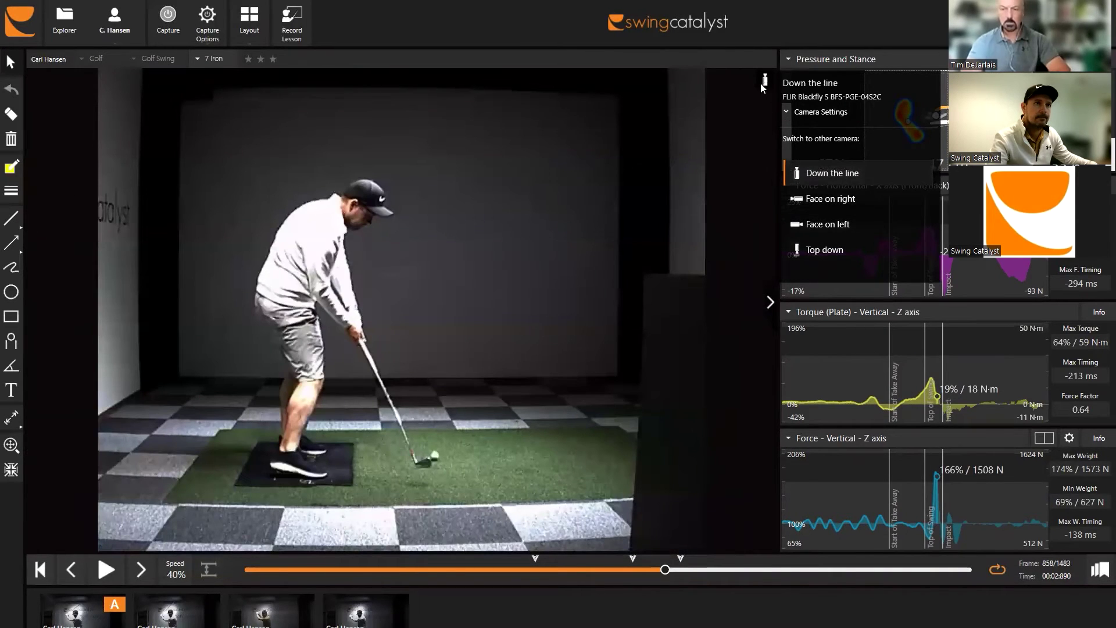
pyautogui.click(761, 83)
pyautogui.click(761, 84)
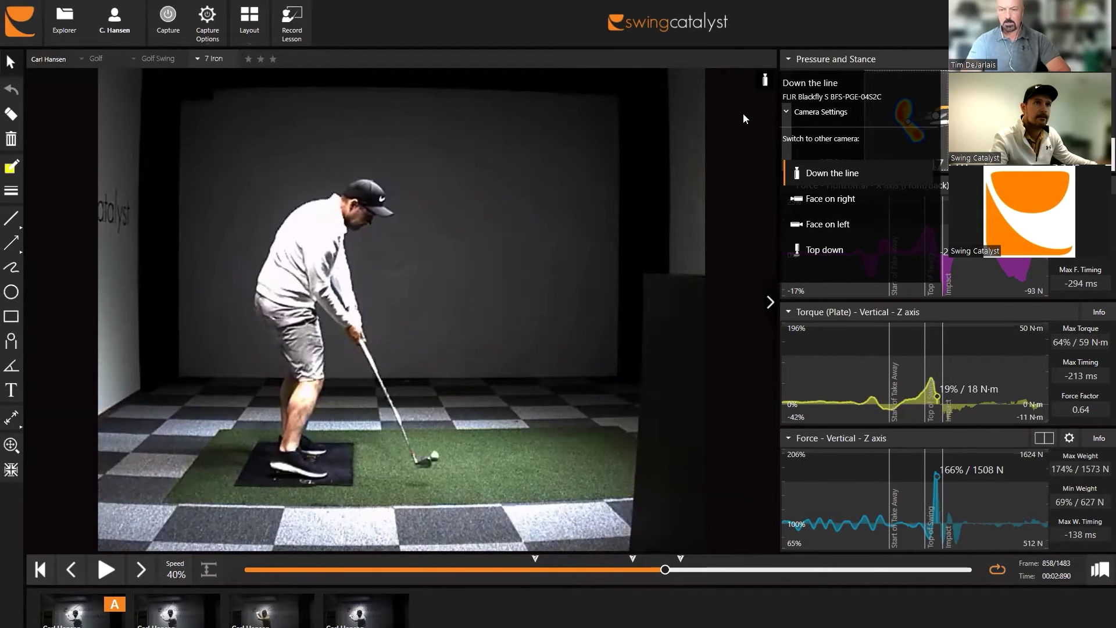
# Mirror the Down the line video horizontally and scrub the recording back into the downswing at about frame 837.
pyautogui.click(790, 119)
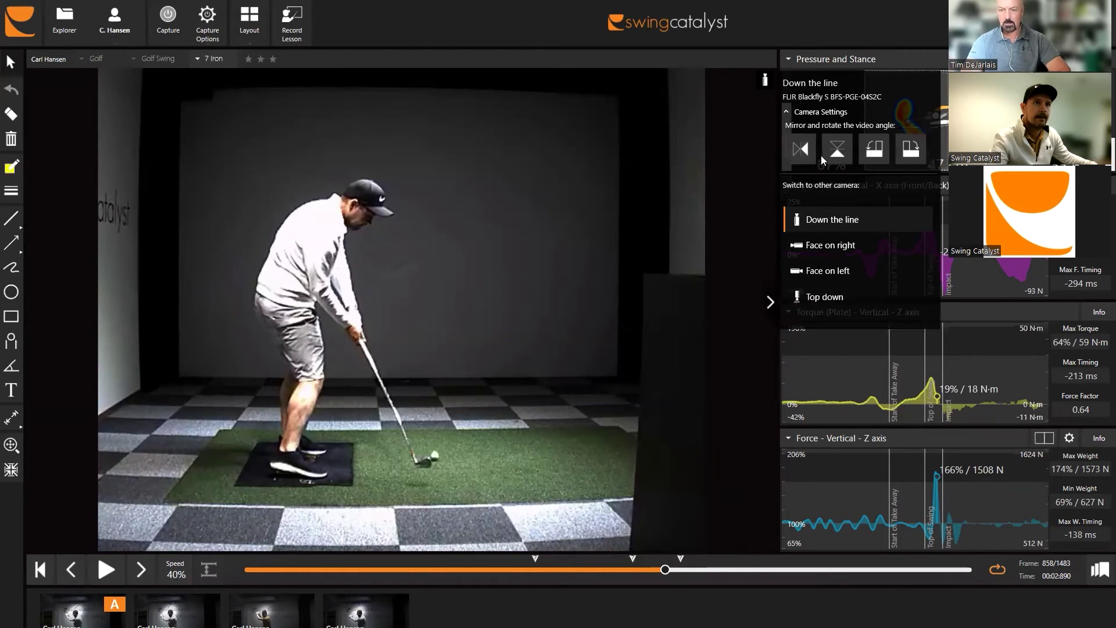
pyautogui.click(807, 151)
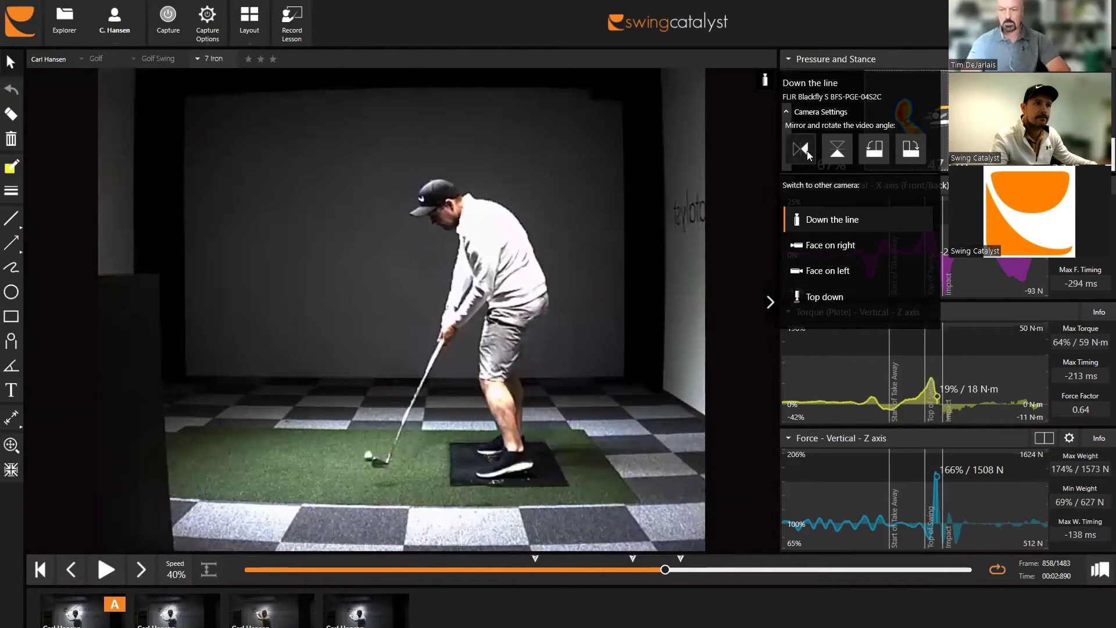
pyautogui.moveTo(670, 569); pyautogui.dragTo(658, 536)
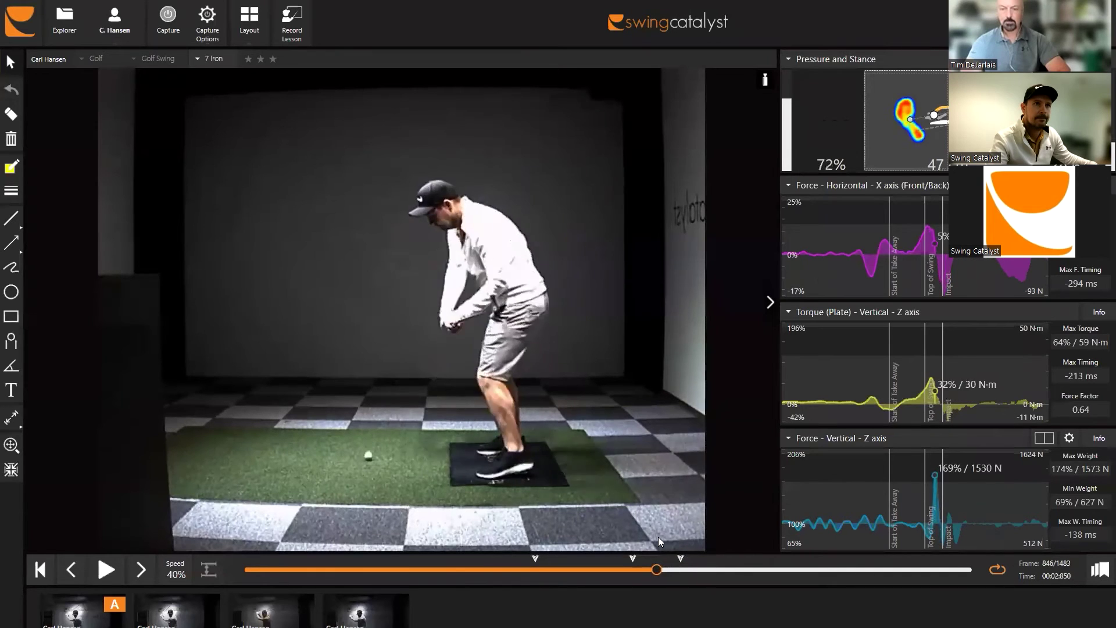
# Remove the horizontal mirroring from the Down the line video and move the recording forward to frame 858.
pyautogui.click(765, 81)
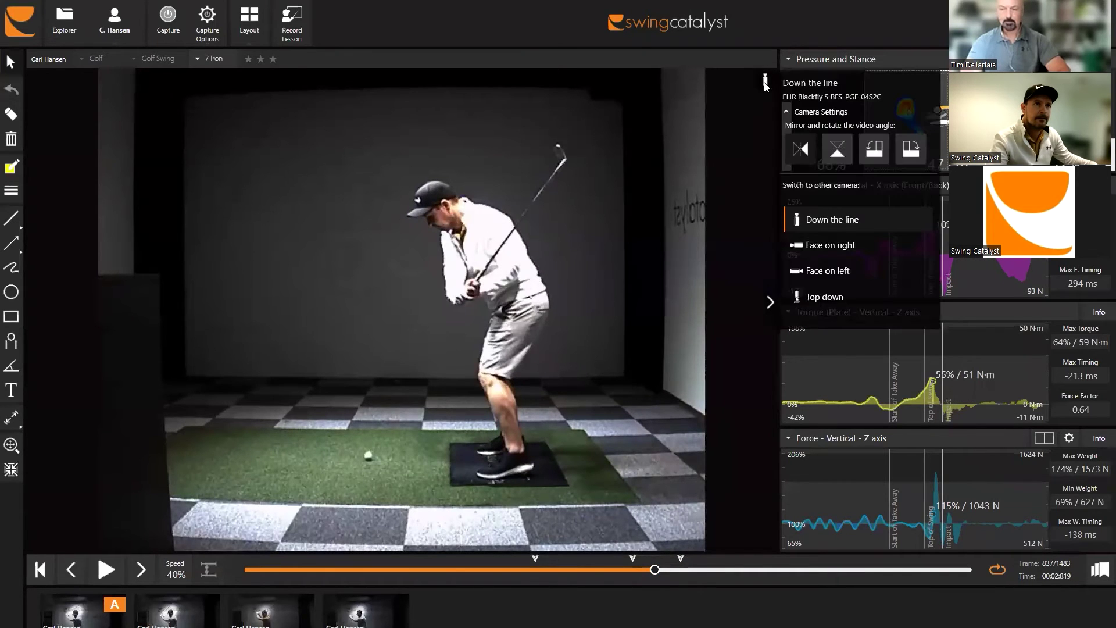
pyautogui.click(801, 147)
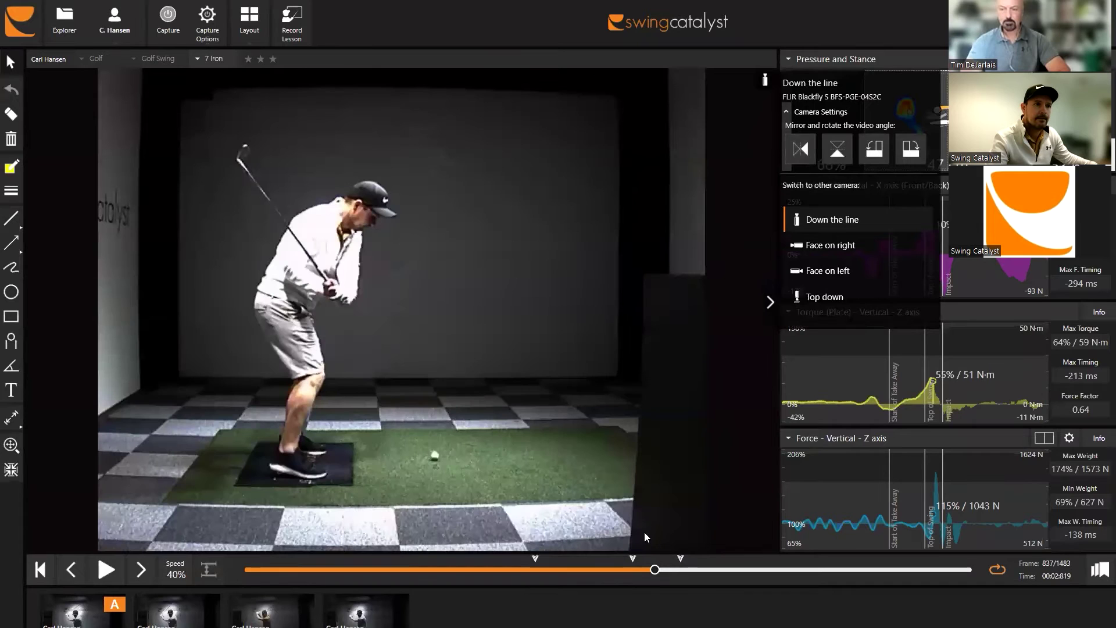
pyautogui.moveTo(654, 570)
pyautogui.mouseDown()
pyautogui.moveTo(675, 570)
pyautogui.moveTo(665, 570)
pyautogui.mouseUp()
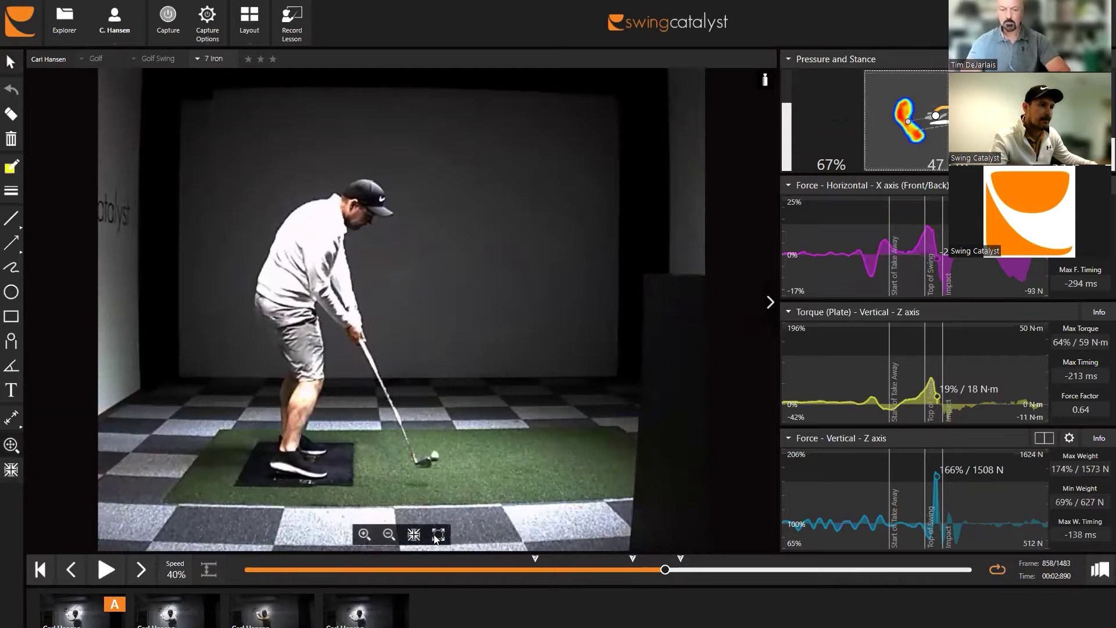
# Zoom in on the club head and ball in the Down the line view, keeping the golfer's feet in frame.
pyautogui.click(364, 534)
pyautogui.click(364, 535)
pyautogui.moveTo(361, 518); pyautogui.dragTo(335, 395)
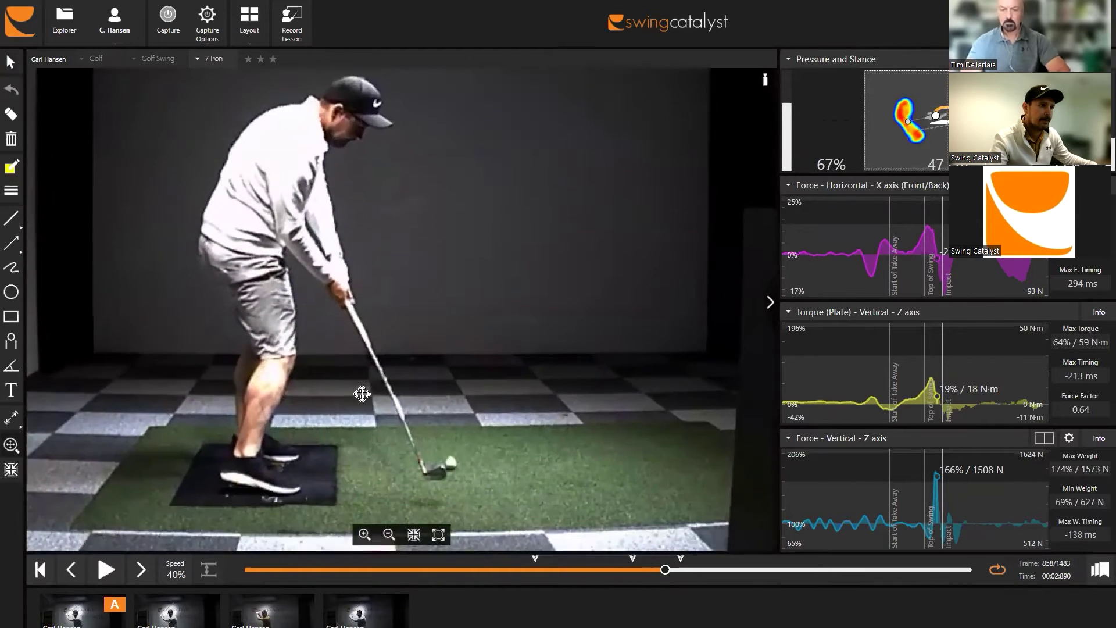
pyautogui.click(364, 534)
pyautogui.moveTo(336, 482); pyautogui.dragTo(336, 410)
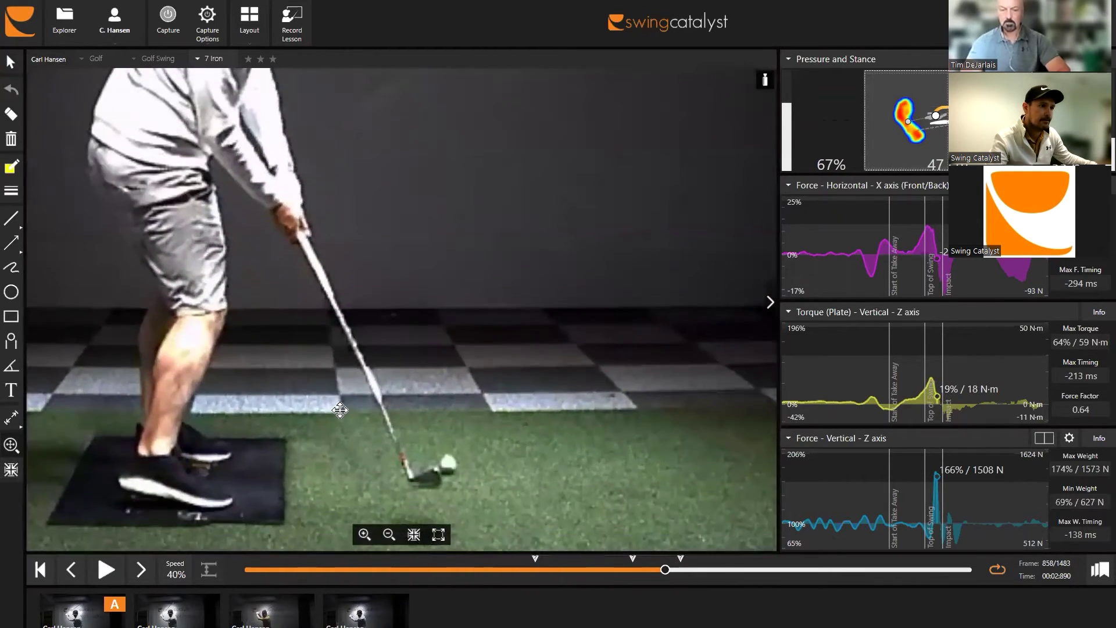
pyautogui.click(365, 535)
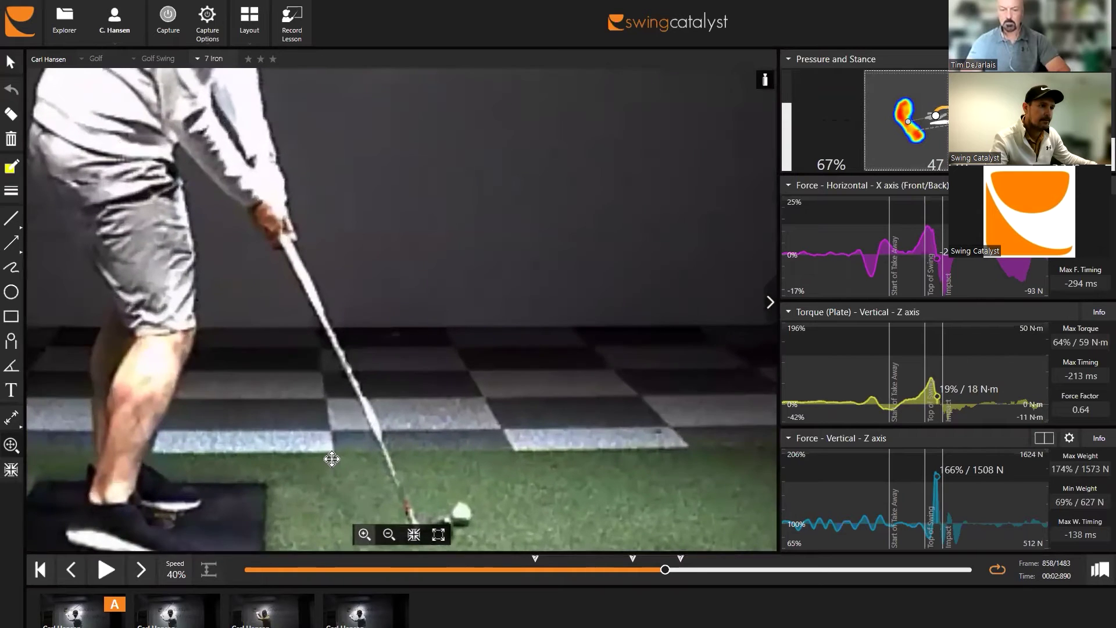
pyautogui.moveTo(331, 459); pyautogui.dragTo(329, 391)
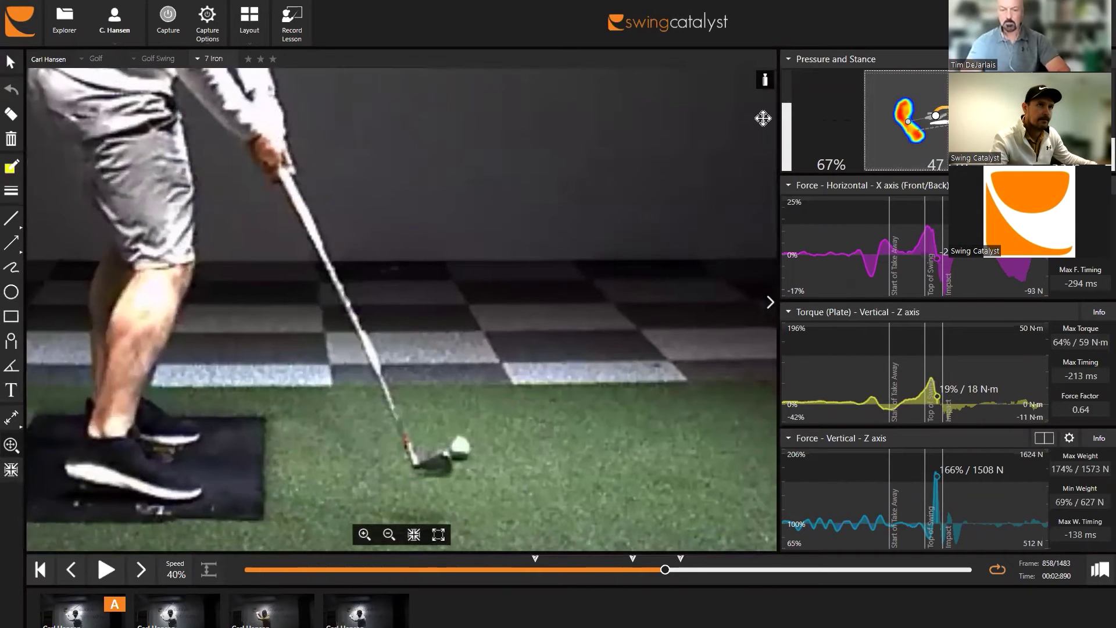
# Switch the video to the Face on right camera and zoom in on the club and ball at frame 861.
pyautogui.click(766, 82)
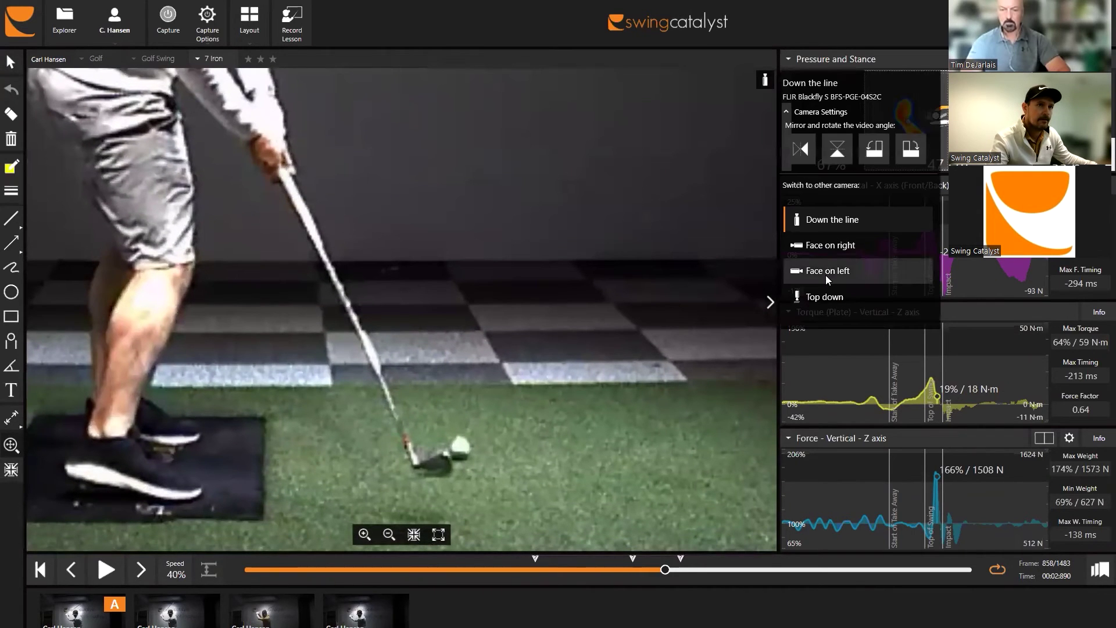
pyautogui.click(821, 251)
pyautogui.click(364, 534)
pyautogui.moveTo(401, 488); pyautogui.dragTo(400, 343)
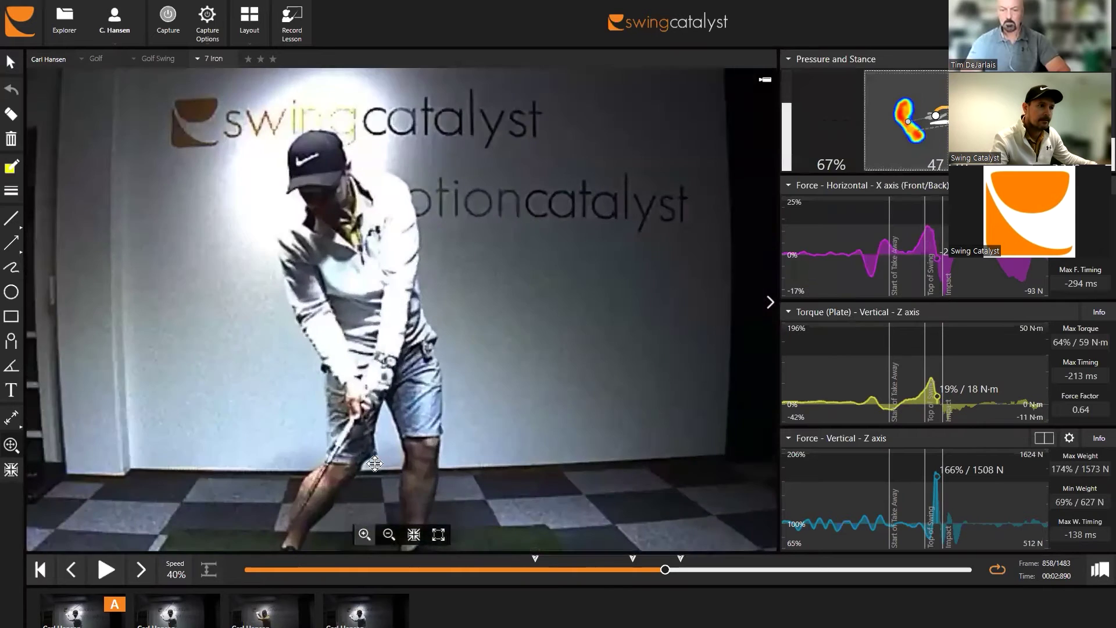
pyautogui.scroll(-3, 404, 475)
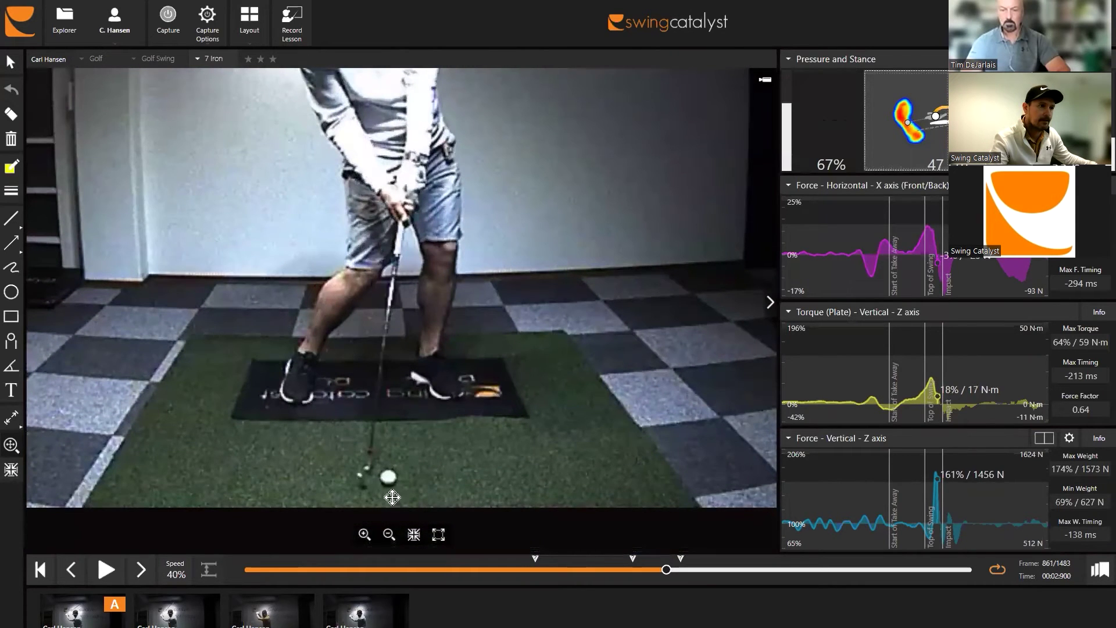
pyautogui.click(364, 534)
# Zoom the Face on right view back out to the full picture and step the recording to frame 862.
pyautogui.click(389, 534)
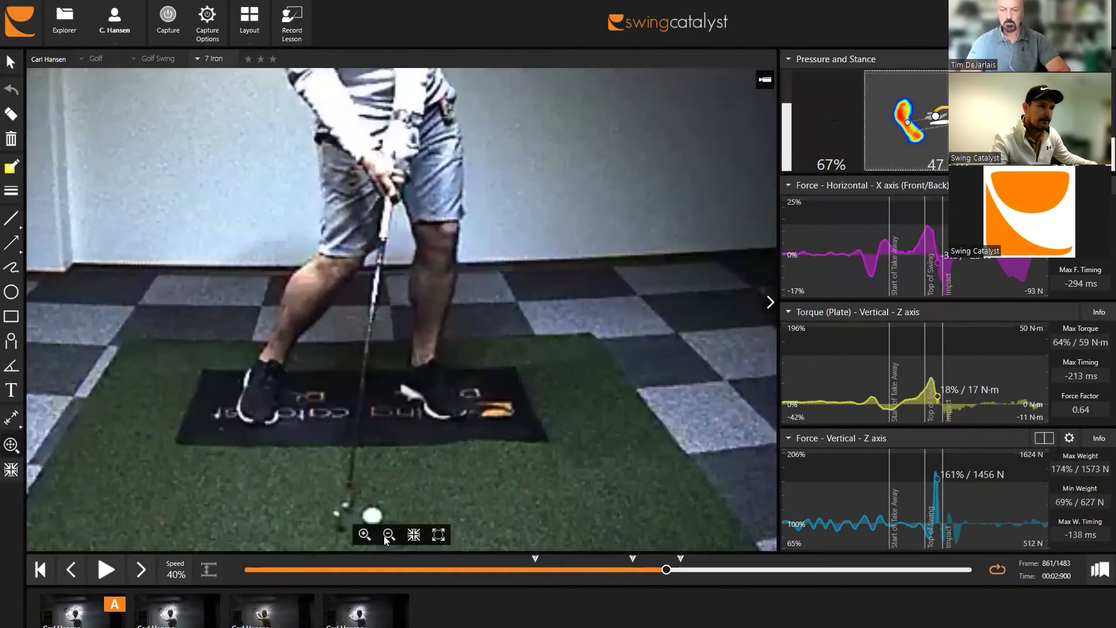
pyautogui.click(389, 534)
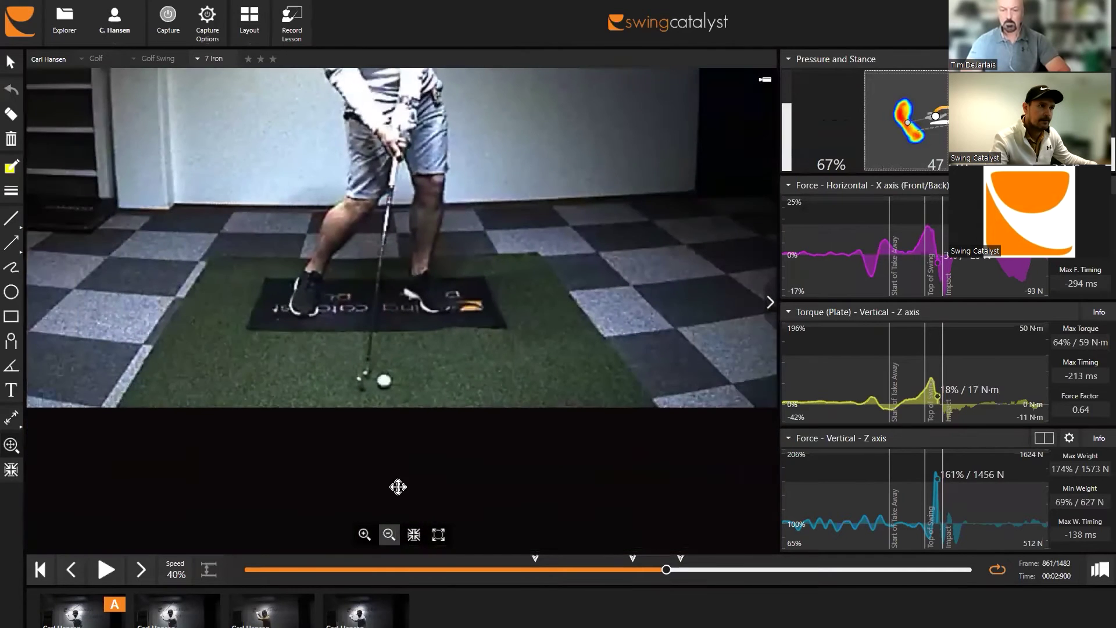
pyautogui.moveTo(410, 364); pyautogui.dragTo(434, 484)
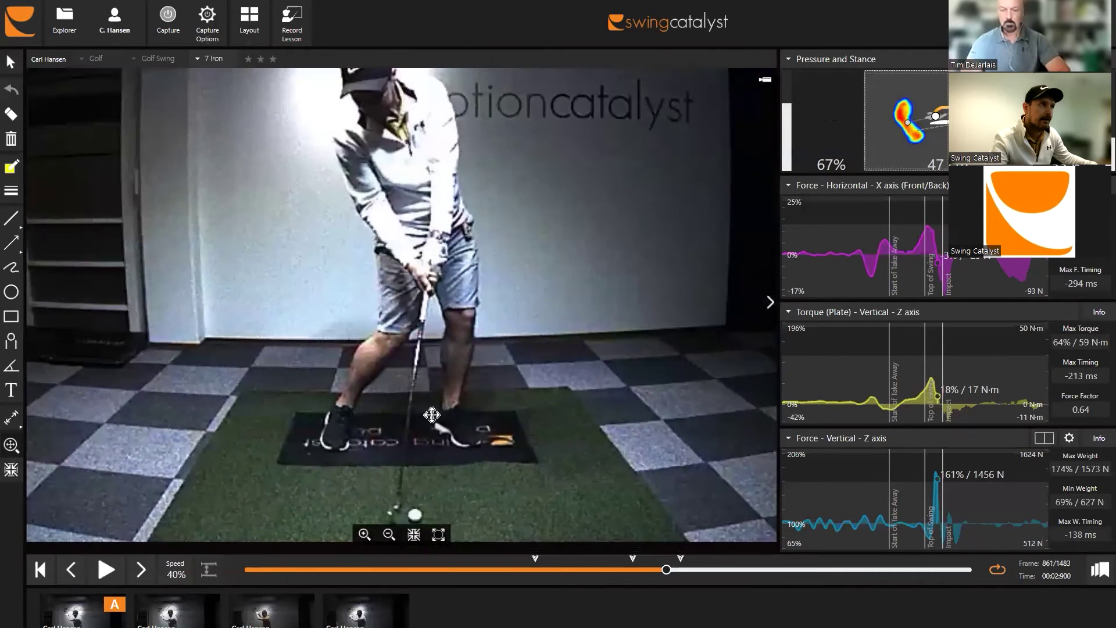
pyautogui.moveTo(426, 330); pyautogui.dragTo(435, 375)
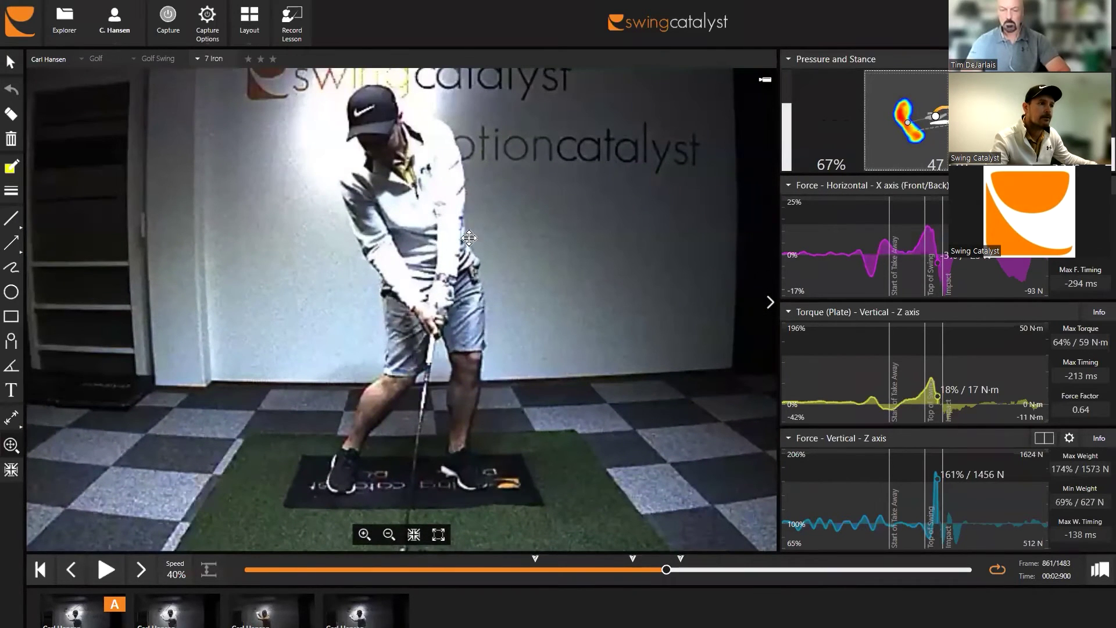
pyautogui.click(438, 535)
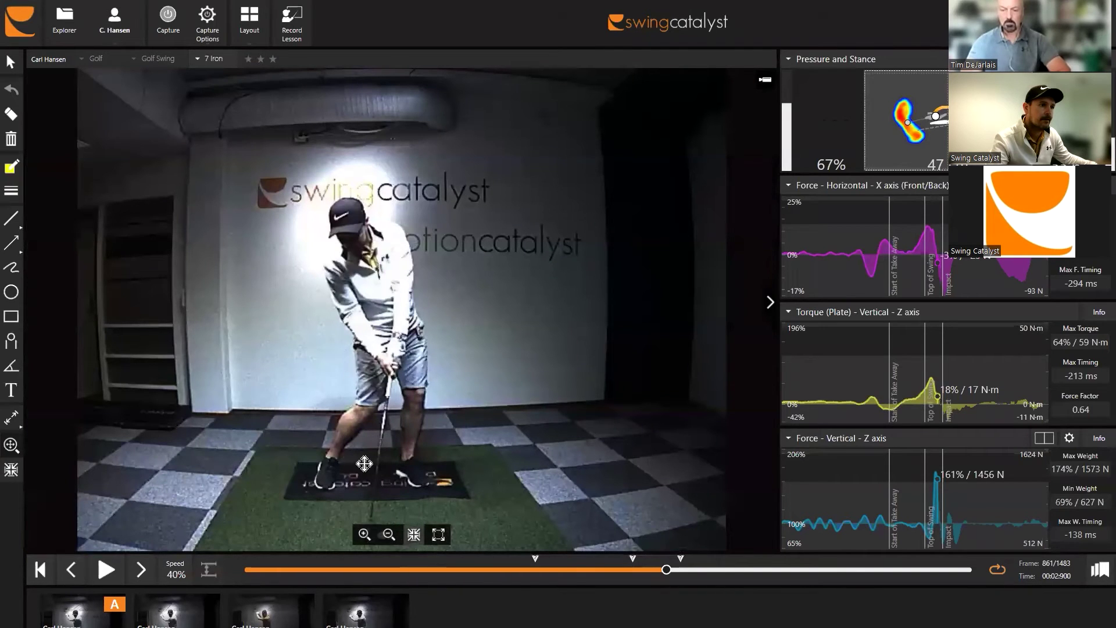
pyautogui.press('Left')
pyautogui.press('Right')
pyautogui.press('Right')
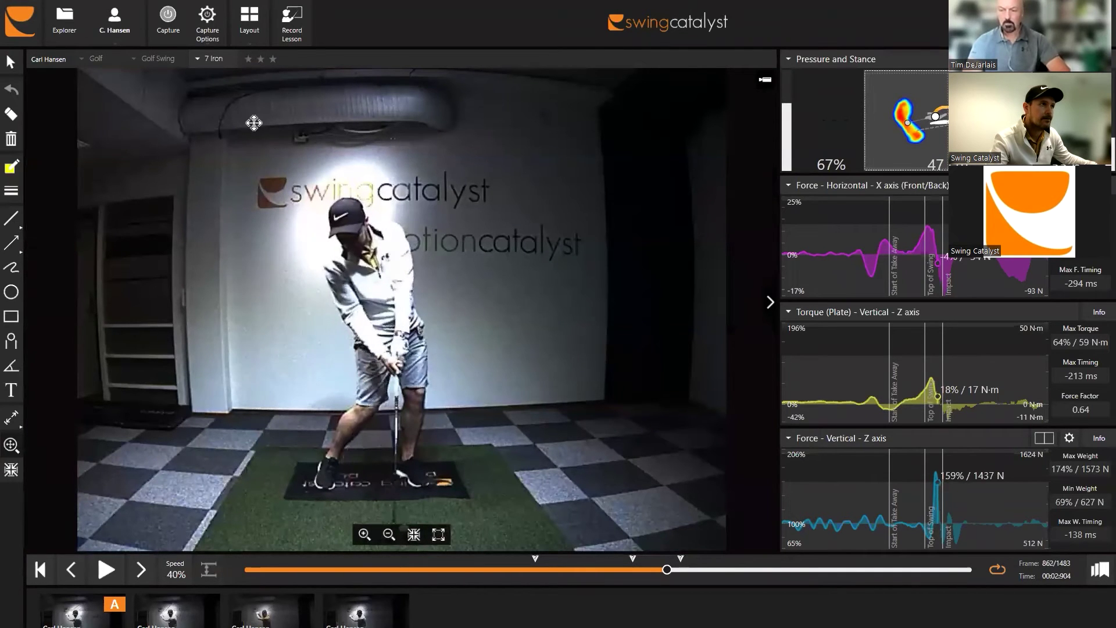
# Open the advanced settings of the Face on right camera and show its Region of Interest options.
pyautogui.click(33, 26)
pyautogui.click(56, 61)
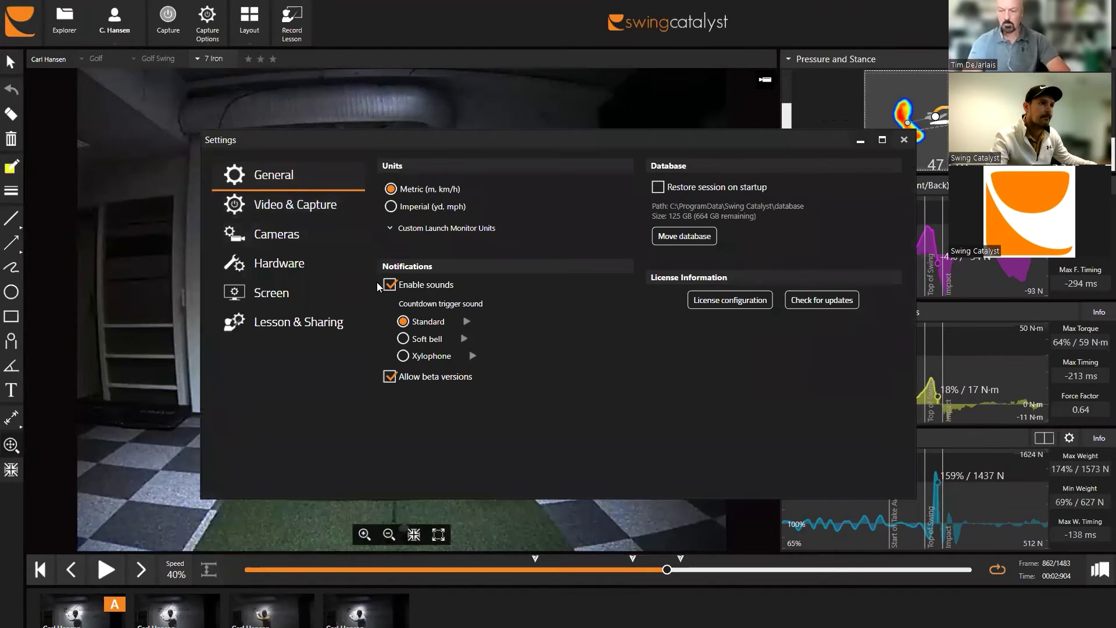
pyautogui.click(300, 242)
pyautogui.scroll(-3, 596, 413)
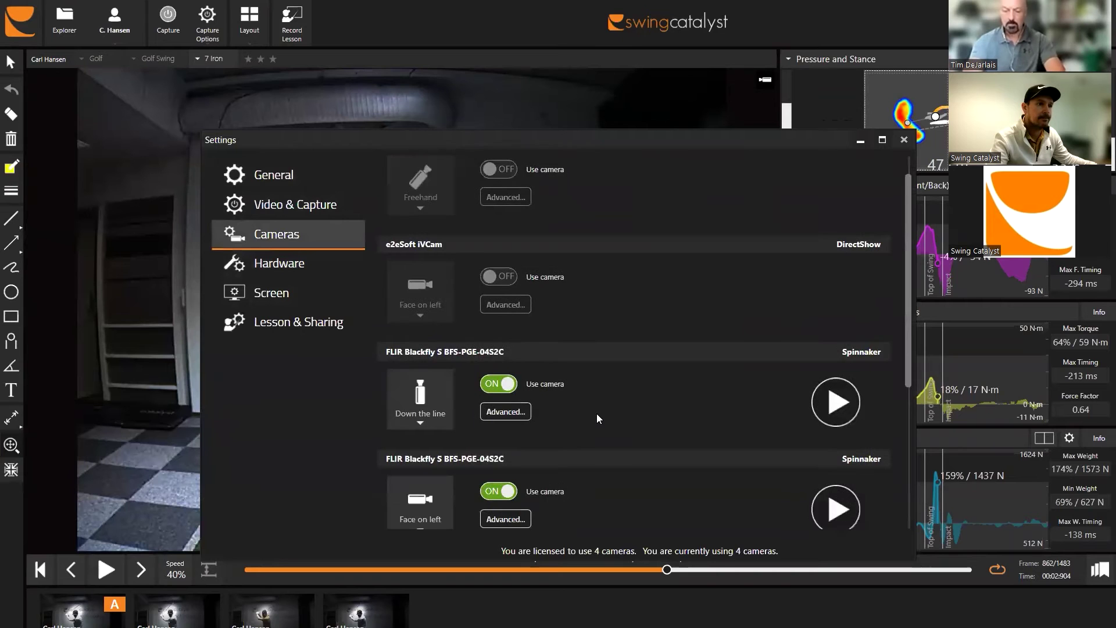
pyautogui.scroll(-1, 597, 414)
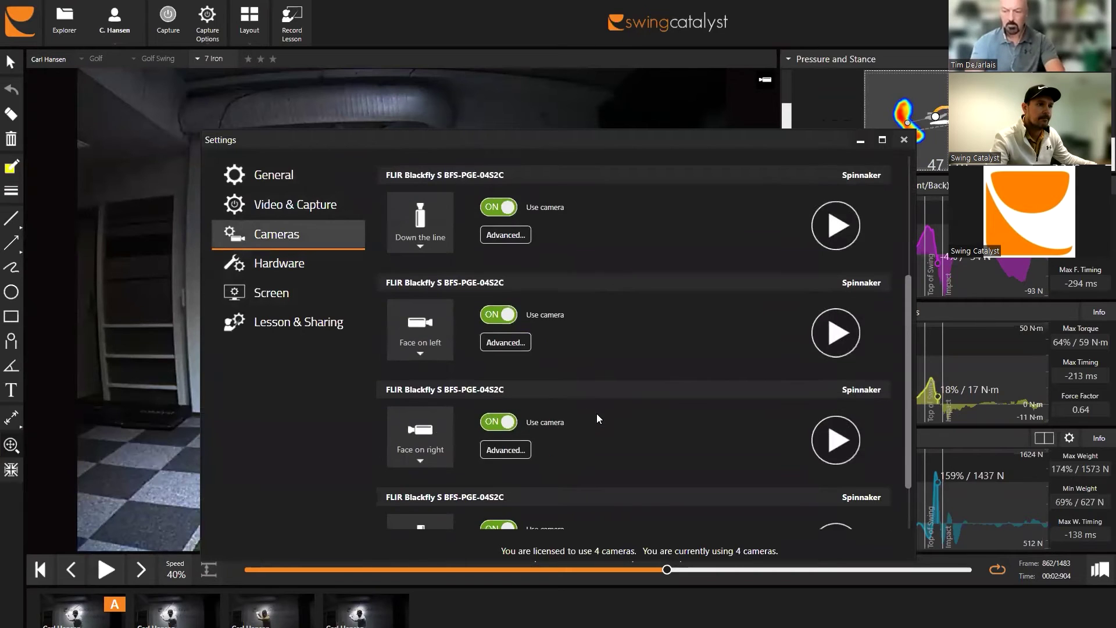
pyautogui.click(519, 451)
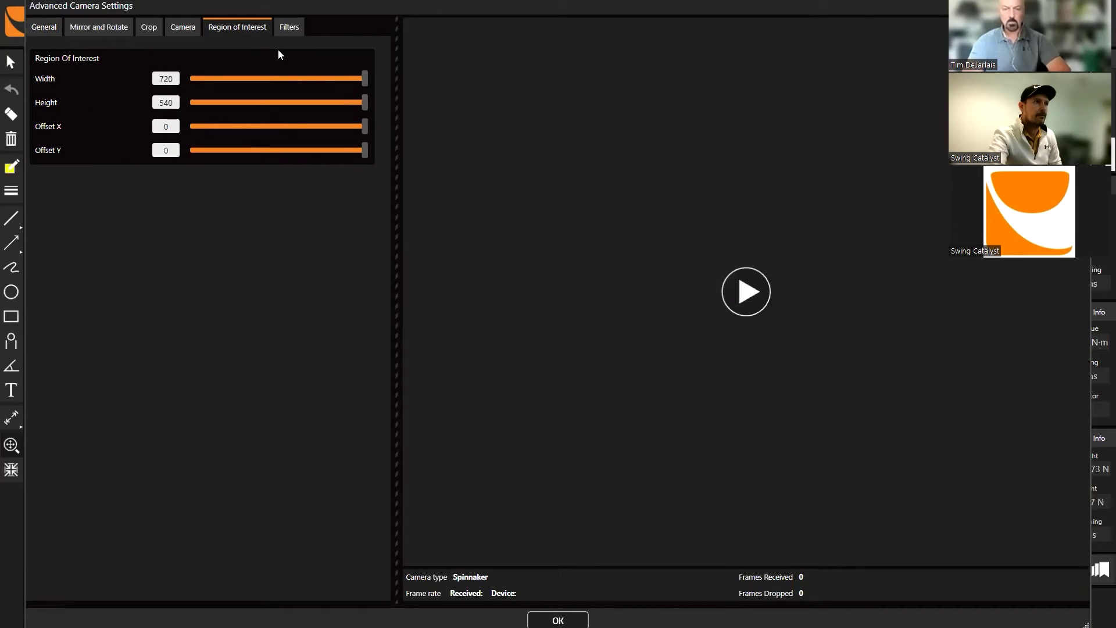
# Reduce the region of interest to width 376 and height 282, preview the live image, and set Offset X to 136 and Offset Y to 258.
pyautogui.moveTo(358, 104); pyautogui.dragTo(282, 97)
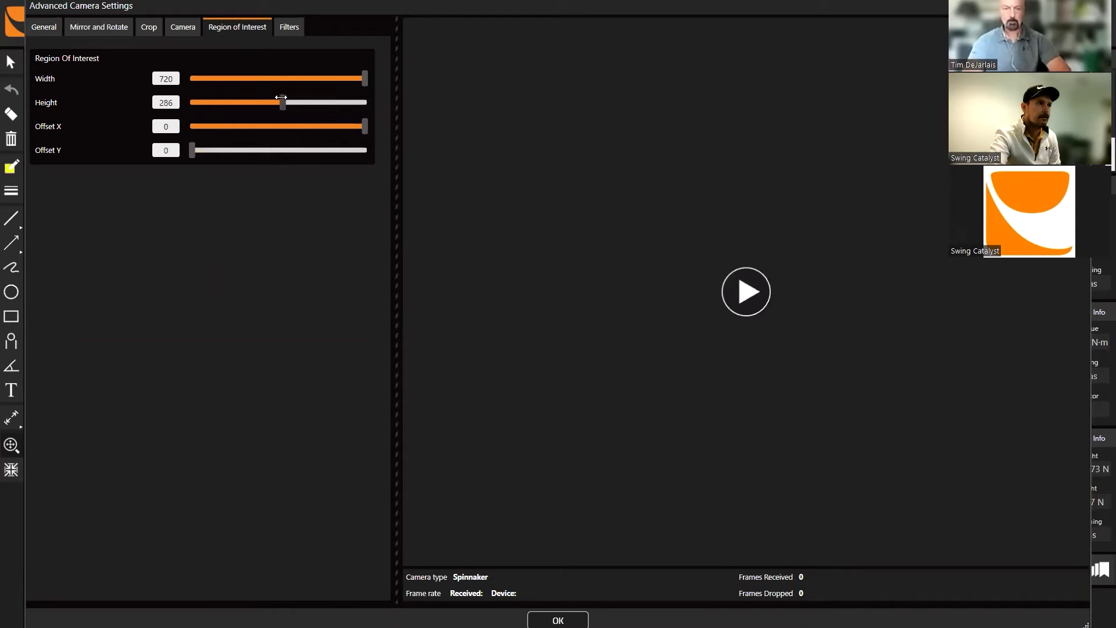
pyautogui.moveTo(364, 78); pyautogui.dragTo(276, 80)
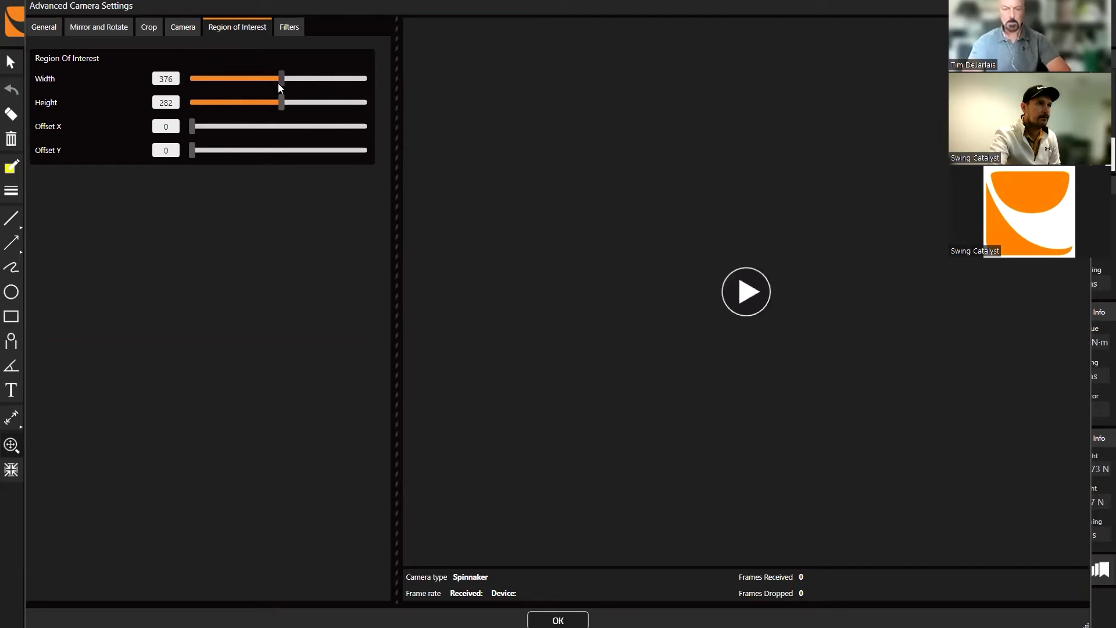
pyautogui.click(728, 290)
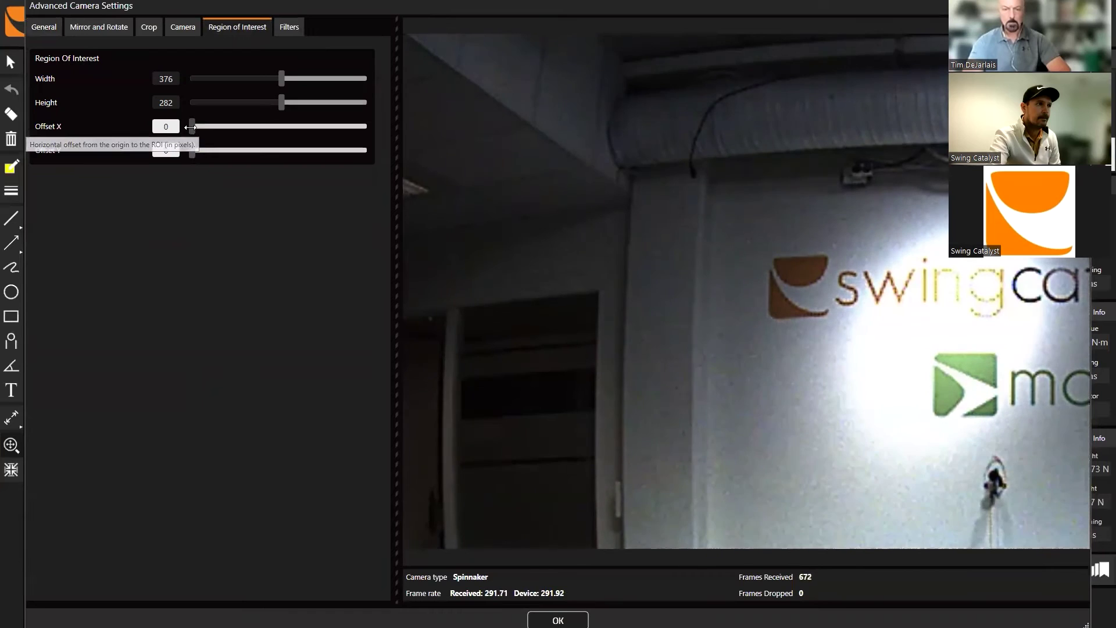
pyautogui.moveTo(220, 132); pyautogui.dragTo(262, 134)
pyautogui.moveTo(193, 150); pyautogui.dragTo(385, 152)
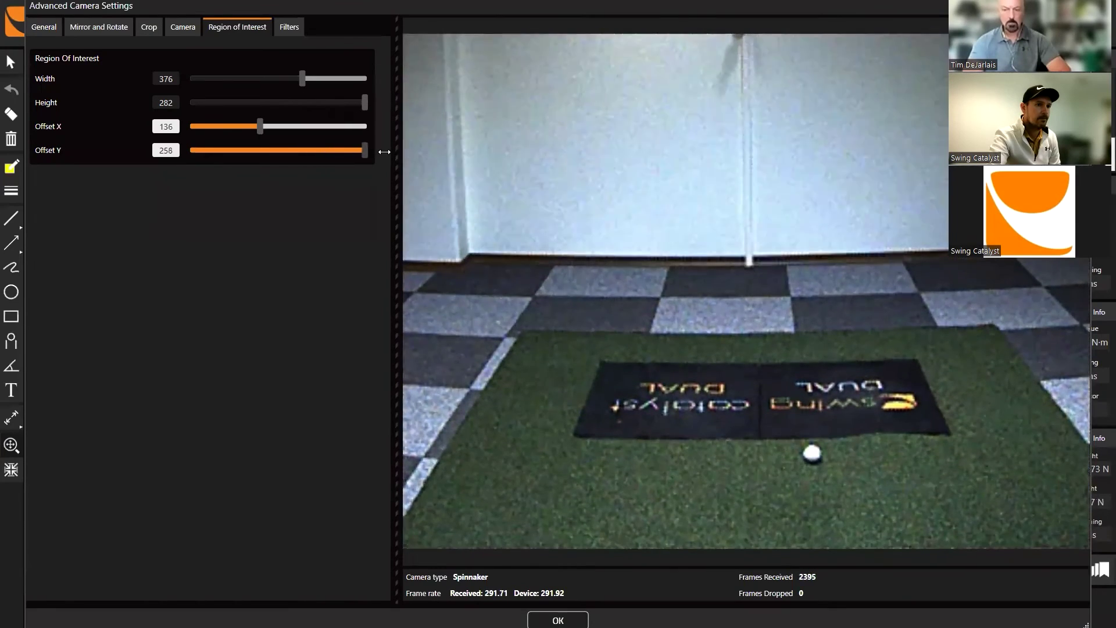
# Raise the Face on right camera's frame rate to the maximum of 781.86 and confirm the advanced settings.
pyautogui.click(190, 28)
pyautogui.moveTo(327, 126); pyautogui.dragTo(377, 128)
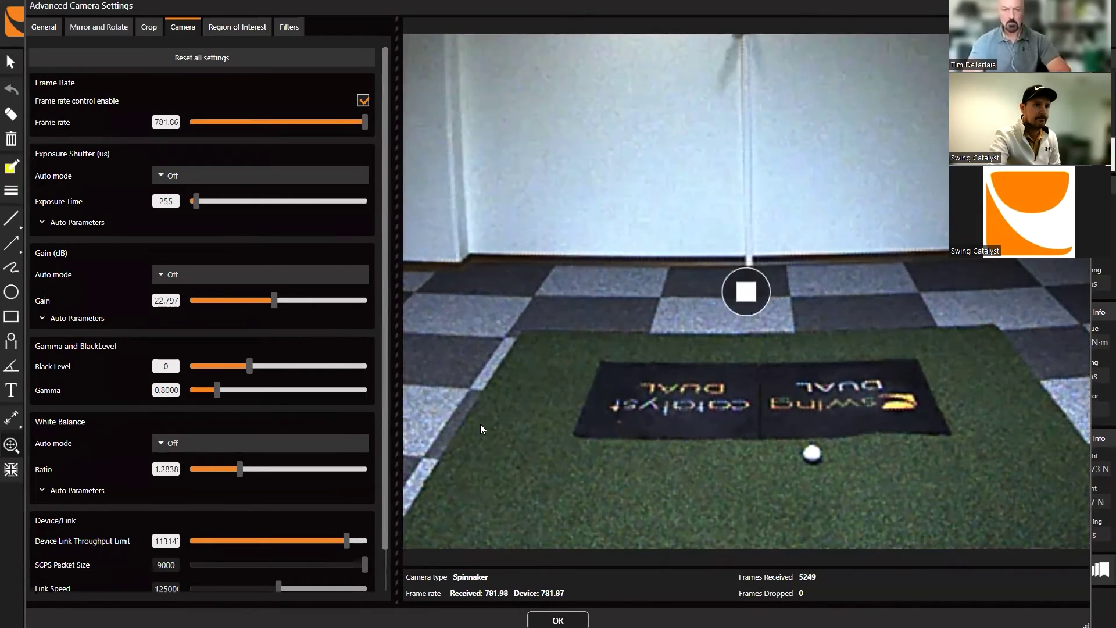
pyautogui.click(562, 620)
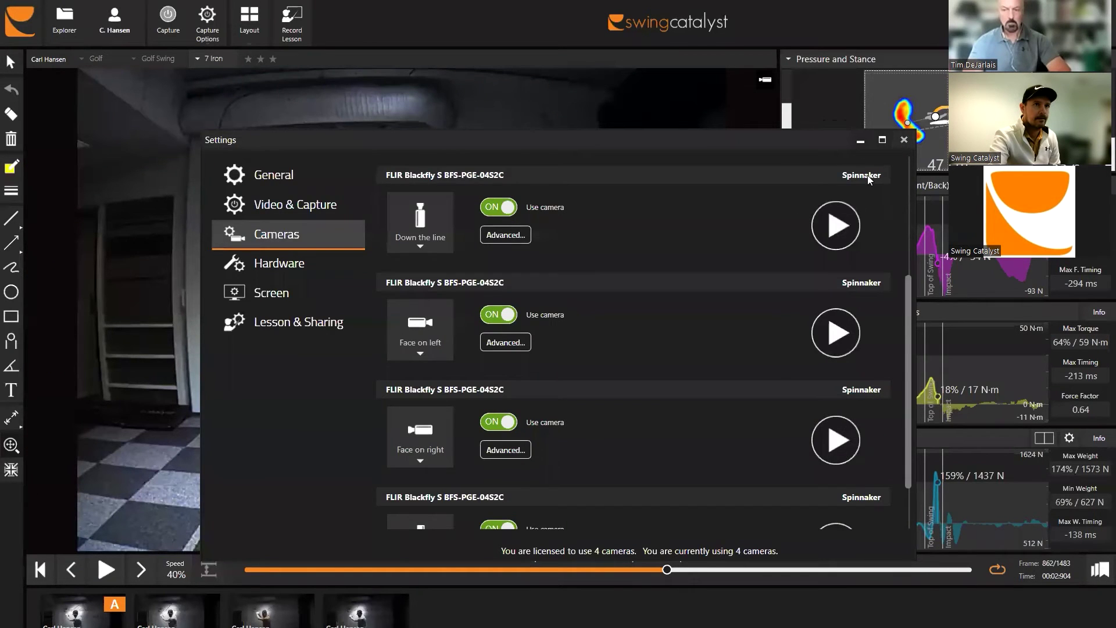
# Close the settings, start capture mode and agree to reset the camera that has a streaming problem.
pyautogui.click(905, 139)
pyautogui.click(168, 20)
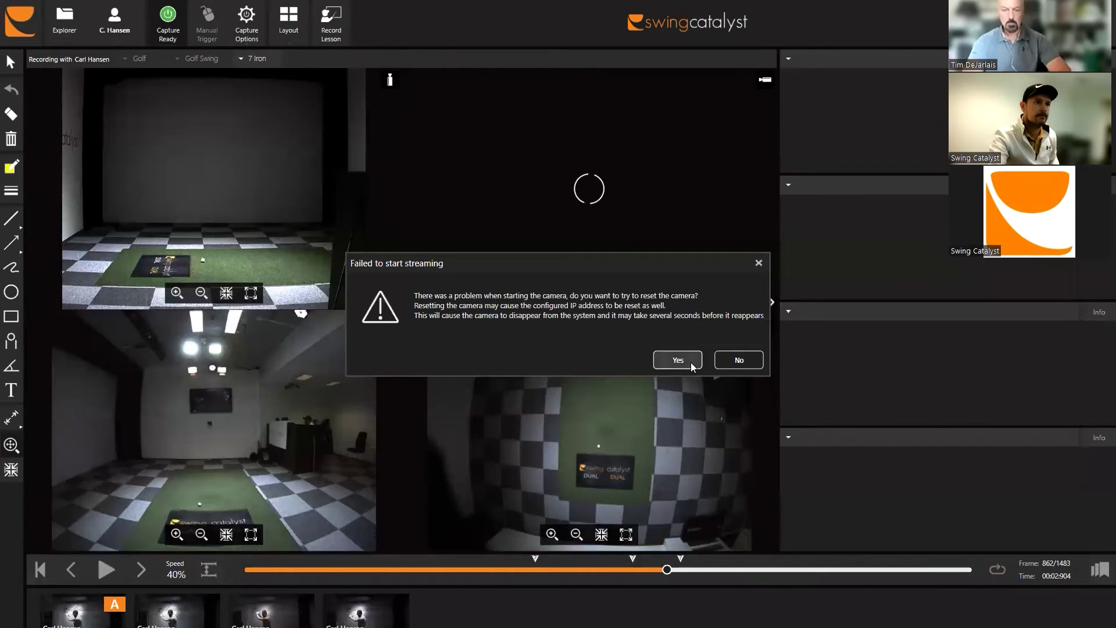
pyautogui.click(690, 362)
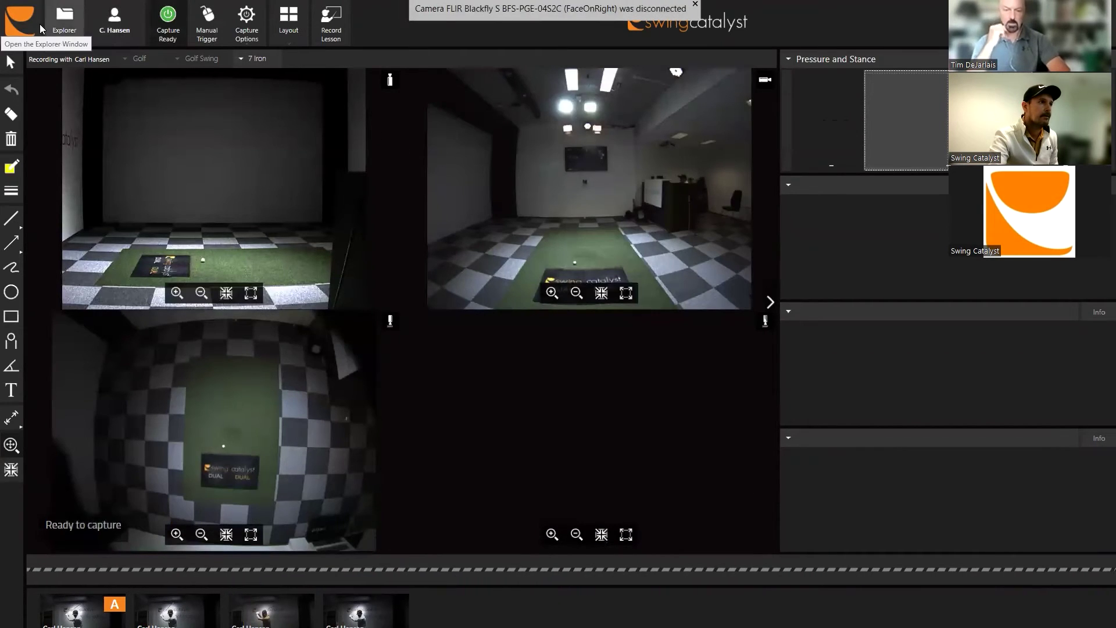
# In the camera settings, turn off the Face on left and top-down FLIR Blackfly cameras.
pyautogui.click(20, 20)
pyautogui.click(46, 60)
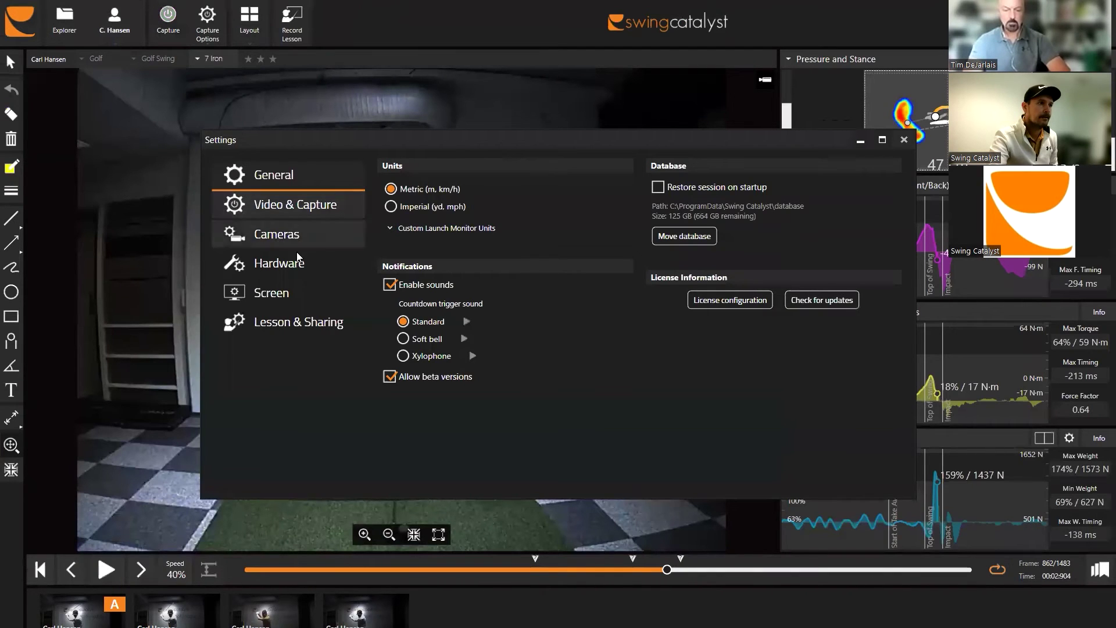
pyautogui.click(290, 235)
pyautogui.scroll(-3, 550, 371)
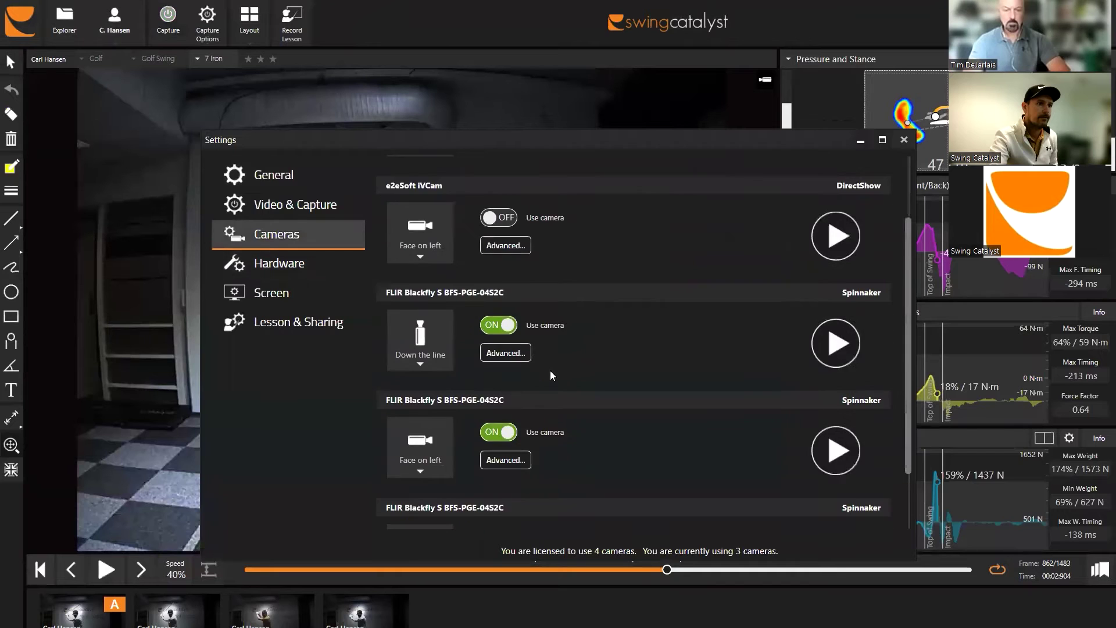
pyautogui.scroll(-3, 550, 371)
pyautogui.click(495, 354)
pyautogui.click(500, 465)
pyautogui.click(500, 464)
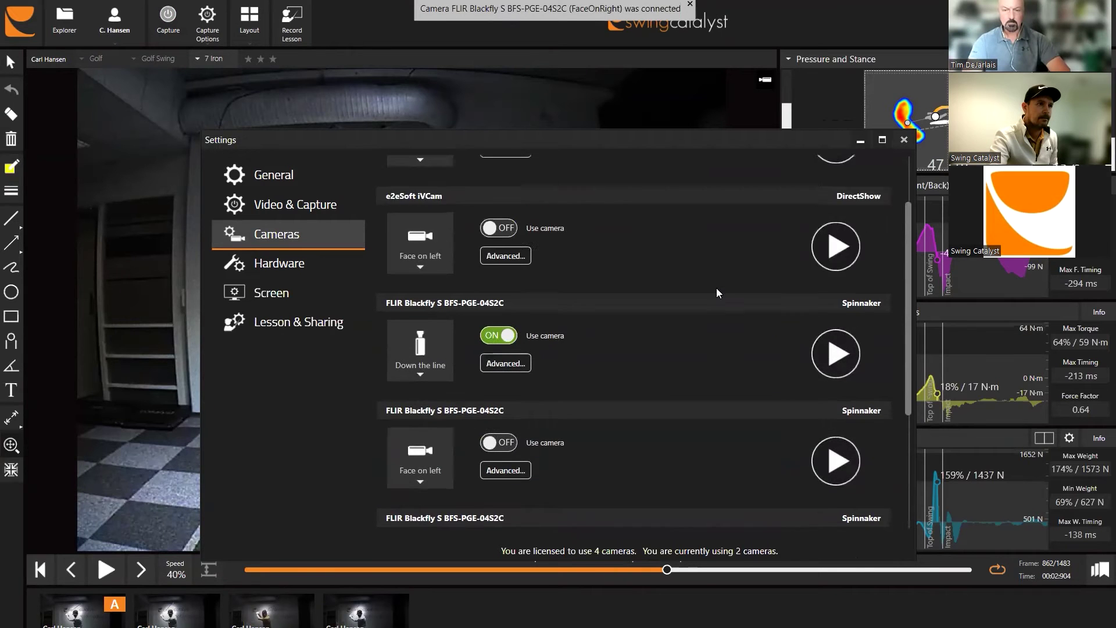
# Capture and save a new 7 iron swing with the Down the line and Face on right cameras.
pyautogui.click(904, 140)
pyautogui.click(168, 20)
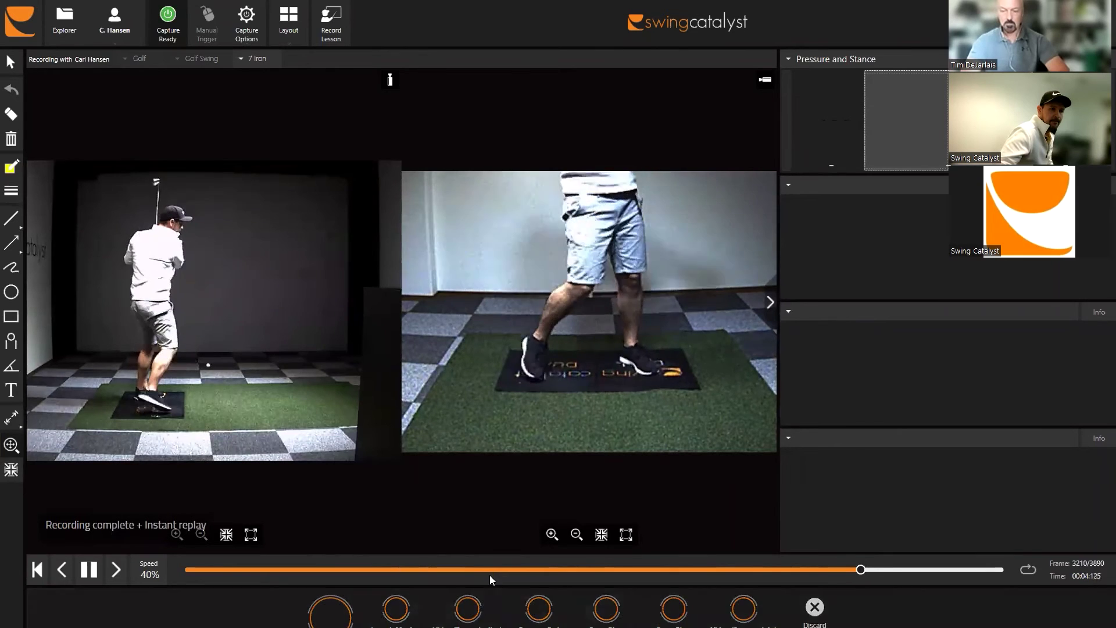
pyautogui.click(524, 610)
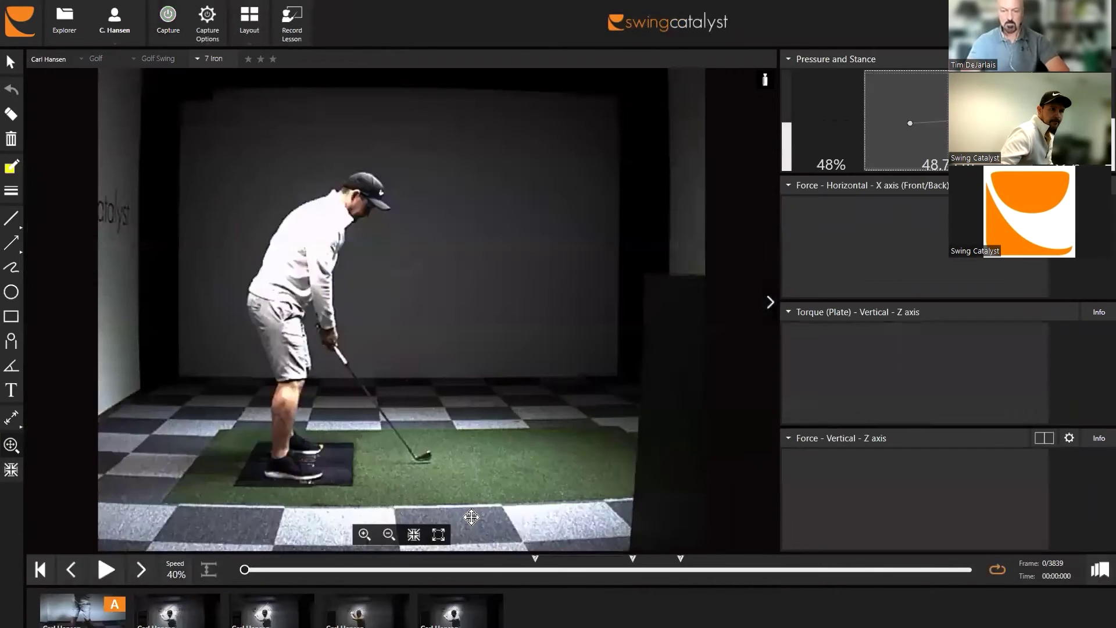
# Switch the new swing's video to the Face on right camera and move playback to frame 2227, near impact.
pyautogui.click(765, 81)
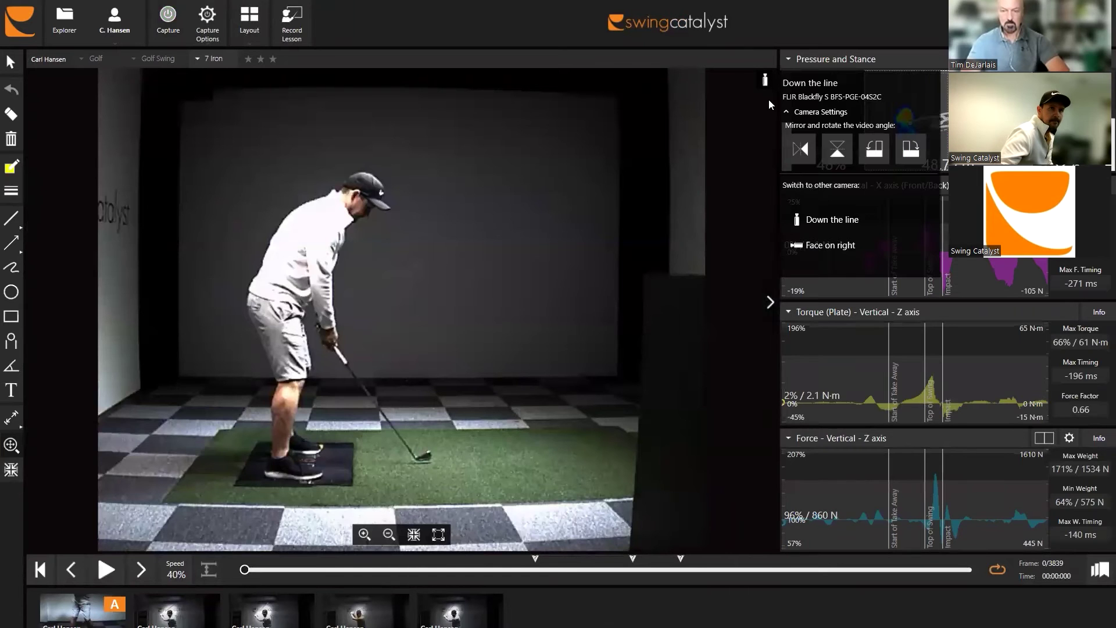
pyautogui.click(814, 245)
pyautogui.moveTo(516, 568); pyautogui.dragTo(659, 569)
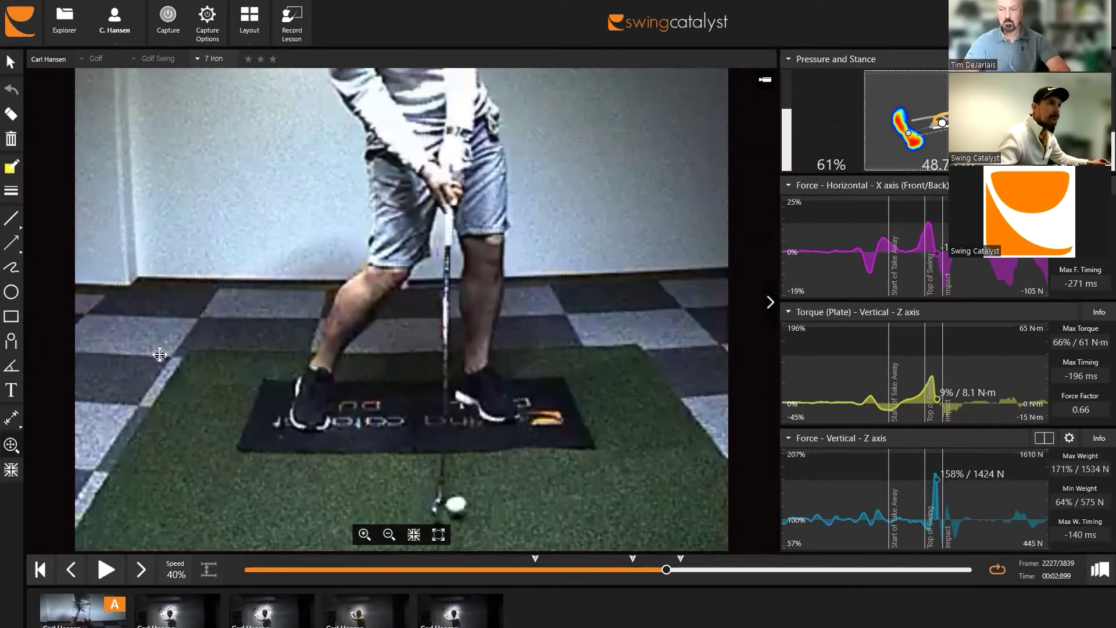
# Open the advanced settings of the Face on right camera and show its Region of Interest options.
pyautogui.click(26, 28)
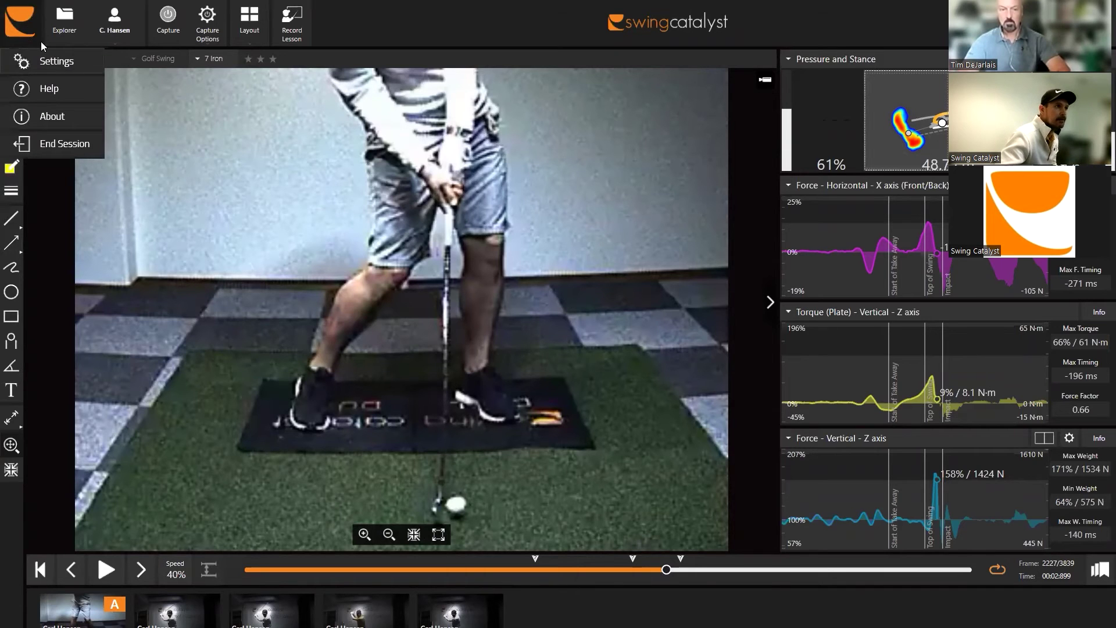
pyautogui.click(50, 60)
pyautogui.click(257, 246)
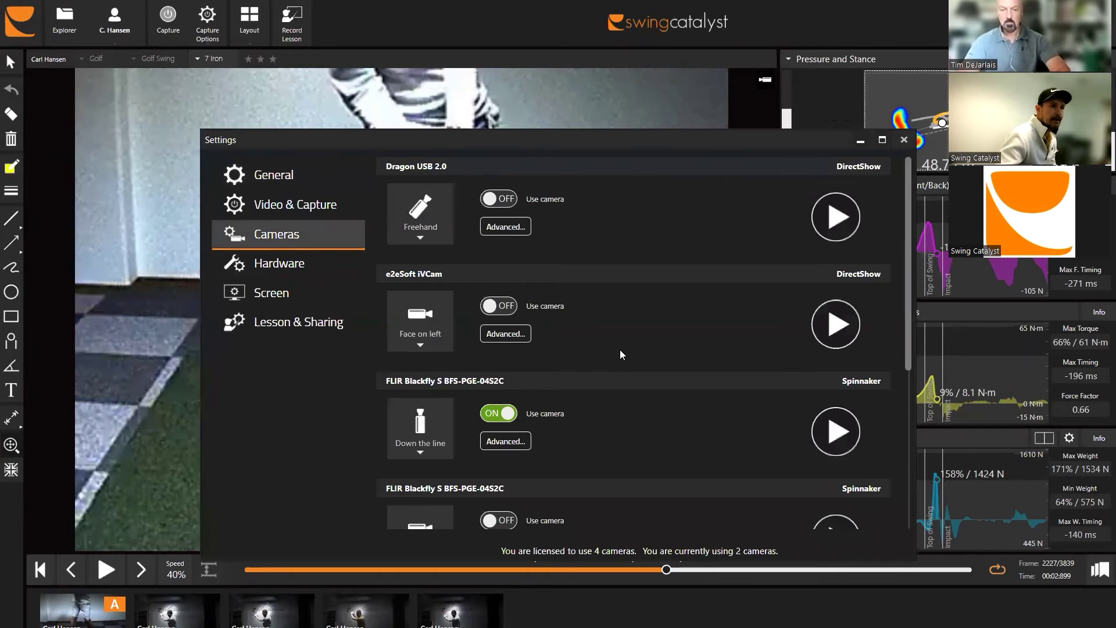
pyautogui.scroll(-1, 615, 353)
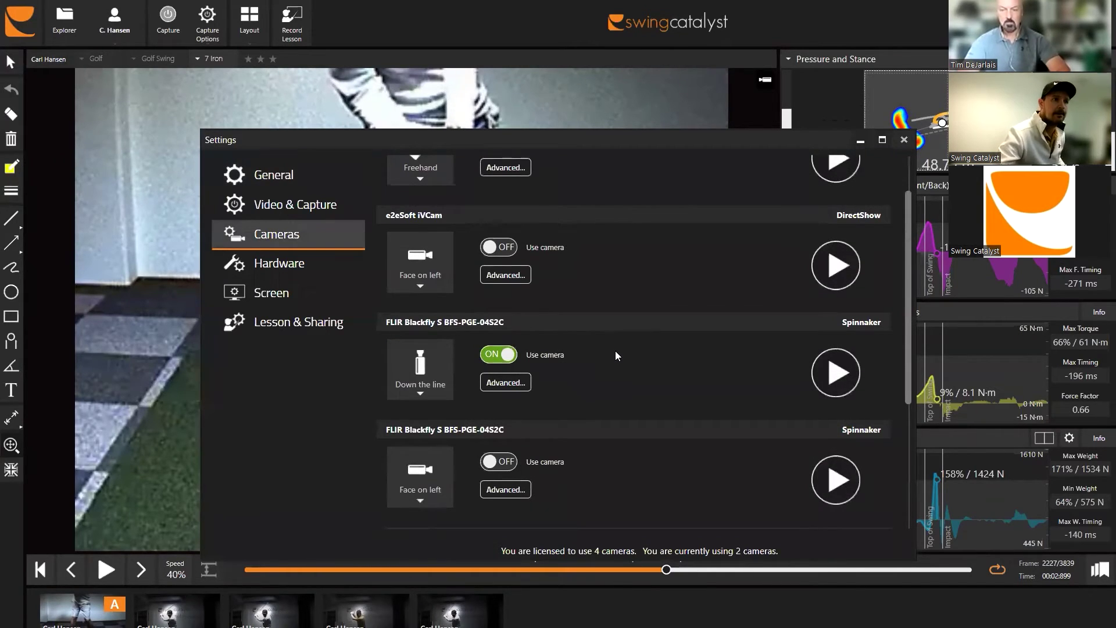
pyautogui.scroll(-3, 616, 352)
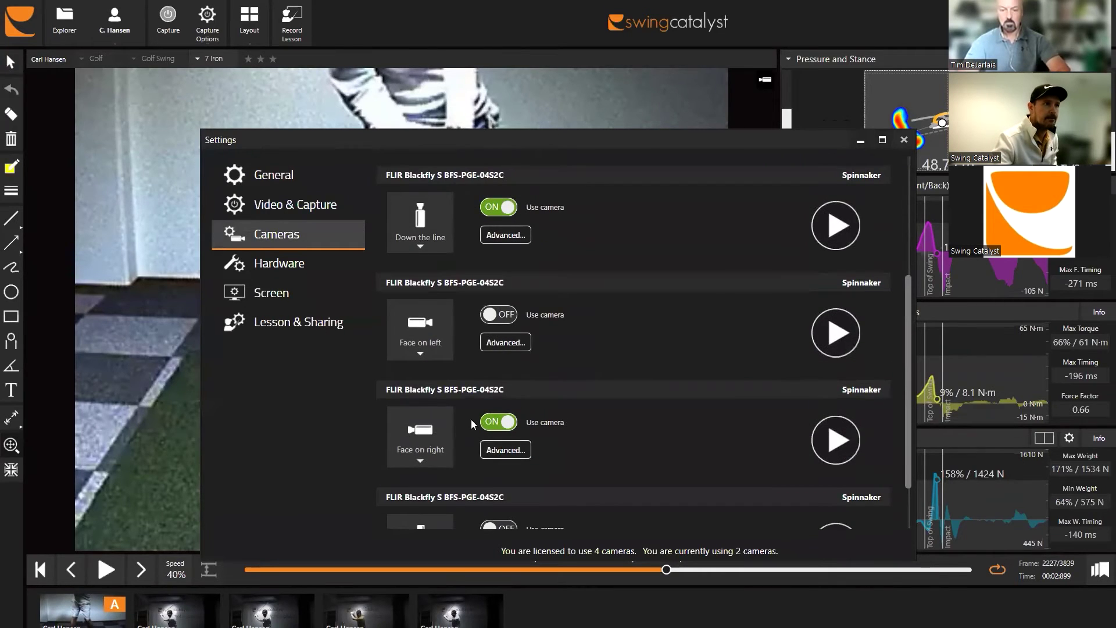
pyautogui.click(506, 451)
pyautogui.click(236, 30)
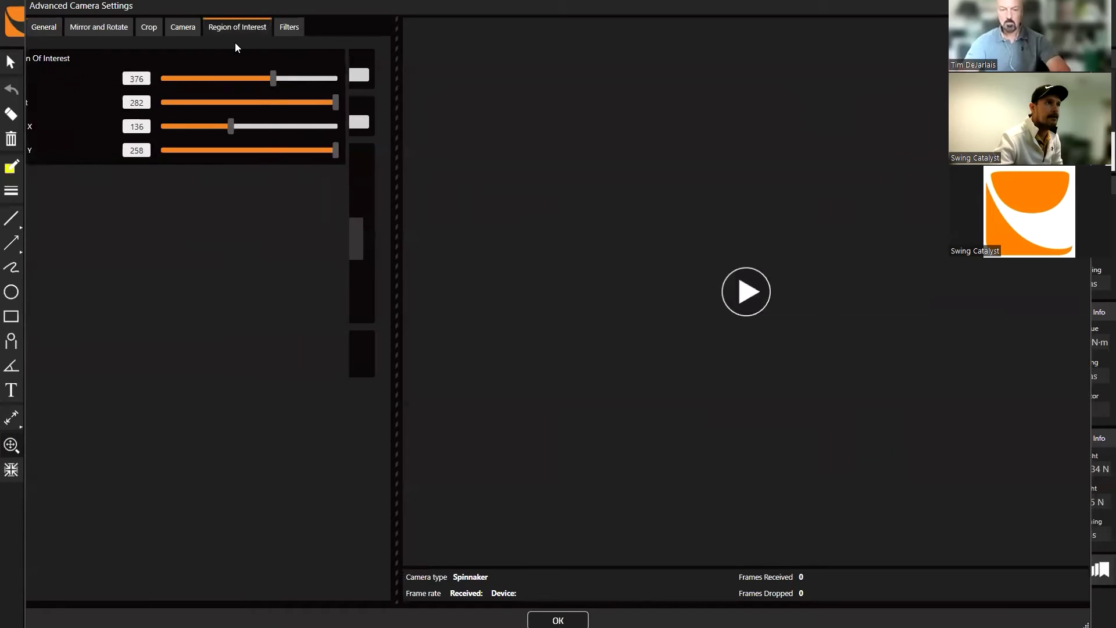
# Restore the region of interest to width 720 and height 540 with both offsets at 0, check the live preview and confirm.
pyautogui.moveTo(302, 78); pyautogui.dragTo(164, 80)
pyautogui.moveTo(365, 102); pyautogui.dragTo(391, 104)
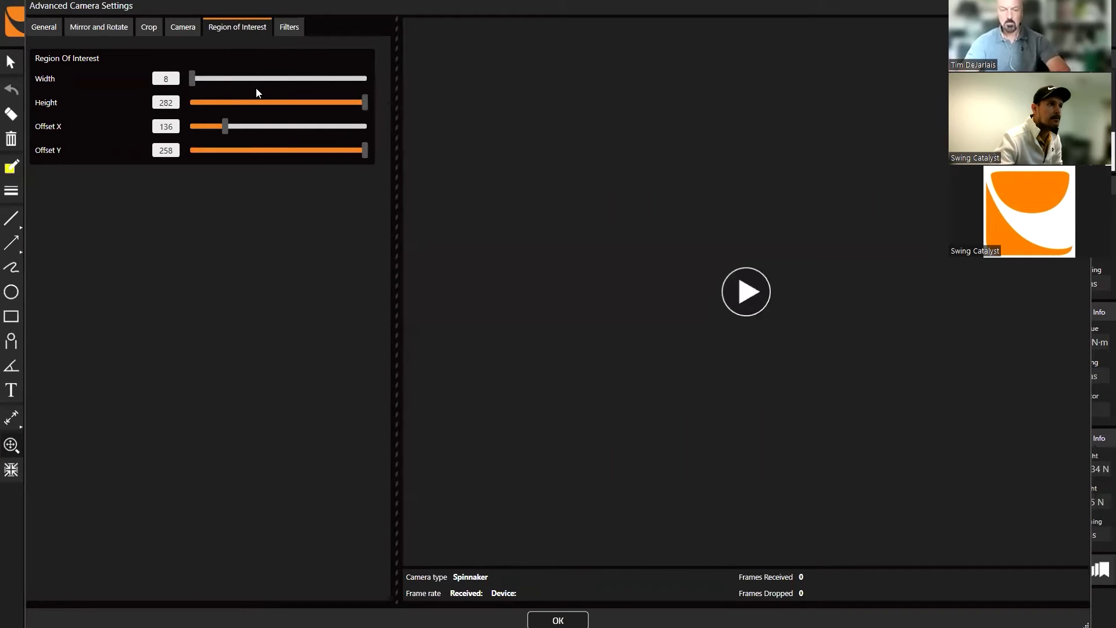
pyautogui.moveTo(192, 79); pyautogui.dragTo(400, 86)
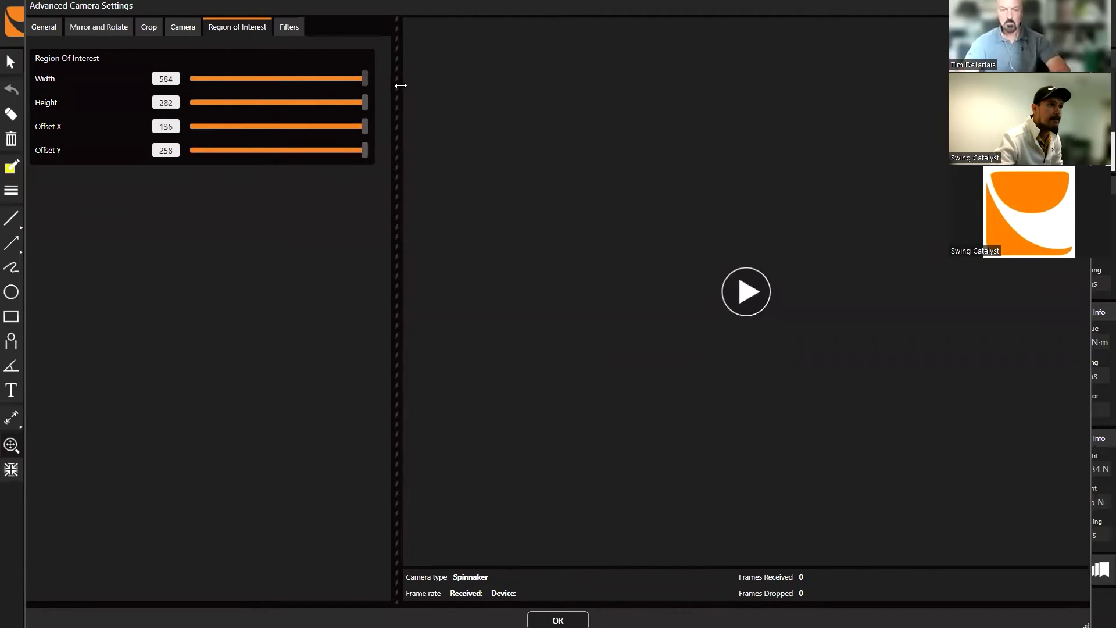
pyautogui.moveTo(364, 126); pyautogui.dragTo(168, 126)
pyautogui.moveTo(365, 150); pyautogui.dragTo(178, 148)
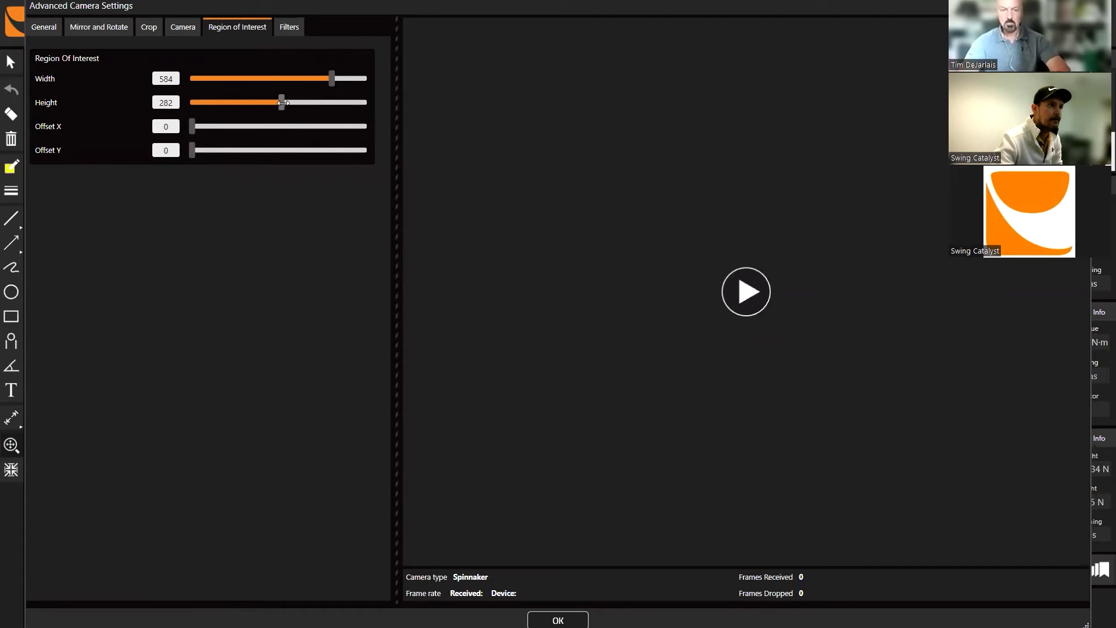
pyautogui.moveTo(283, 103); pyautogui.dragTo(379, 106)
pyautogui.moveTo(331, 78); pyautogui.dragTo(397, 80)
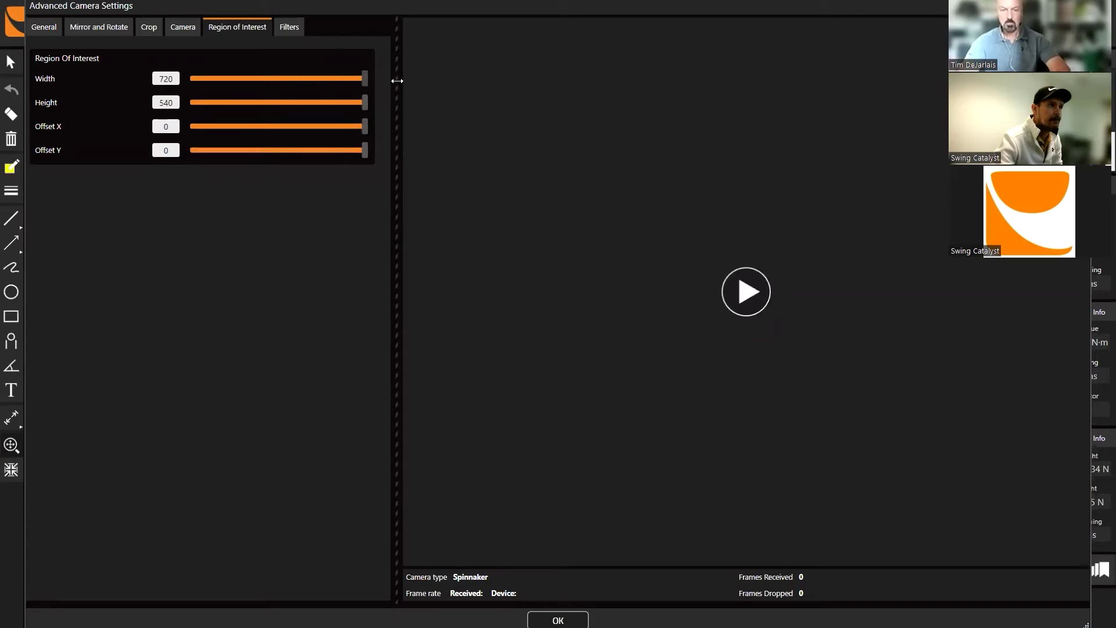
pyautogui.click(754, 297)
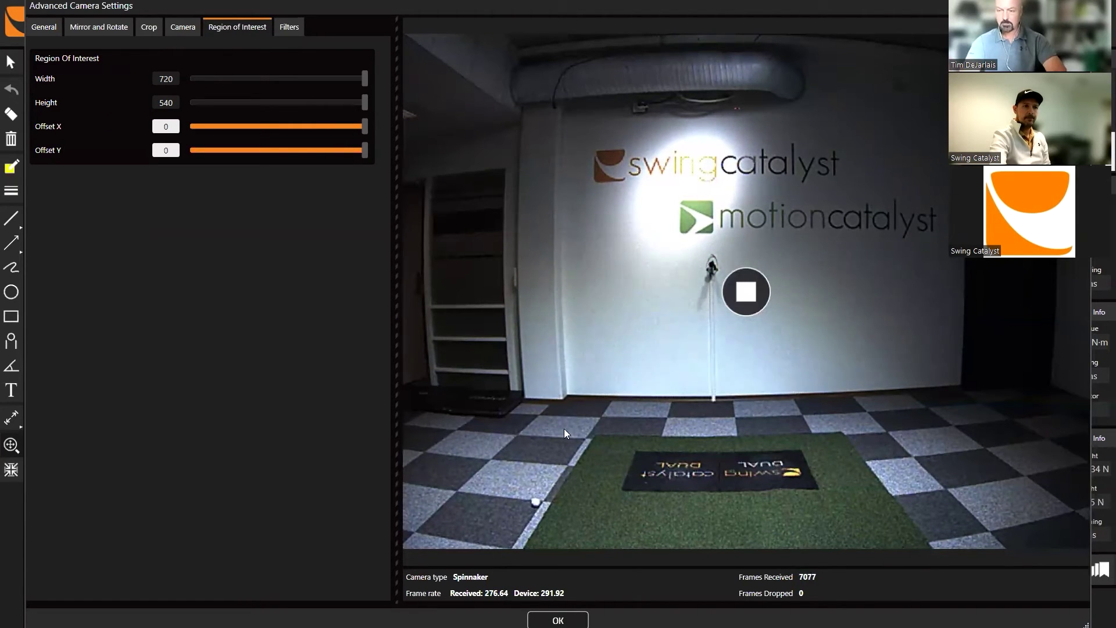
pyautogui.click(558, 620)
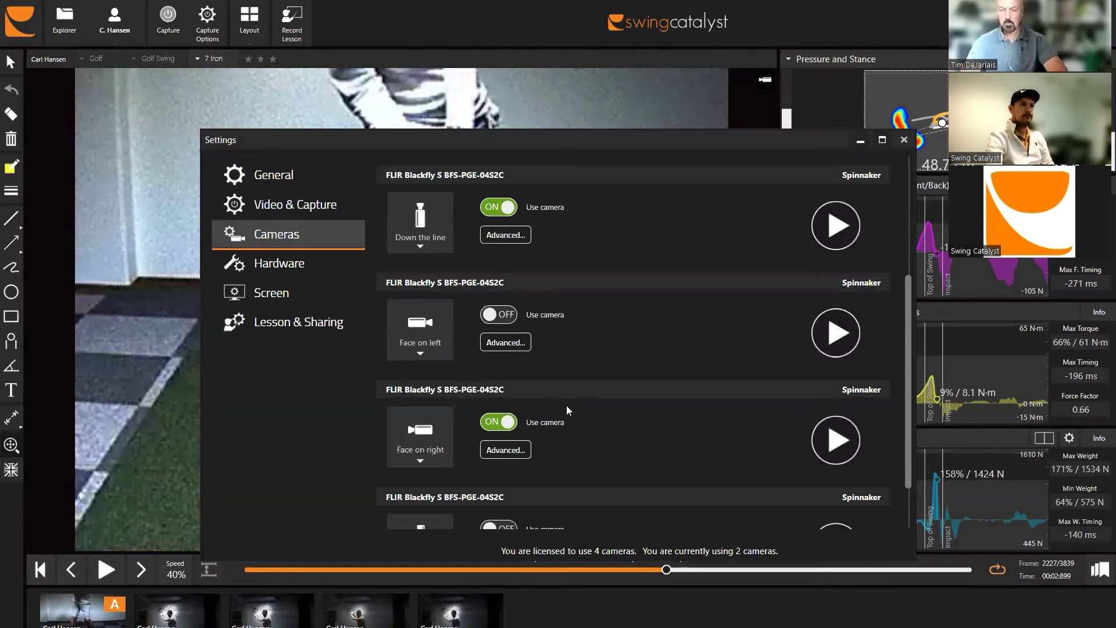
# Set the Face on right camera's exposure, gain and white balance auto modes to Continuous and start the live preview.
pyautogui.click(505, 450)
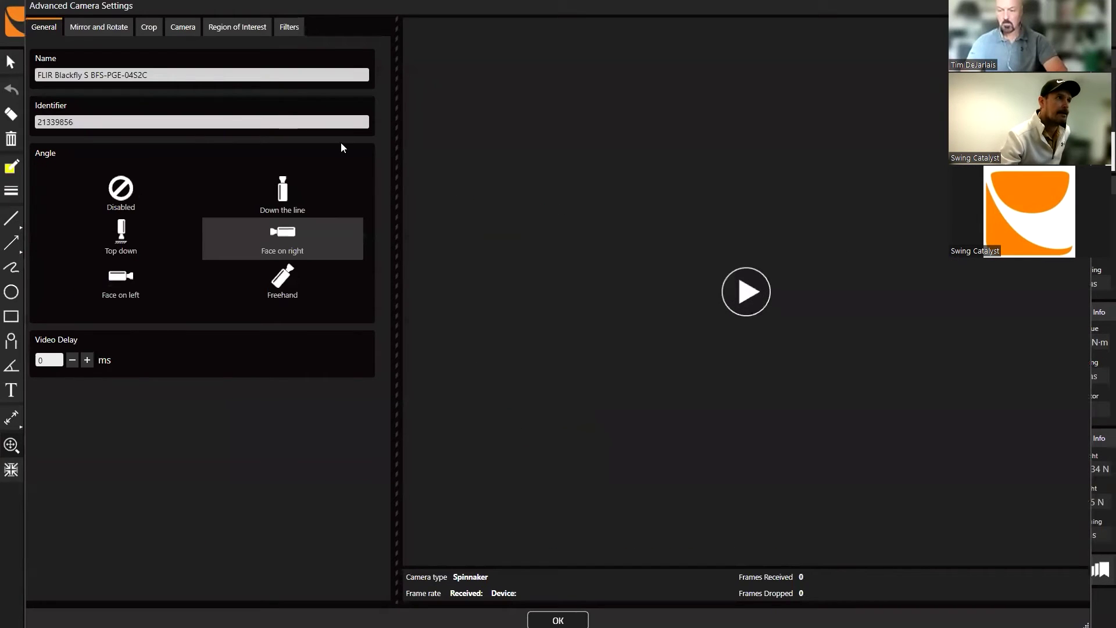
pyautogui.click(186, 29)
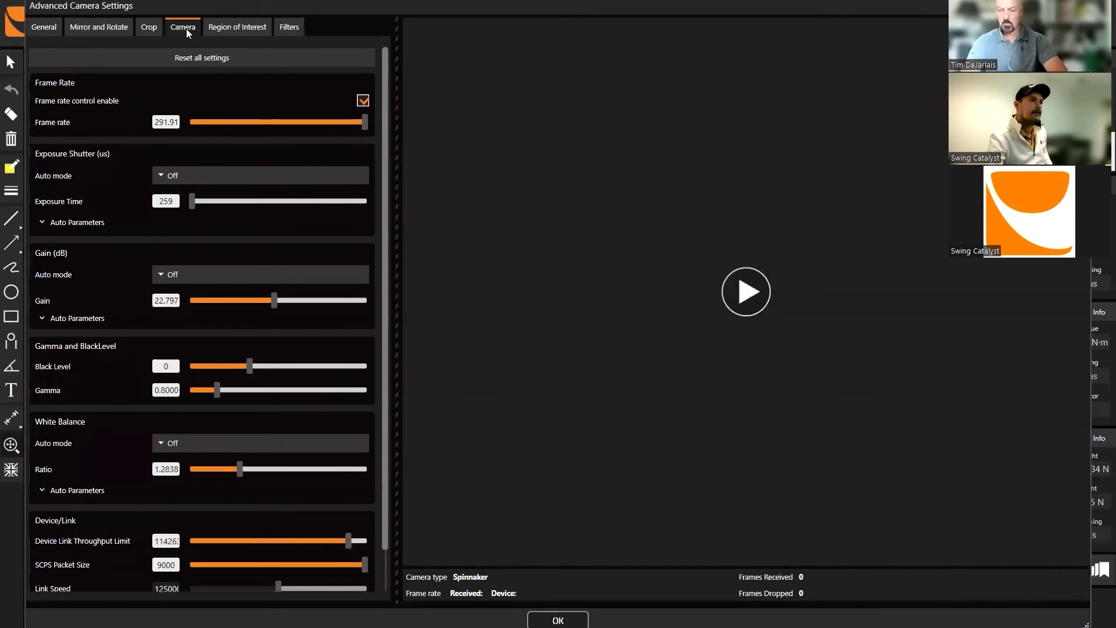
pyautogui.click(183, 169)
pyautogui.click(331, 247)
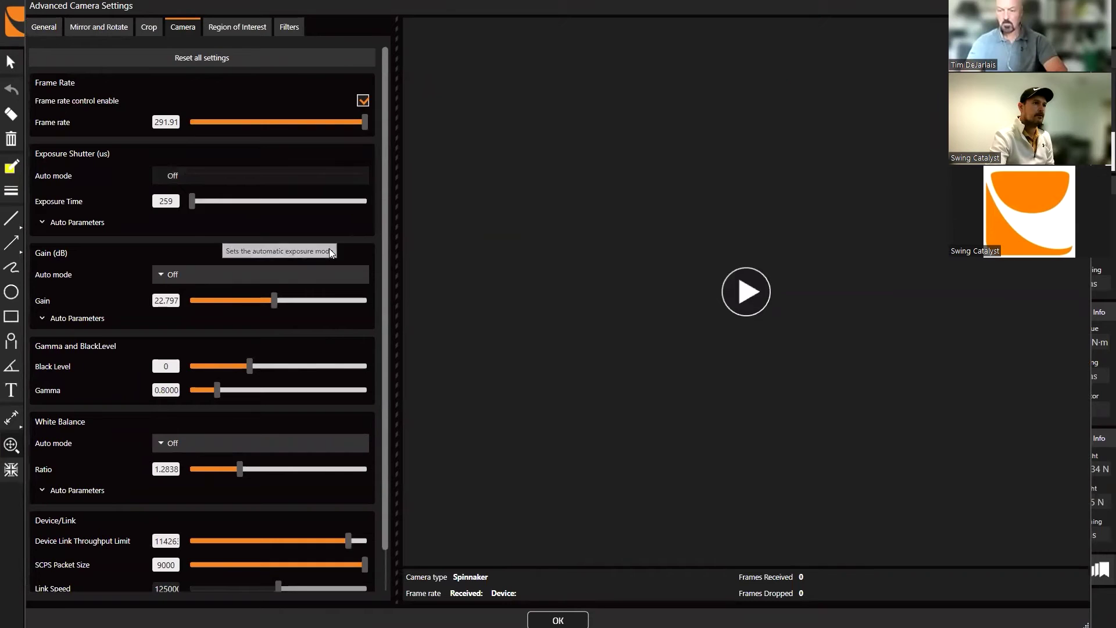
pyautogui.click(294, 278)
pyautogui.click(317, 344)
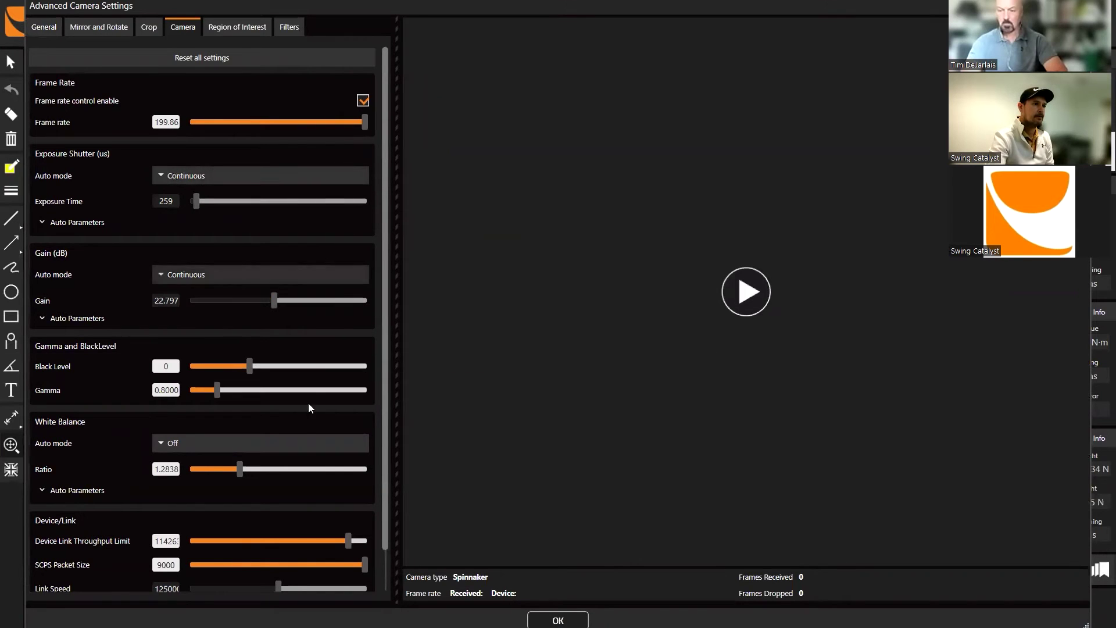
pyautogui.click(304, 443)
pyautogui.click(324, 515)
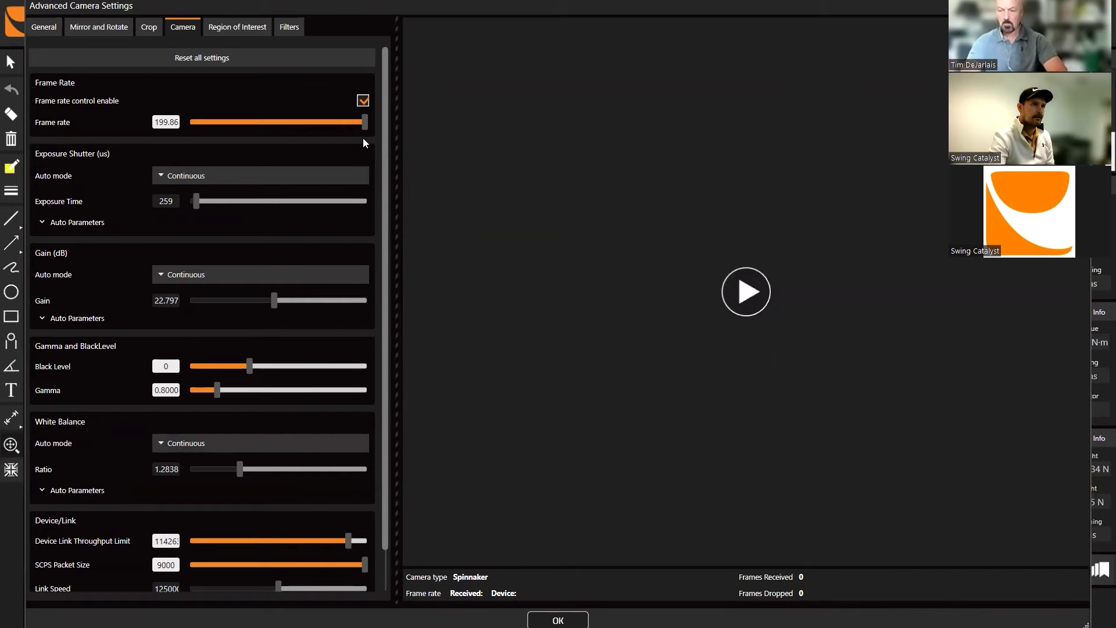
pyautogui.click(735, 281)
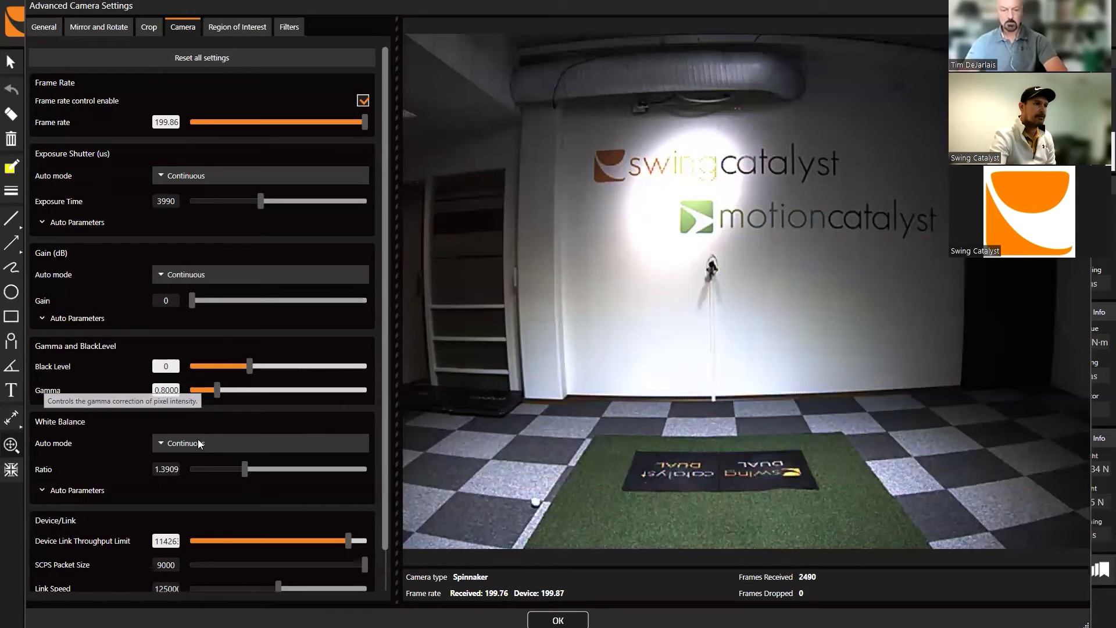
# Turn off the Face on right camera's exposure and gain auto modes and run its white balance auto mode Once.
pyautogui.click(218, 179)
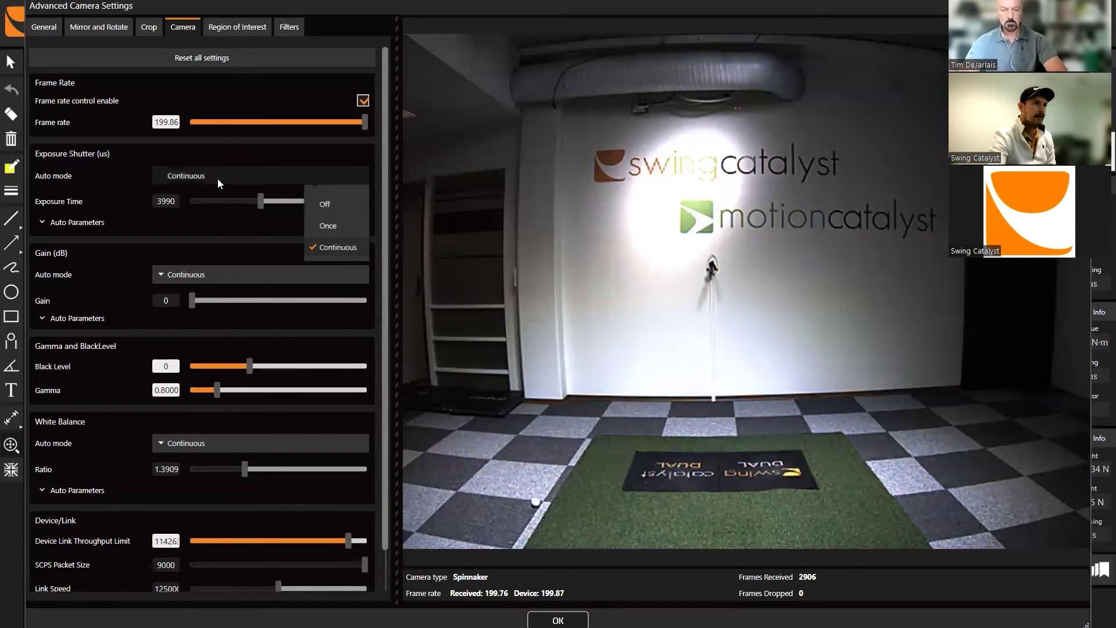
pyautogui.click(321, 206)
pyautogui.click(263, 283)
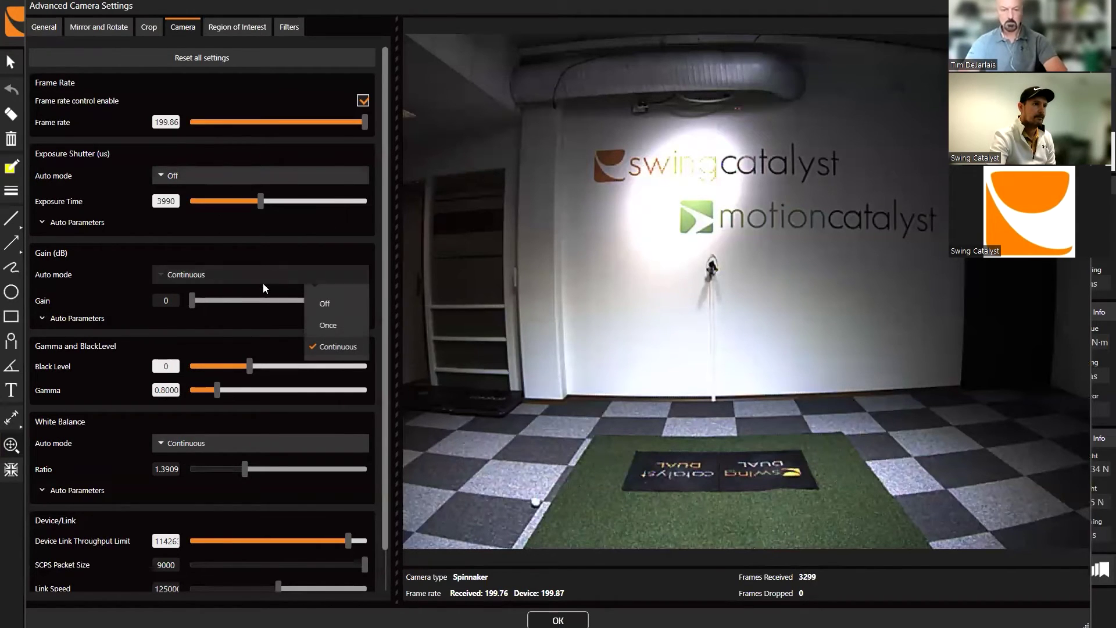
pyautogui.click(312, 304)
pyautogui.click(268, 442)
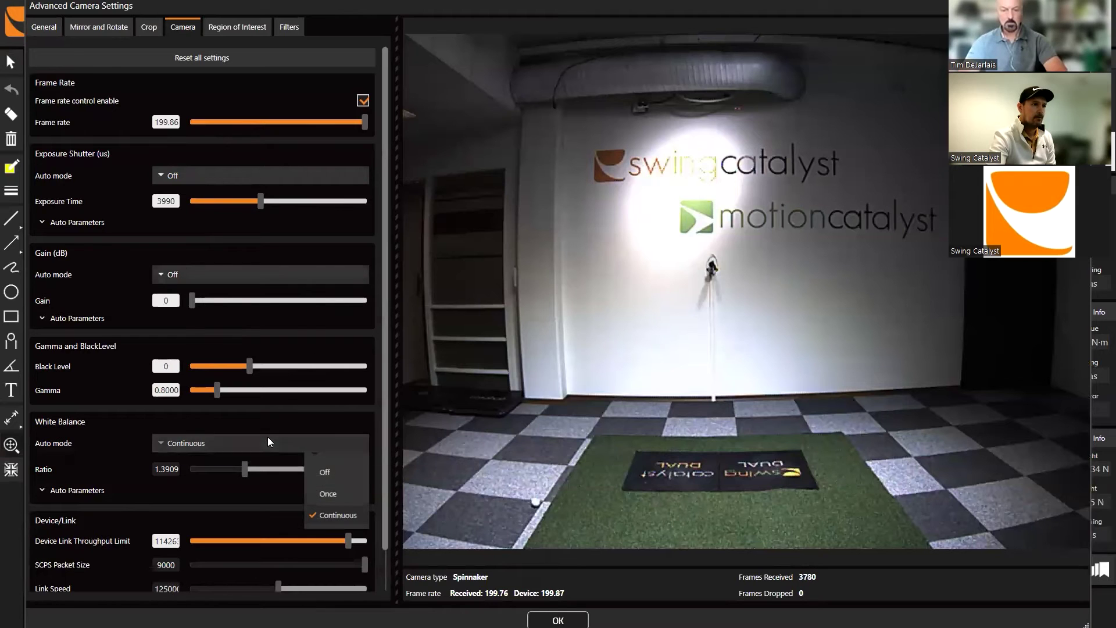
pyautogui.click(316, 494)
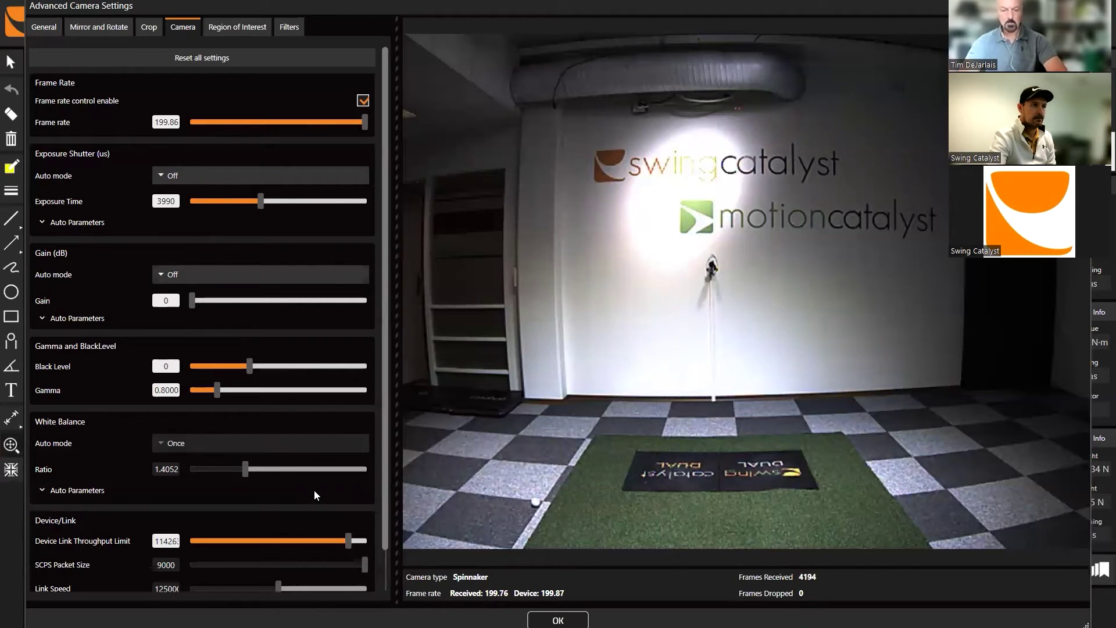
pyautogui.click(316, 468)
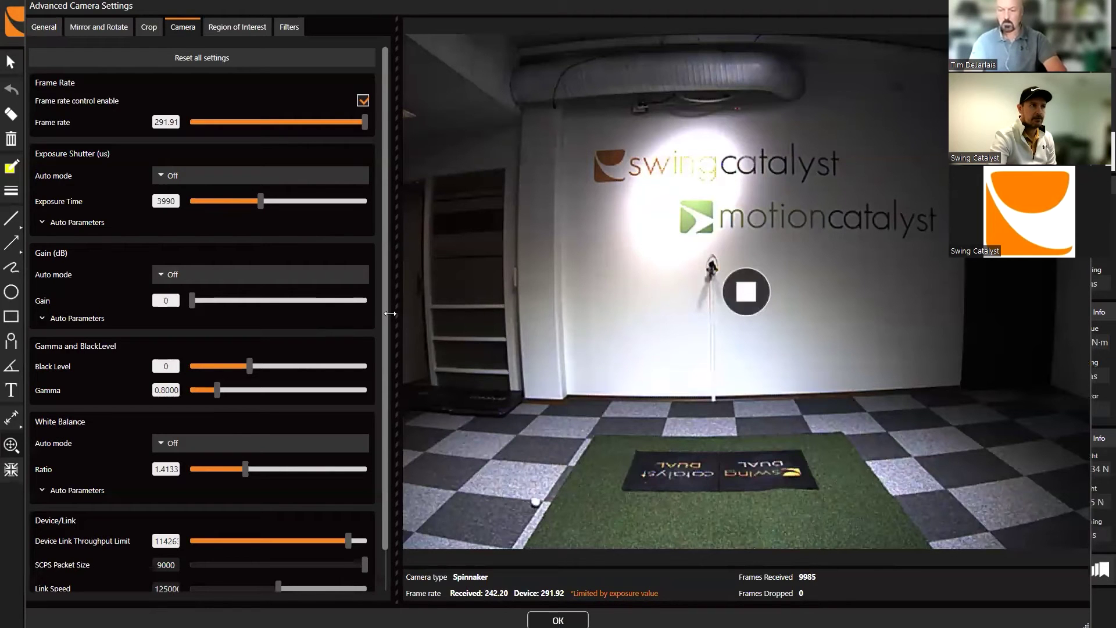
# Lower the camera's exposure time to 330 µs and set its gain to about 19.8 dB to brighten the image.
pyautogui.click(253, 202)
pyautogui.moveTo(253, 205); pyautogui.dragTo(197, 199)
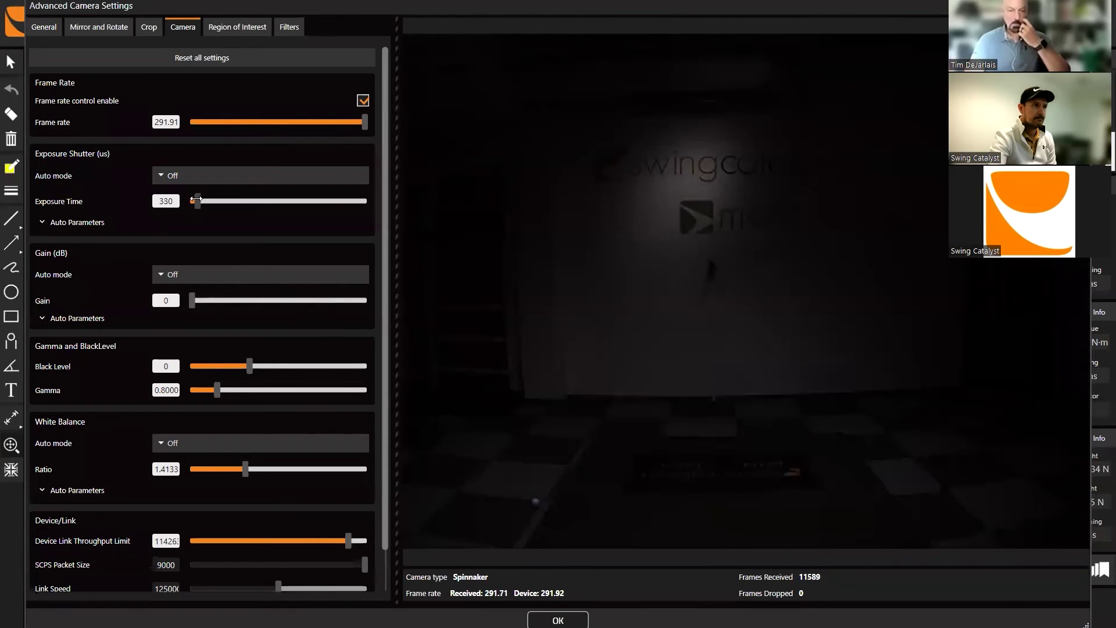
pyautogui.moveTo(205, 300); pyautogui.dragTo(293, 296)
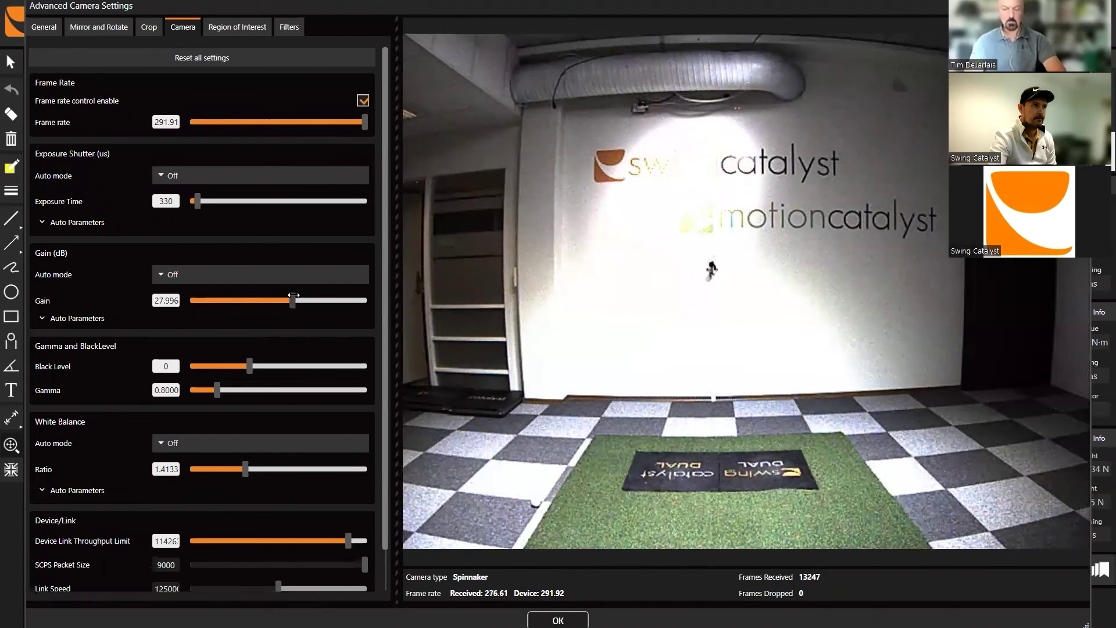
pyautogui.click(362, 104)
pyautogui.click(362, 103)
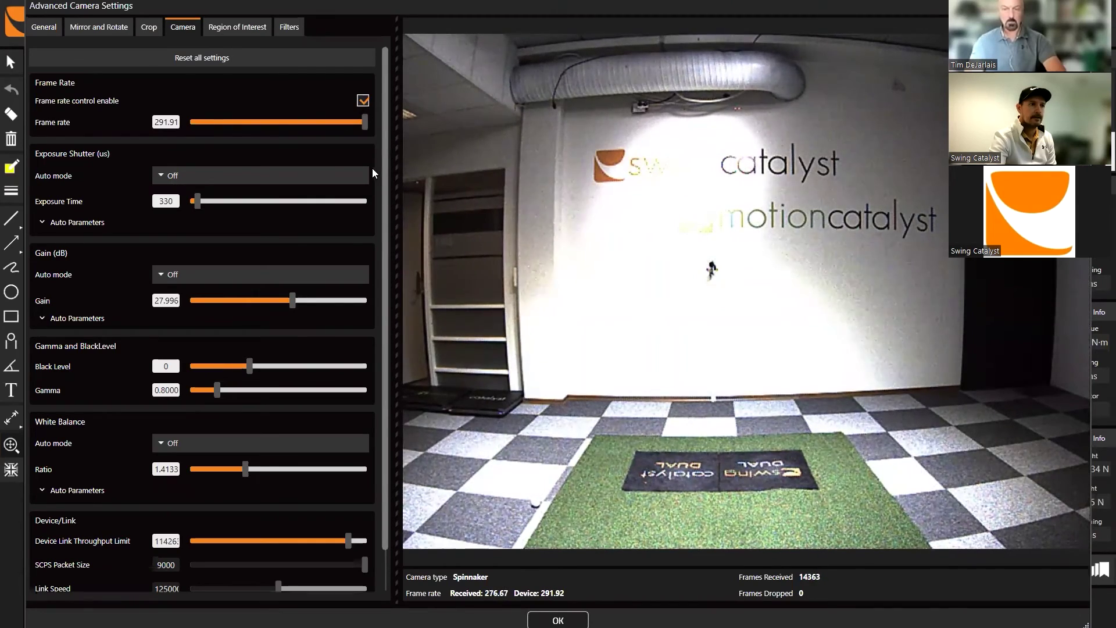
pyautogui.moveTo(293, 301); pyautogui.dragTo(264, 300)
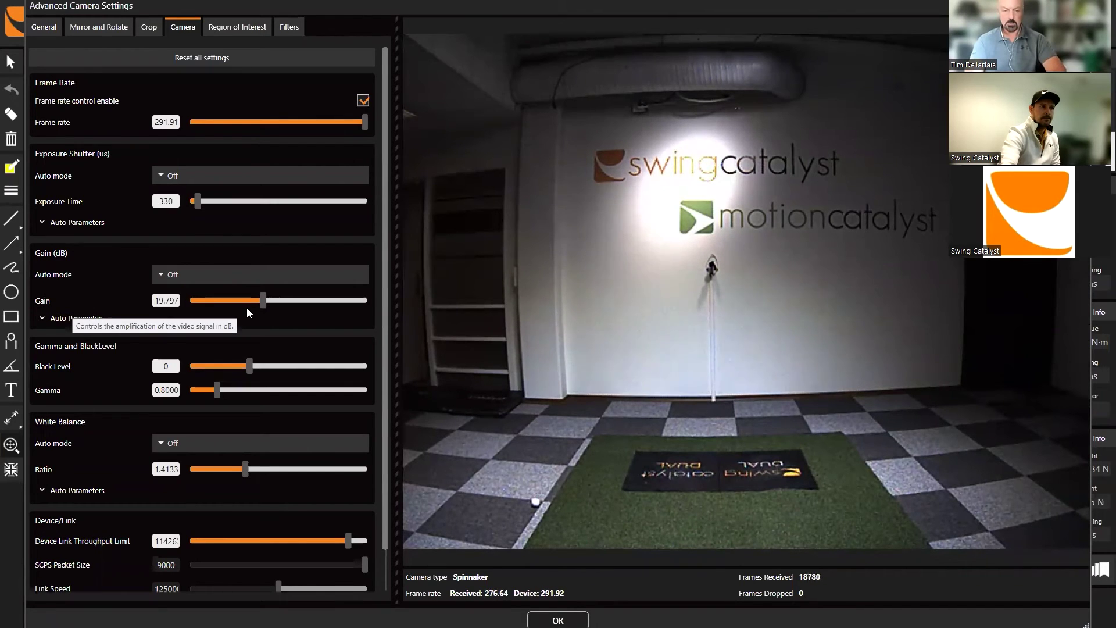
# Raise the device link throughput limit to its maximum, set the frame rate to 319.28 and confirm the camera settings.
pyautogui.scroll(-1, 306, 343)
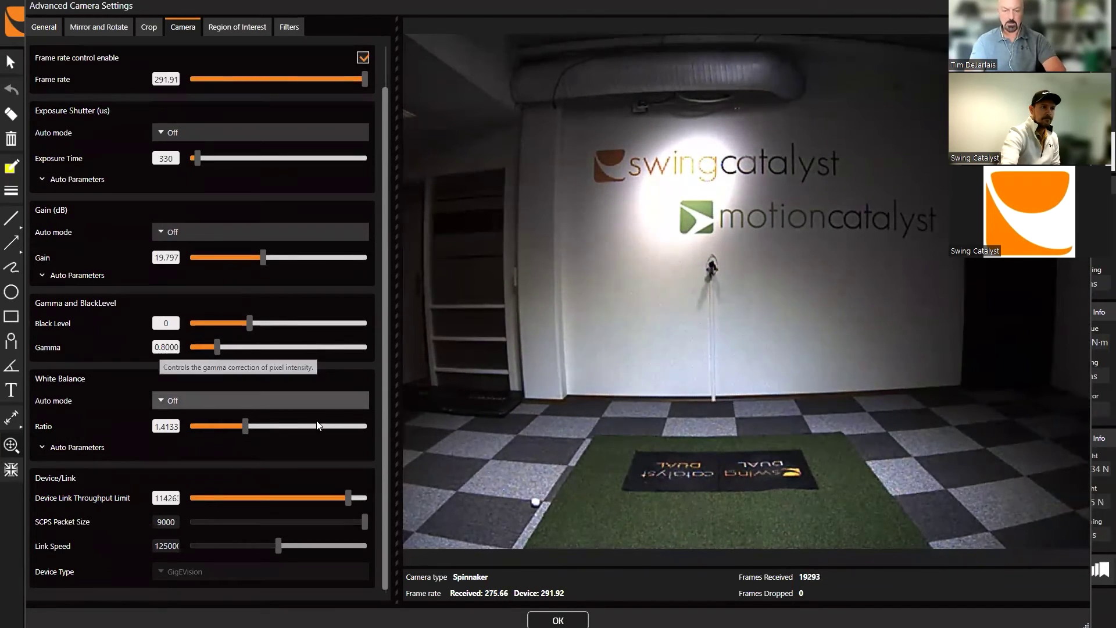
pyautogui.moveTo(352, 499); pyautogui.dragTo(382, 501)
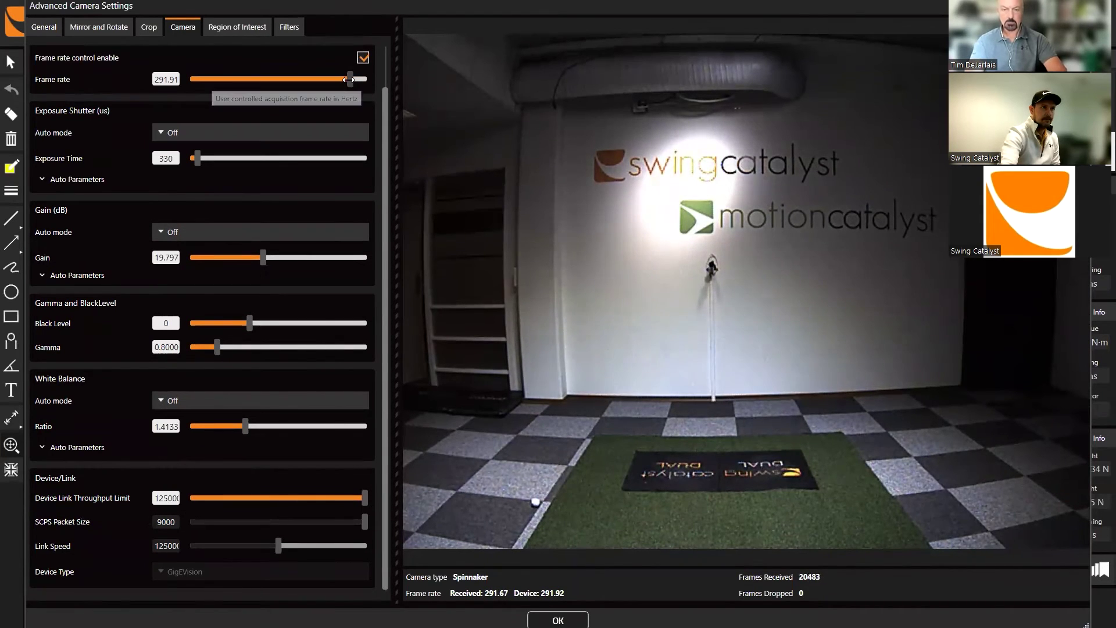
pyautogui.moveTo(367, 85); pyautogui.dragTo(371, 85)
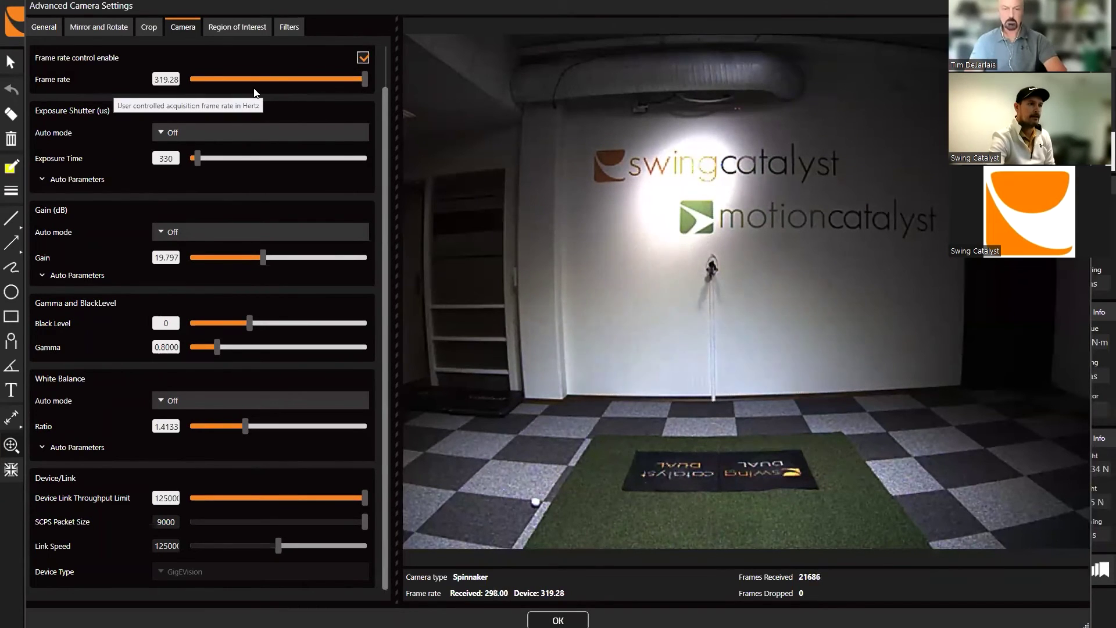
pyautogui.moveTo(527, 491)
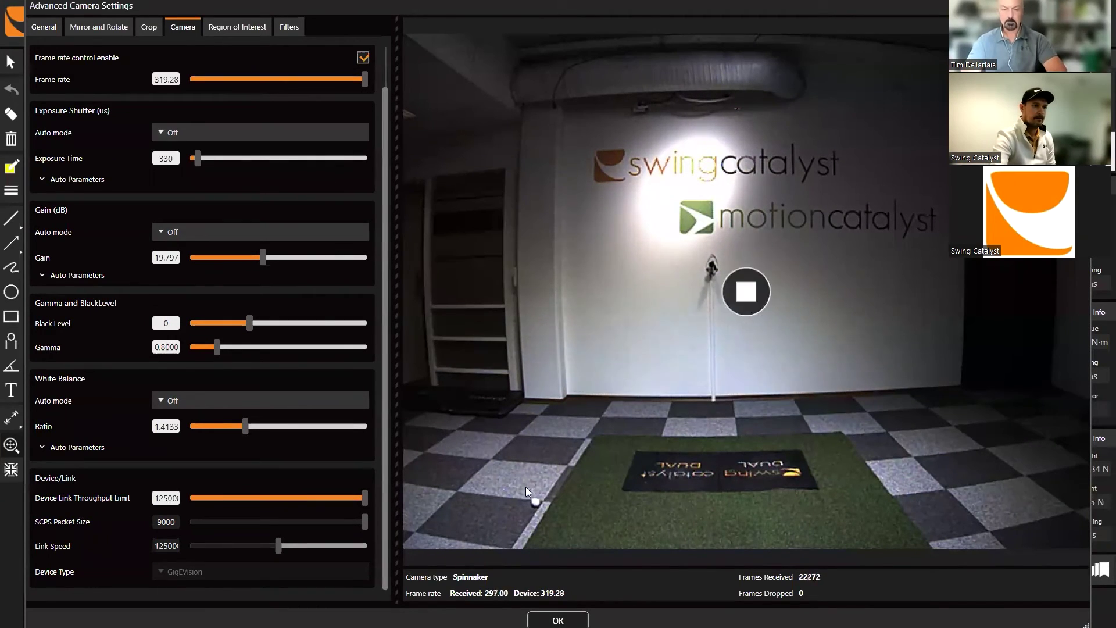
pyautogui.click(558, 621)
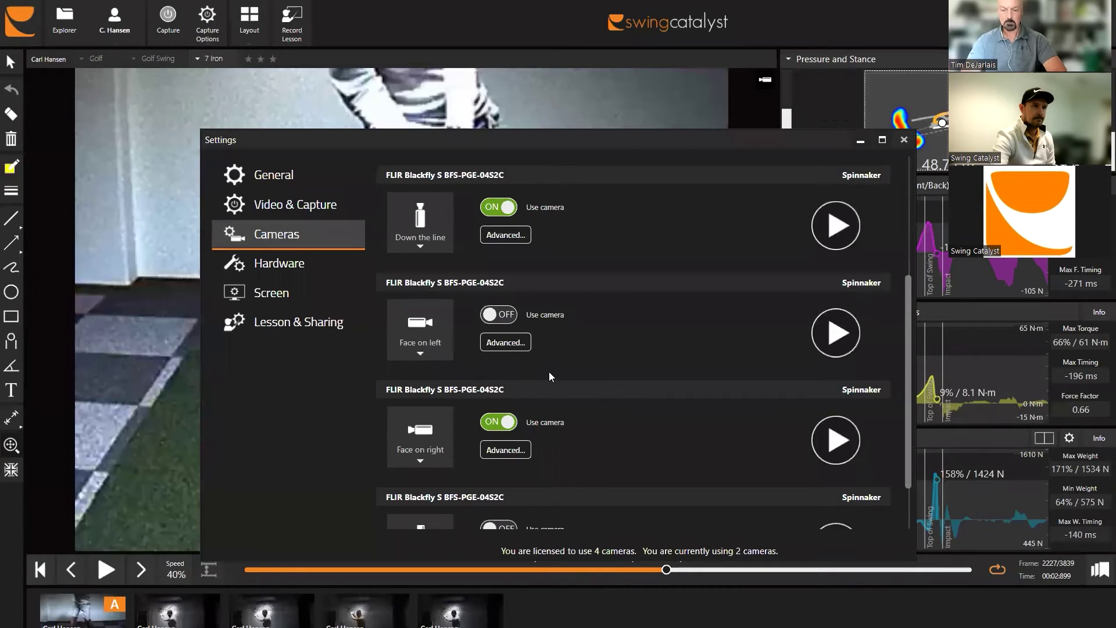
# Review the Down the line camera's frame rate and image settings with its live preview running and close the settings.
pyautogui.click(515, 241)
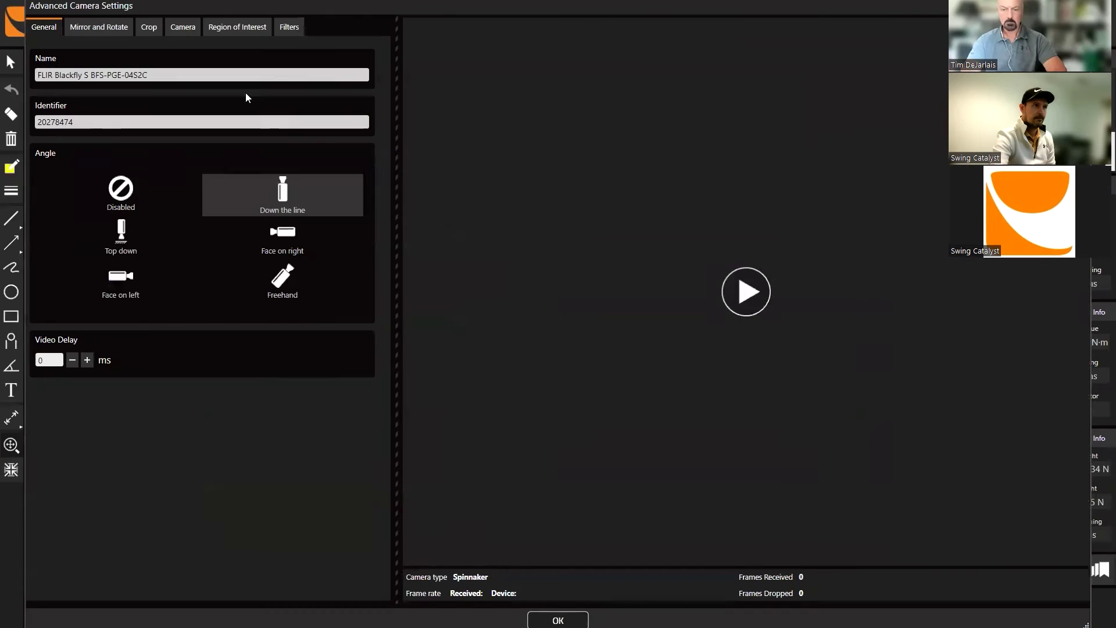
pyautogui.click(181, 27)
pyautogui.click(746, 292)
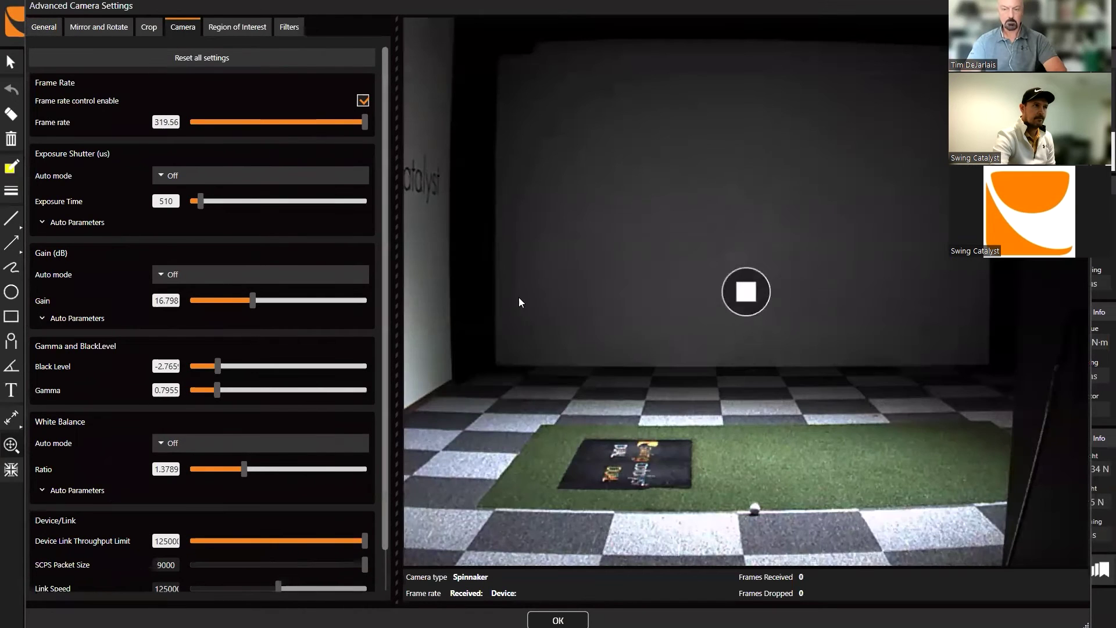
pyautogui.scroll(-1, 338, 374)
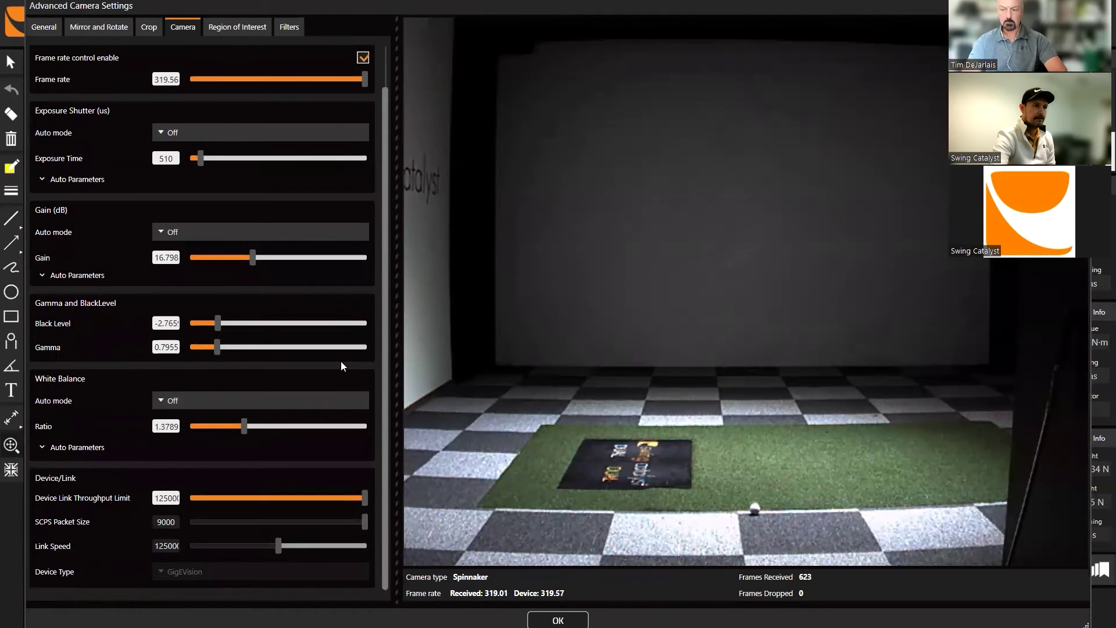
pyautogui.scroll(1, 341, 361)
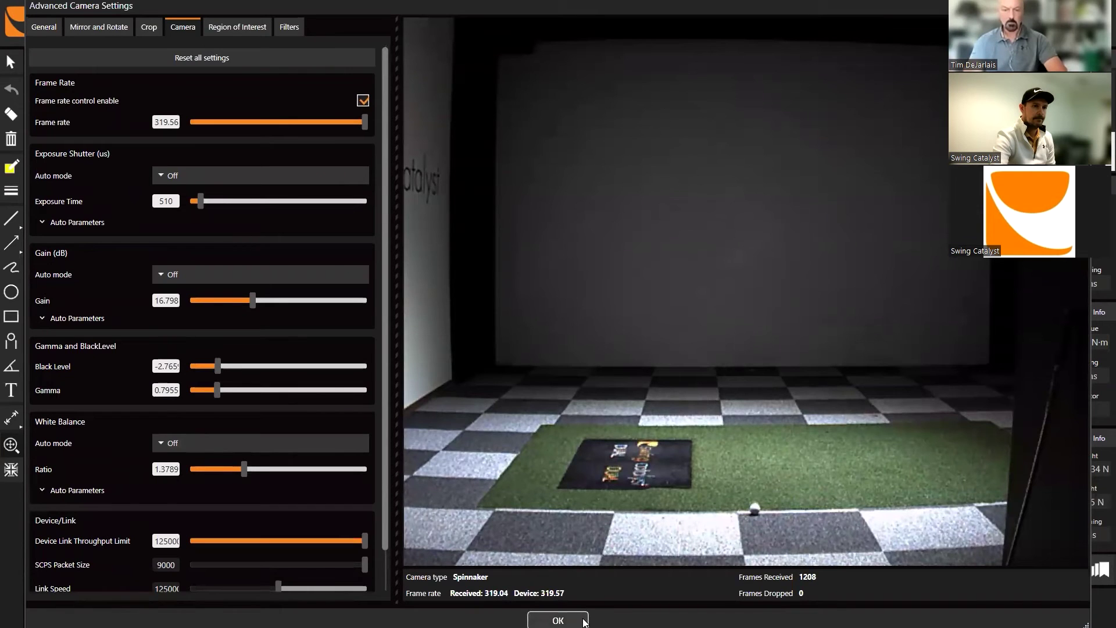
pyautogui.click(583, 621)
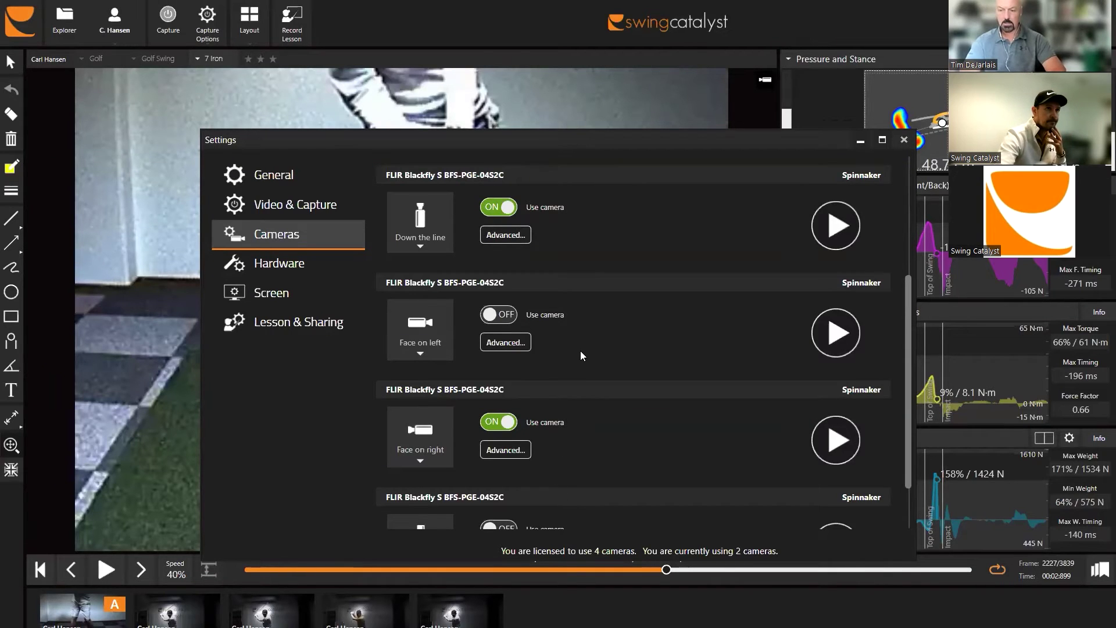
pyautogui.click(904, 141)
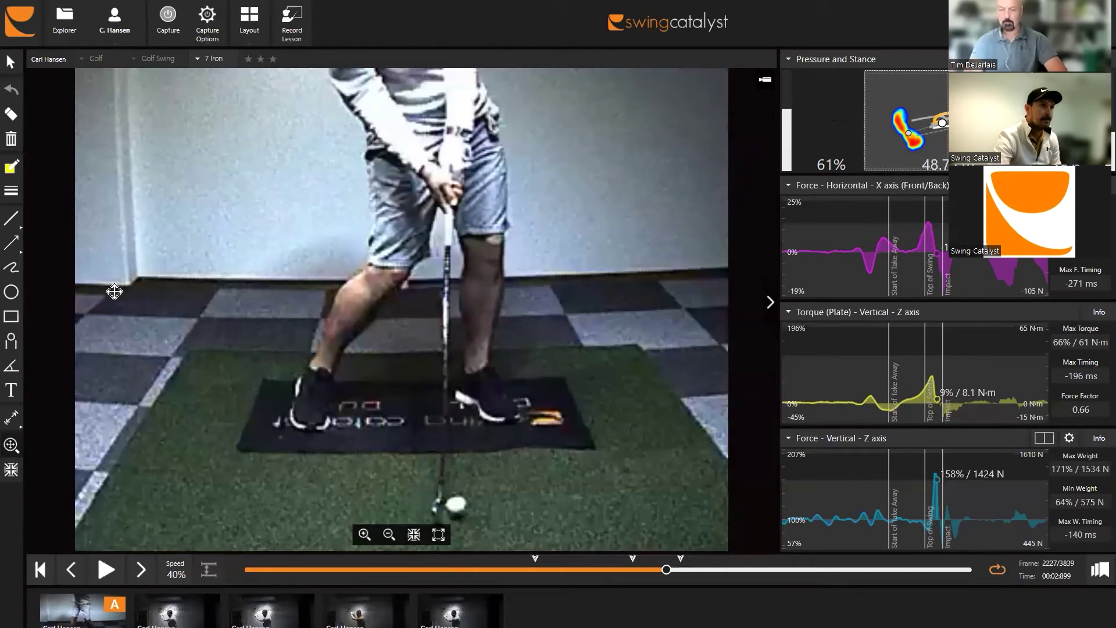
# Open the recordings explorer, collapse the 25/05/2022 session and show the filter options.
pyautogui.click(59, 30)
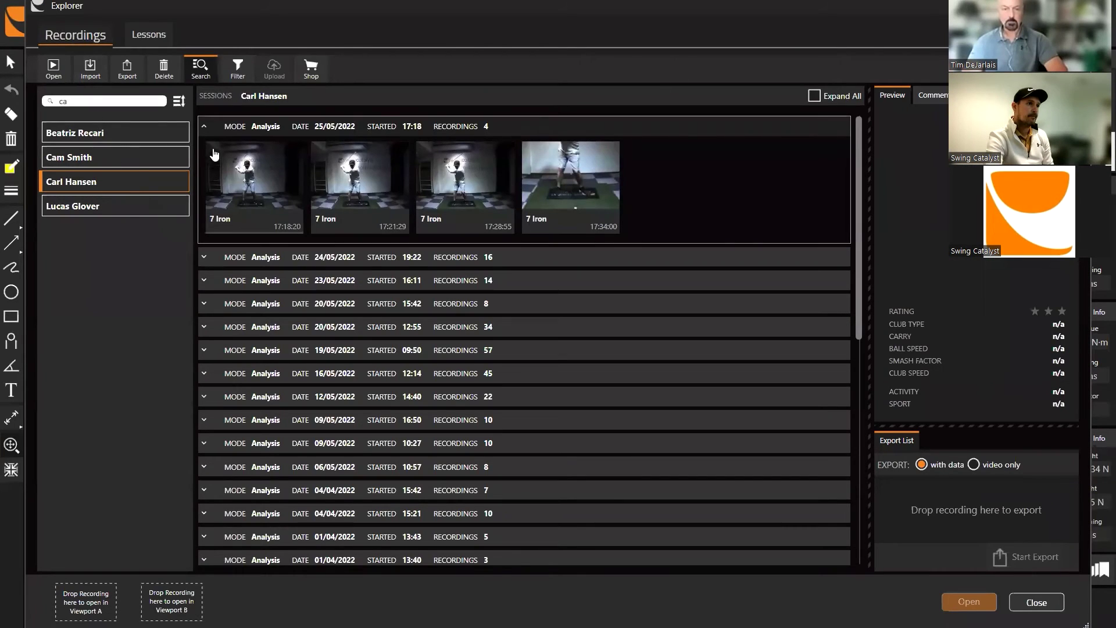
pyautogui.click(204, 127)
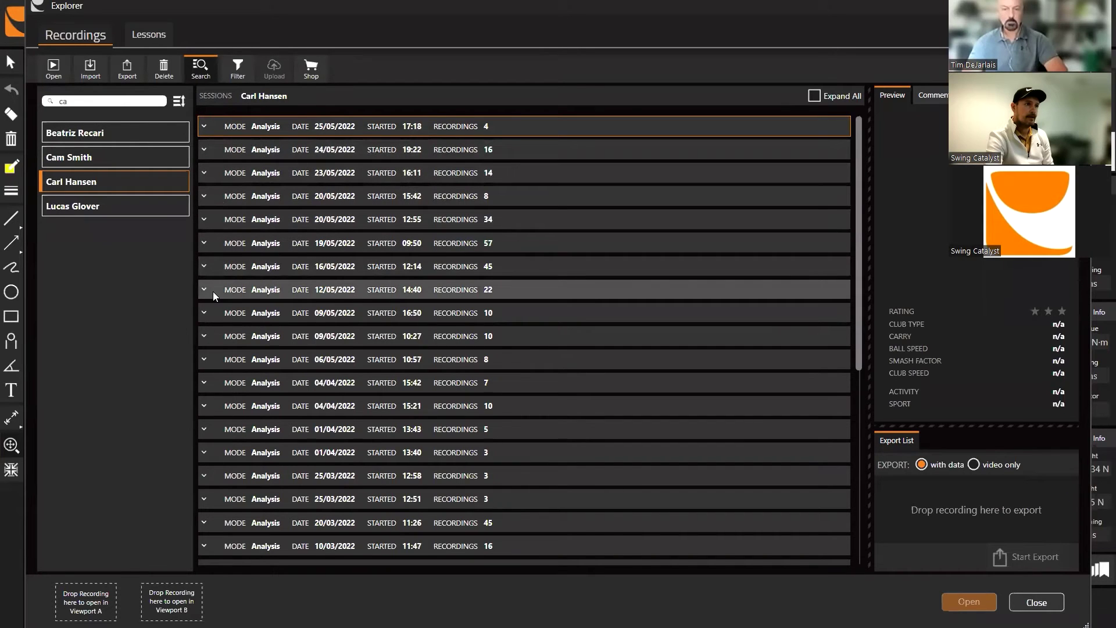
pyautogui.click(233, 75)
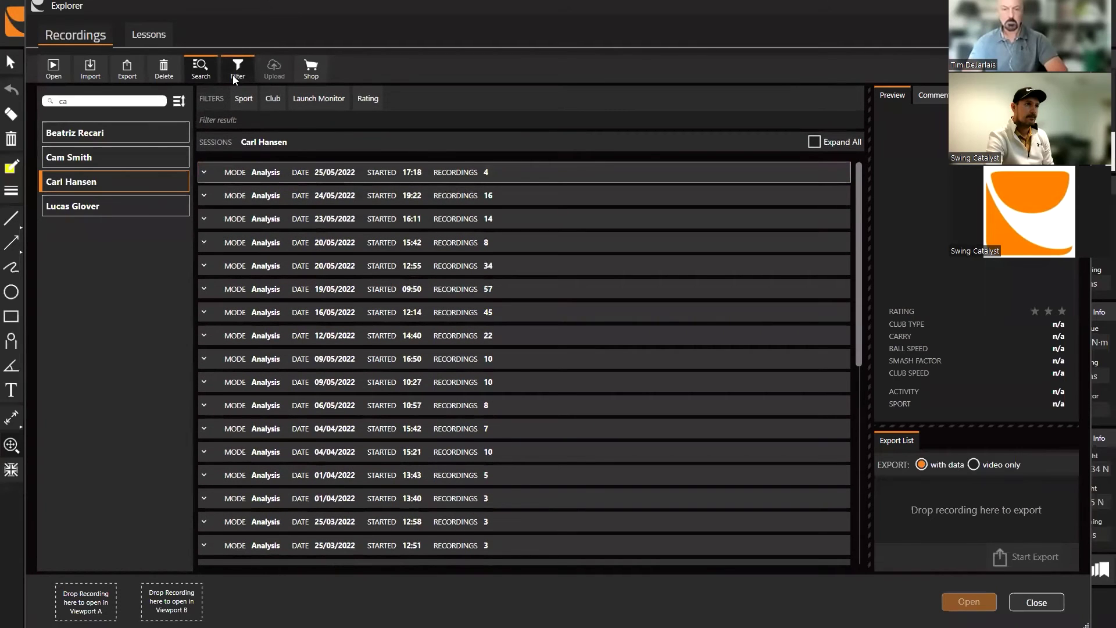
pyautogui.click(232, 75)
pyautogui.click(239, 68)
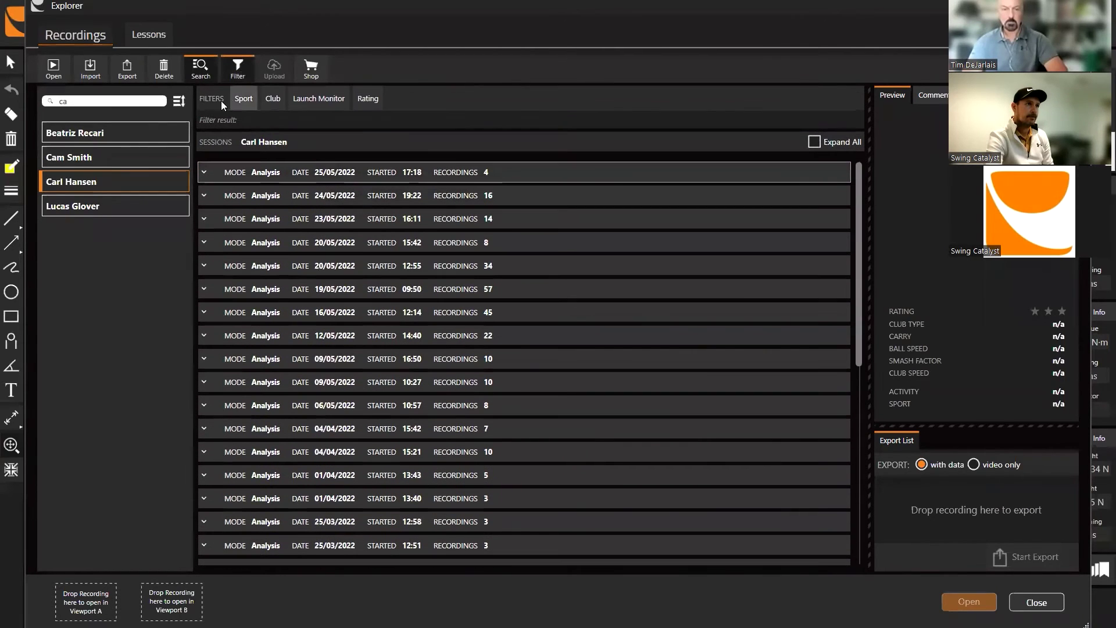
# Filter the recordings by launch monitor carry from 180 to 215 and look inside the 24/05/2022 session.
pyautogui.click(318, 100)
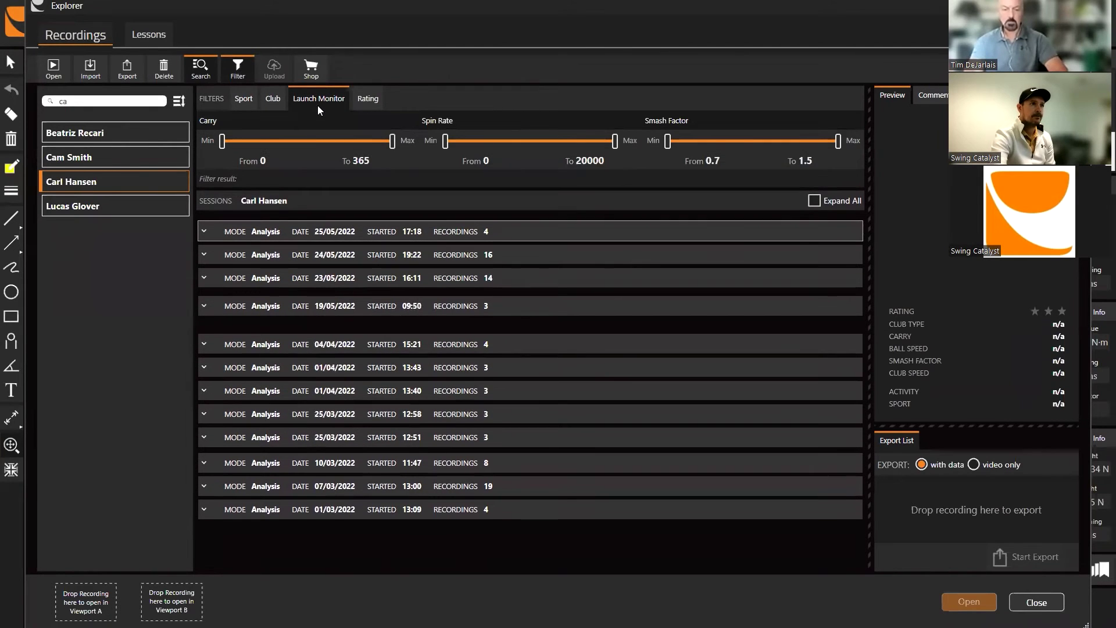
pyautogui.moveTo(393, 140); pyautogui.dragTo(327, 141)
pyautogui.moveTo(222, 141); pyautogui.dragTo(303, 140)
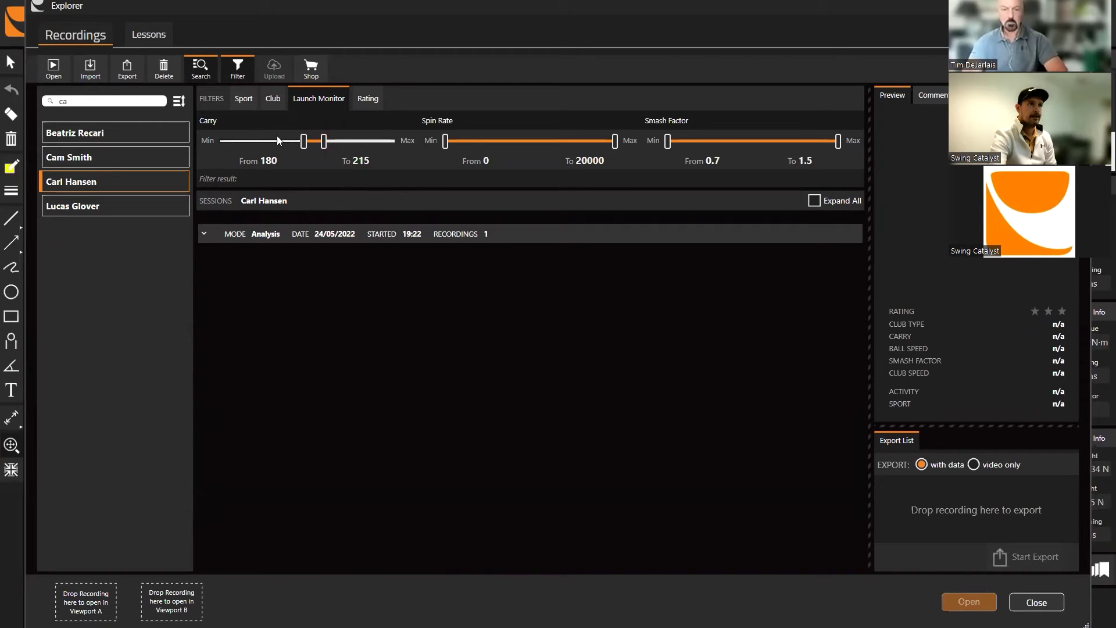
pyautogui.click(346, 235)
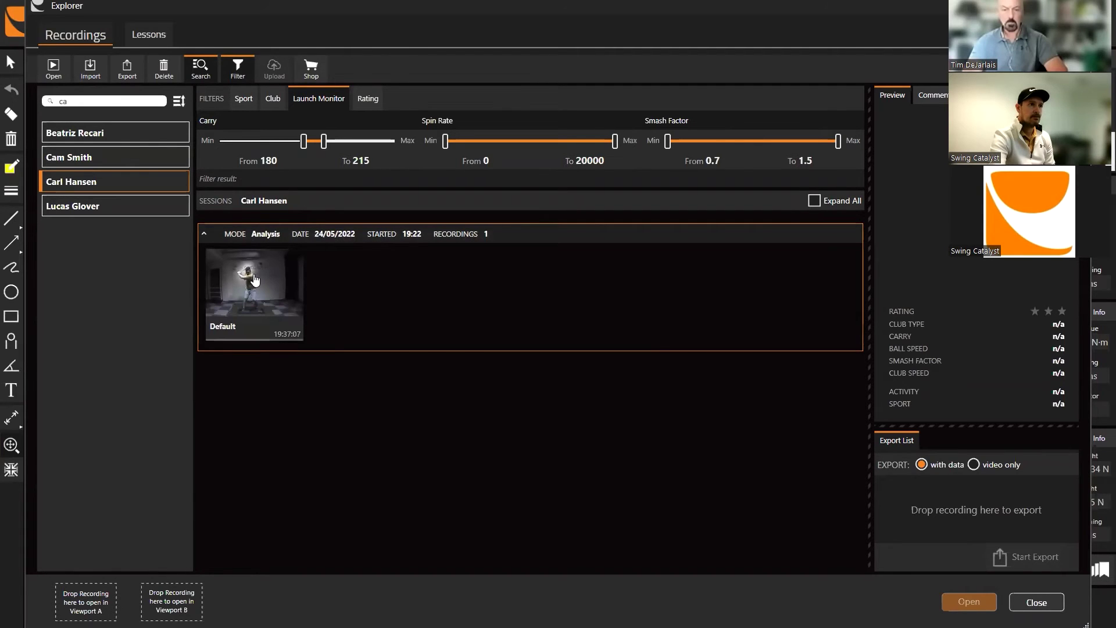
pyautogui.click(293, 234)
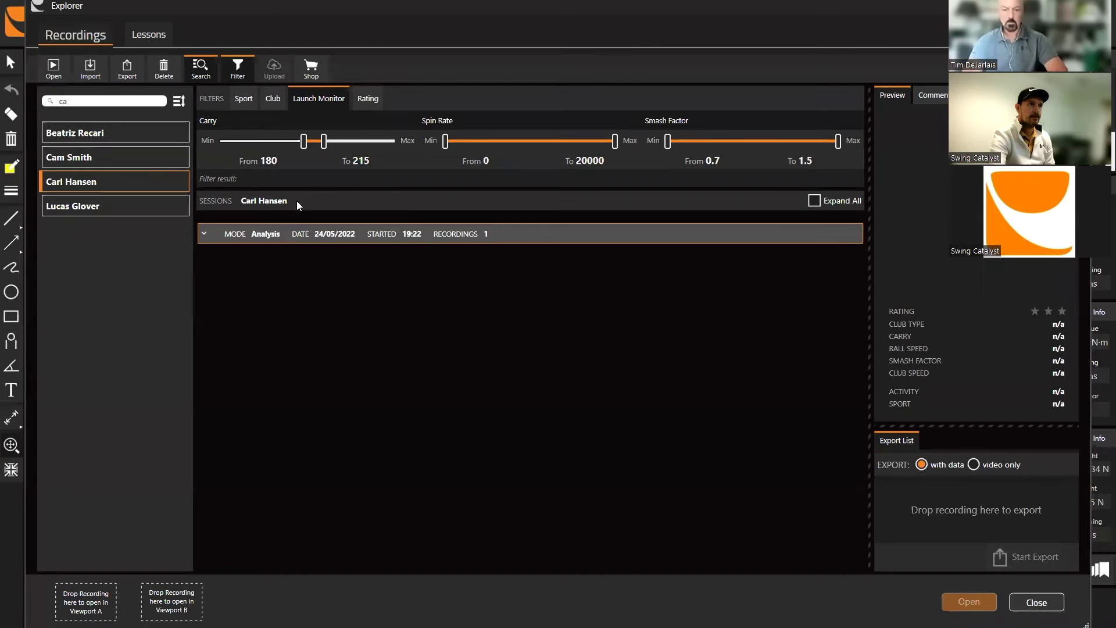
# Try the filter with carry from 0 to 135 and with spin rate from 4500, restoring each full range.
pyautogui.moveTo(304, 141); pyautogui.dragTo(219, 142)
pyautogui.moveTo(323, 140); pyautogui.dragTo(287, 144)
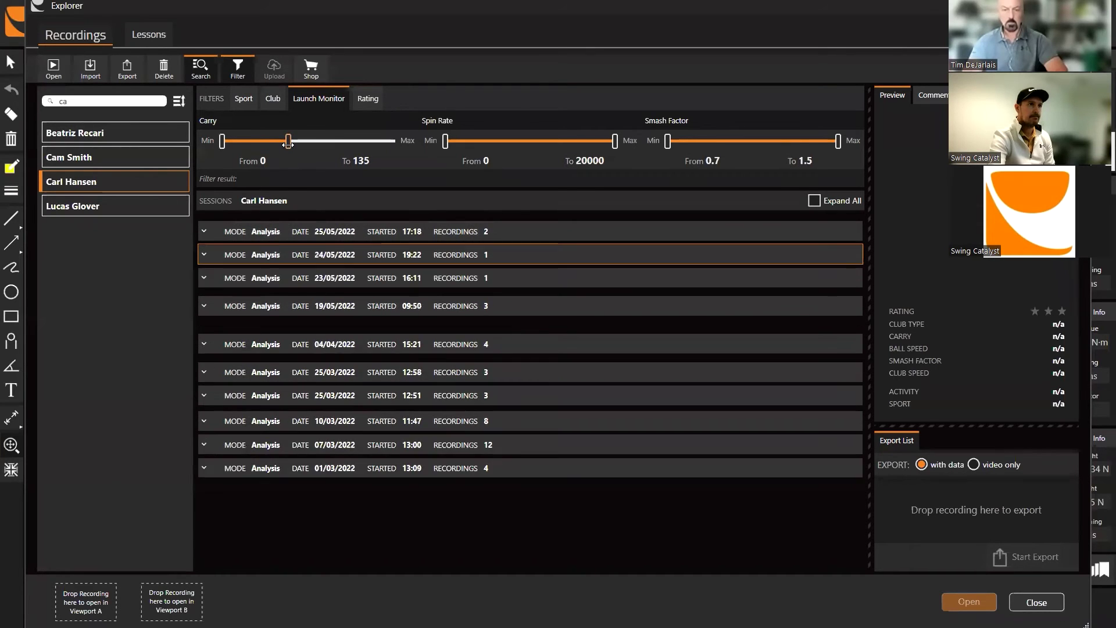
pyautogui.moveTo(286, 144); pyautogui.dragTo(480, 142)
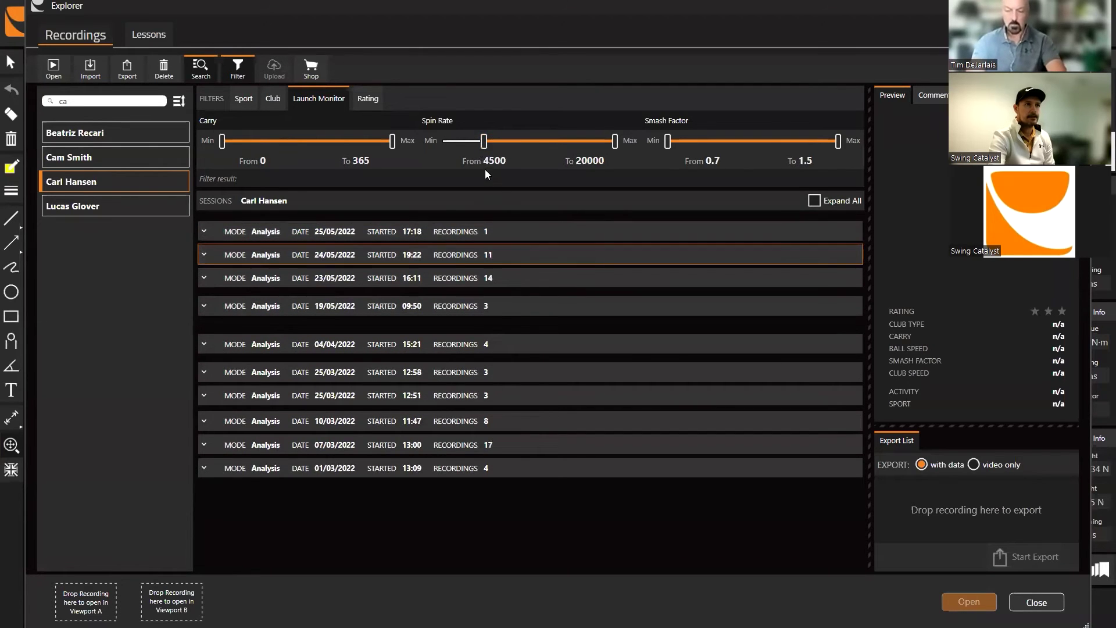
pyautogui.moveTo(484, 142); pyautogui.dragTo(433, 149)
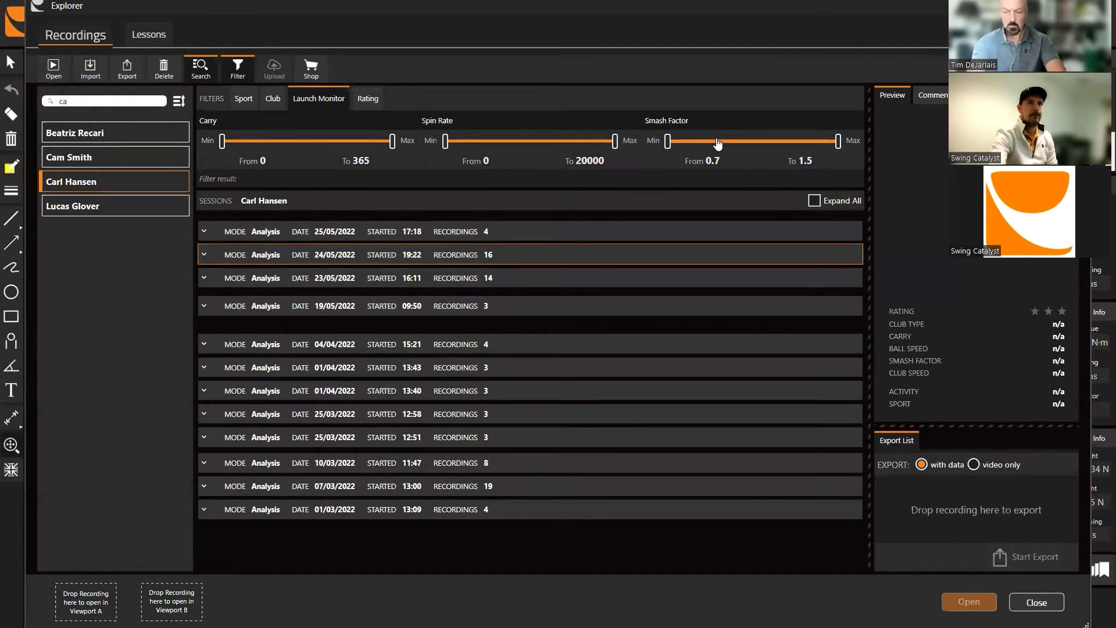
# Try filtering the recordings by smash factor from 1.2 to 1.4 and restore the full range of 0.7 to 1.5.
pyautogui.moveTo(835, 145); pyautogui.dragTo(780, 141)
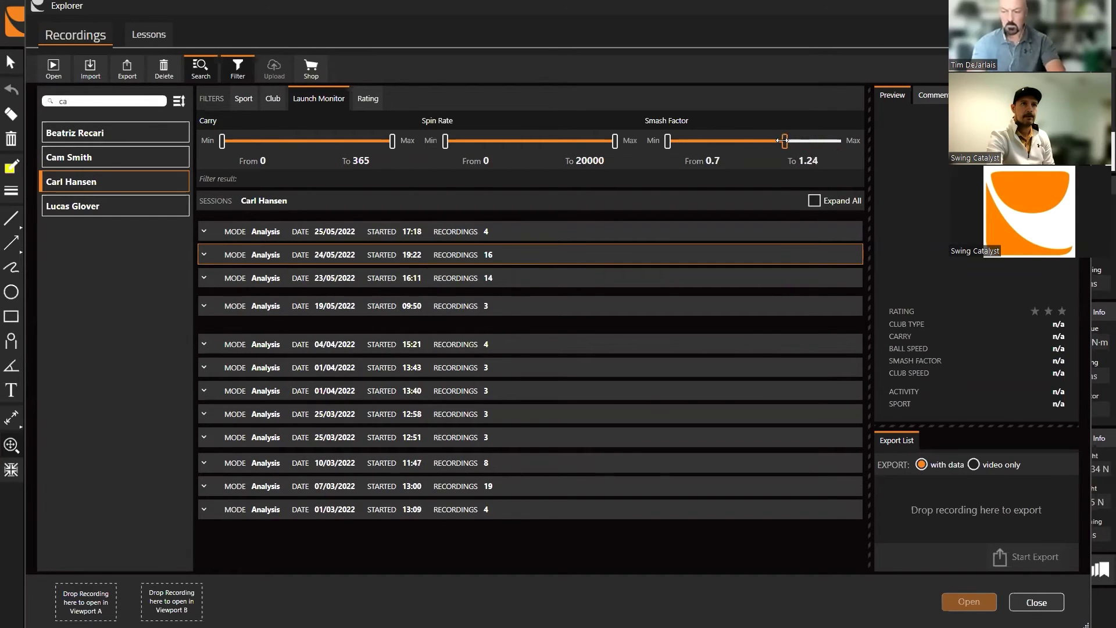
pyautogui.moveTo(670, 140); pyautogui.dragTo(818, 140)
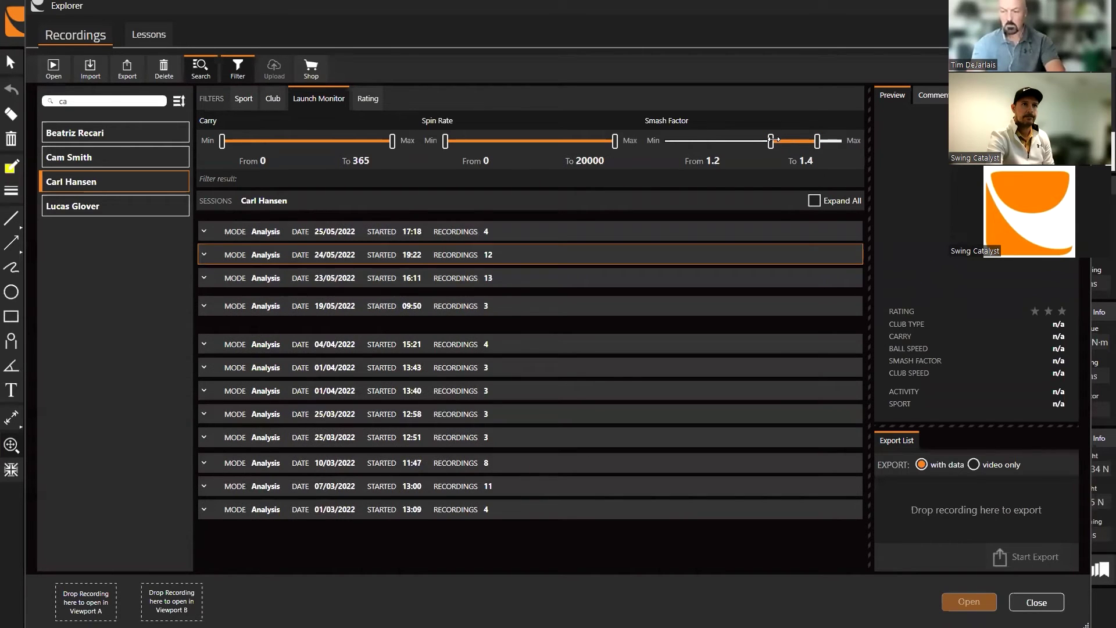
pyautogui.moveTo(817, 141); pyautogui.dragTo(850, 138)
pyautogui.moveTo(771, 141); pyautogui.dragTo(659, 148)
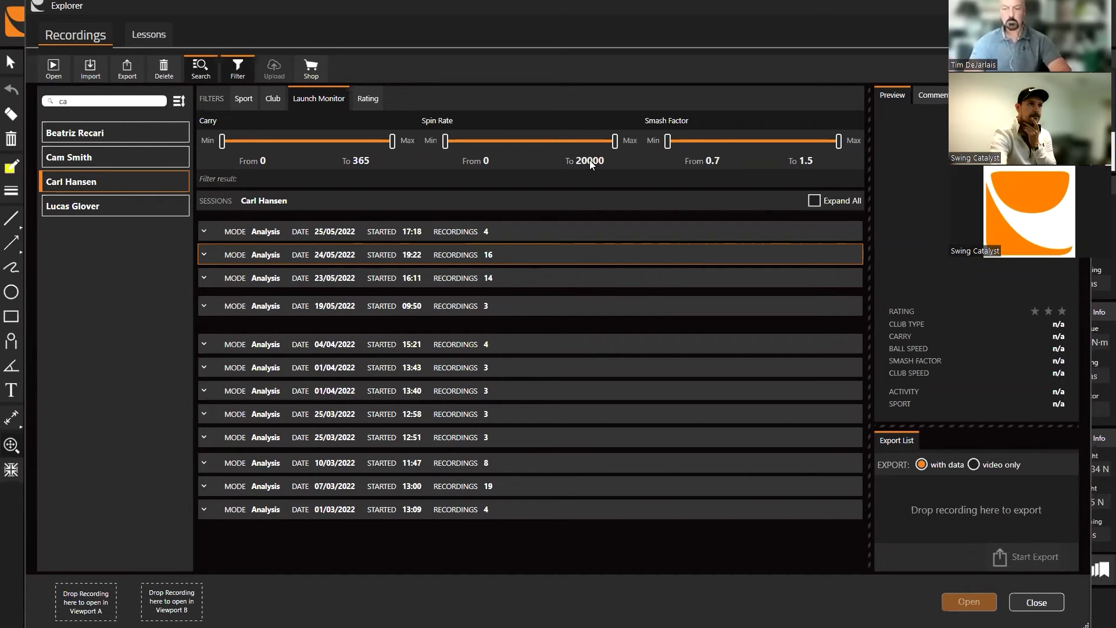
# Add the rating filter to the recordings and select a one-star rating.
pyautogui.click(369, 100)
pyautogui.click(206, 201)
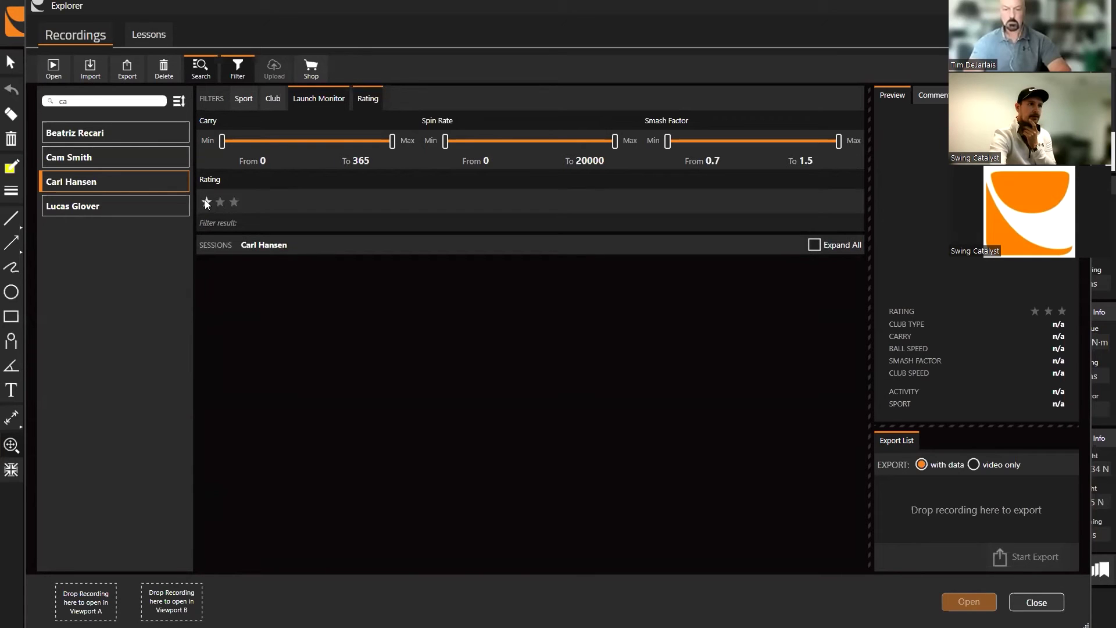
# Clear the one-star rating and remove the rating and launch monitor filters from the recordings.
pyautogui.click(207, 203)
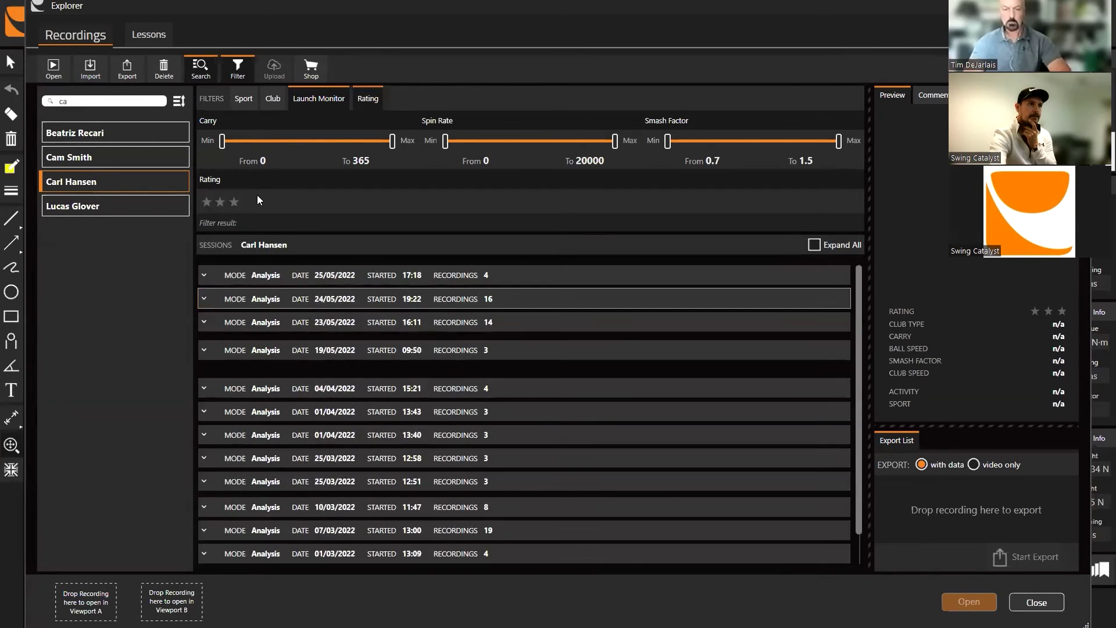
pyautogui.click(355, 104)
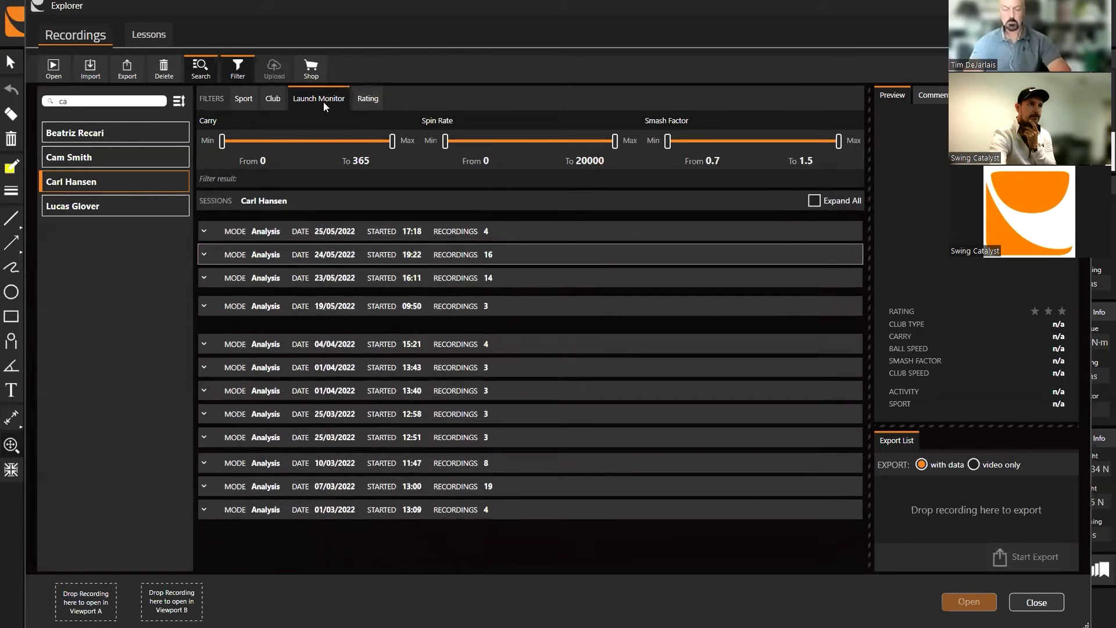
pyautogui.click(323, 102)
# Look through the club filter and the sports in the sport filter, hide the sport filter and close the explorer.
pyautogui.click(272, 103)
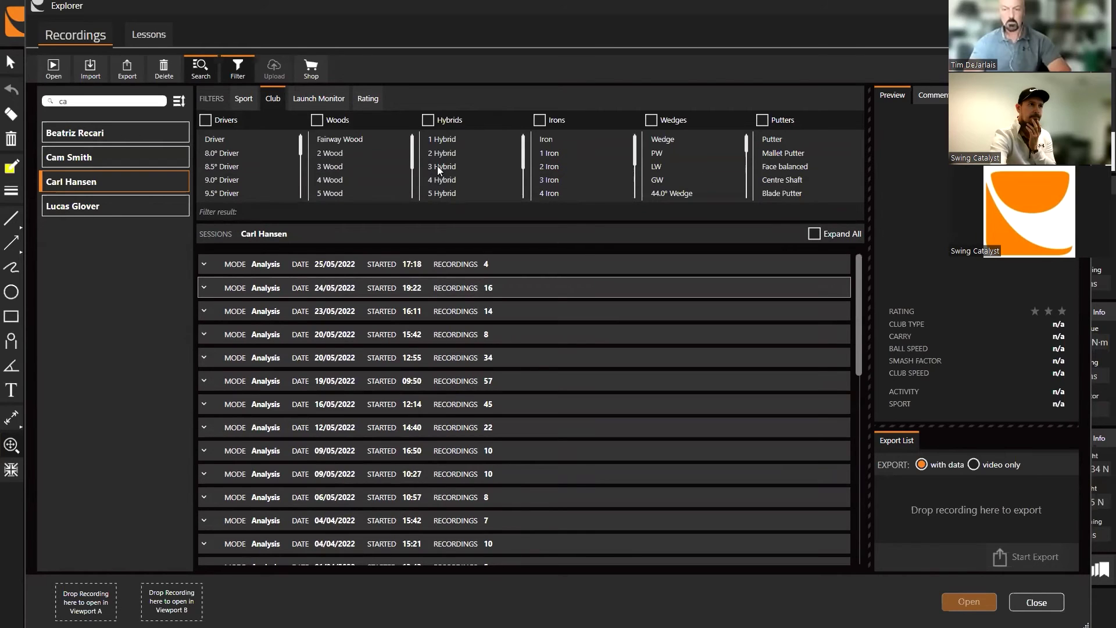
pyautogui.click(247, 103)
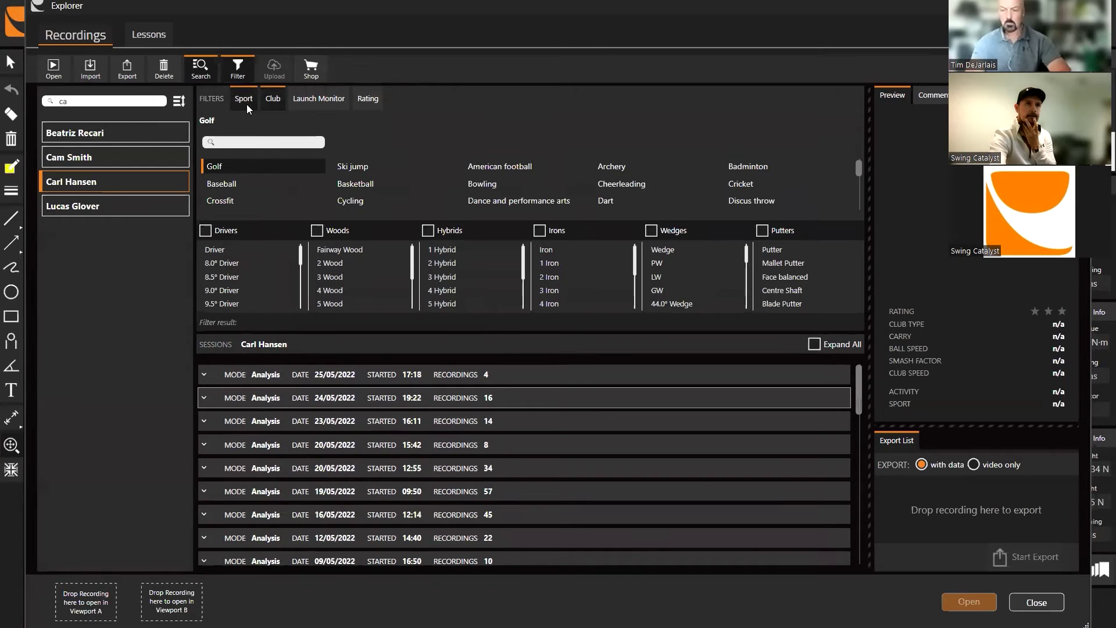
pyautogui.scroll(-6, 744, 185)
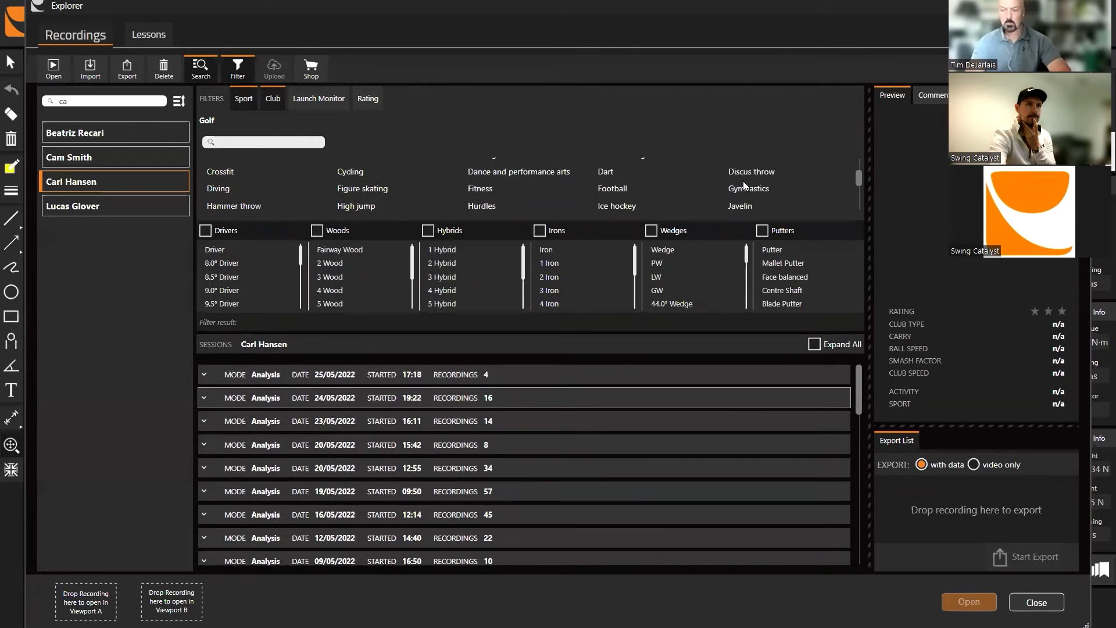
pyautogui.scroll(5, 745, 186)
pyautogui.scroll(1, 744, 186)
pyautogui.scroll(-2, 744, 186)
pyautogui.scroll(2, 744, 186)
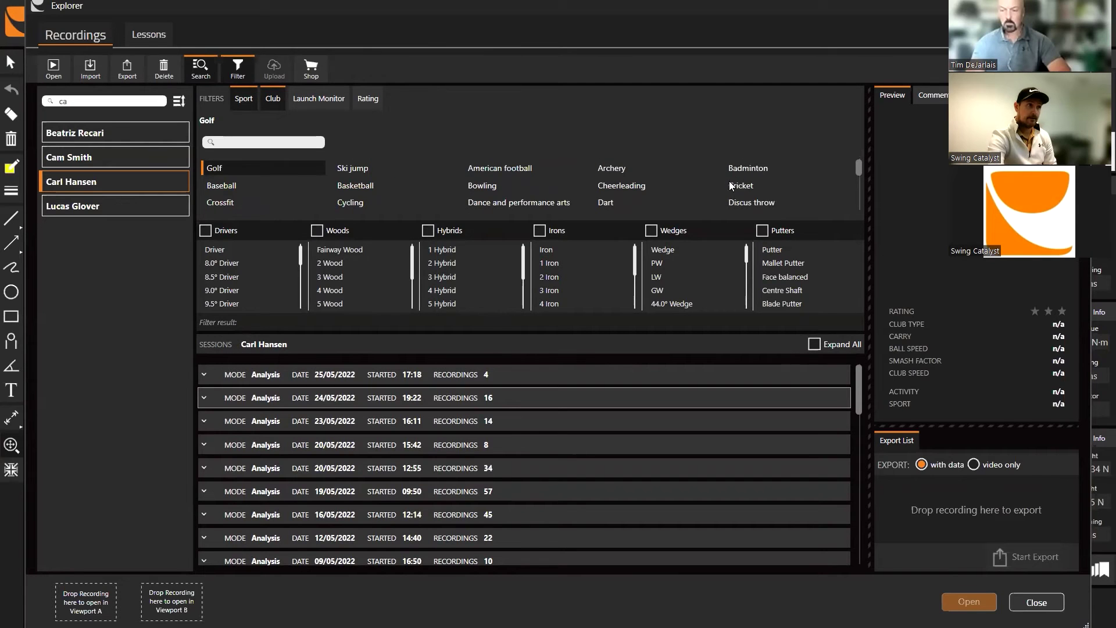
pyautogui.click(237, 103)
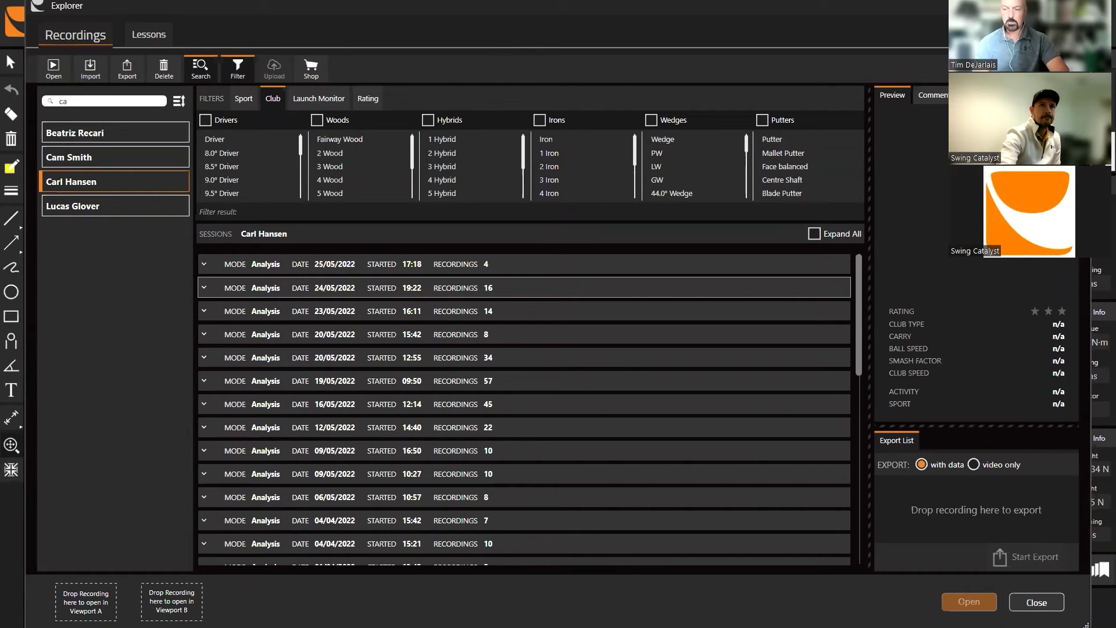
pyautogui.click(1079, 6)
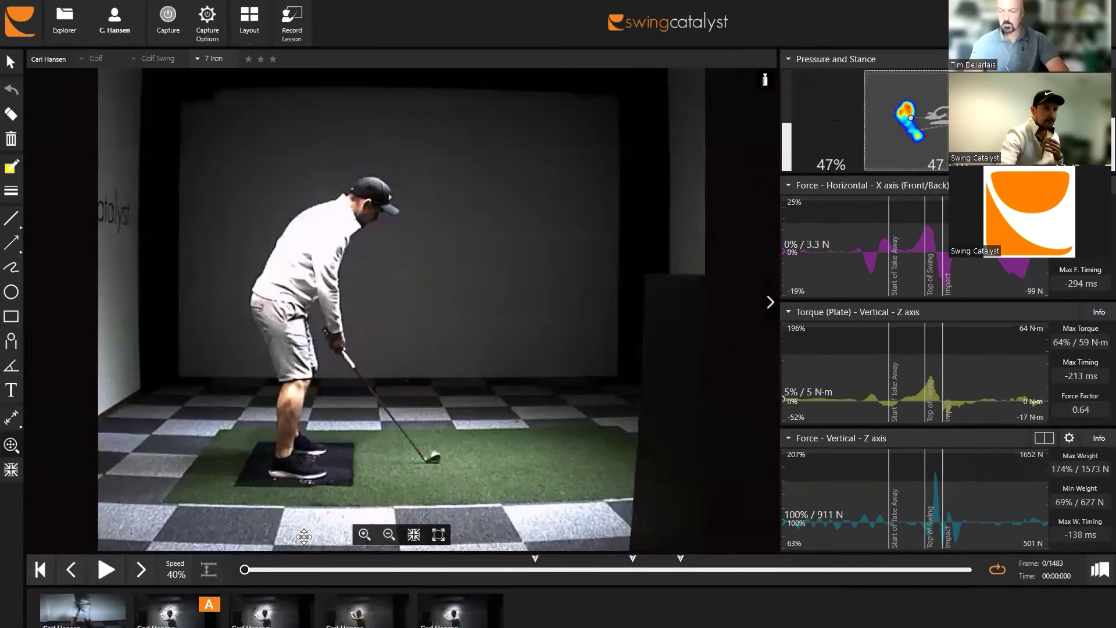
# Show the recording with 2 cameras side by side and hide the data graphs to enlarge the videos.
pyautogui.click(257, 46)
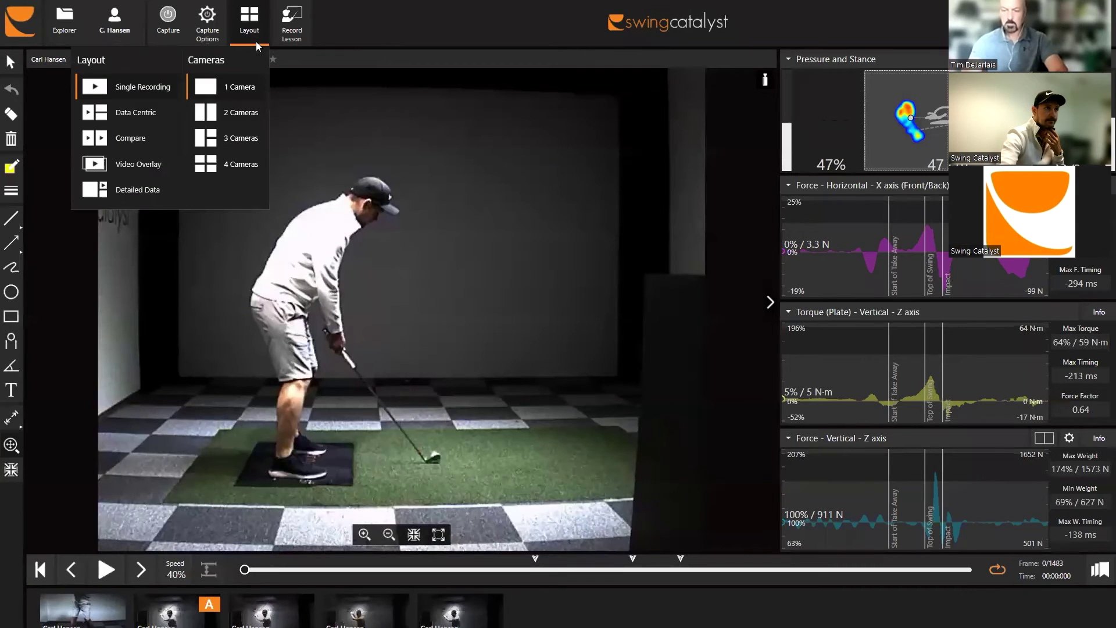
pyautogui.click(238, 112)
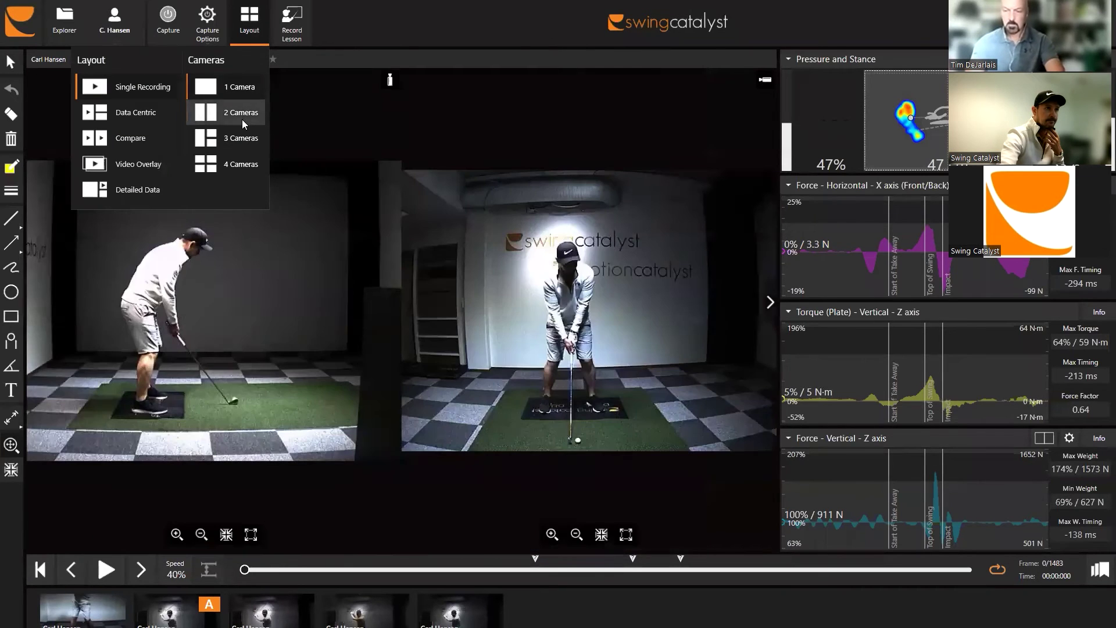
pyautogui.click(769, 303)
pyautogui.click(769, 302)
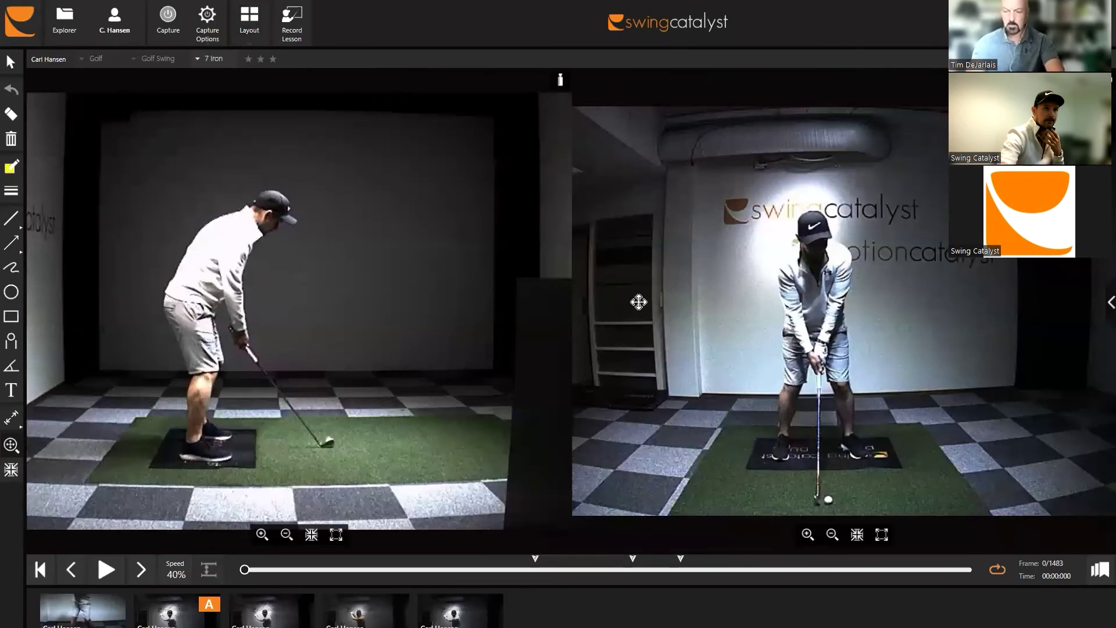
# Record a few seconds of screen actions as a lesson and stop the recording.
pyautogui.click(290, 44)
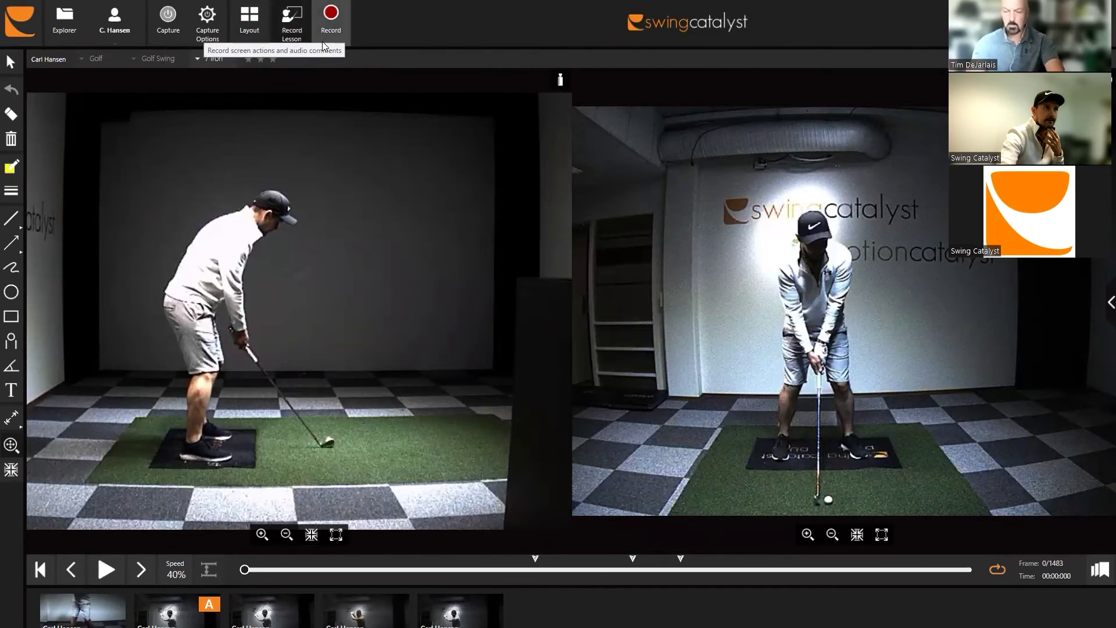
pyautogui.click(322, 41)
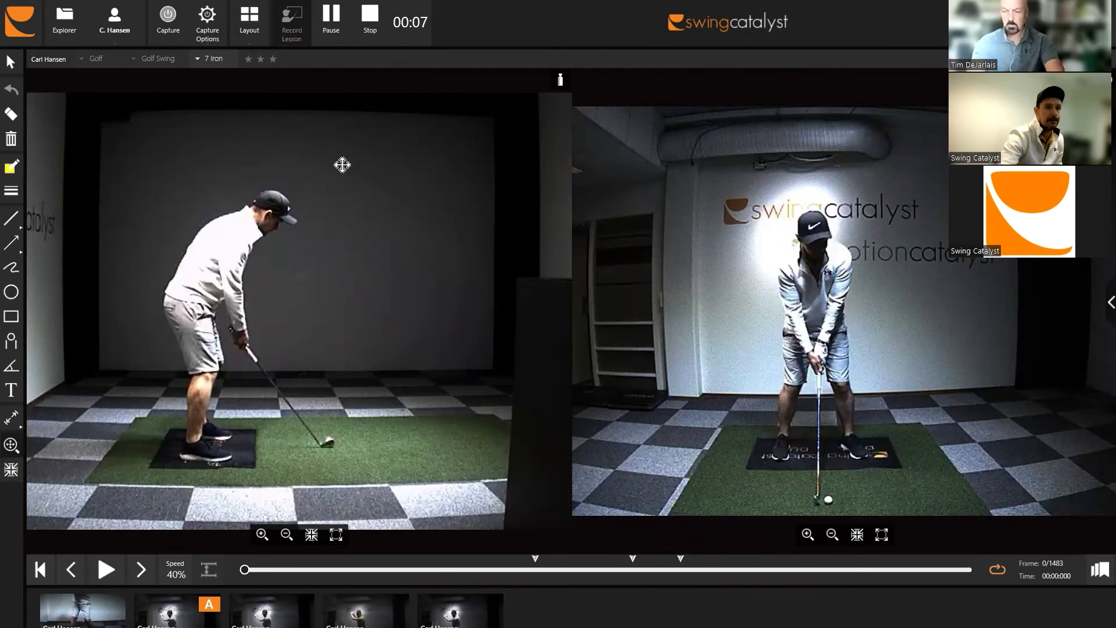
pyautogui.click(361, 50)
pyautogui.click(633, 363)
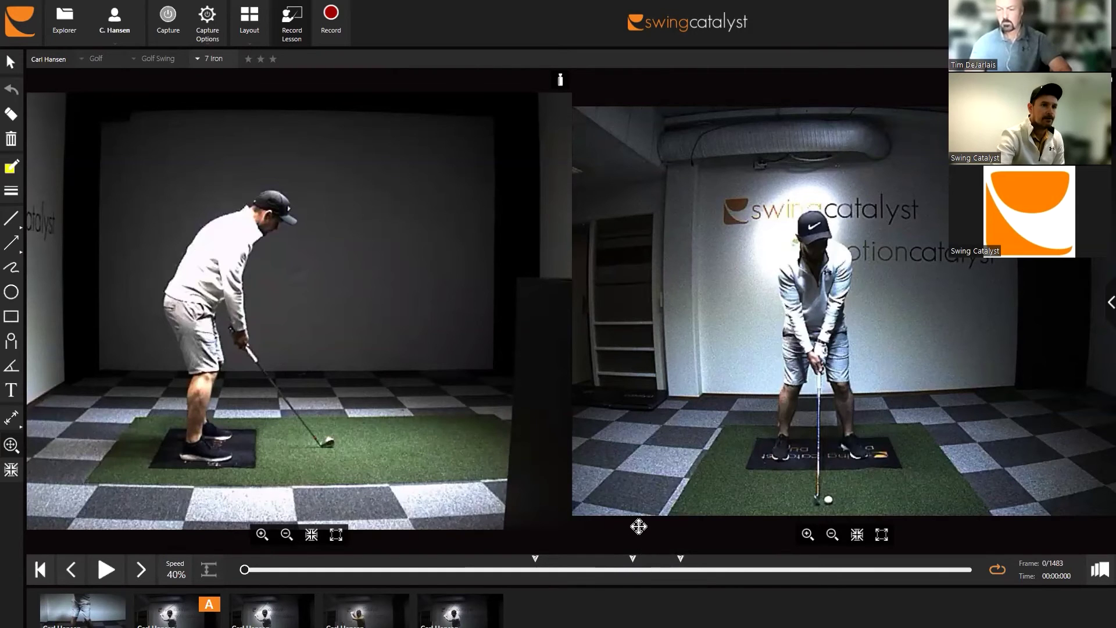
# Set the swing bookmarks on the enlarged timeline, with start of take away at frame 556 and impact at frame 861.
pyautogui.moveTo(657, 573)
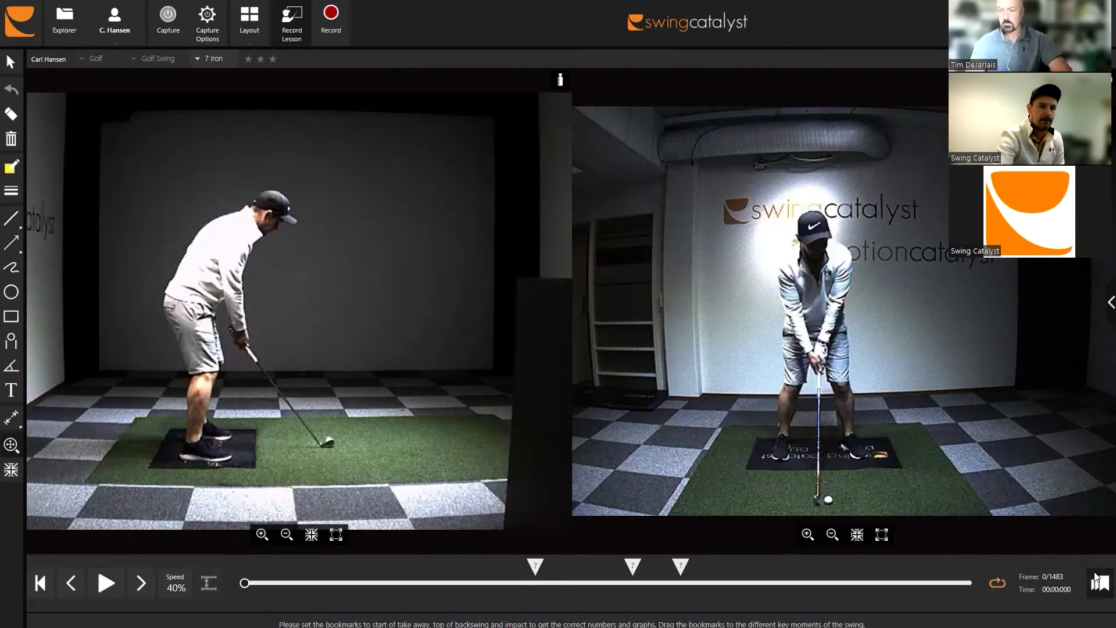
pyautogui.moveTo(526, 570); pyautogui.dragTo(506, 563)
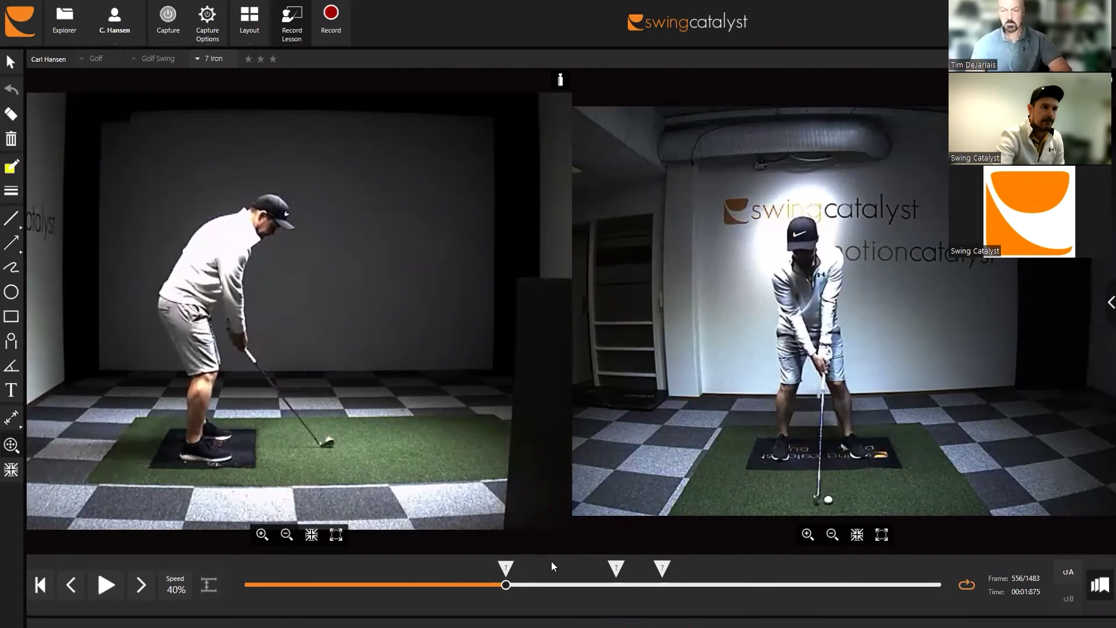
pyautogui.moveTo(610, 563)
pyautogui.mouseDown()
pyautogui.moveTo(598, 566)
pyautogui.moveTo(649, 567)
pyautogui.mouseUp()
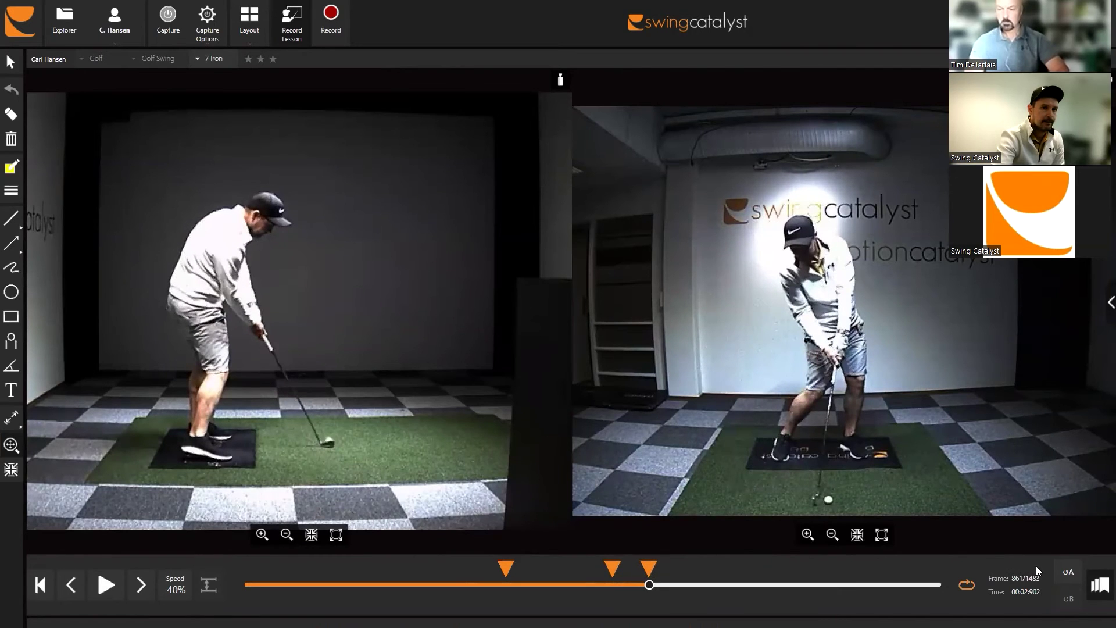
pyautogui.click(1093, 589)
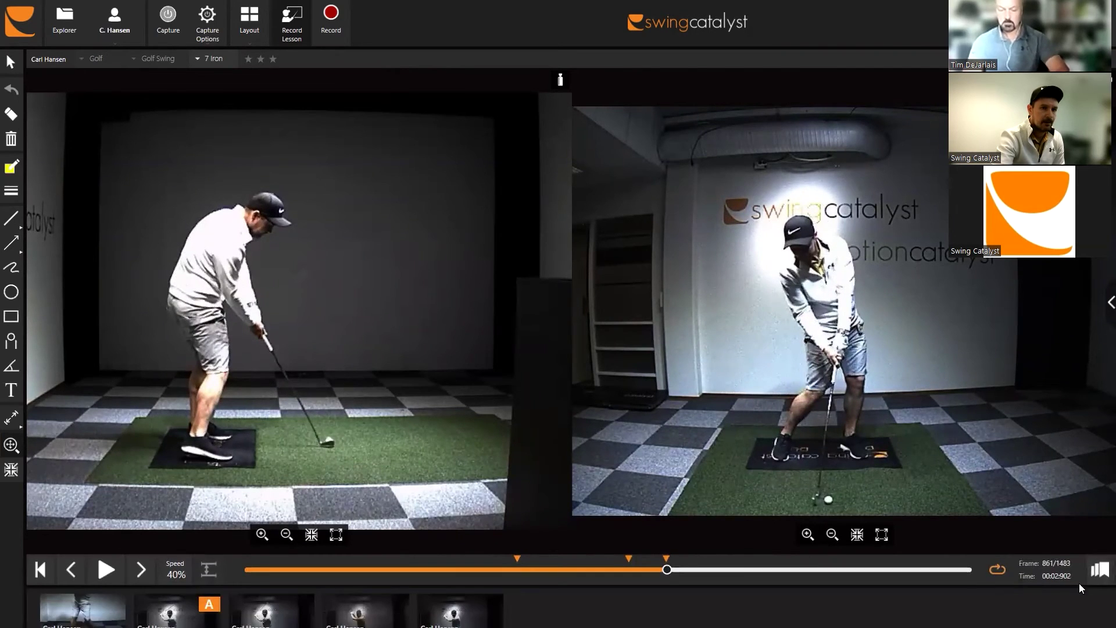
# Set bookmark 1 at frame 546, bookmark 2 at the top of the swing at frame 765 and bookmark 3 at frame 862.
pyautogui.moveTo(666, 571); pyautogui.dragTo(516, 573)
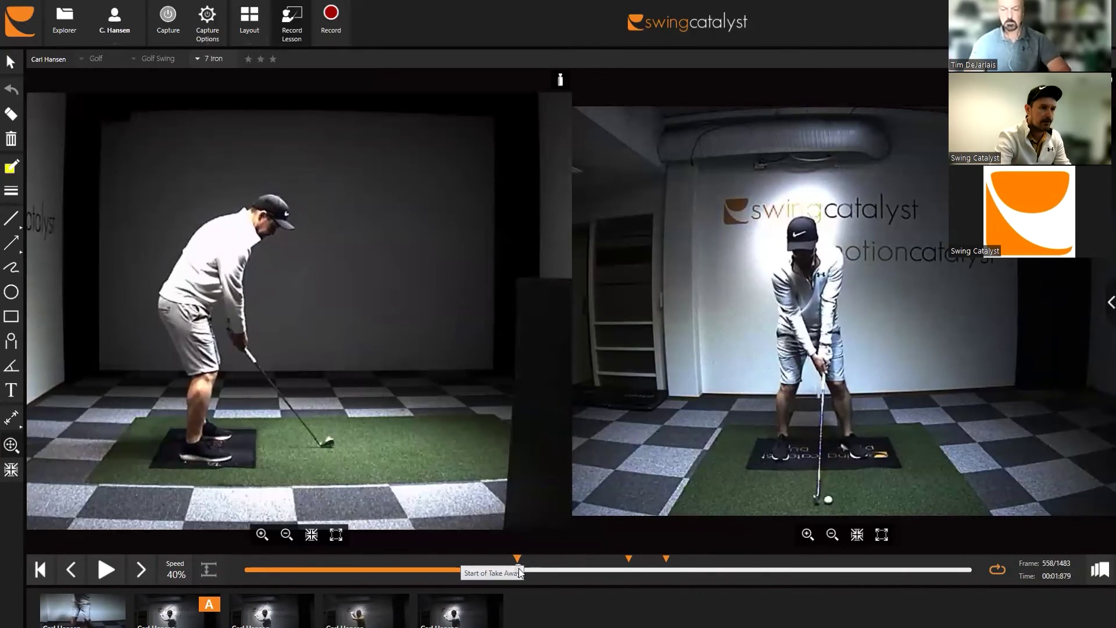
pyautogui.click(517, 573)
pyautogui.moveTo(517, 574); pyautogui.dragTo(659, 574)
pyautogui.hotkey('ctrl', '1')
pyautogui.hotkey('ctrl', '2')
pyautogui.click(660, 559)
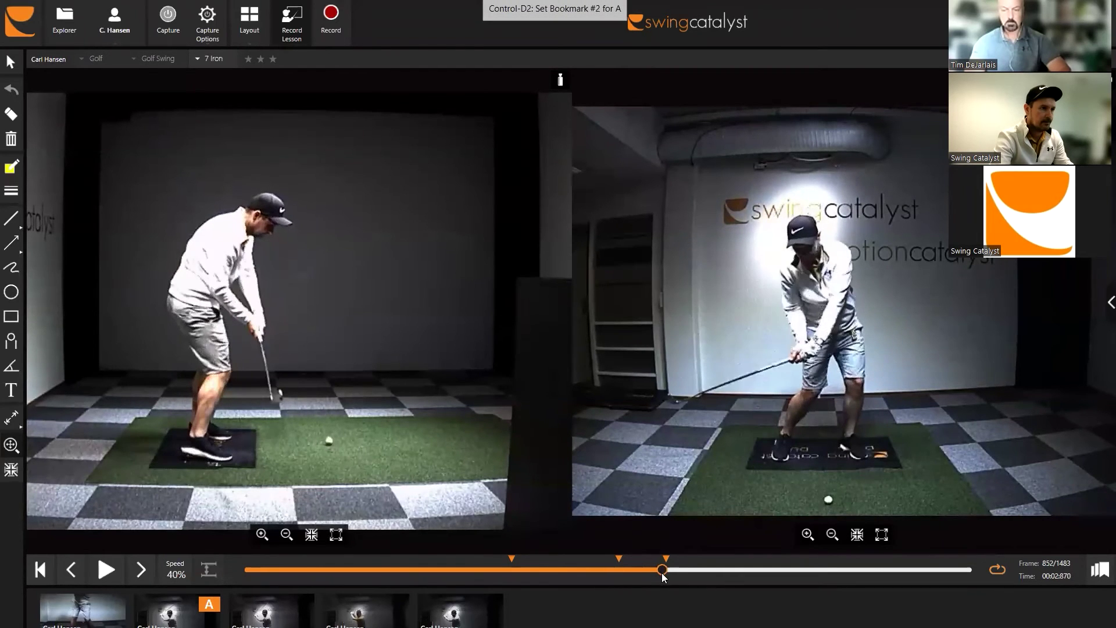
pyautogui.press('Right')
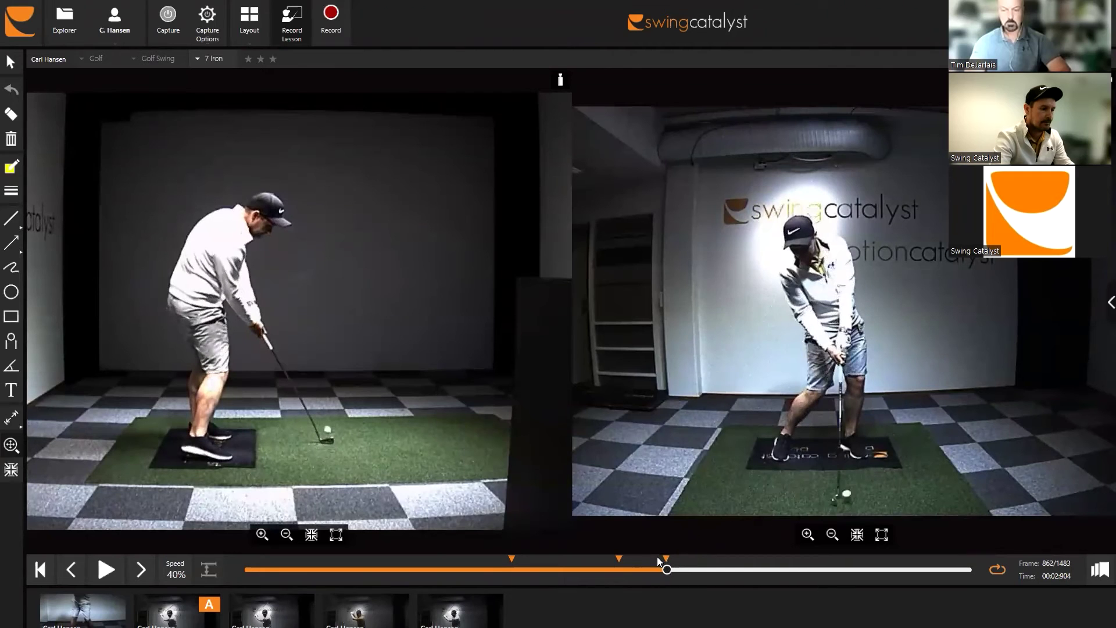
pyautogui.hotkey('ctrl', '3')
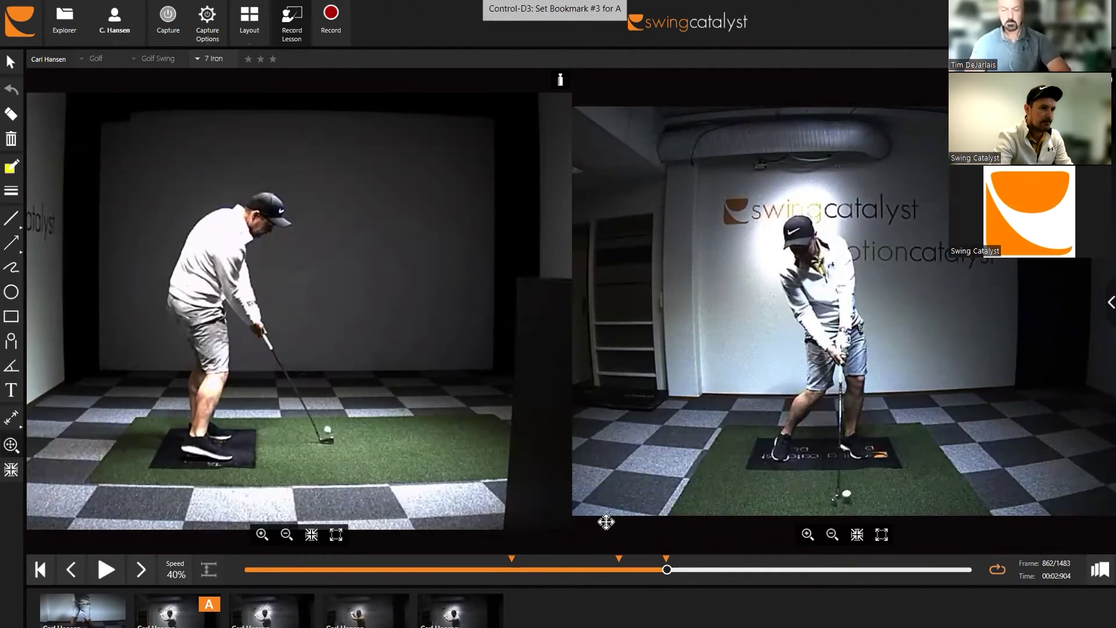
# Jump repeatedly between the three bookmarks to compare take away, top of swing and impact in both camera views.
pyautogui.press('1')
pyautogui.press('2')
pyautogui.press('3')
pyautogui.press('1')
pyautogui.press('3')
pyautogui.press('1')
pyautogui.press('2')
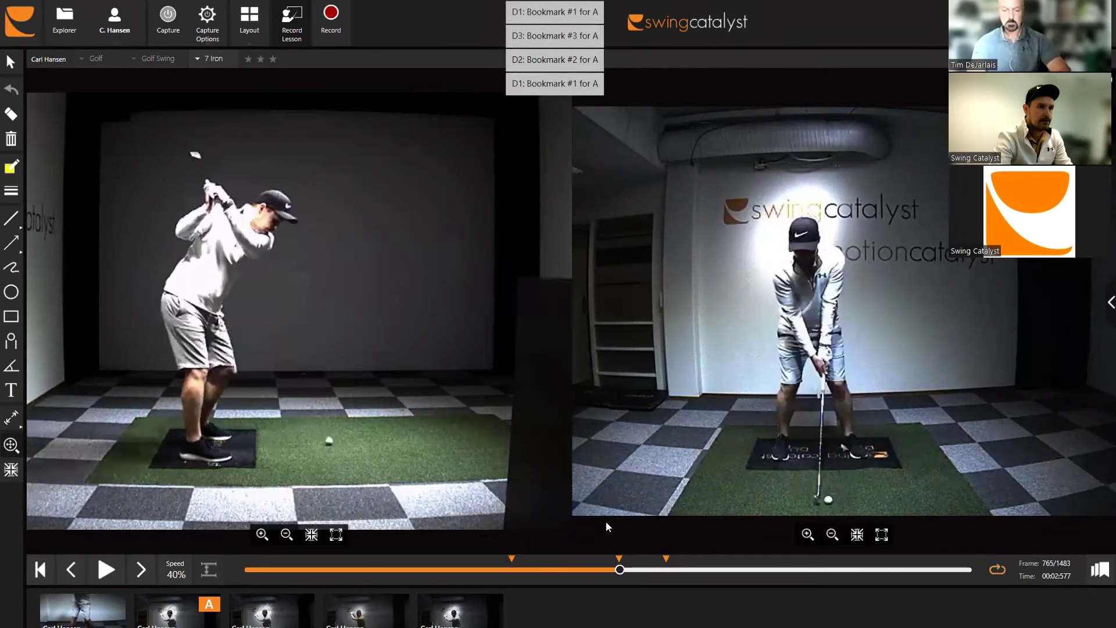
pyautogui.press('3')
pyautogui.press('1')
pyautogui.press('2')
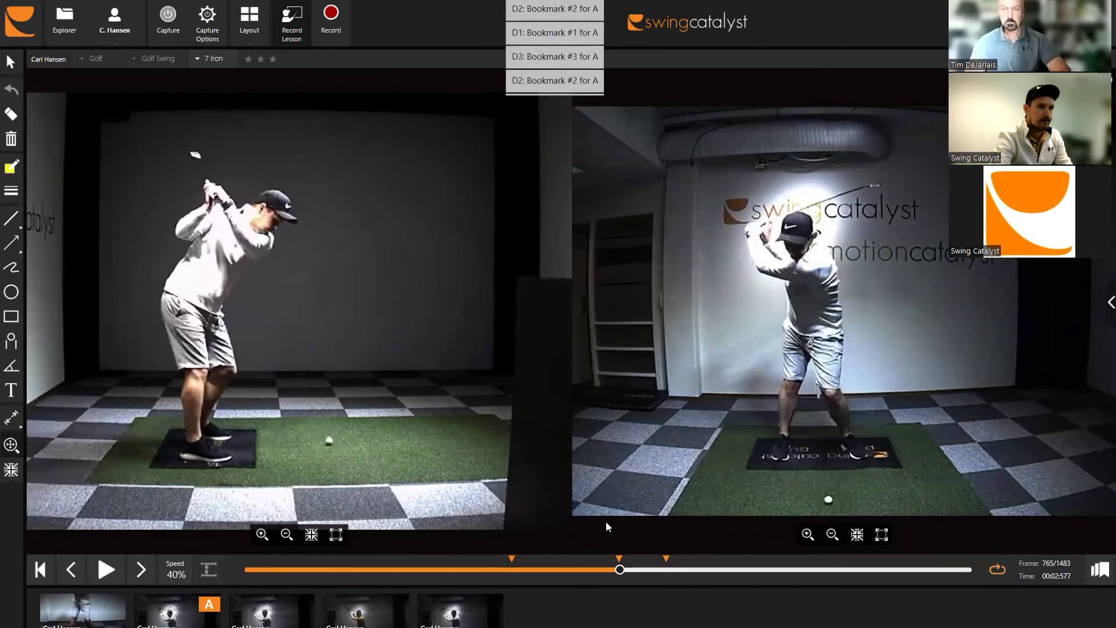
pyautogui.press('3')
pyautogui.press('1')
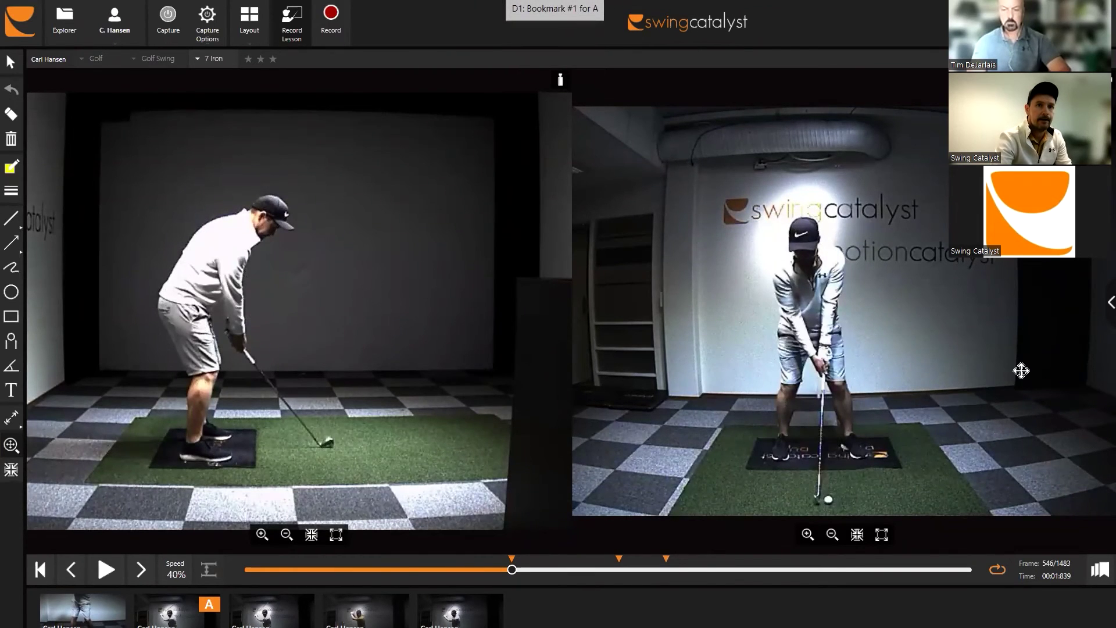
# Show the data graphs again and replace the Force - Horizontal - X axis graph with Tempo and Rhythm.
pyautogui.click(1111, 302)
pyautogui.click(825, 192)
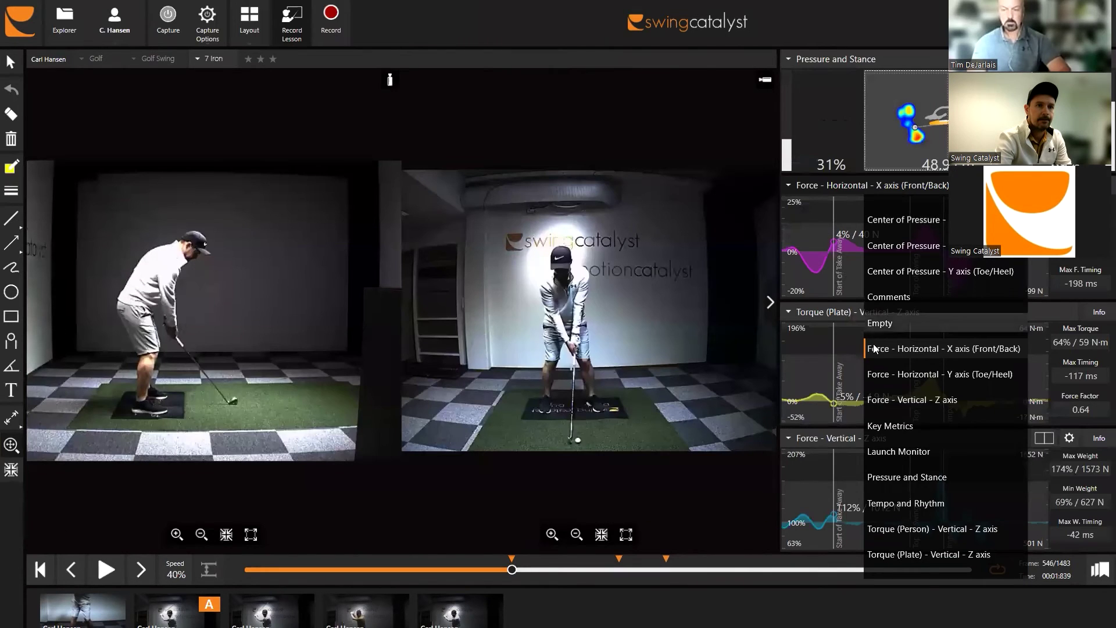
pyautogui.click(897, 495)
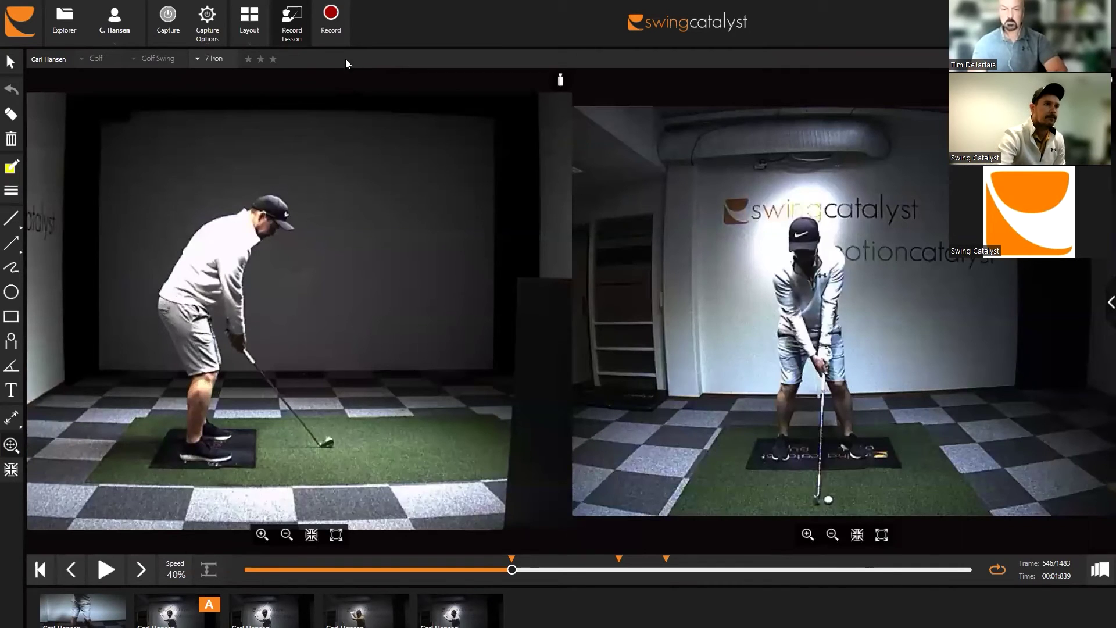
# Start a lesson recording, pause it and draw a yellow line along the club shaft in each camera view.
pyautogui.click(332, 37)
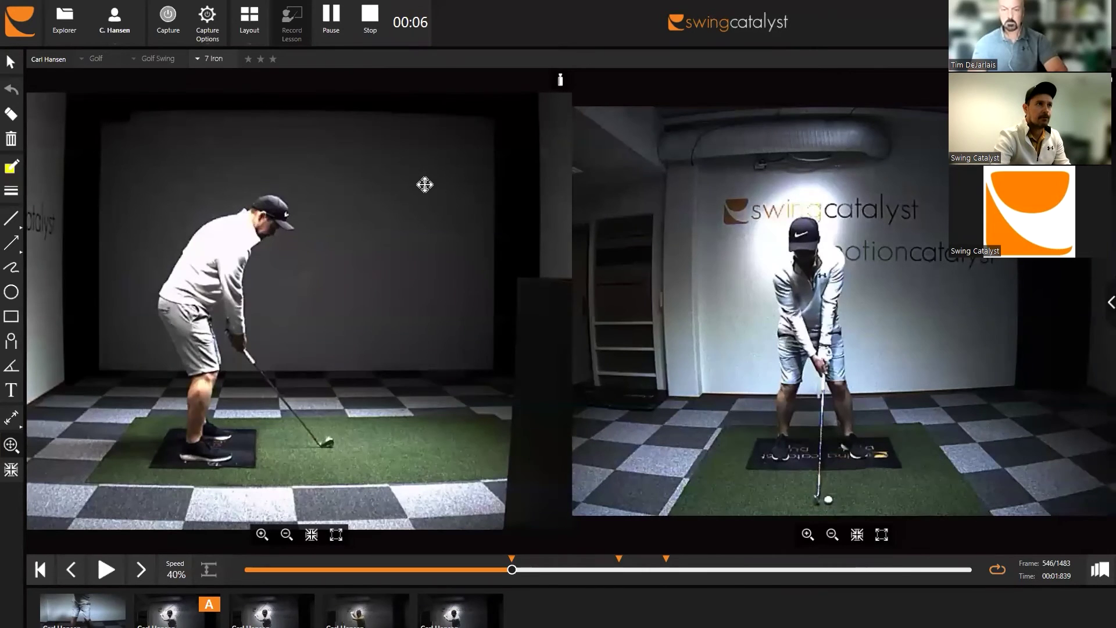
pyautogui.click(339, 44)
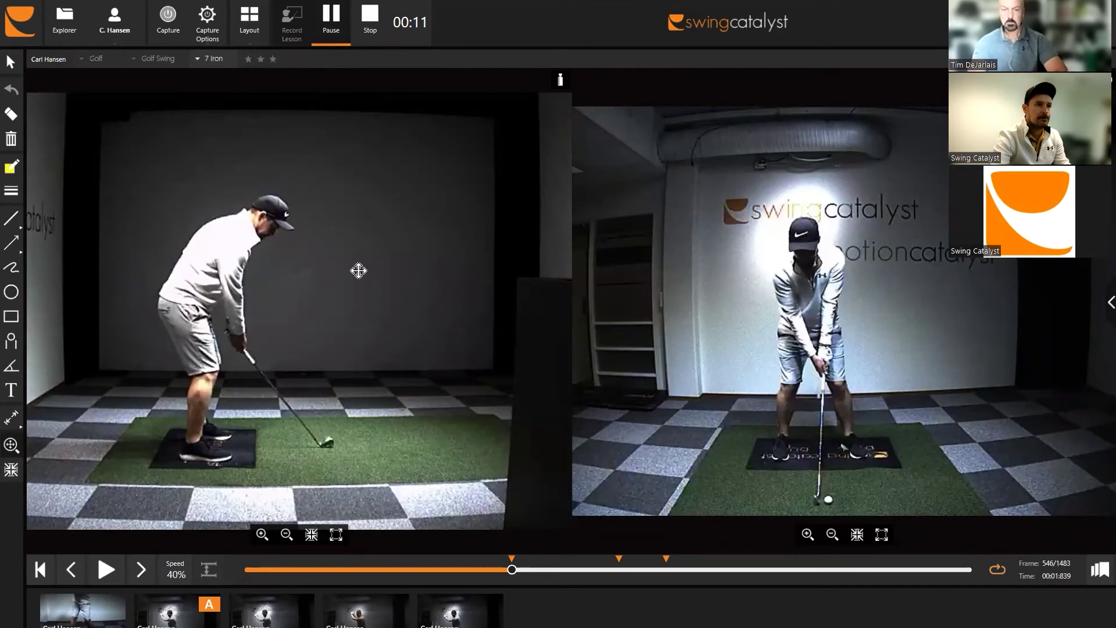
pyautogui.click(11, 218)
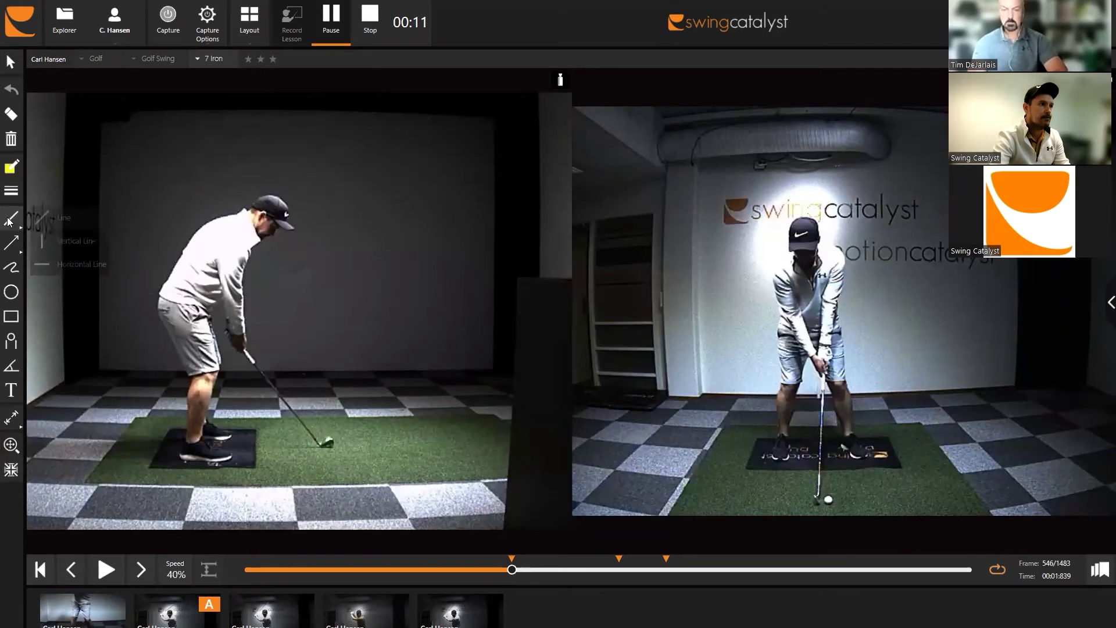
pyautogui.moveTo(326, 446); pyautogui.dragTo(156, 240)
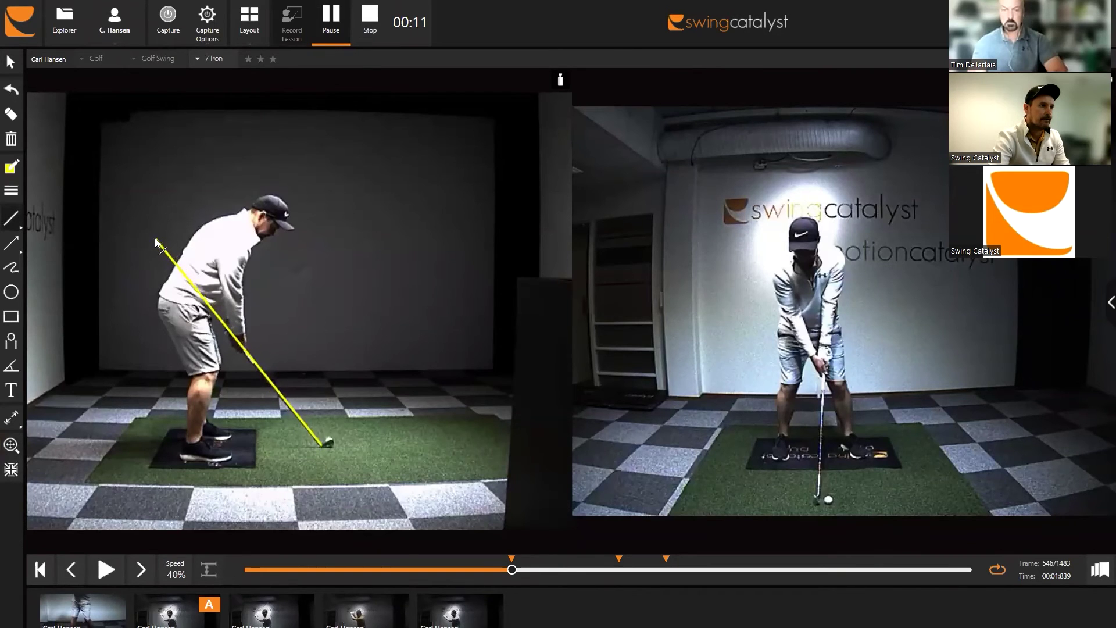
pyautogui.moveTo(821, 499); pyautogui.dragTo(828, 349)
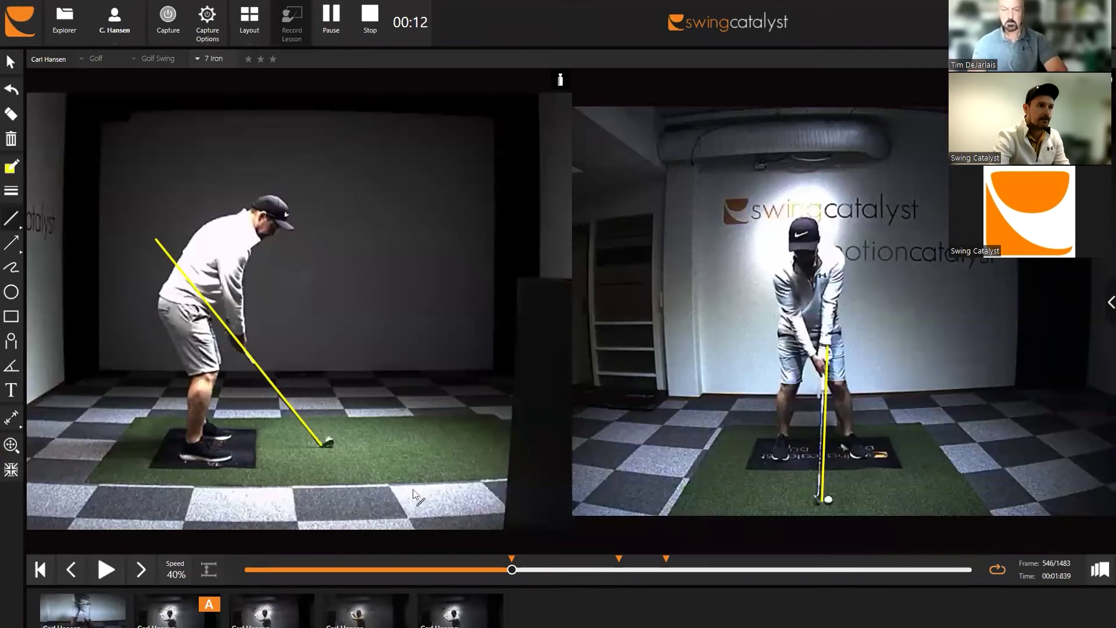
# Scrub the swing to impact at frame 861 during the lesson and return it to address at frame 514.
pyautogui.moveTo(518, 572); pyautogui.dragTo(669, 561)
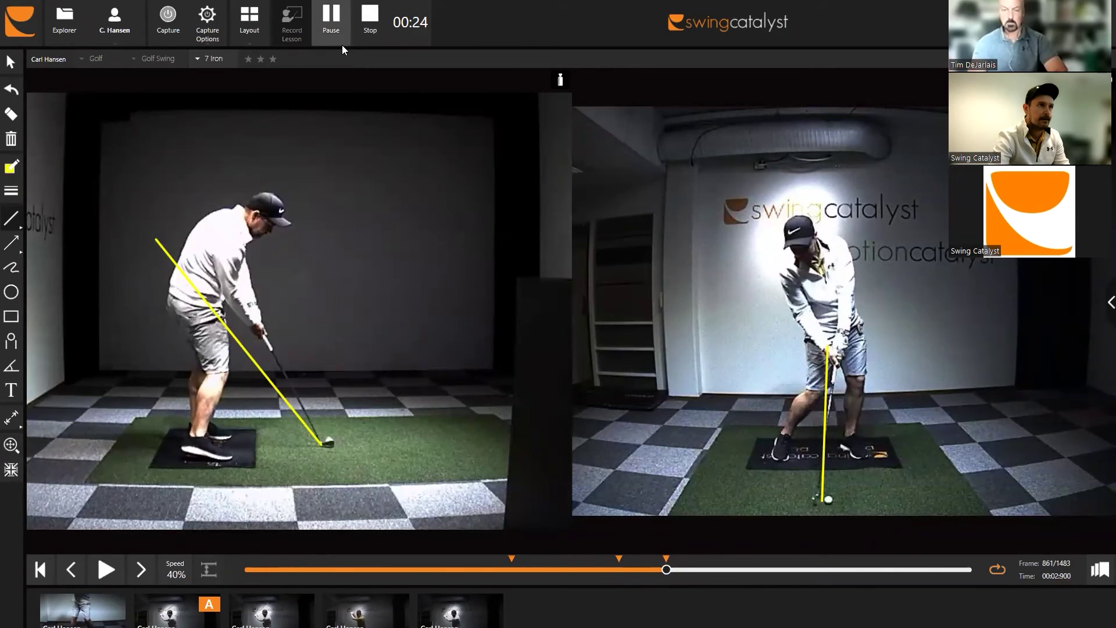
pyautogui.moveTo(667, 573); pyautogui.dragTo(498, 554)
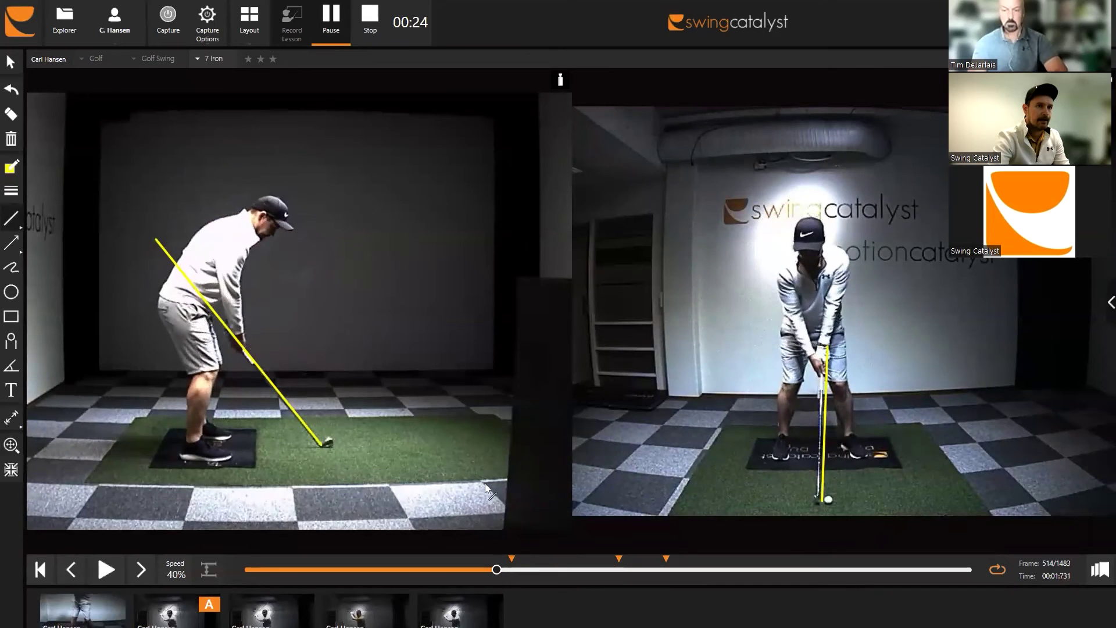
# Place a yellow posture template with a head circle and two vertical body lines over the golfer in the face-on view.
pyautogui.click(11, 341)
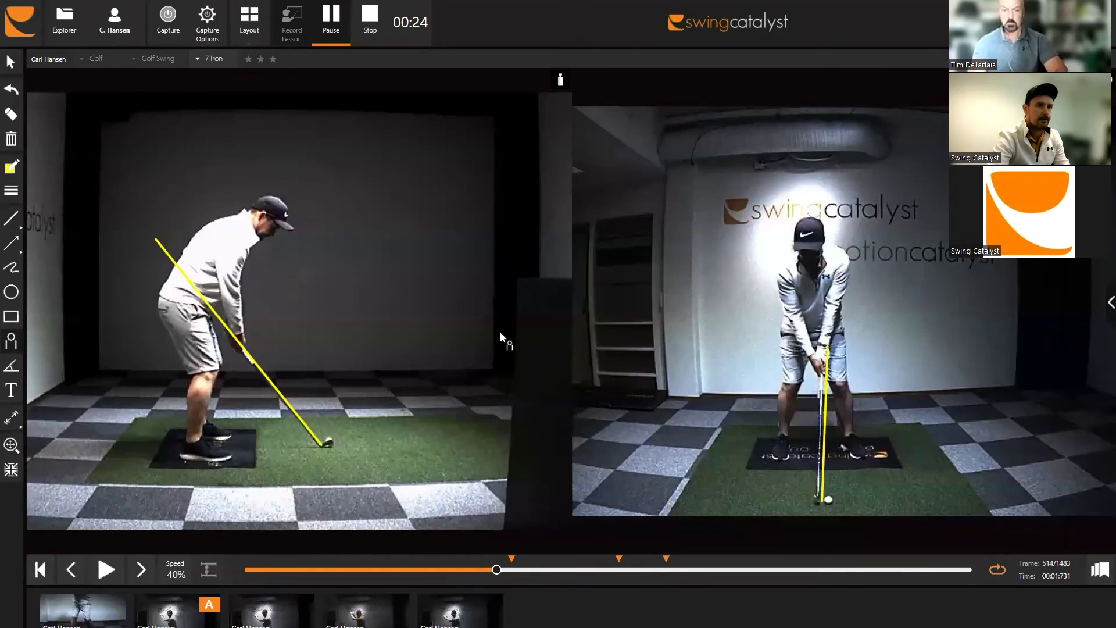
pyautogui.click(824, 263)
pyautogui.moveTo(823, 258); pyautogui.dragTo(837, 211)
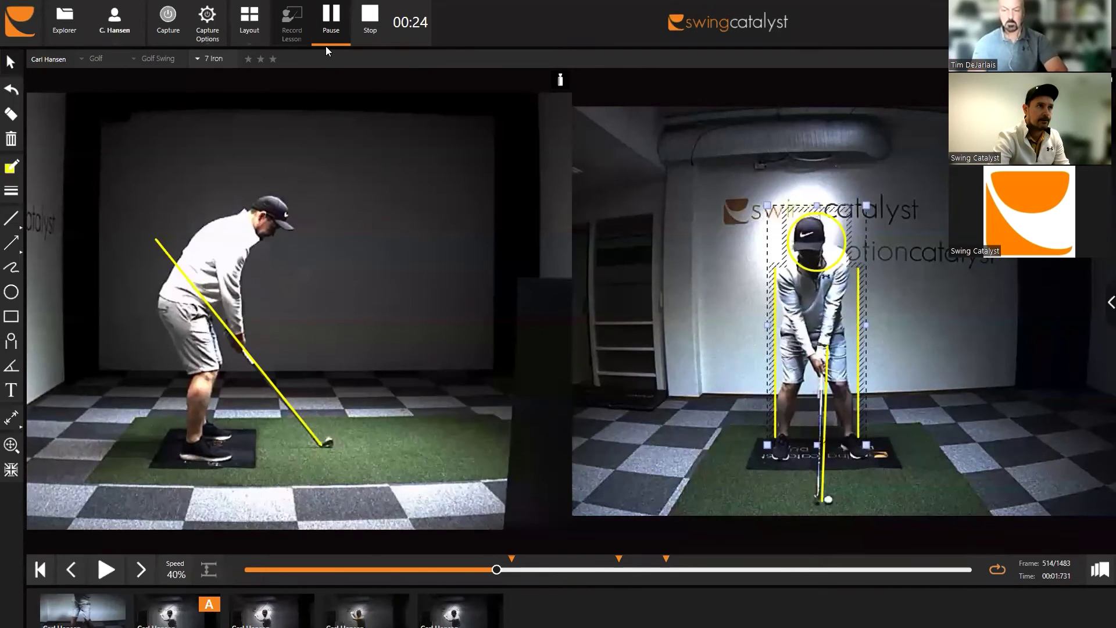
# Resume the lesson, scrub the swing to the follow-through at frame 924 and stop the lesson recording.
pyautogui.moveTo(496, 569); pyautogui.dragTo(695, 534)
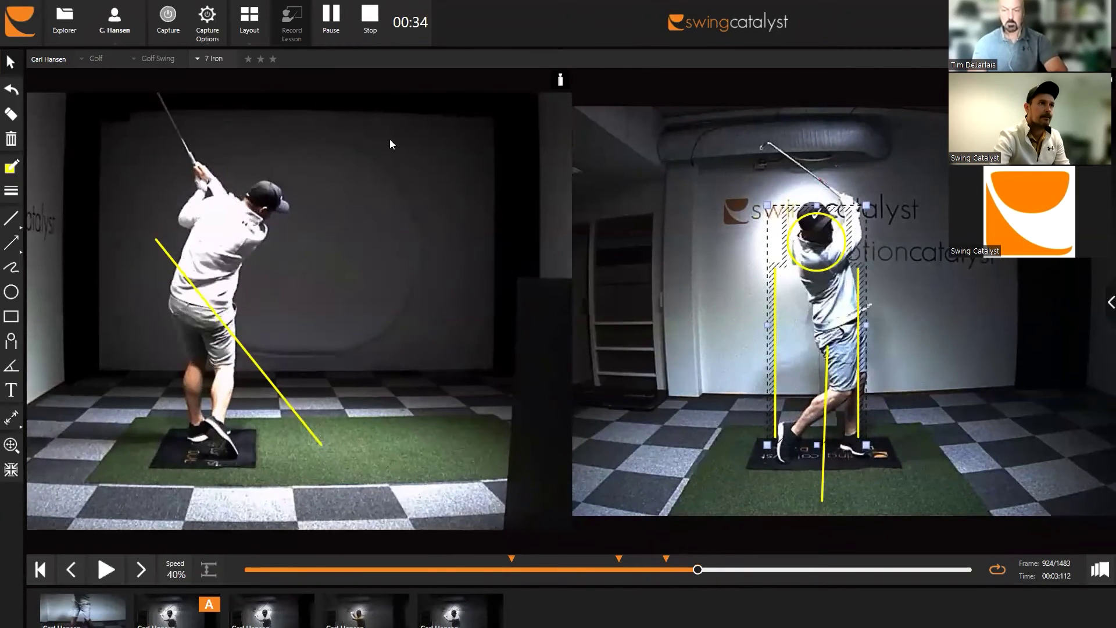
pyautogui.click(372, 24)
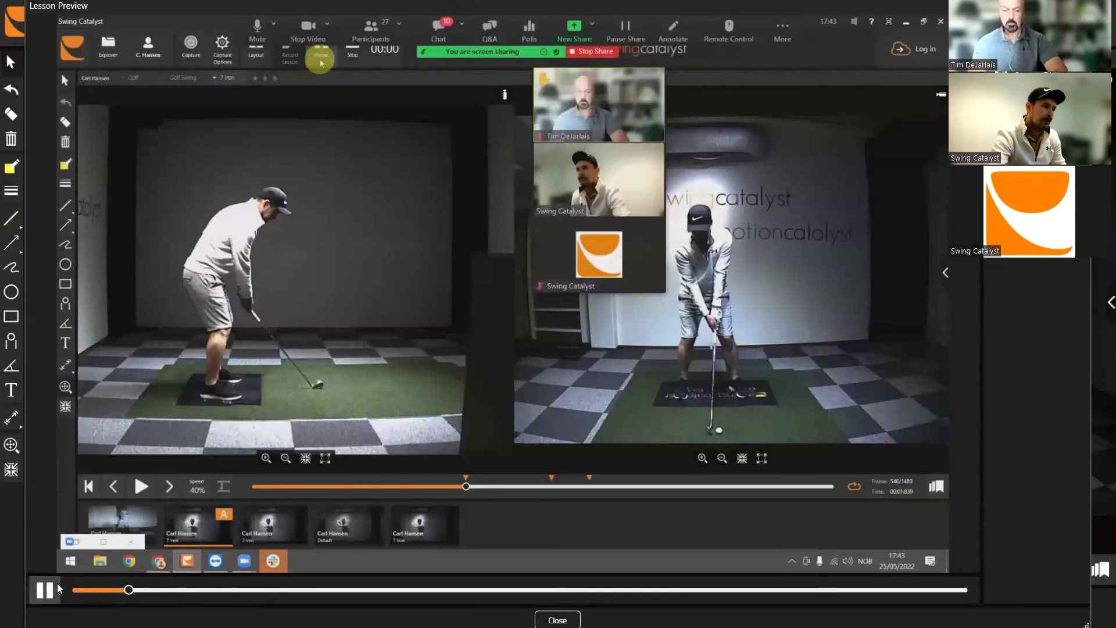
# Play back the recorded lesson in the preview, pausing and resuming to review the drawings and the scrubbed swing.
pyautogui.click(57, 584)
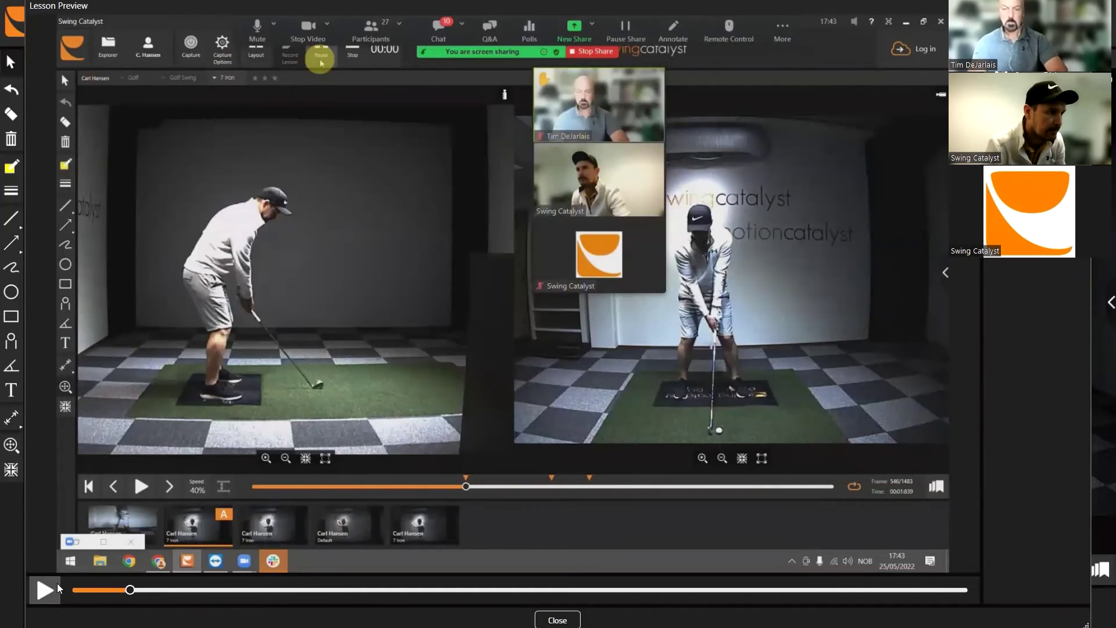
pyautogui.click(57, 583)
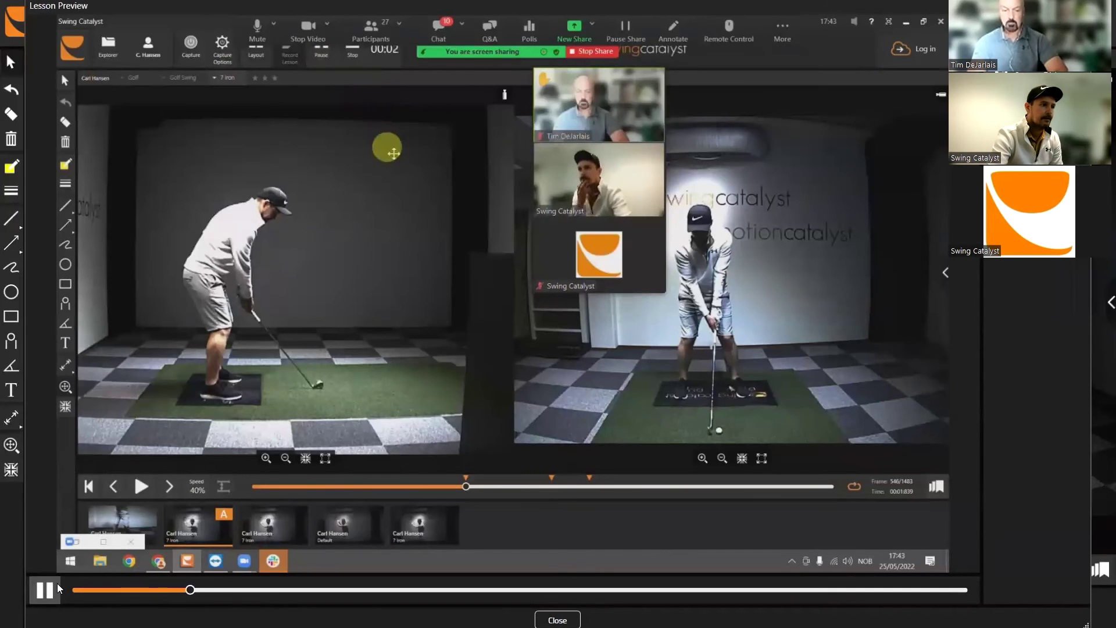
pyautogui.click(57, 584)
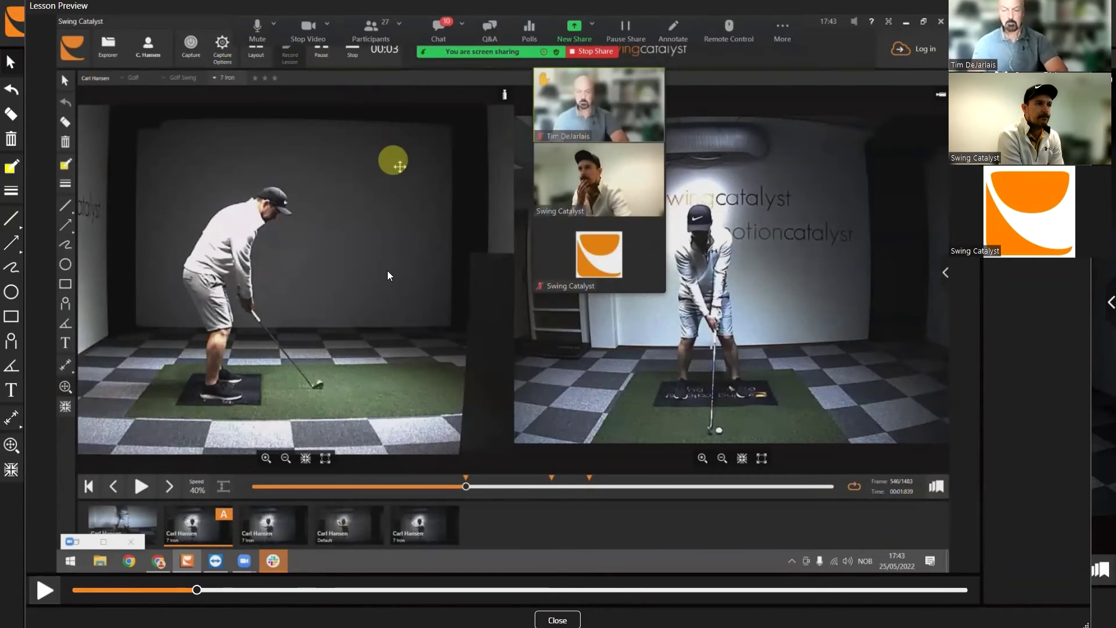
pyautogui.click(58, 597)
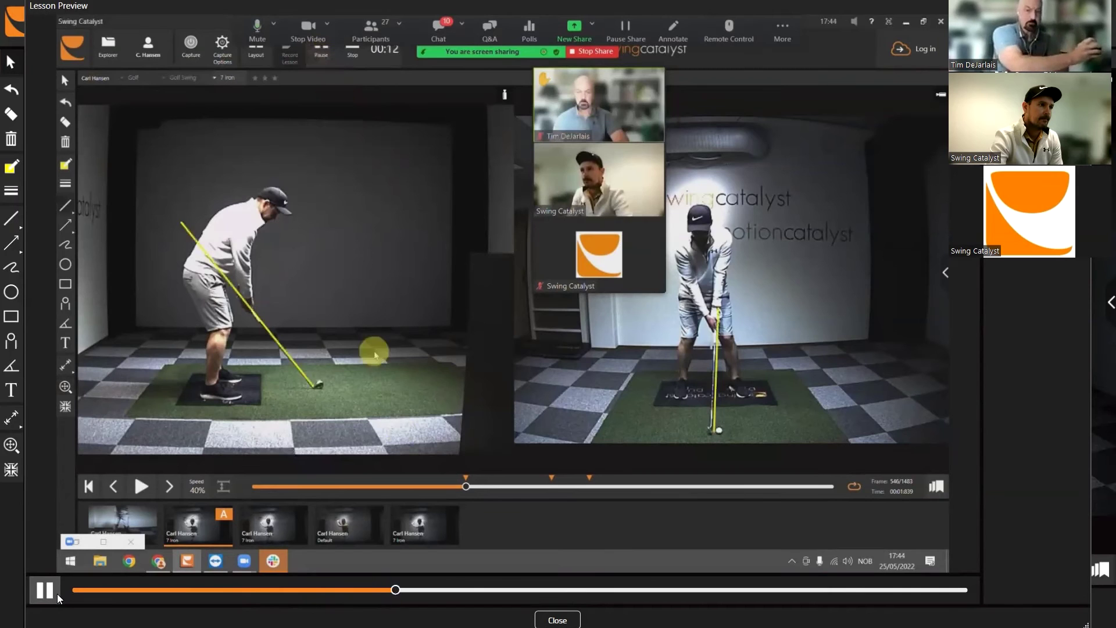
pyautogui.click(57, 594)
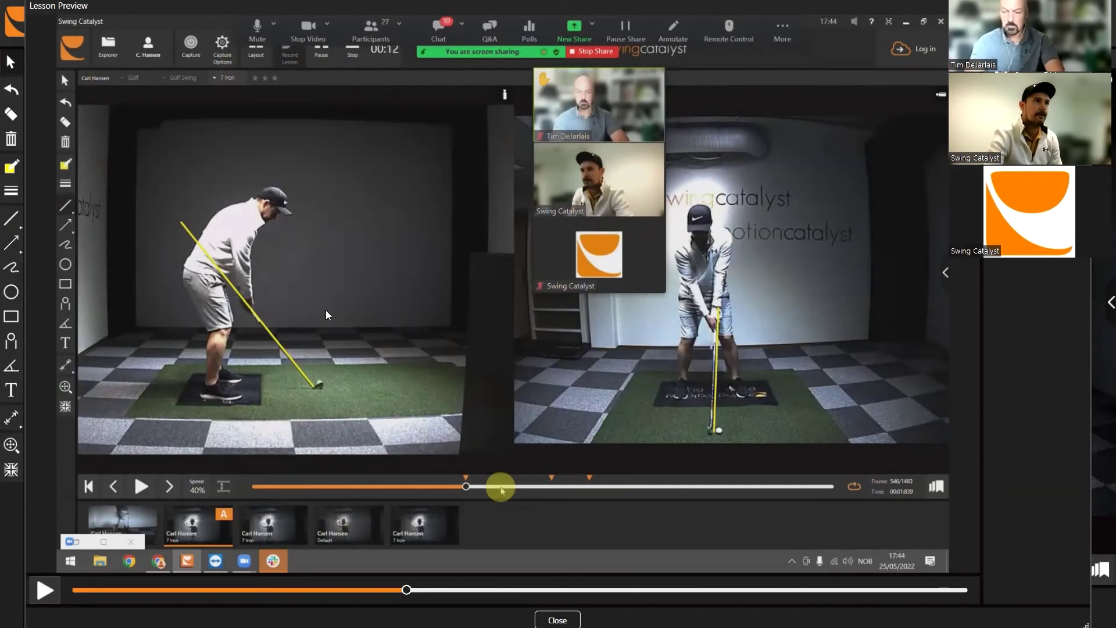
pyautogui.click(38, 599)
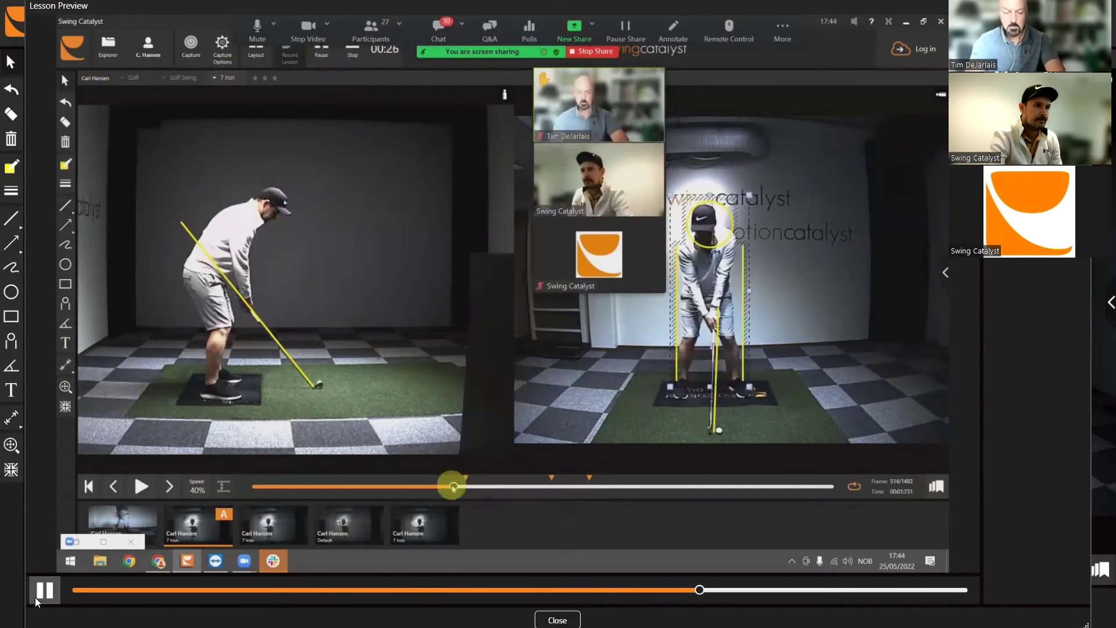
pyautogui.click(41, 593)
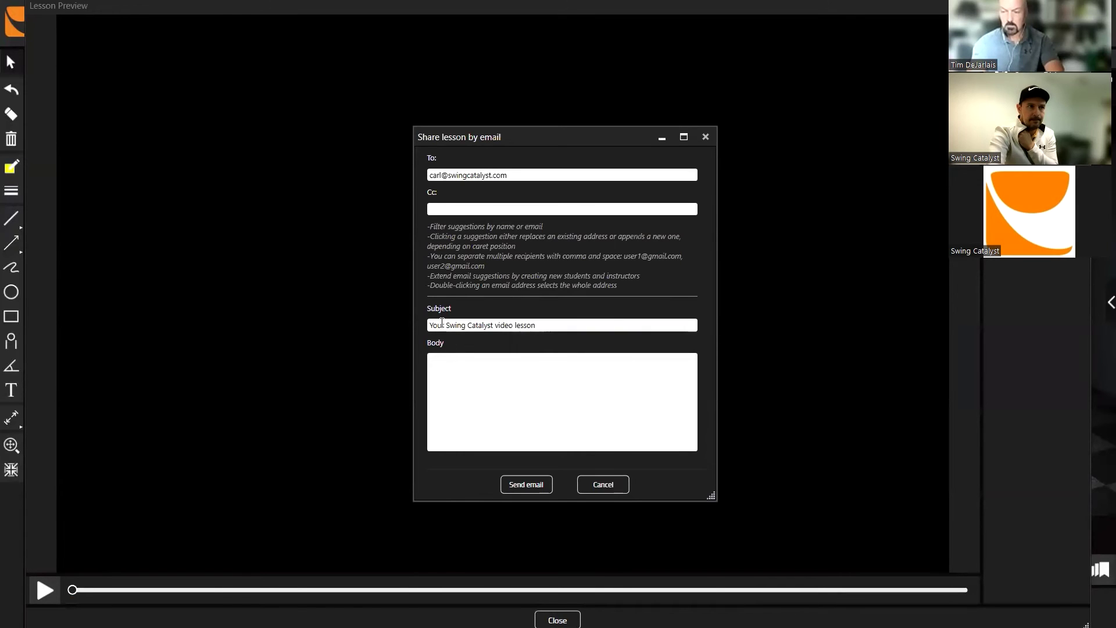
# Inspect the lesson's email sharing, MP4 saving and online sharing dialogs, cancelling each of them.
pyautogui.tripleClick(442, 323)
pyautogui.click(452, 365)
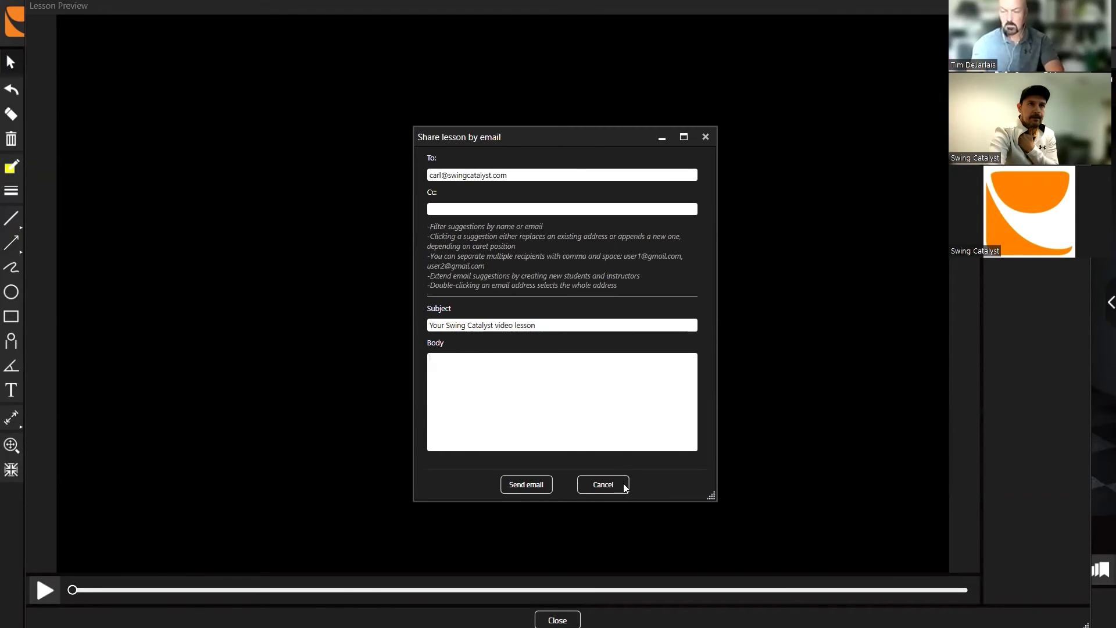
pyautogui.click(603, 484)
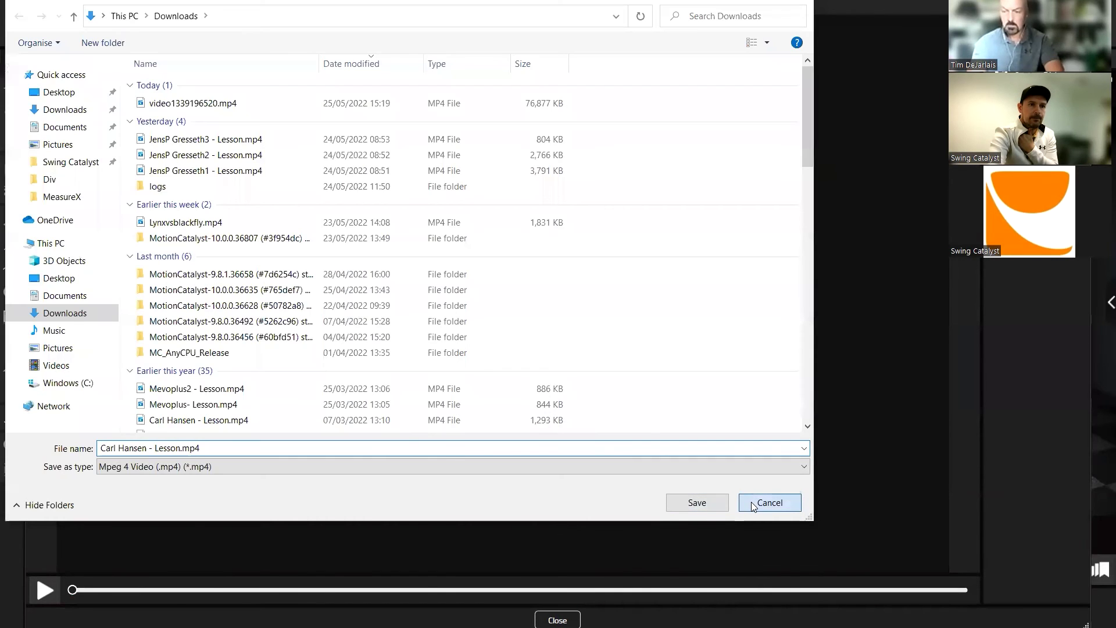
pyautogui.click(769, 502)
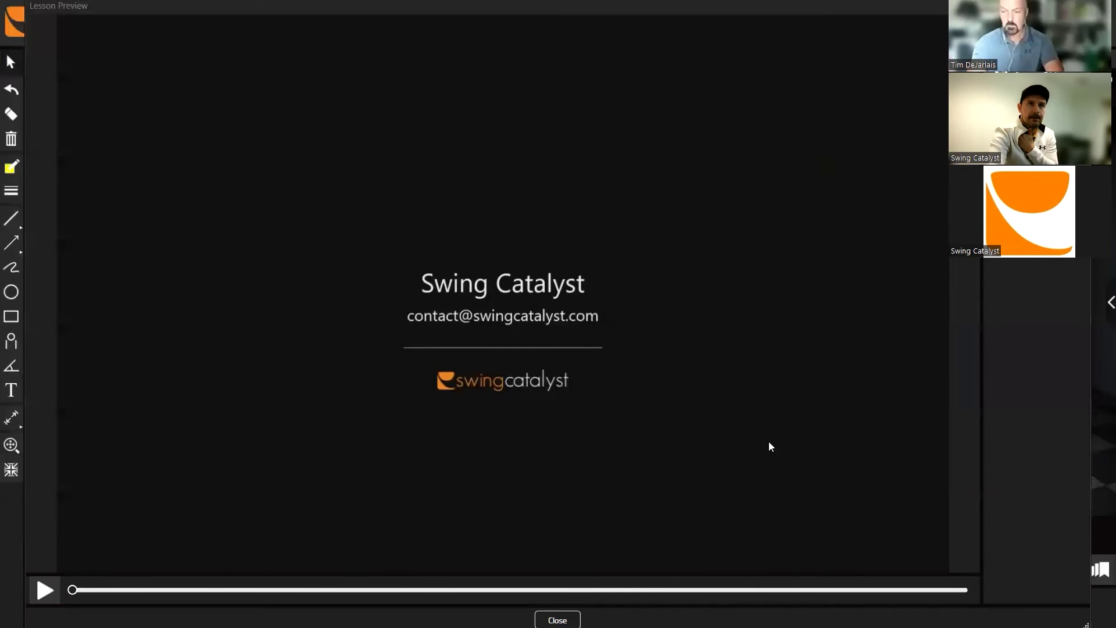
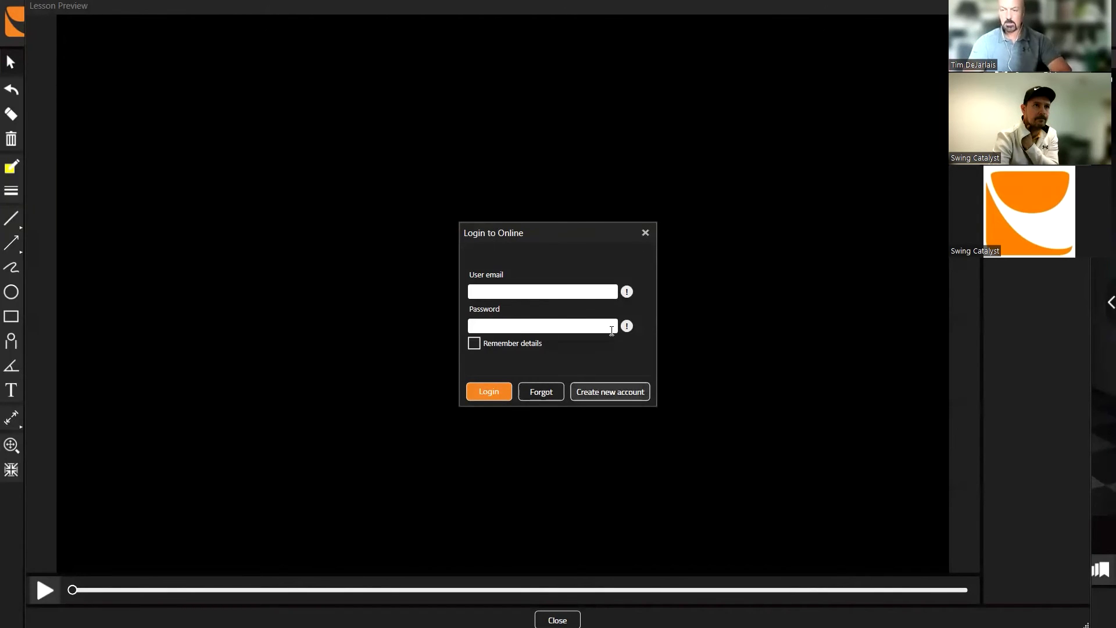
pyautogui.click(646, 232)
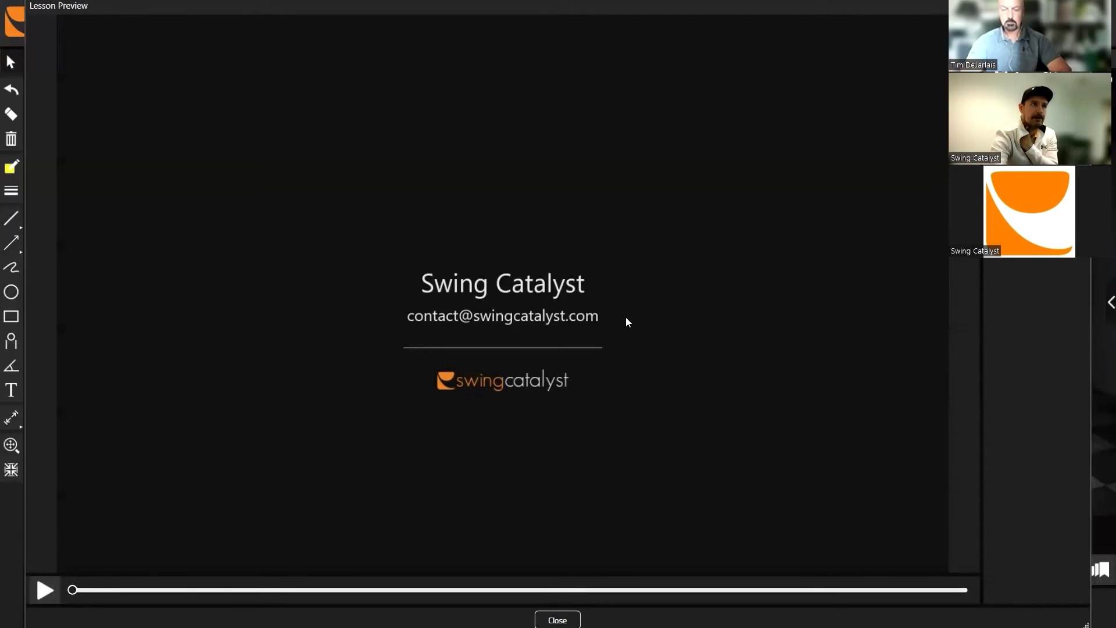
# Close the preview, reopen the 5/25/2022 lesson from the explorer's saved lessons, and return to the swing analysis.
pyautogui.click(558, 620)
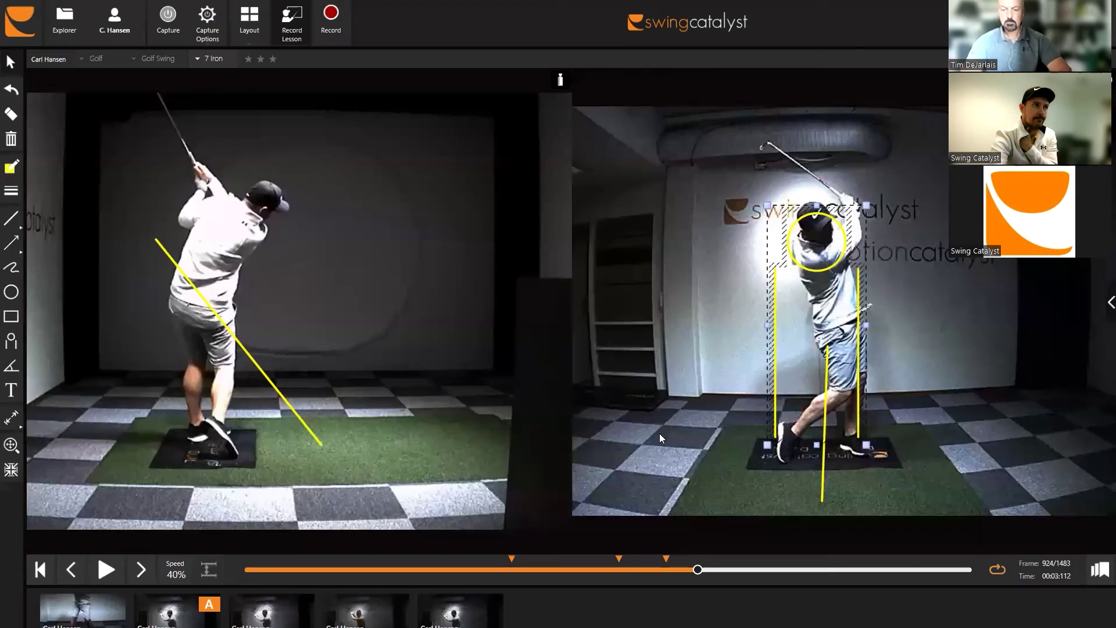
pyautogui.click(69, 24)
pyautogui.click(144, 37)
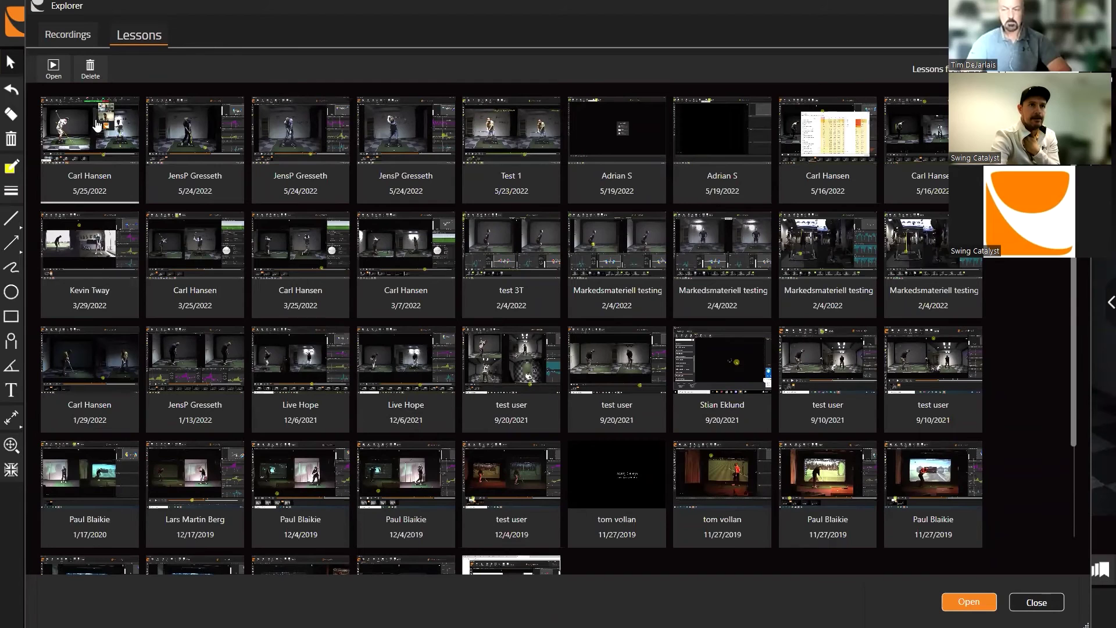
pyautogui.click(98, 125)
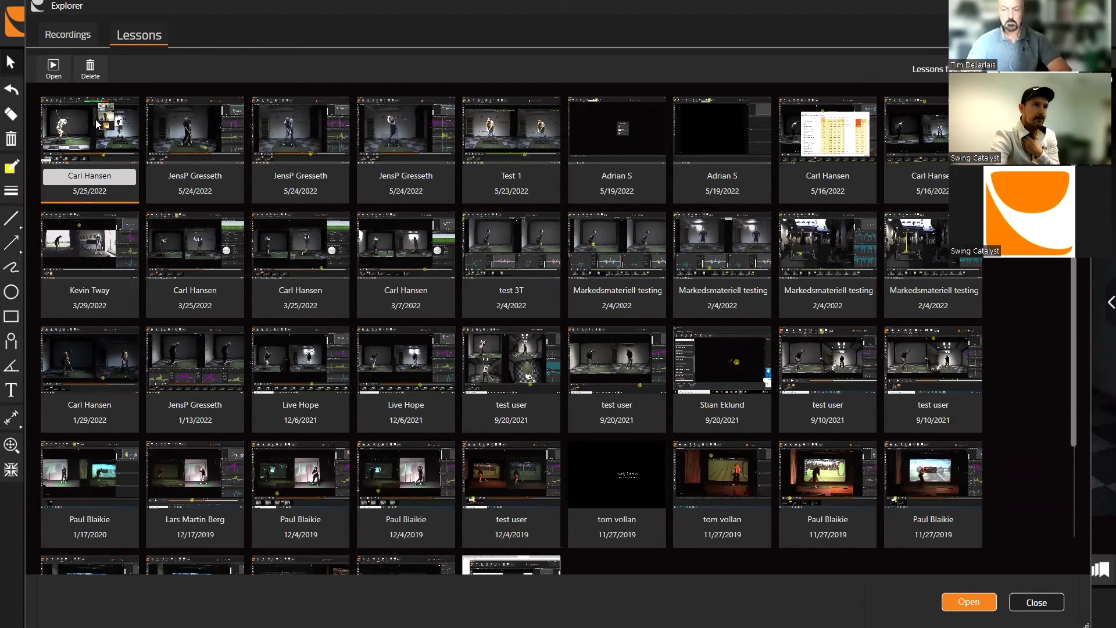
pyautogui.doubleClick(98, 125)
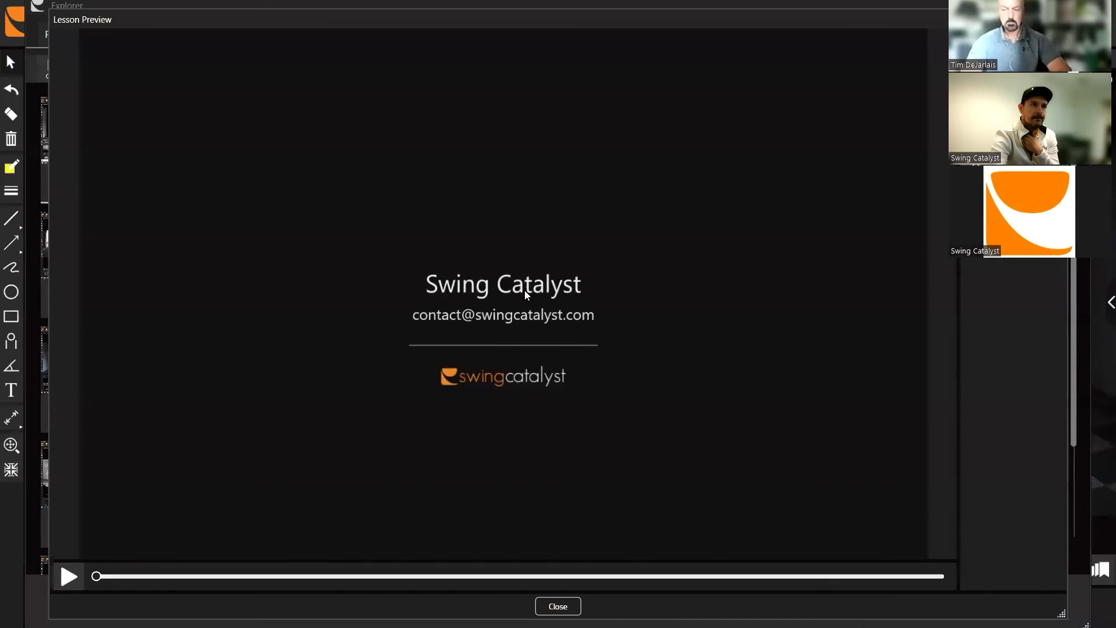
pyautogui.click(556, 604)
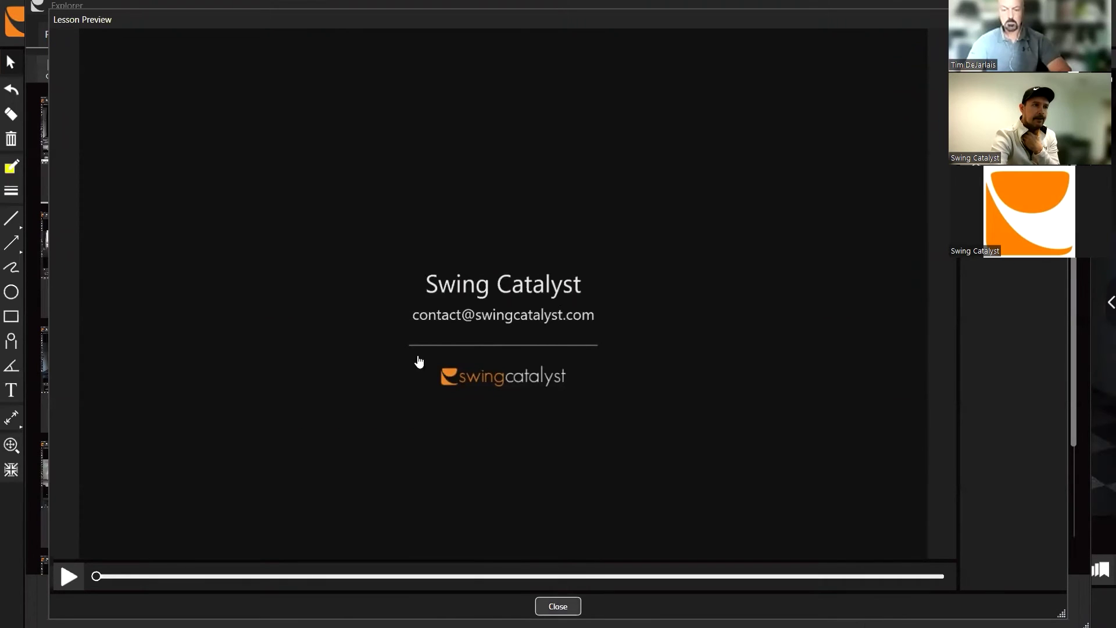
pyautogui.click(48, 35)
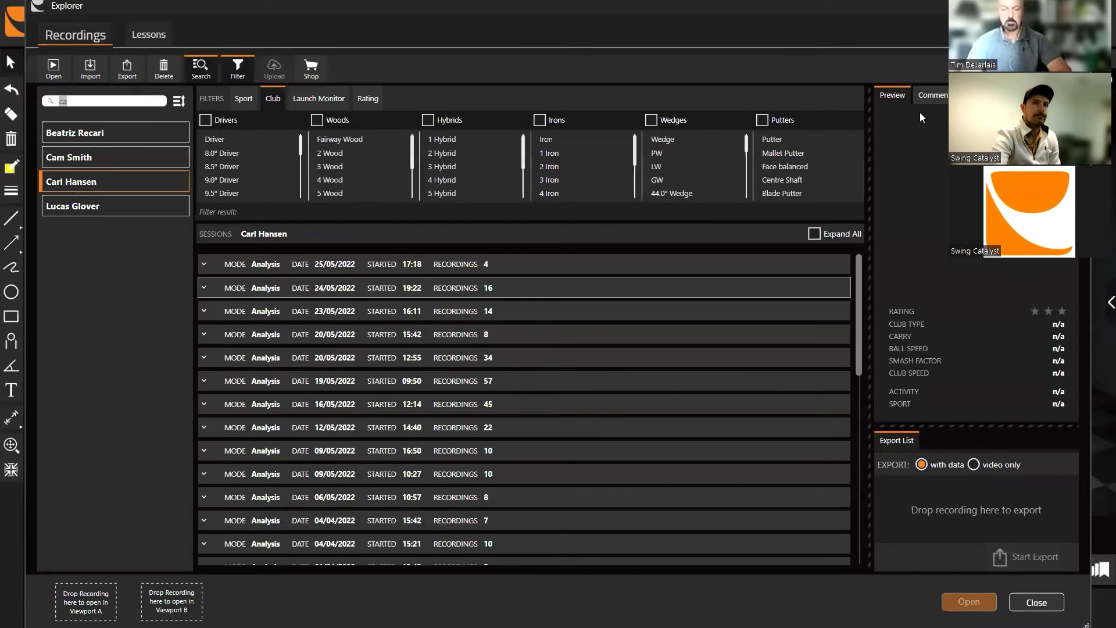
pyautogui.click(1038, 603)
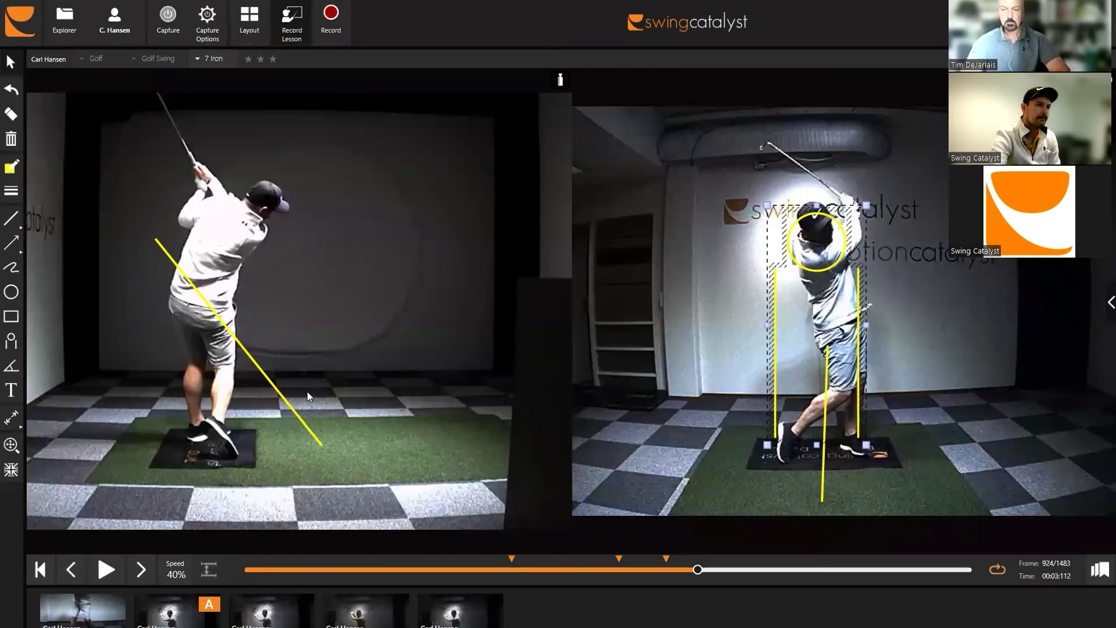
# Delete all drawings from both camera views and scrub the swing to frame 947.
pyautogui.click(11, 141)
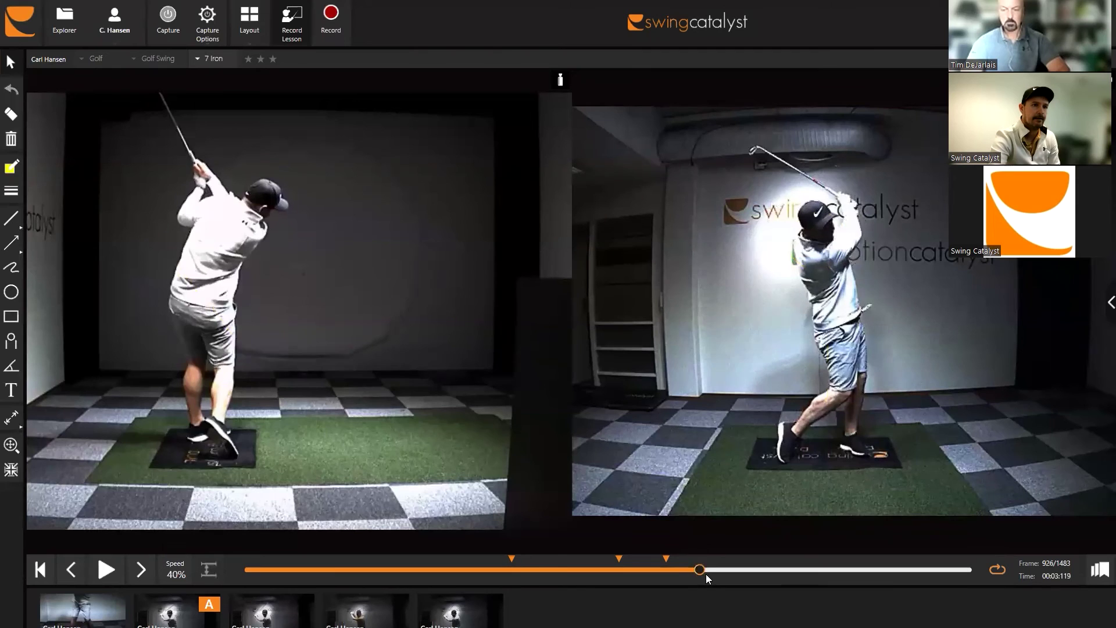
pyautogui.moveTo(697, 571); pyautogui.dragTo(709, 571)
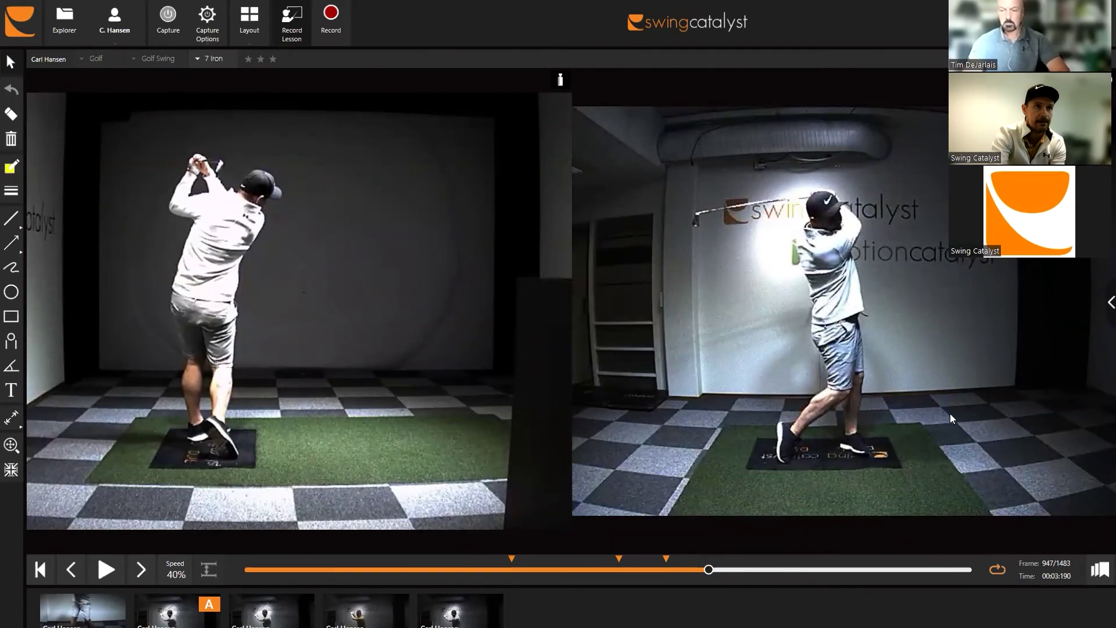
# Show the data graphs, replace Tempo and Rhythm with Force - Horizontal - X axis (Front/Back), and scrub the swing to frame 845.
pyautogui.click(1098, 297)
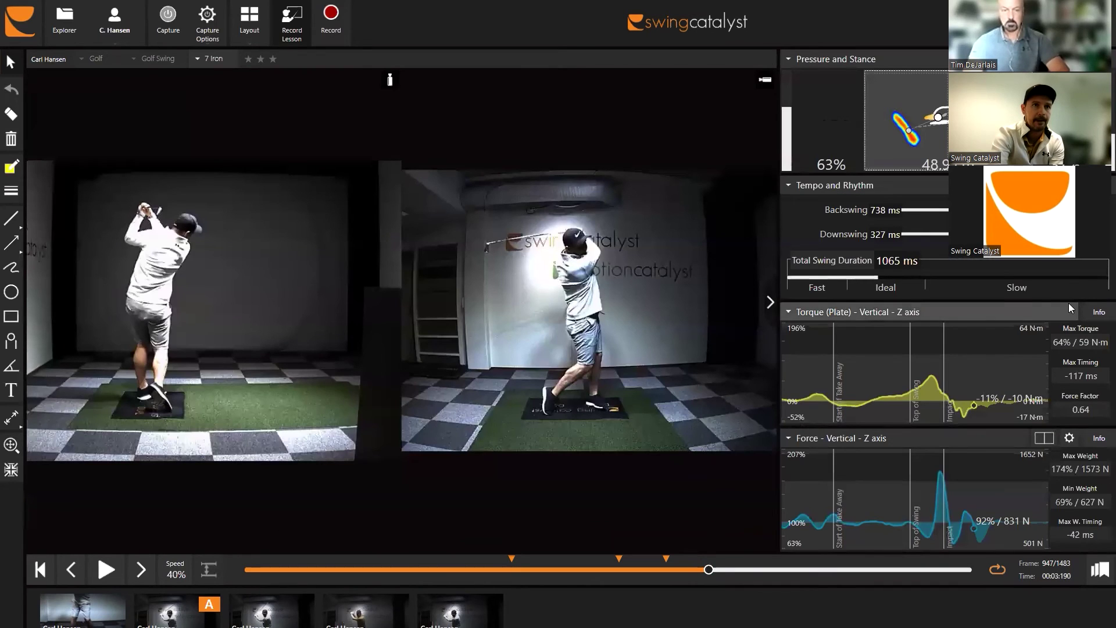
pyautogui.click(912, 186)
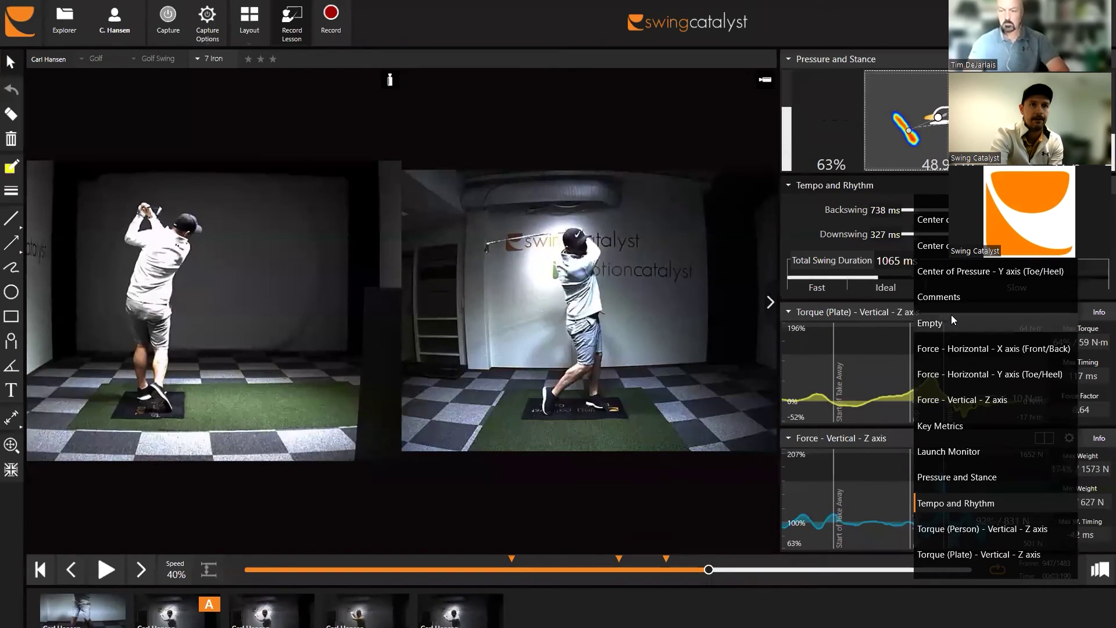
pyautogui.click(951, 347)
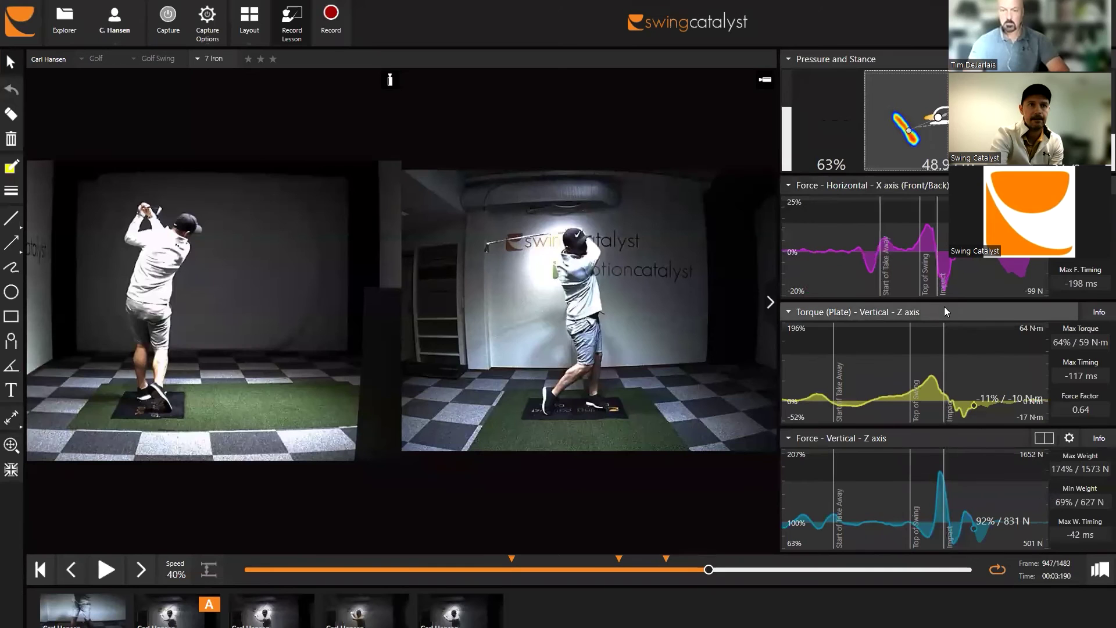
pyautogui.moveTo(709, 569); pyautogui.dragTo(659, 576)
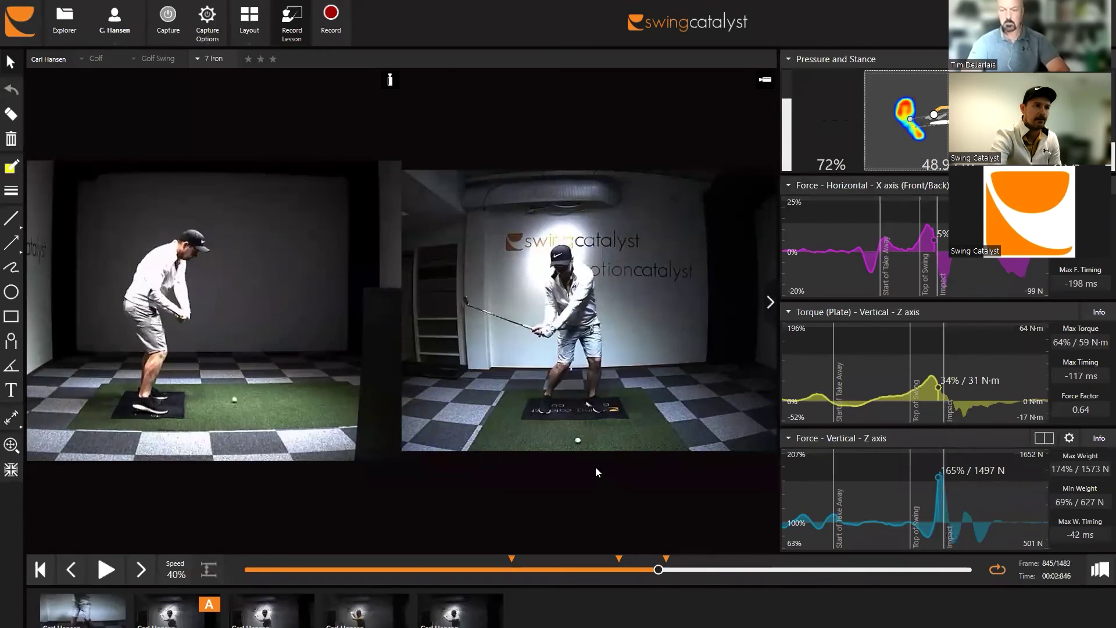
# Look up the export options for the active recording in the recording stack.
pyautogui.rightClick(185, 613)
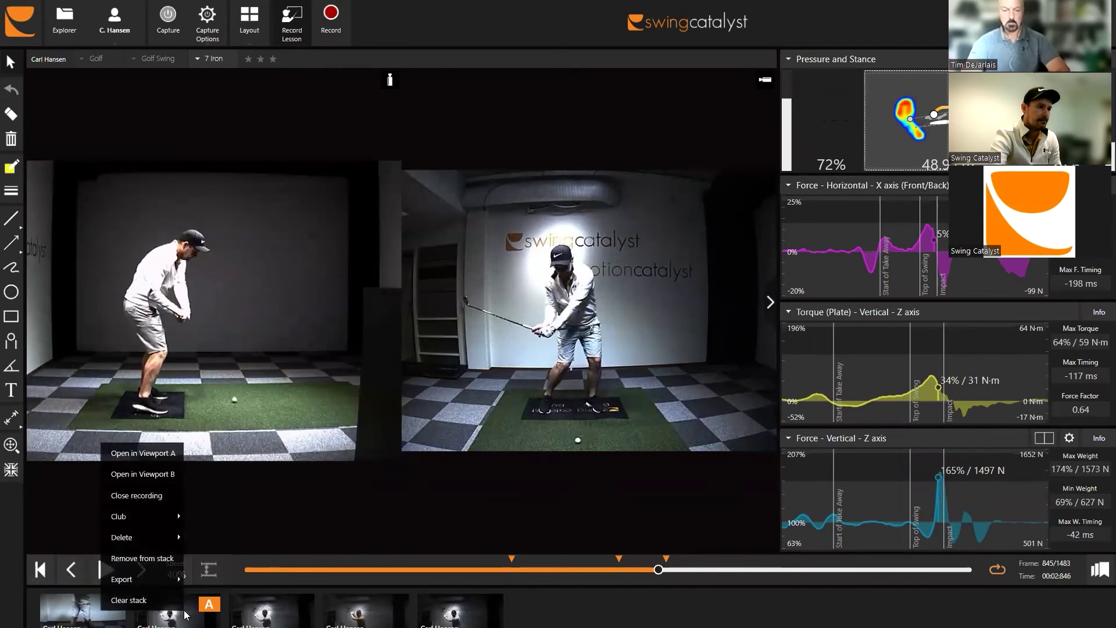
pyautogui.moveTo(157, 582)
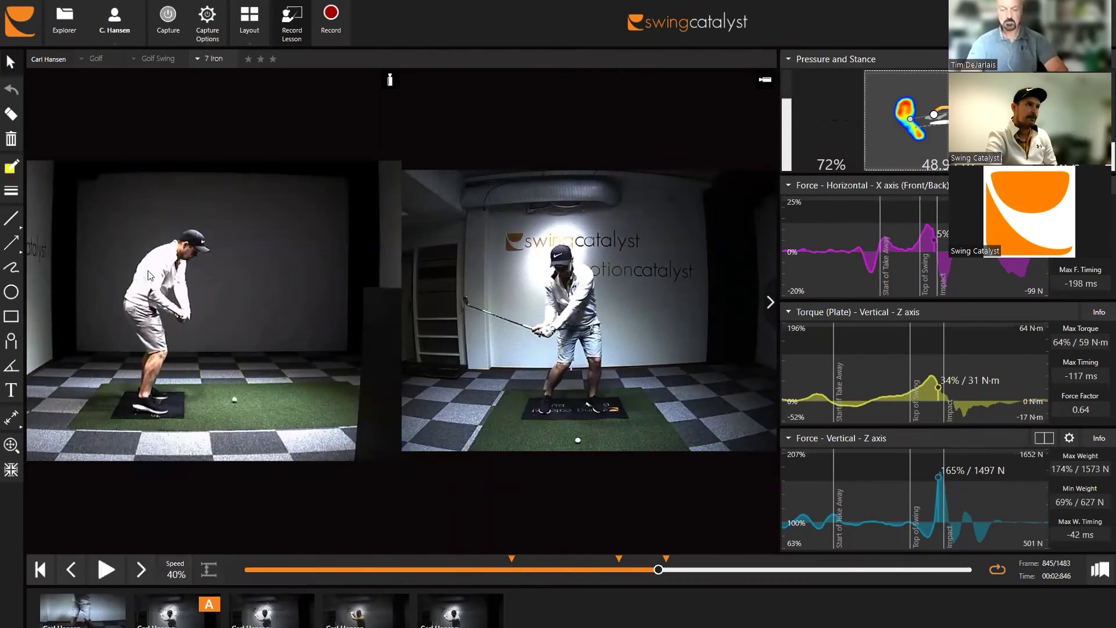
# Expand the student's 25/05/2022 session in the explorer and look up the first 7 Iron recording's online upload and export options.
pyautogui.click(62, 30)
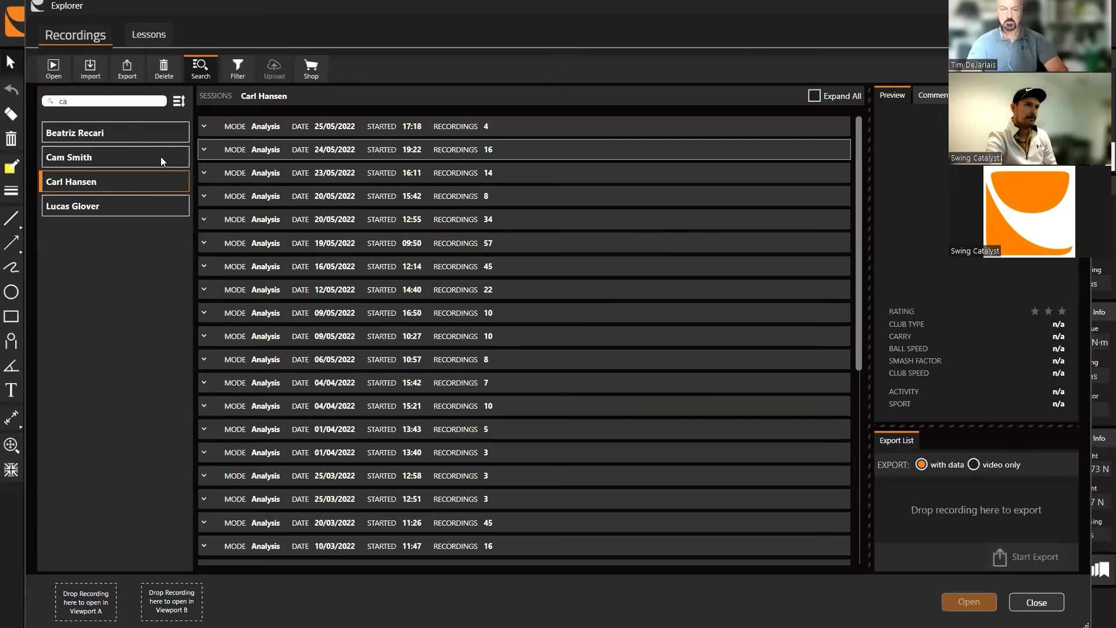
pyautogui.click(247, 127)
pyautogui.click(253, 185)
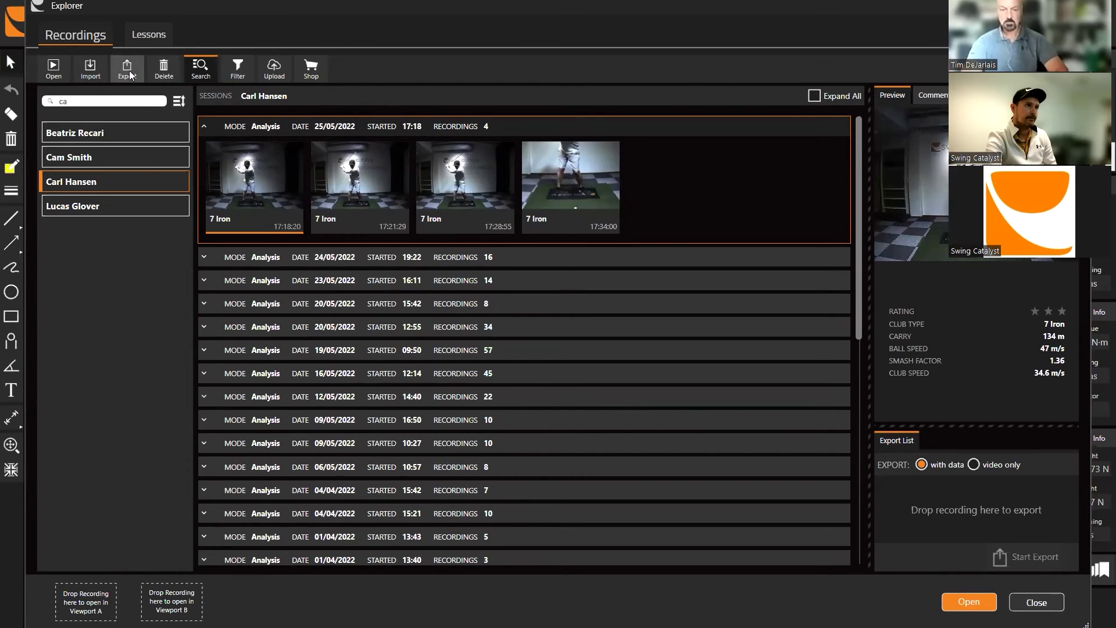
pyautogui.click(271, 69)
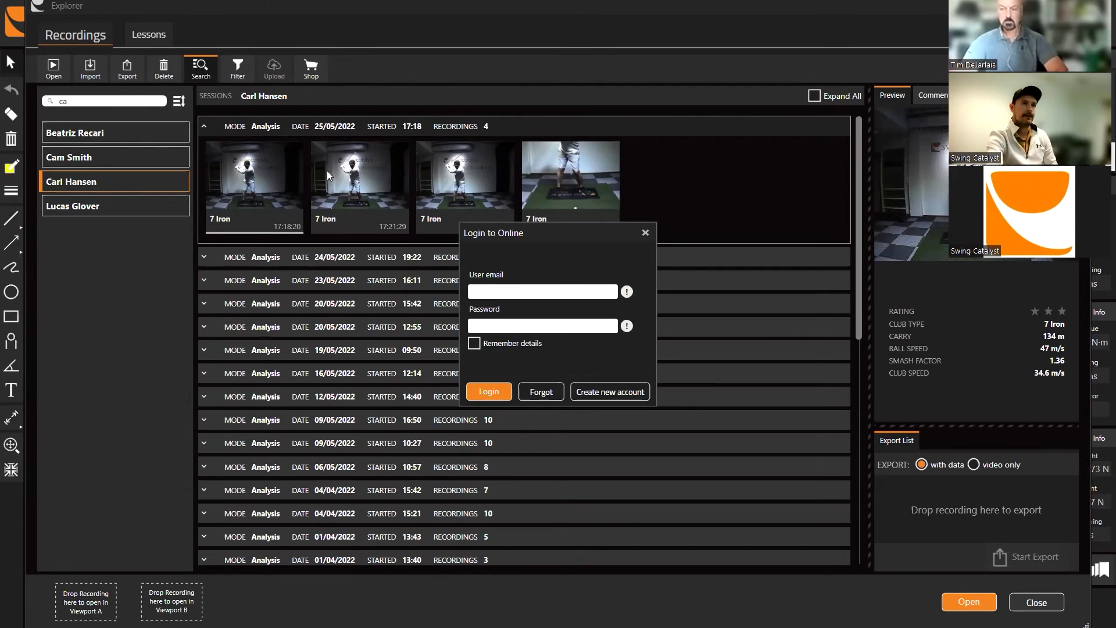
pyautogui.click(647, 233)
pyautogui.click(127, 74)
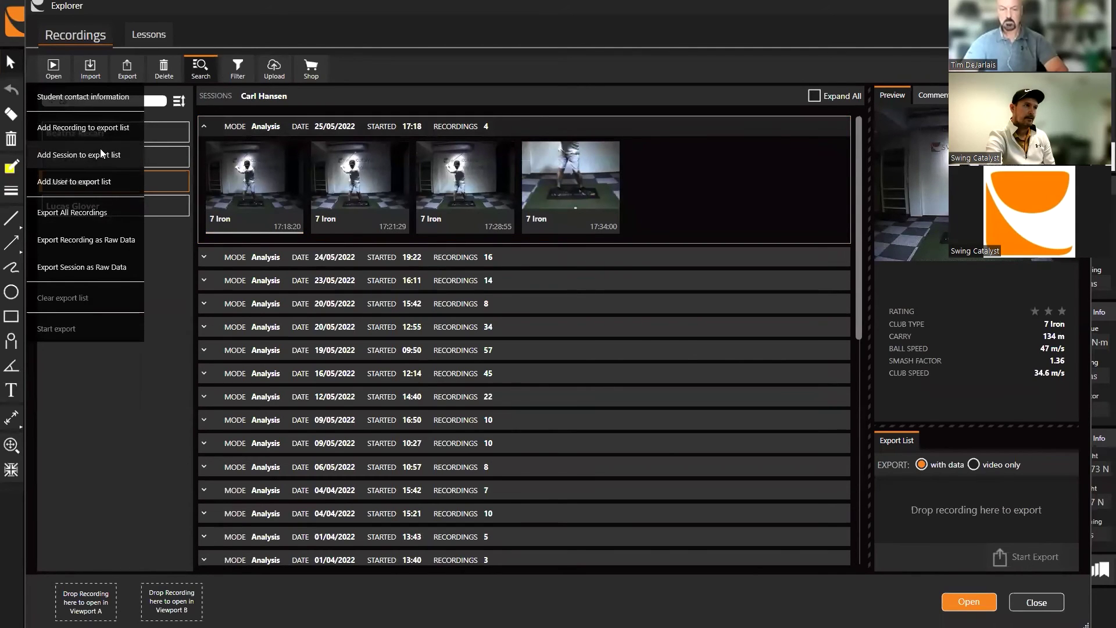
pyautogui.click(405, 86)
# Add the 17:18:20 and 17:21:29 7 Iron recordings to the export list and close the explorer.
pyautogui.moveTo(256, 192); pyautogui.dragTo(937, 512)
pyautogui.moveTo(378, 201); pyautogui.dragTo(1015, 487)
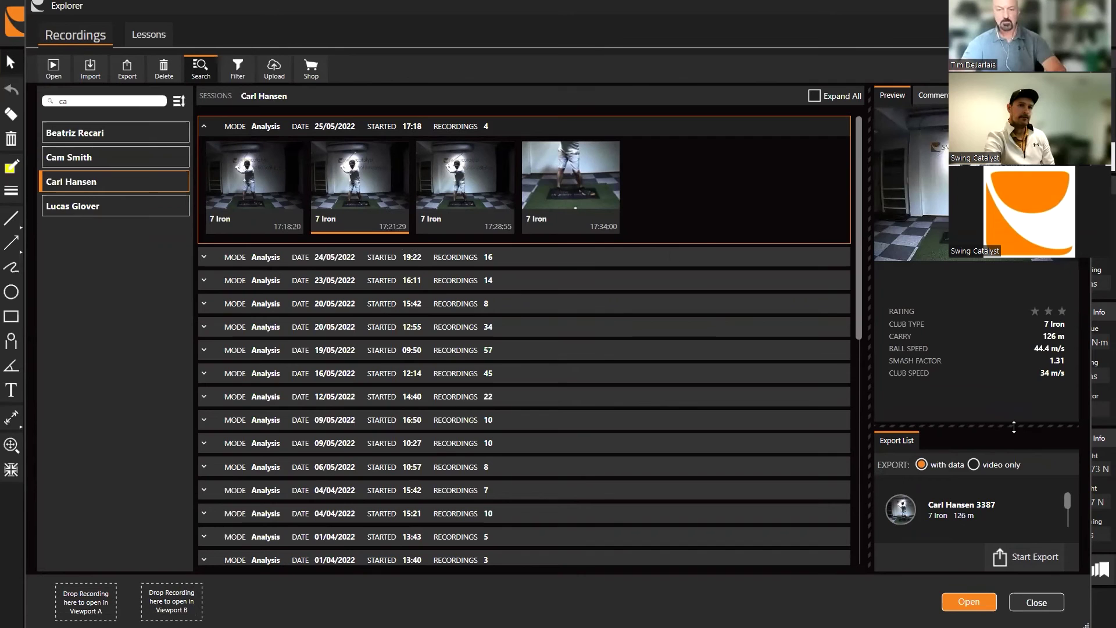
pyautogui.click(1038, 605)
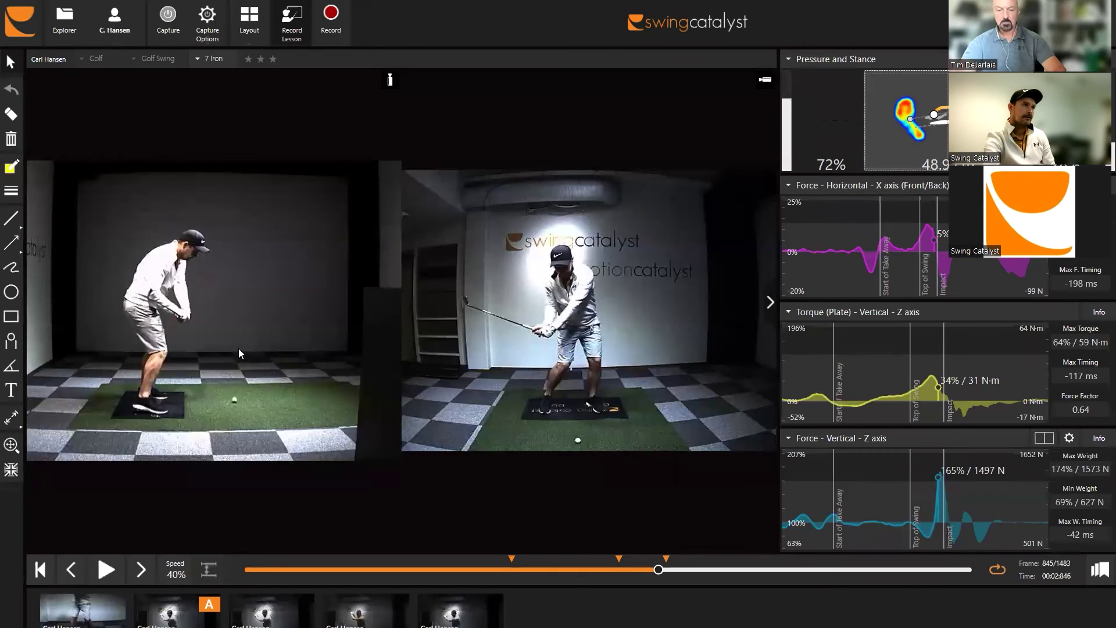
# Open the 17:18:20 7 Iron recording in Viewport A and Lucas Glover's 5 Iron recording in Viewport B from the explorer.
pyautogui.click(58, 27)
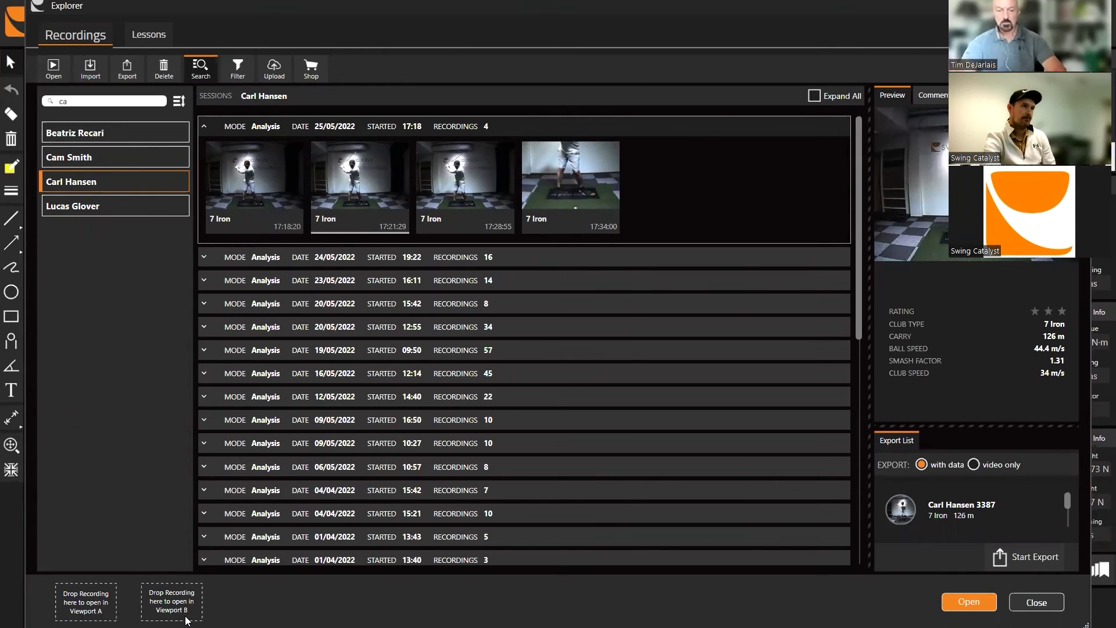
pyautogui.moveTo(254, 189); pyautogui.dragTo(86, 602)
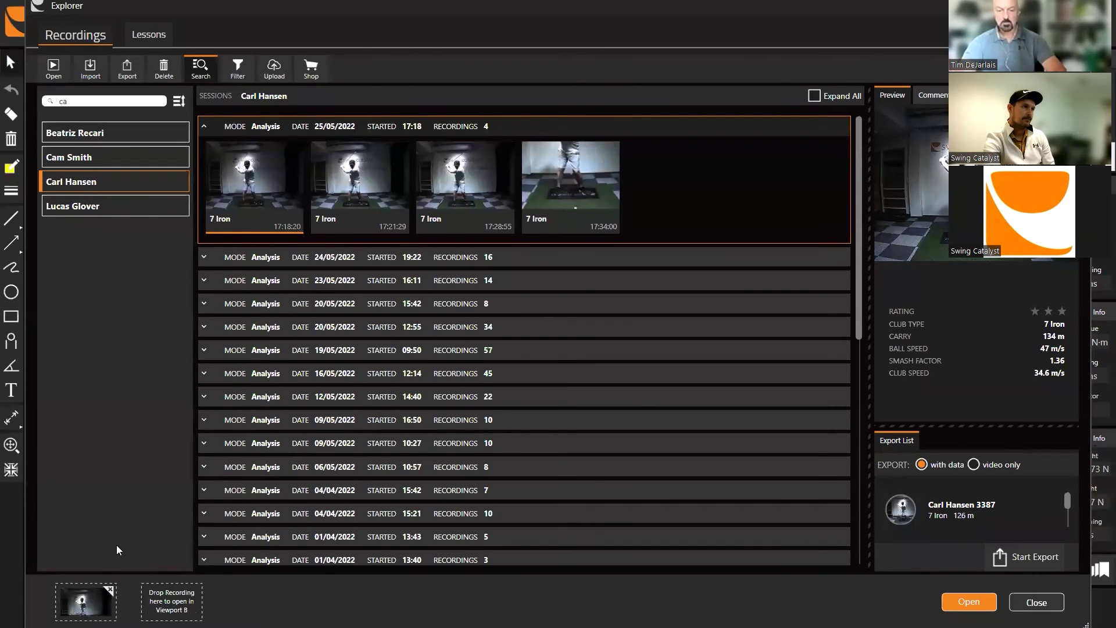
pyautogui.click(124, 211)
pyautogui.moveTo(230, 202); pyautogui.dragTo(174, 602)
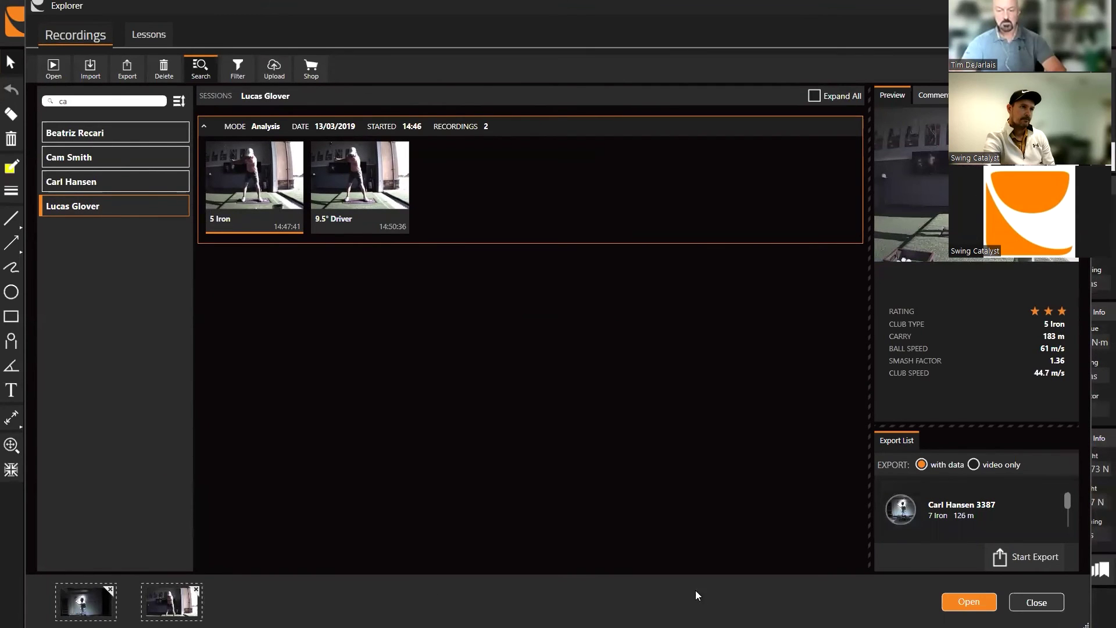
pyautogui.click(968, 601)
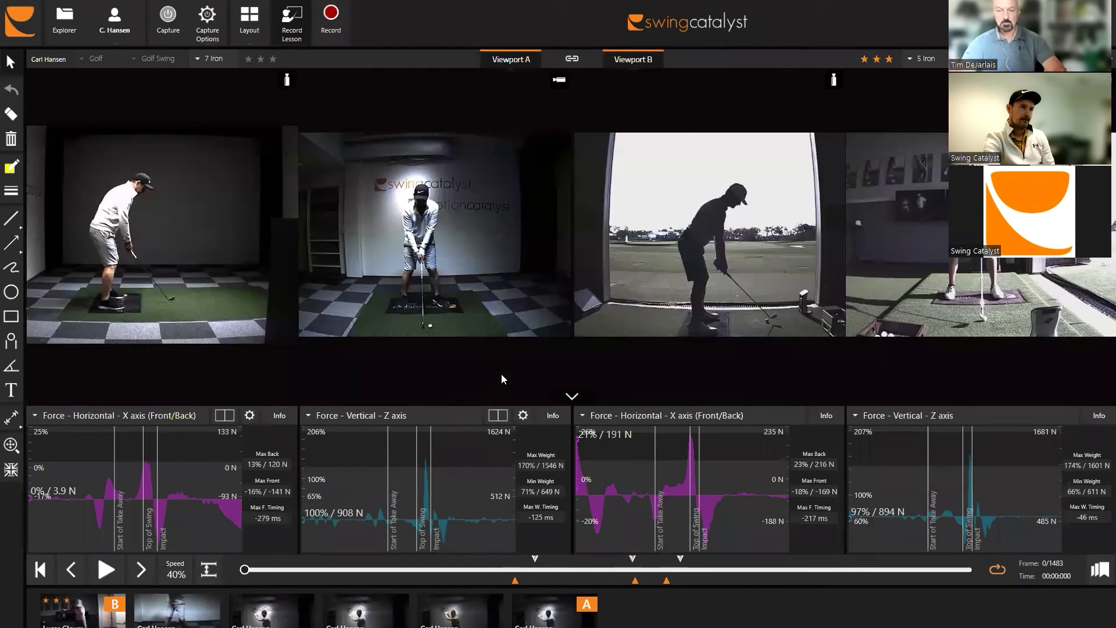
# Hide the data graphs below the comparison and show one camera per viewport.
pyautogui.click(572, 397)
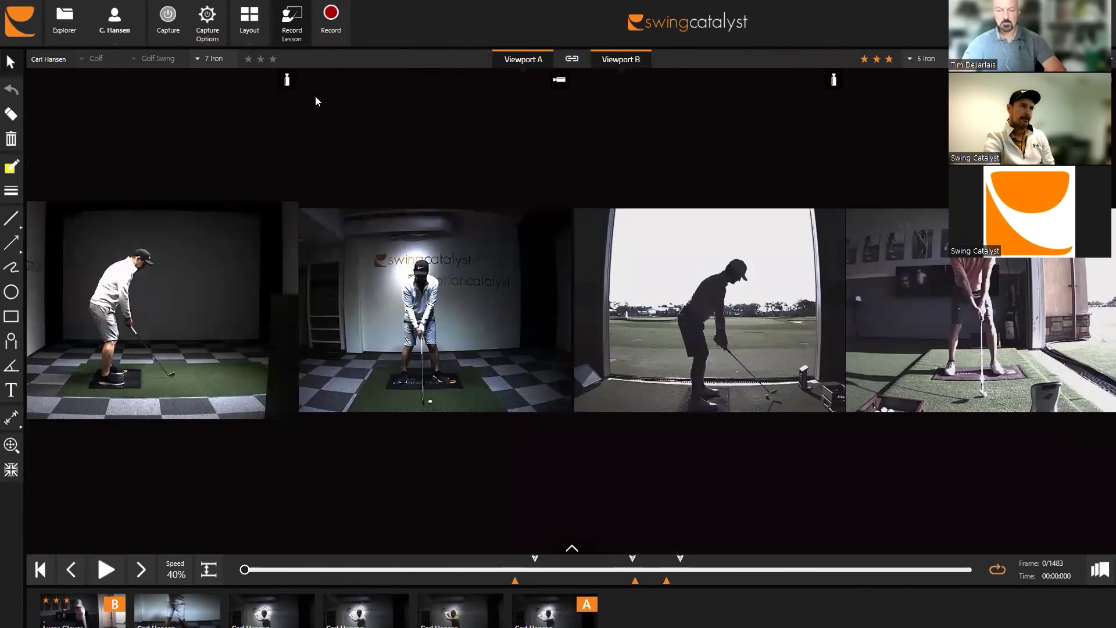
pyautogui.click(262, 35)
pyautogui.click(243, 87)
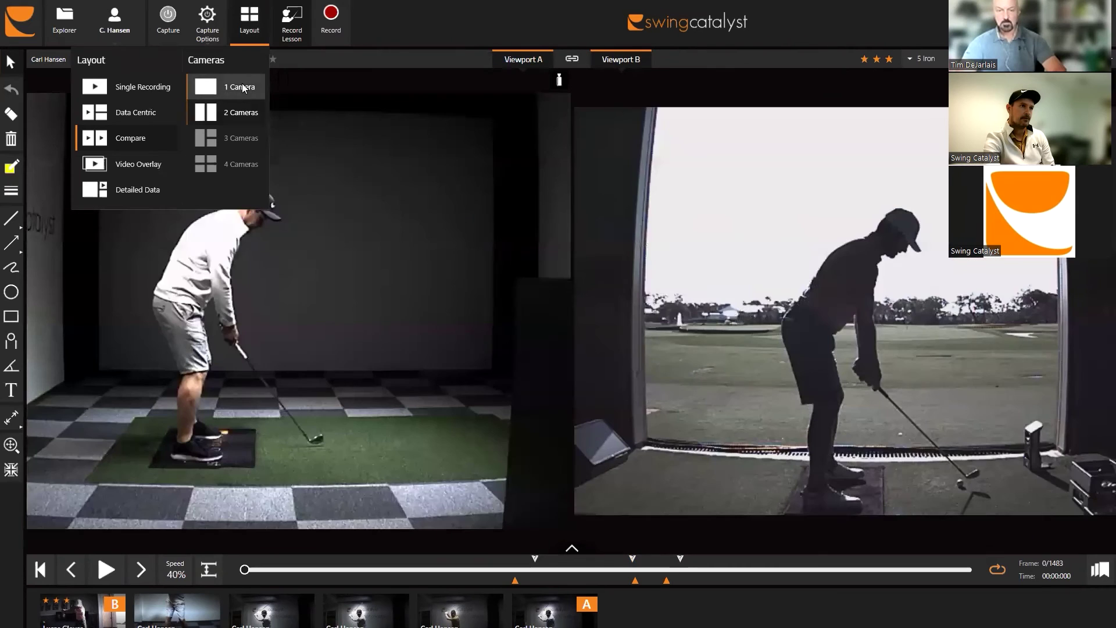
# Try the Face on right camera and horizontal mirroring, restore the unmirrored Down the line view, and return to two cameras per viewport.
pyautogui.click(560, 79)
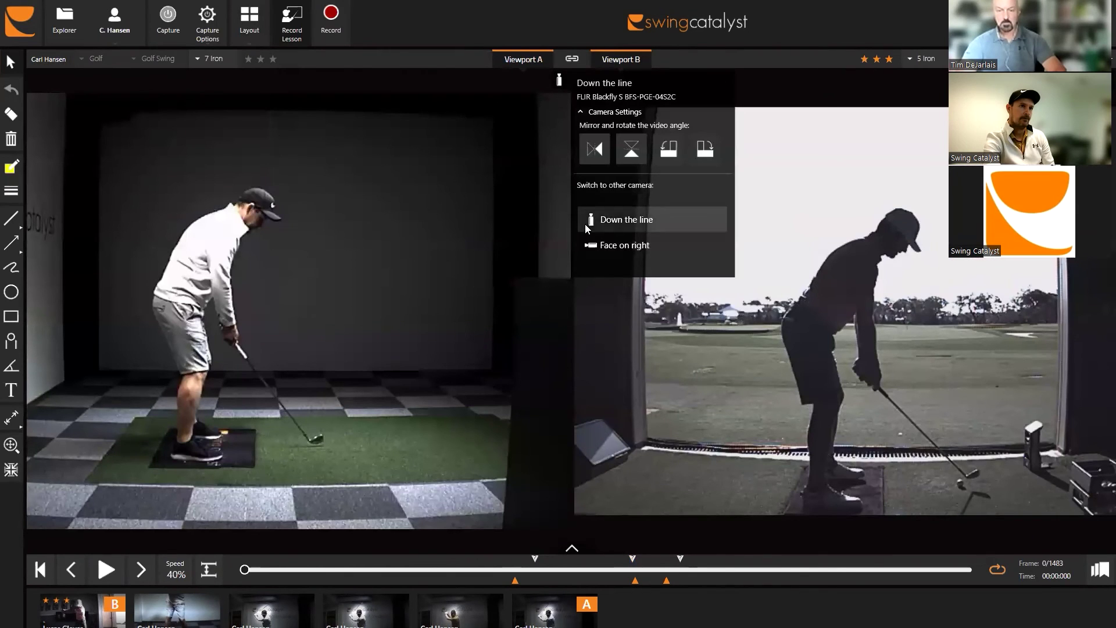
pyautogui.click(592, 245)
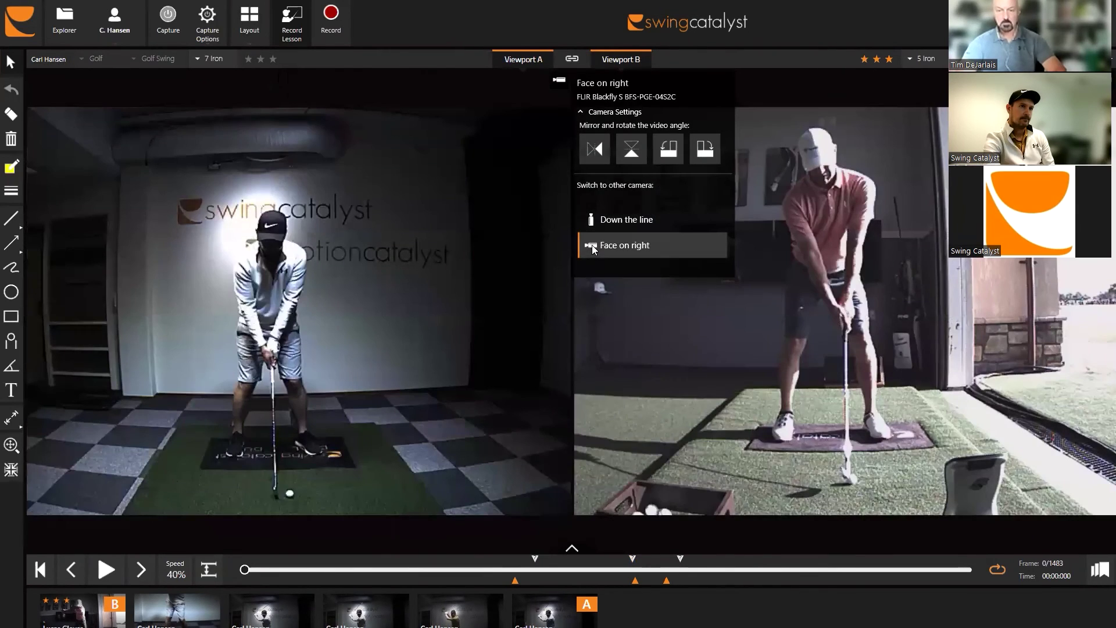
pyautogui.click(597, 221)
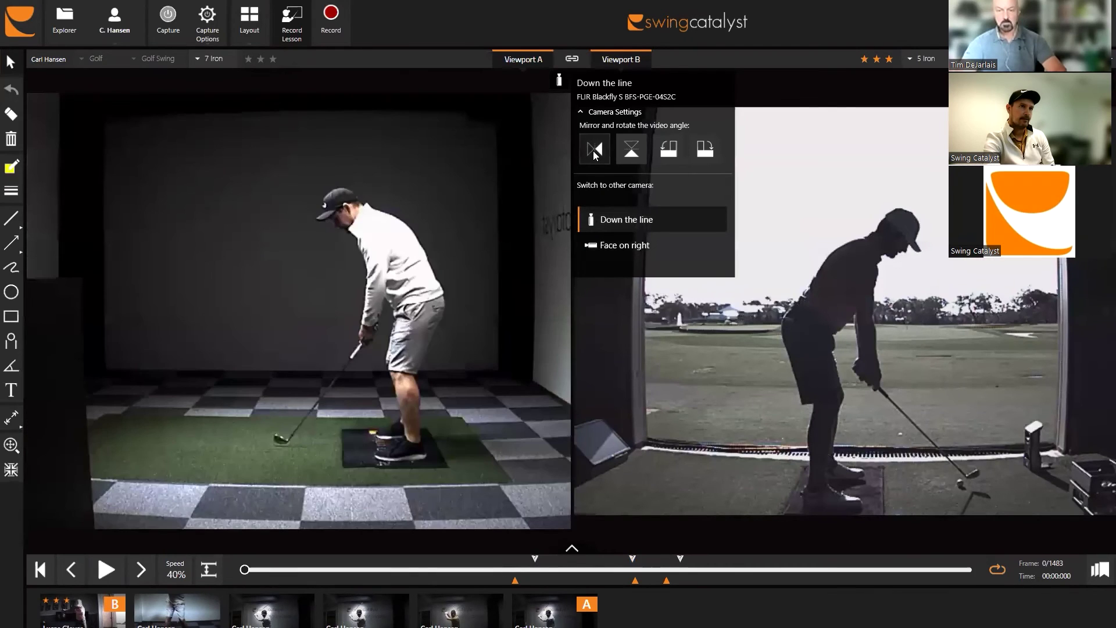
pyautogui.click(593, 151)
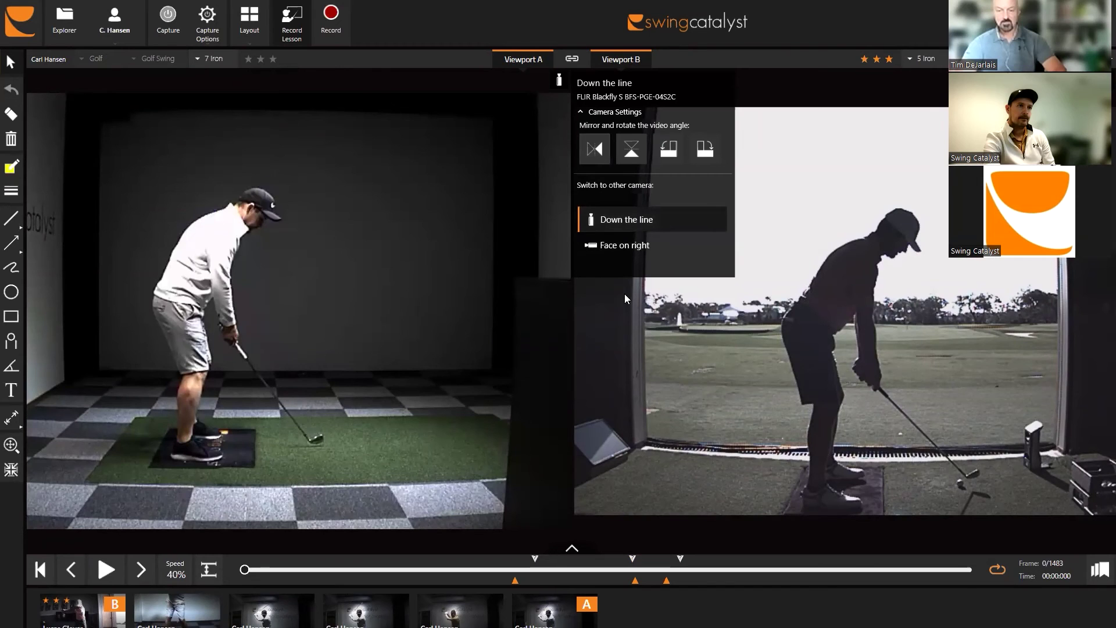
pyautogui.click(259, 43)
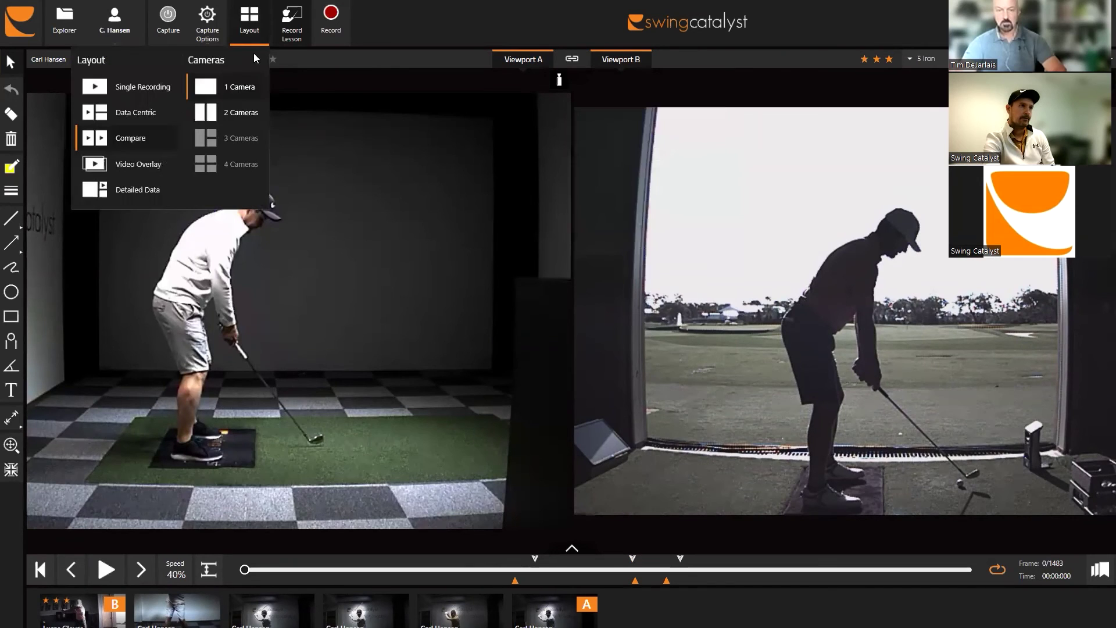
pyautogui.click(246, 114)
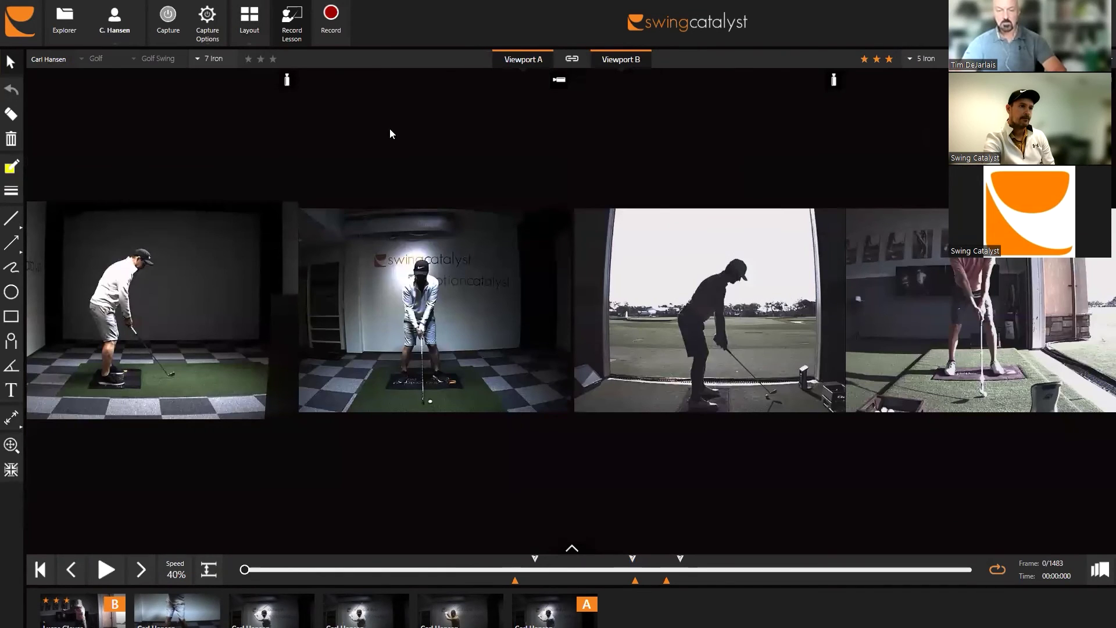
# Move Viewport A's Start of Take Away marker to frame 534, its Top of Swing marker slightly earlier, and its Impact marker to frame 865.
pyautogui.moveTo(525, 570)
pyautogui.mouseDown()
pyautogui.moveTo(496, 570)
pyautogui.moveTo(584, 567)
pyautogui.moveTo(491, 570)
pyautogui.moveTo(508, 570)
pyautogui.mouseUp()
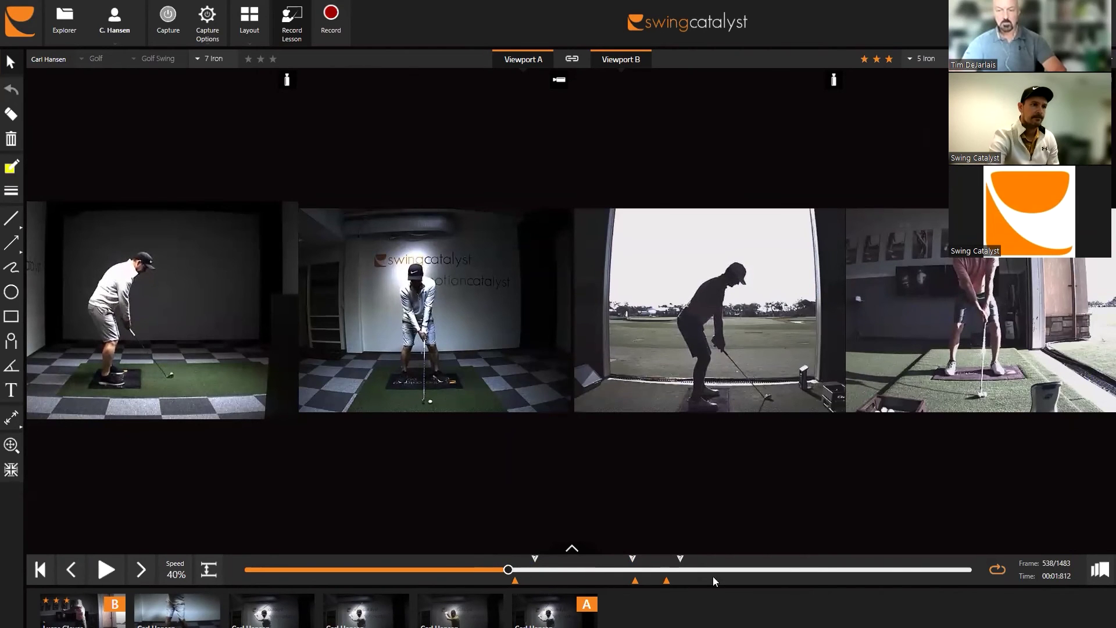
pyautogui.click(522, 566)
pyautogui.moveTo(521, 566); pyautogui.dragTo(497, 565)
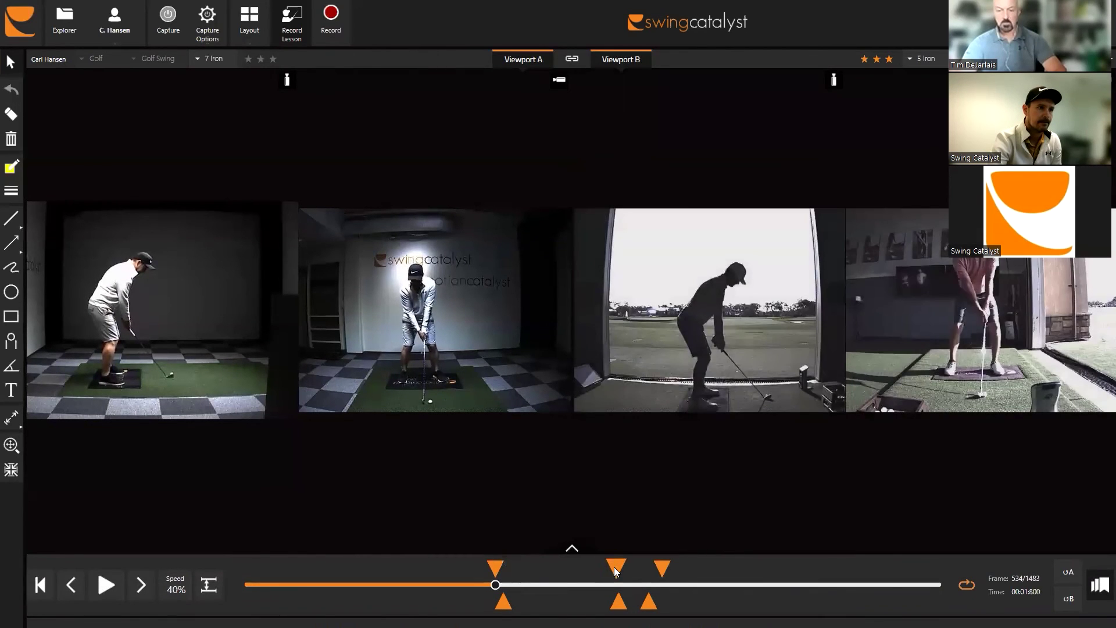
pyautogui.click(607, 569)
pyautogui.moveTo(600, 573)
pyautogui.mouseDown()
pyautogui.moveTo(664, 572)
pyautogui.moveTo(651, 571)
pyautogui.mouseUp()
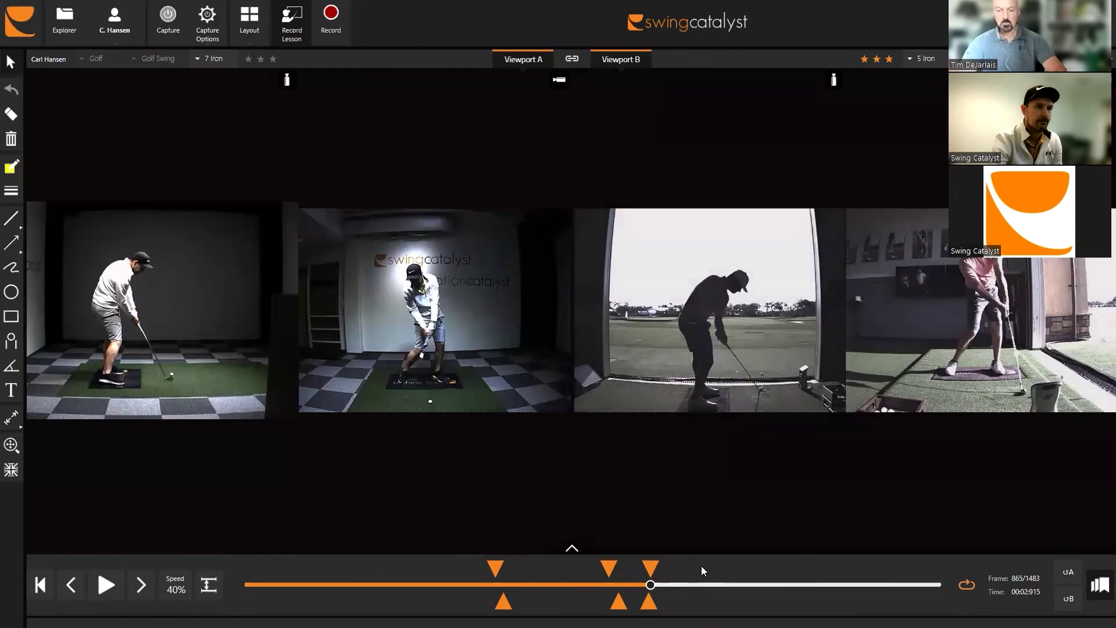
# Synchronize the two recordings by Start of Take Away and switch the synchronization to Top of Swing.
pyautogui.moveTo(651, 608)
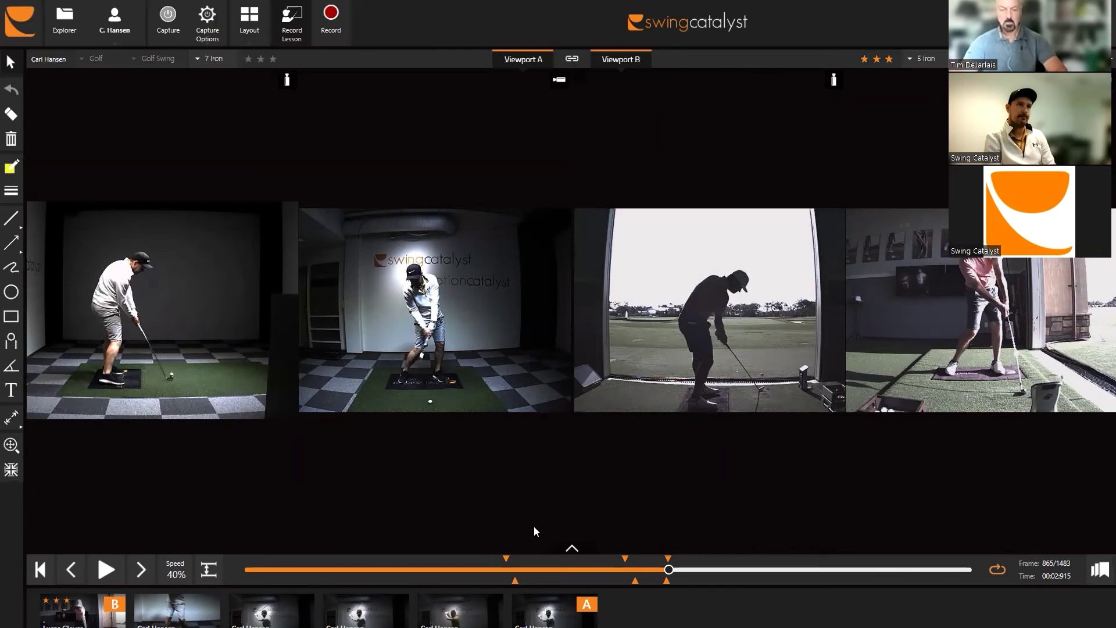
pyautogui.click(208, 571)
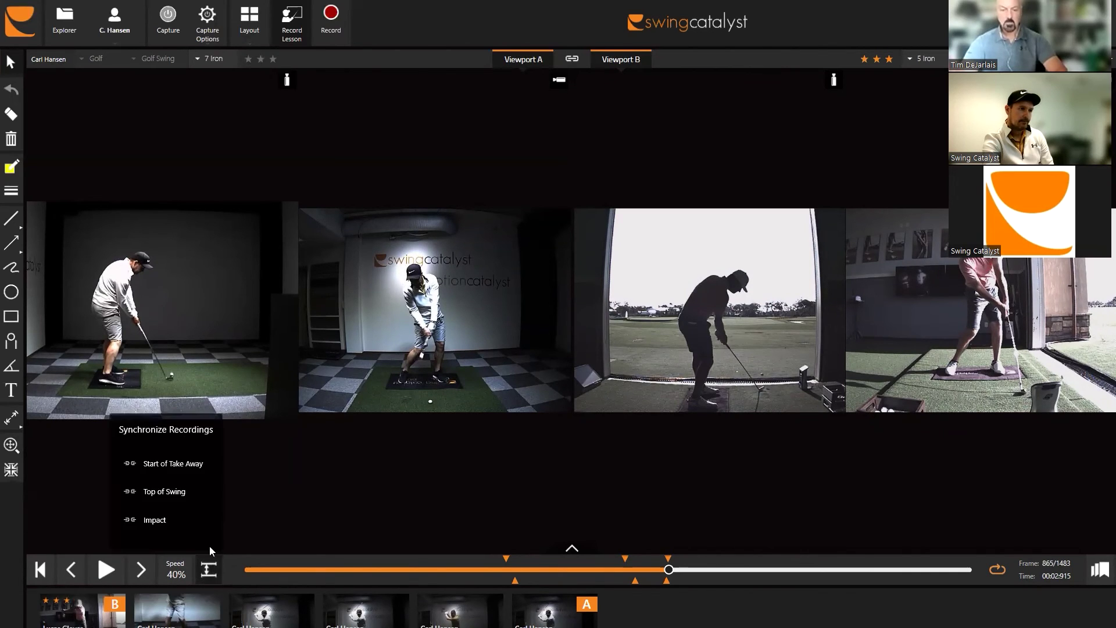
pyautogui.click(195, 469)
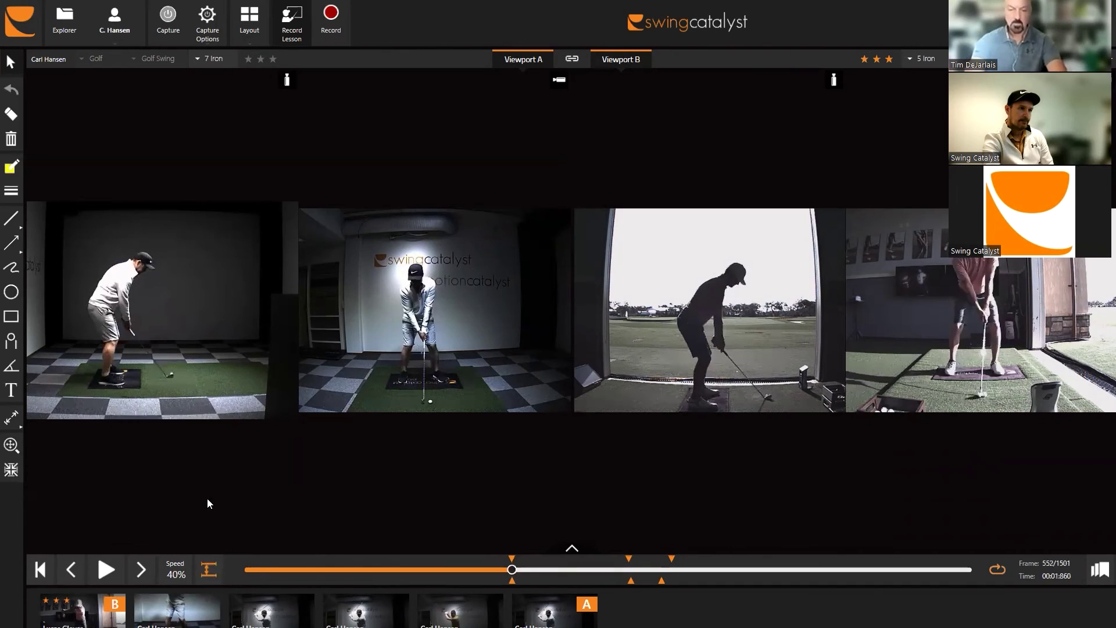
pyautogui.click(217, 571)
pyautogui.click(189, 498)
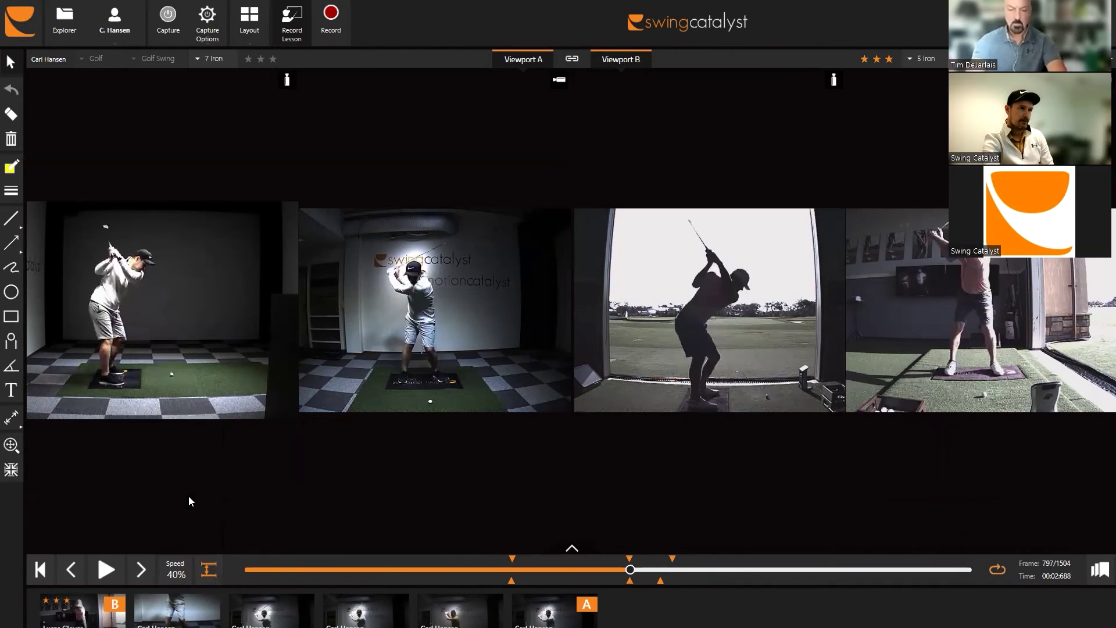
# Synchronize the two recordings by Impact and step both swings back frame by frame to frame 839.
pyautogui.click(207, 574)
pyautogui.click(191, 522)
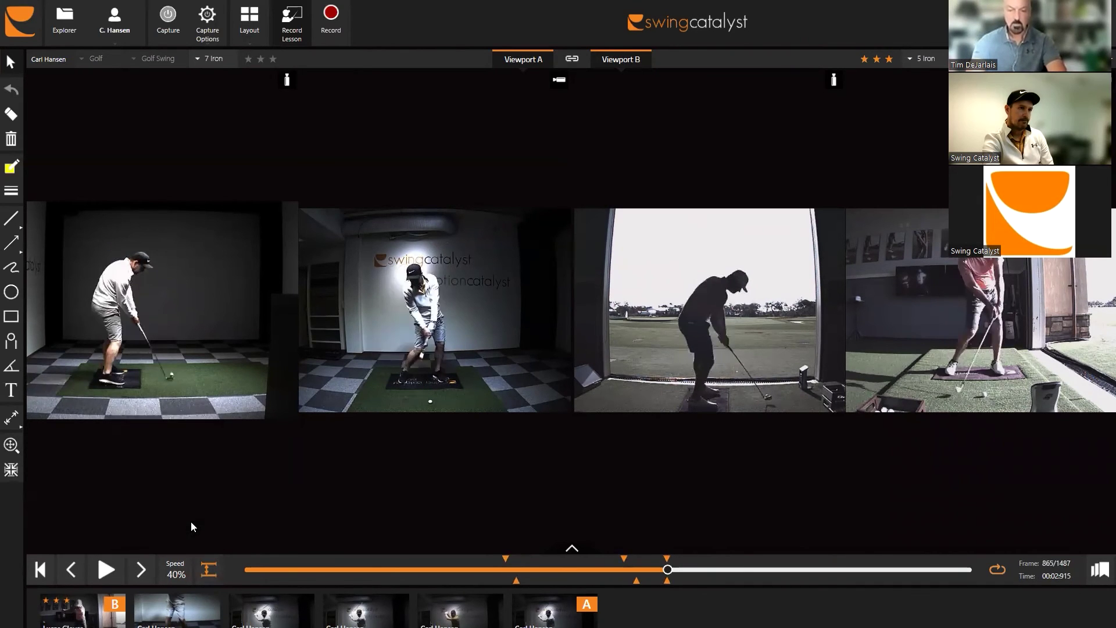
pyautogui.press('Left')
pyautogui.press('Left')
pyautogui.press('Left')
pyautogui.press('Left')
pyautogui.press('Left')
pyautogui.press('Left')
pyautogui.press('Left')
pyautogui.press('Left')
pyautogui.press('Left')
pyautogui.press('Left')
pyautogui.press('Left')
pyautogui.press('Left')
pyautogui.press('Left')
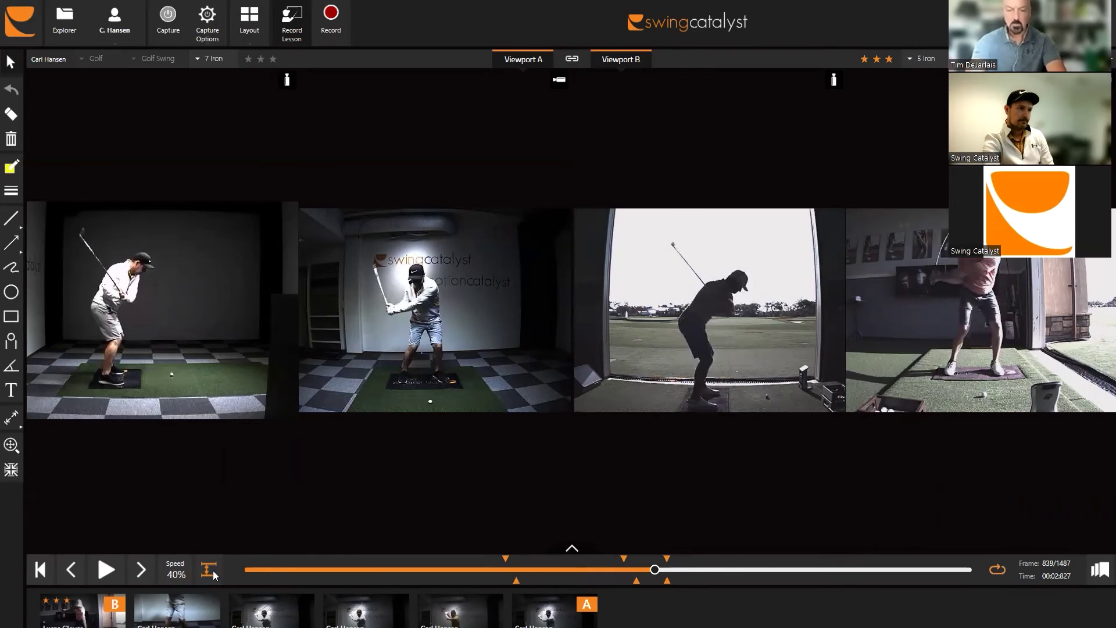
# Synchronize the two recordings by Top of Swing and step both downswings forward frame by frame to frame 841.
pyautogui.click(212, 570)
pyautogui.click(184, 494)
pyautogui.press('Right')
pyautogui.press('Right')
pyautogui.press('Right')
pyautogui.press('Right')
pyautogui.press('Right')
pyautogui.press('Right')
pyautogui.press('Right')
pyautogui.press('Right')
pyautogui.press('Right')
pyautogui.press('Right')
pyautogui.press('Right')
pyautogui.press('Right')
pyautogui.press('Right')
pyautogui.press('Right')
pyautogui.press('Right')
pyautogui.press('Right')
pyautogui.press('Right')
pyautogui.press('Right')
pyautogui.press('Right')
pyautogui.press('Right')
# Preview one camera per viewport, return to two cameras, and show the data graphs below the comparison.
pyautogui.click(274, 44)
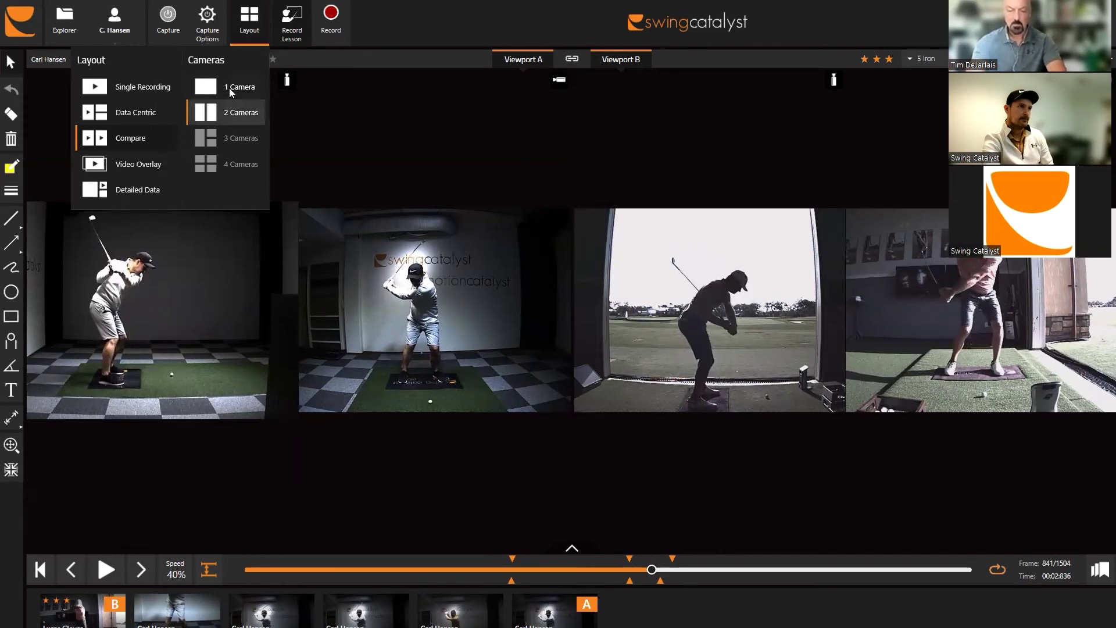
pyautogui.click(231, 90)
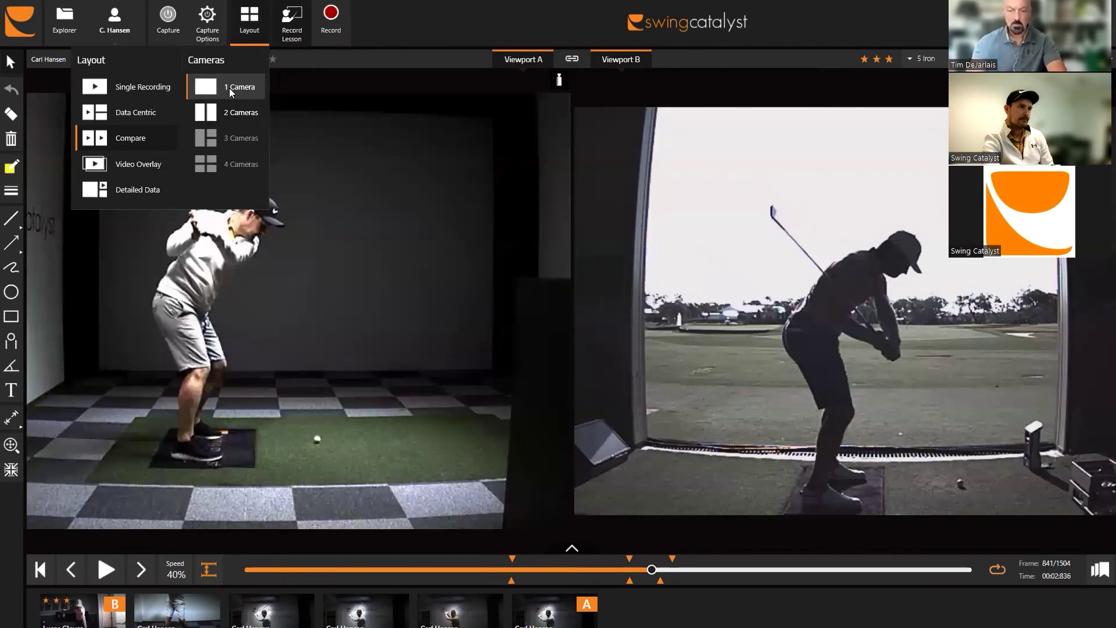
pyautogui.click(240, 109)
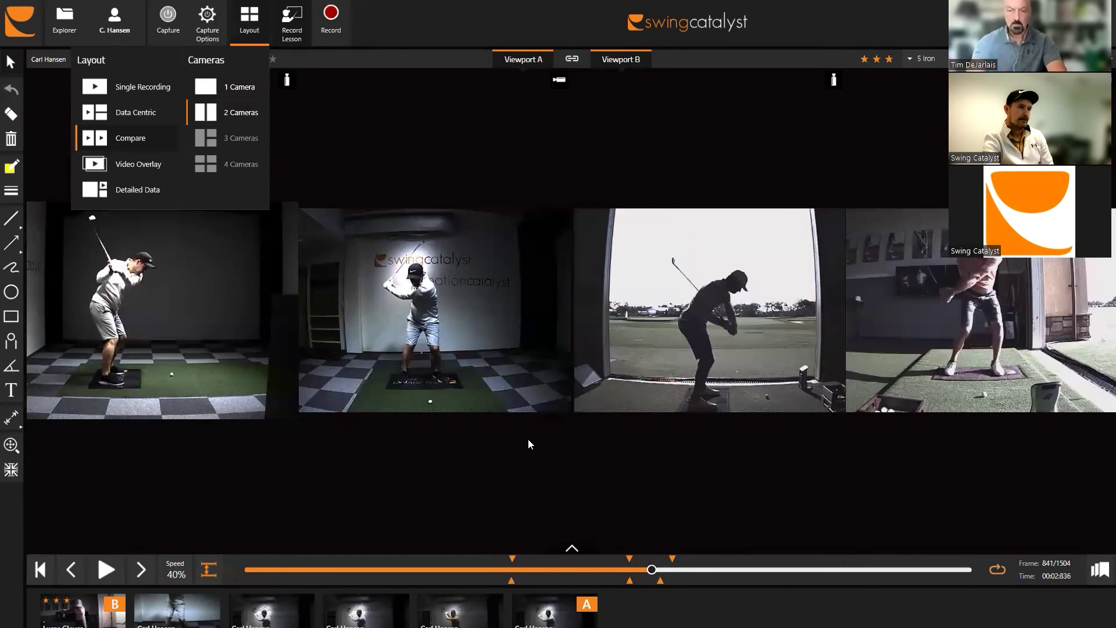
pyautogui.click(572, 549)
pyautogui.click(571, 549)
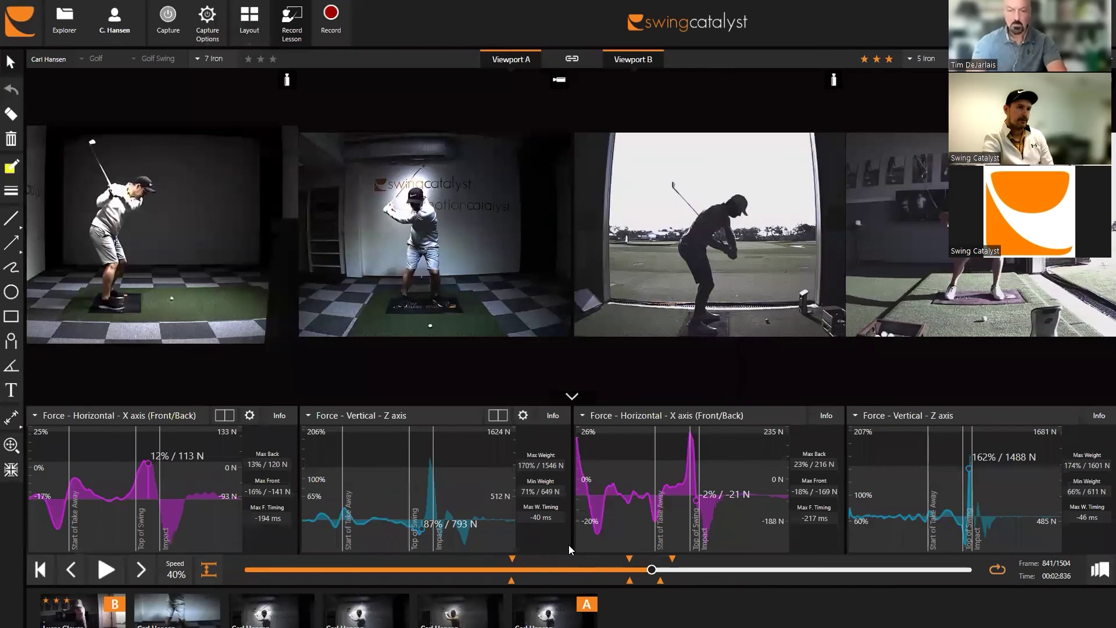
# Look up the data types available for Viewport A's first graph and scrub the synchronized comparison back to frame 466.
pyautogui.click(172, 415)
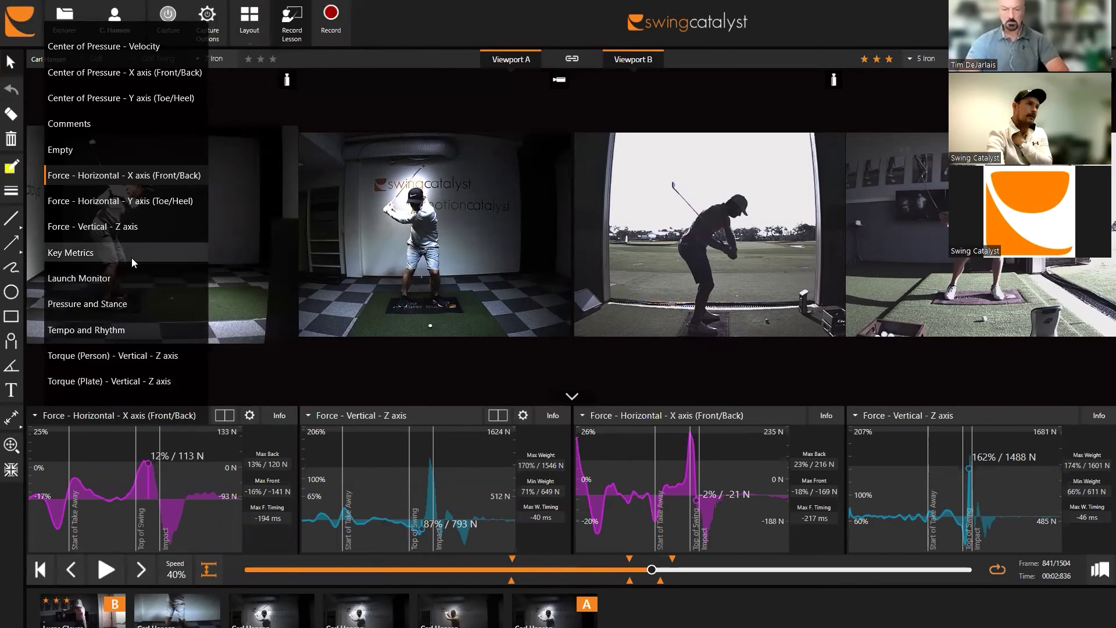
pyautogui.click(281, 368)
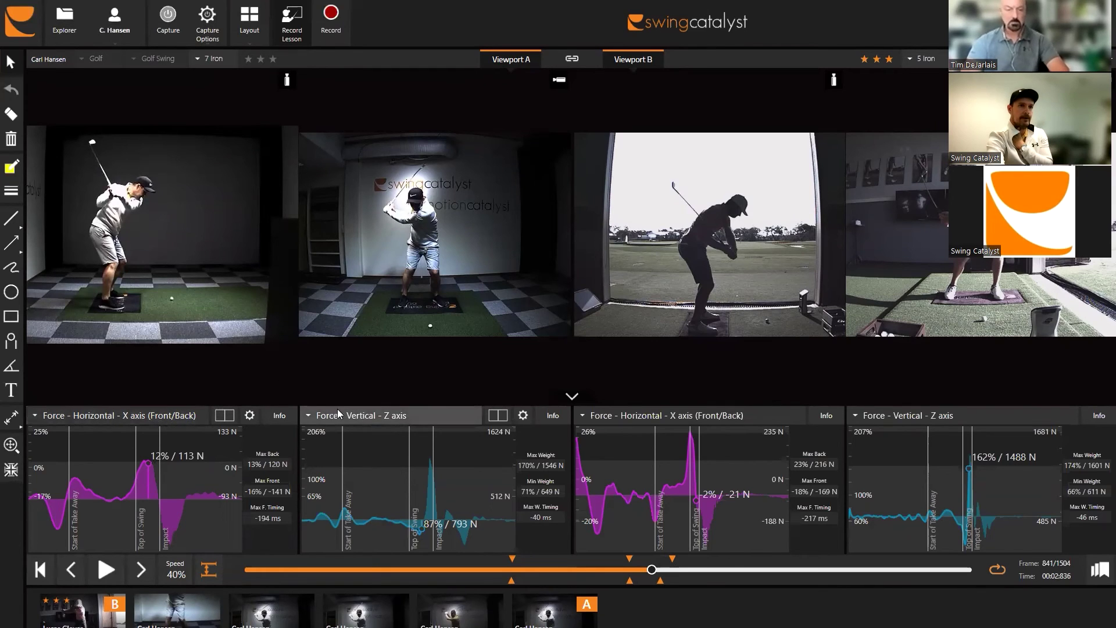
pyautogui.moveTo(600, 577); pyautogui.dragTo(497, 563)
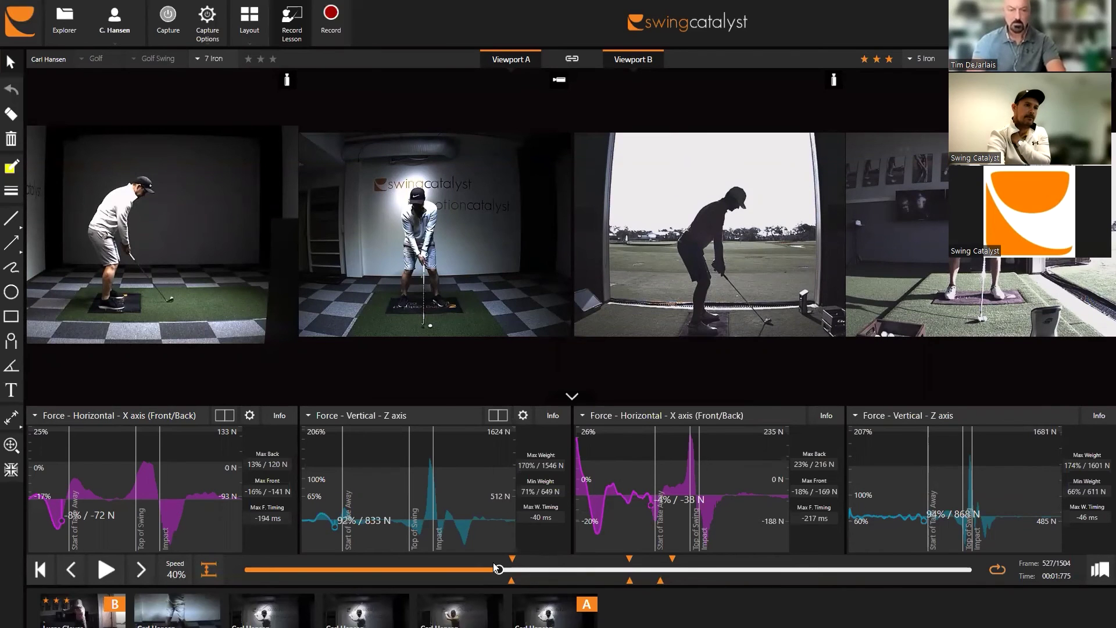
pyautogui.moveTo(499, 569); pyautogui.dragTo(477, 570)
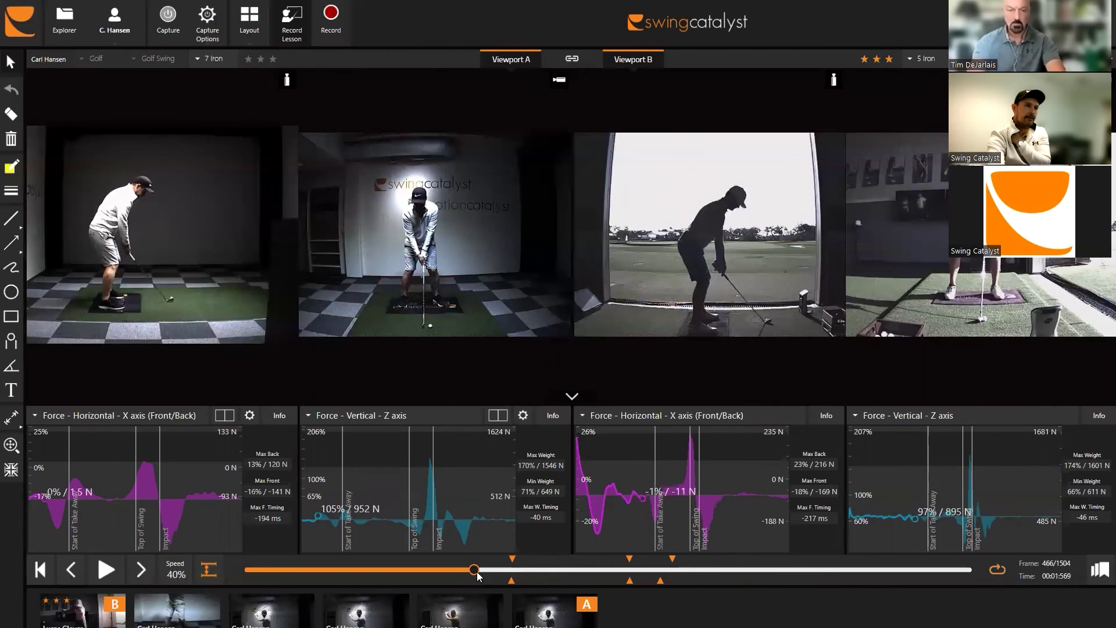
# Hide the data graphs below the comparison and switch to the Video Overlay layout.
pyautogui.click(572, 396)
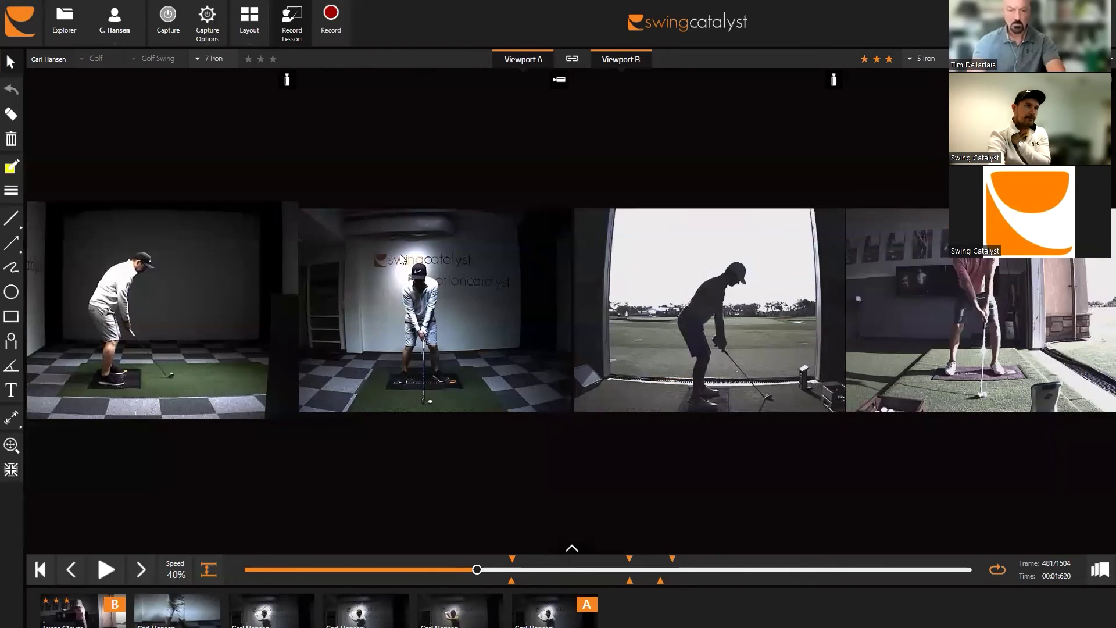
pyautogui.click(263, 43)
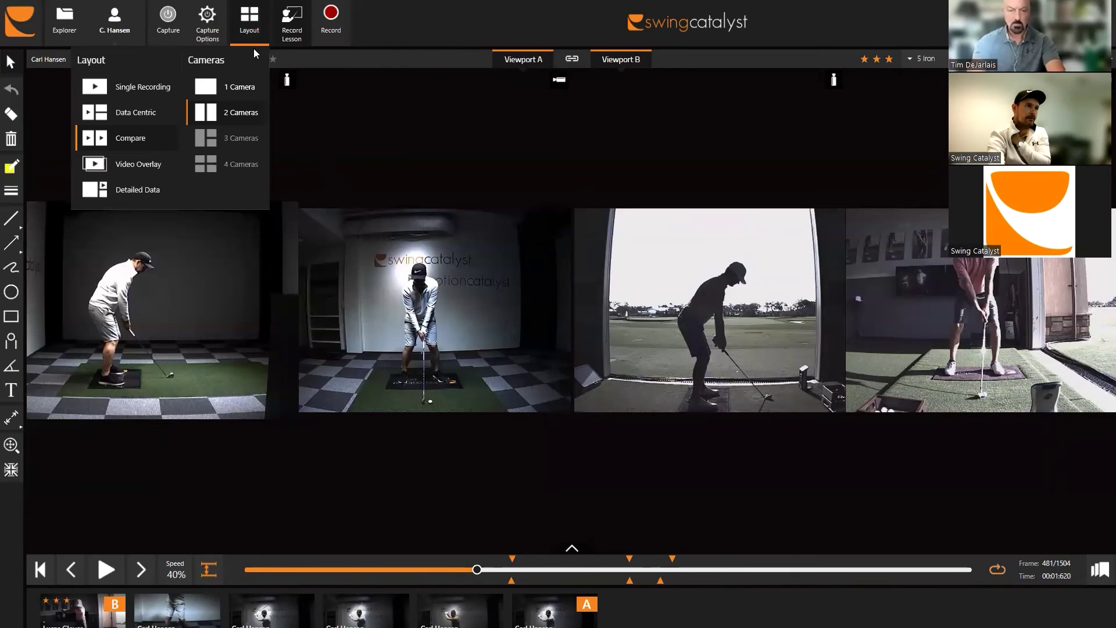
pyautogui.click(156, 166)
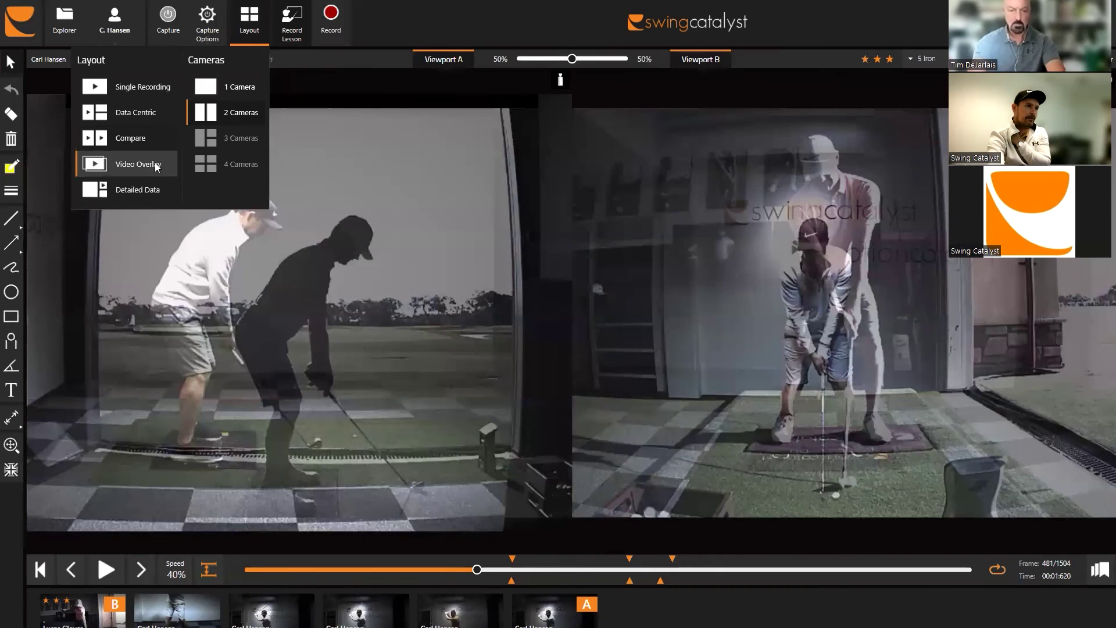
pyautogui.click(367, 365)
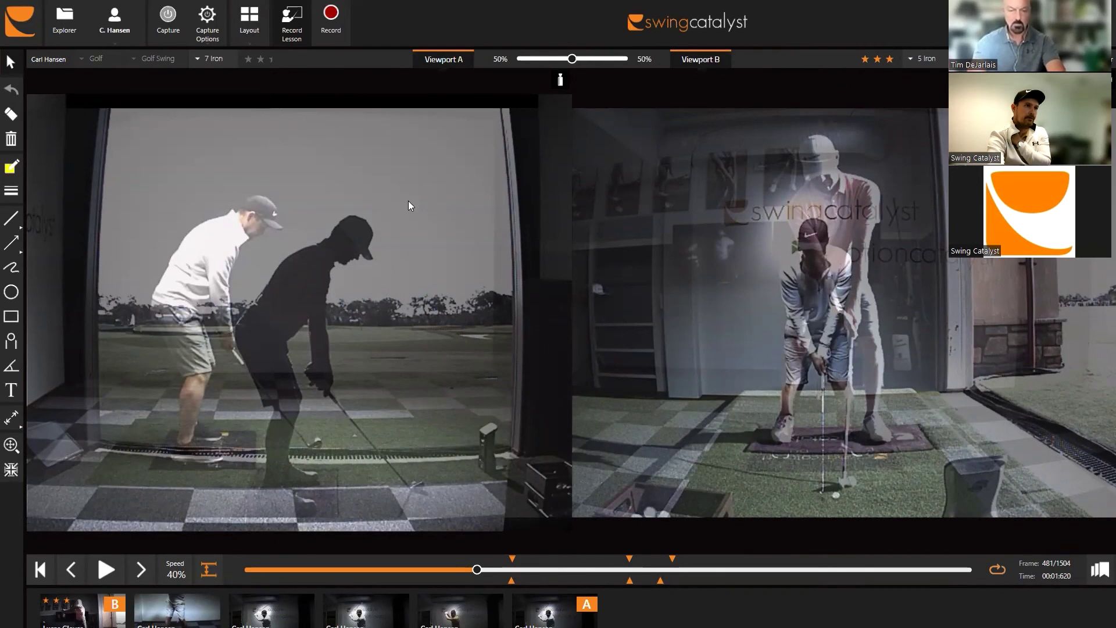
# Reposition and resize Viewport B's down-the-line video so the professional's body lines up with the golfer in Viewport A.
pyautogui.moveTo(448, 219); pyautogui.dragTo(420, 236)
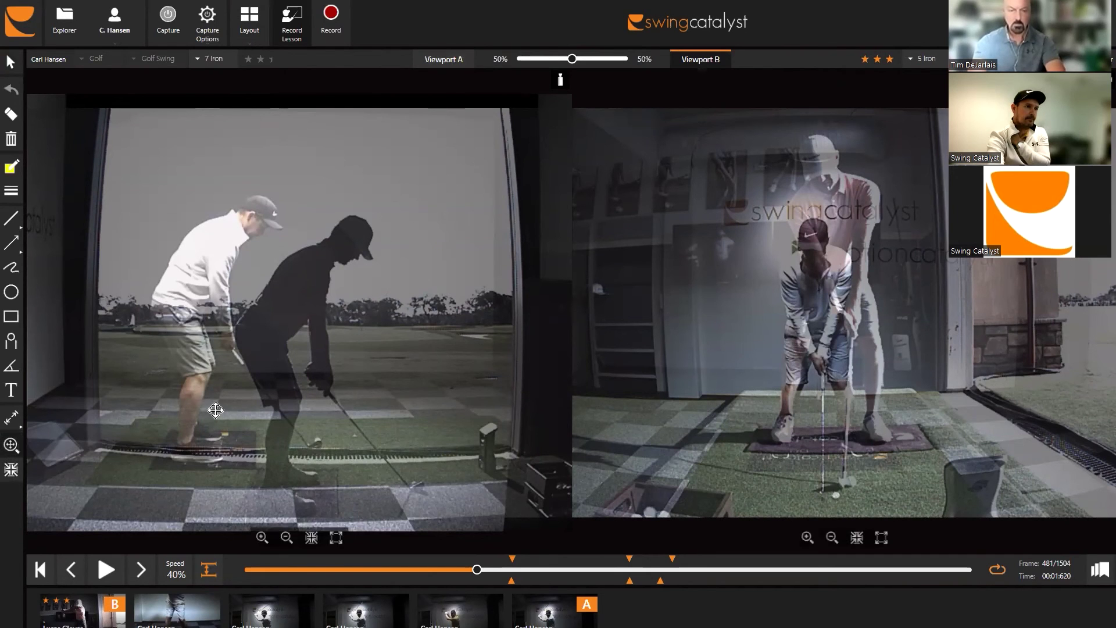
pyautogui.scroll(3, 207, 412)
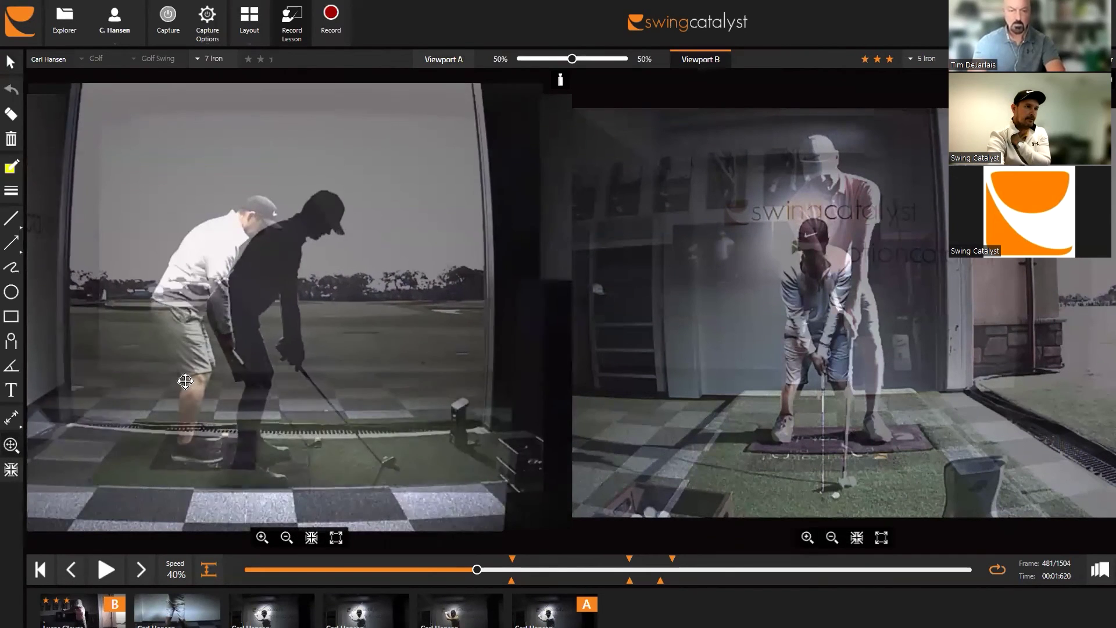
pyautogui.moveTo(185, 380); pyautogui.dragTo(138, 371)
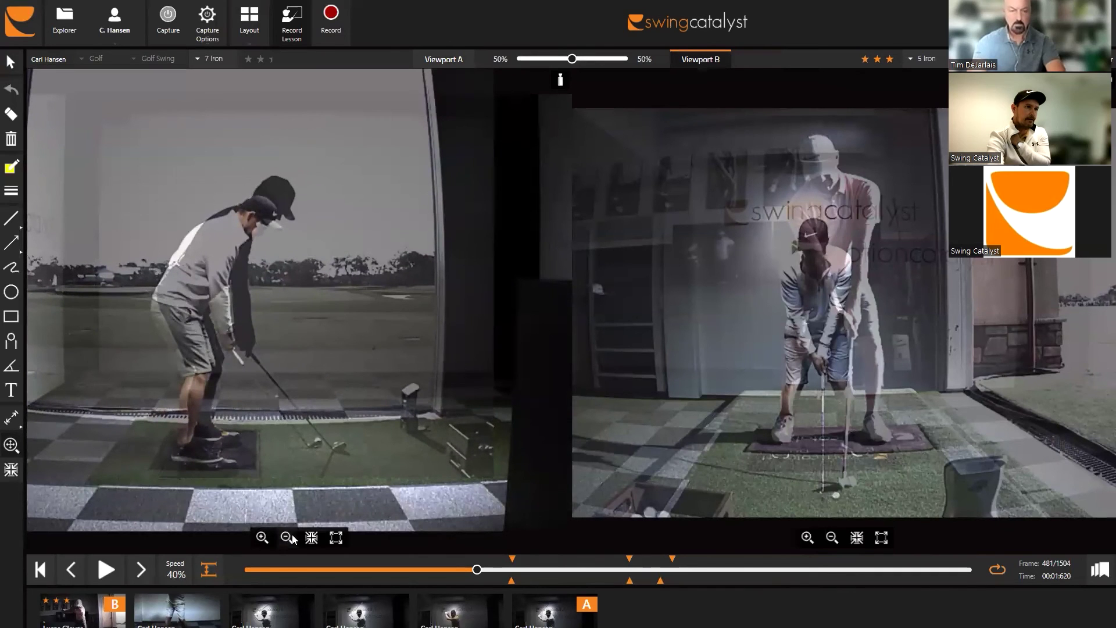
pyautogui.click(287, 537)
pyautogui.scroll(-1, 271, 426)
pyautogui.moveTo(273, 426); pyautogui.dragTo(269, 429)
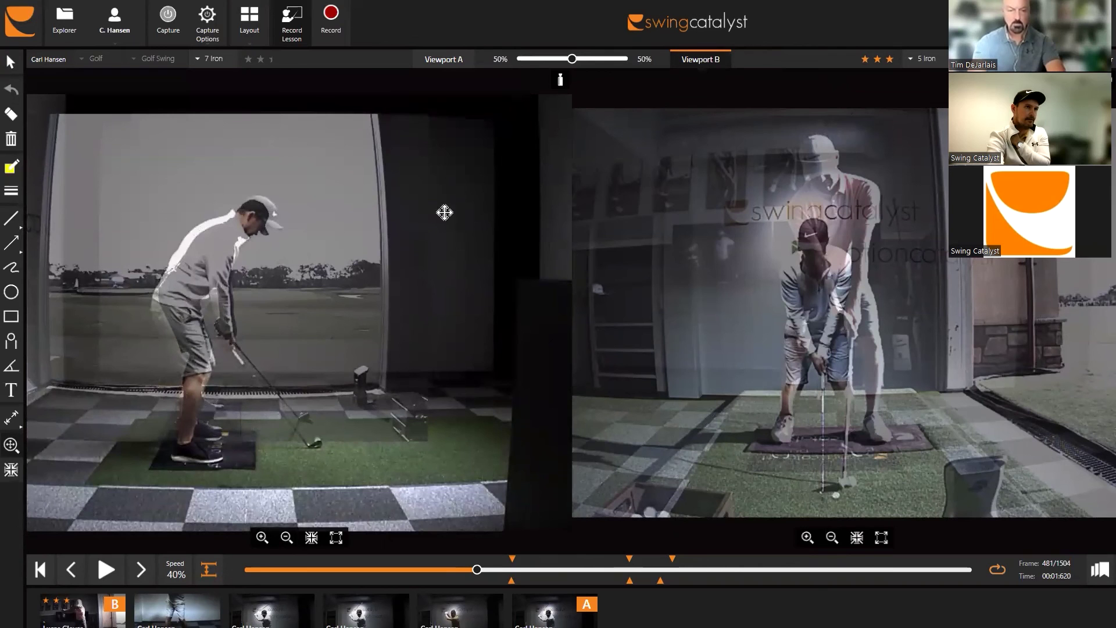
# Scrub the overlaid swings forward through the follow-through to frame 933 and back to impact at frame 888.
pyautogui.click(454, 62)
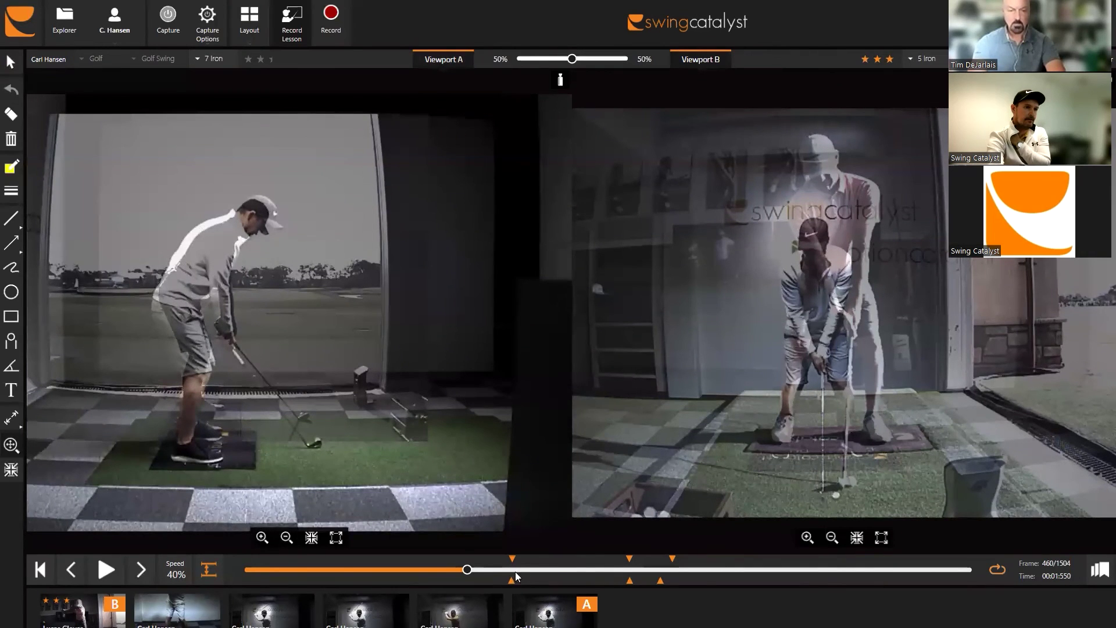
pyautogui.moveTo(468, 571); pyautogui.dragTo(574, 581)
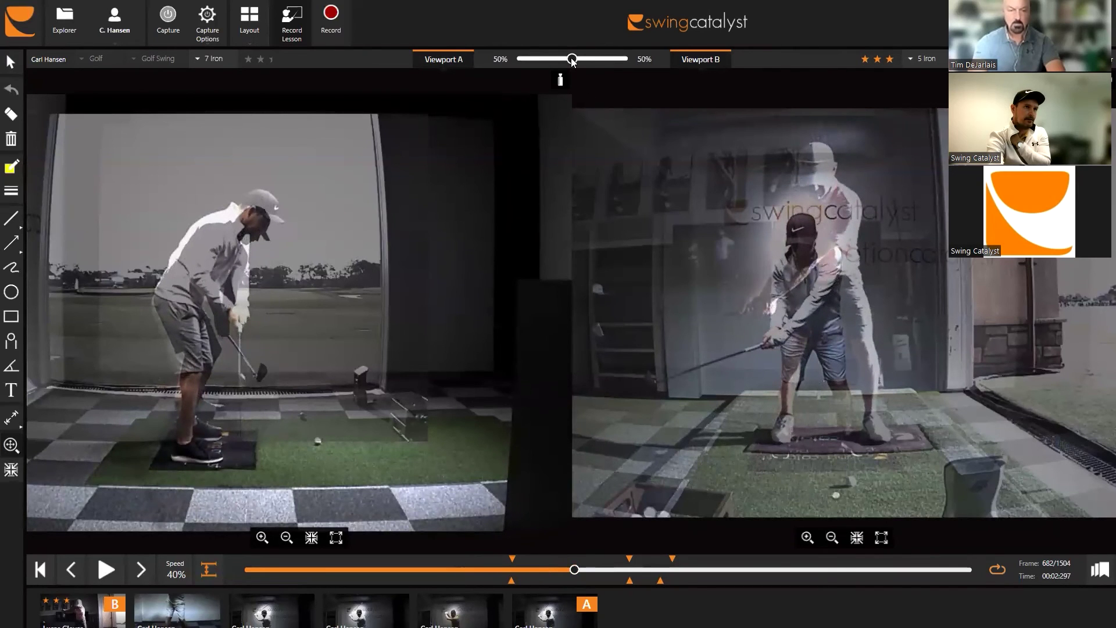
pyautogui.moveTo(572, 60)
pyautogui.mouseDown()
pyautogui.moveTo(553, 64)
pyautogui.moveTo(582, 63)
pyautogui.moveTo(554, 72)
pyautogui.moveTo(573, 72)
pyautogui.mouseUp()
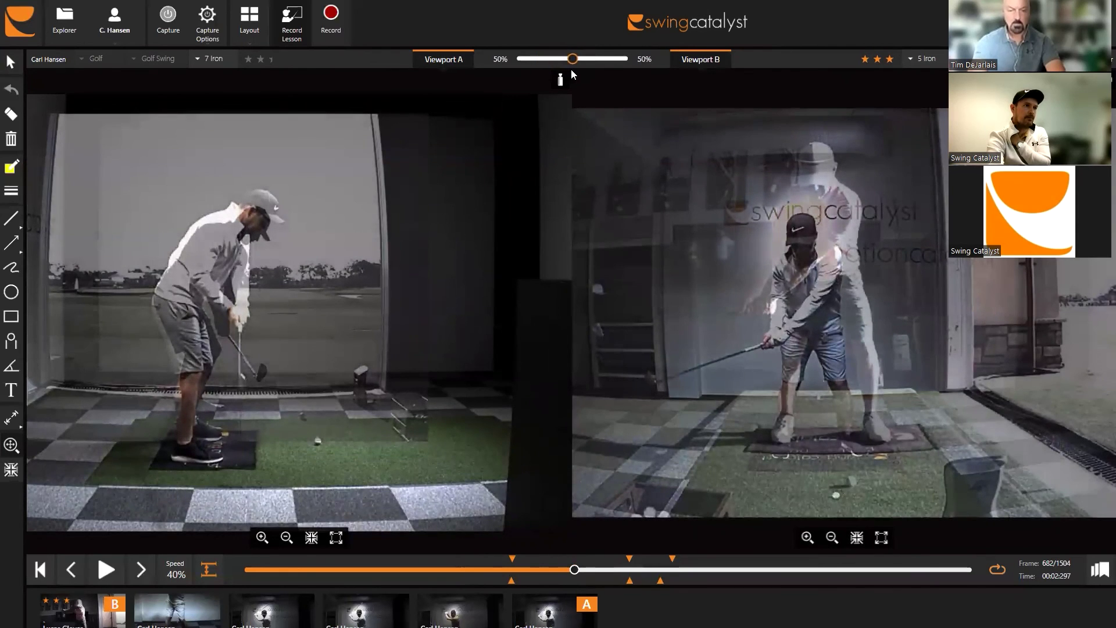
pyautogui.moveTo(573, 570); pyautogui.dragTo(679, 578)
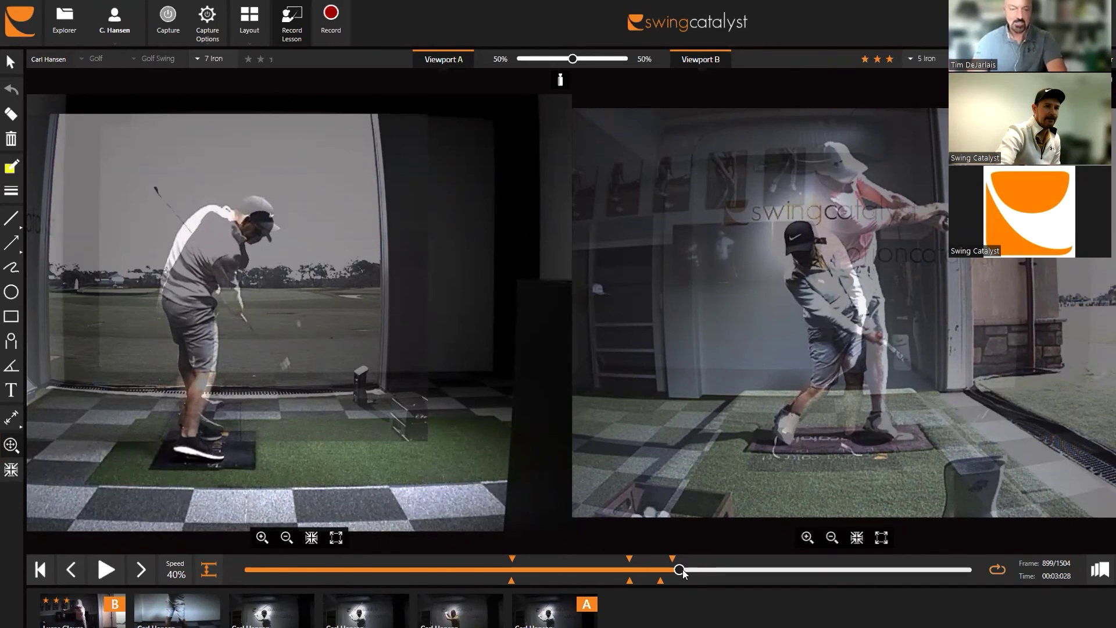
pyautogui.moveTo(682, 572)
pyautogui.mouseDown()
pyautogui.moveTo(663, 573)
pyautogui.moveTo(698, 581)
pyautogui.mouseUp()
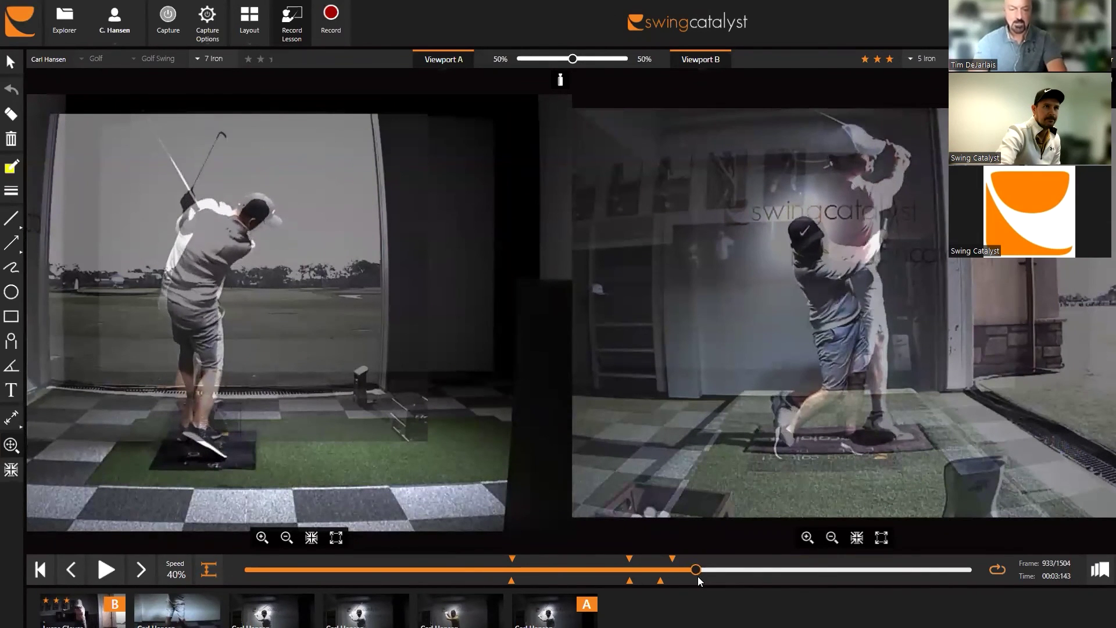
pyautogui.moveTo(702, 580); pyautogui.dragTo(673, 577)
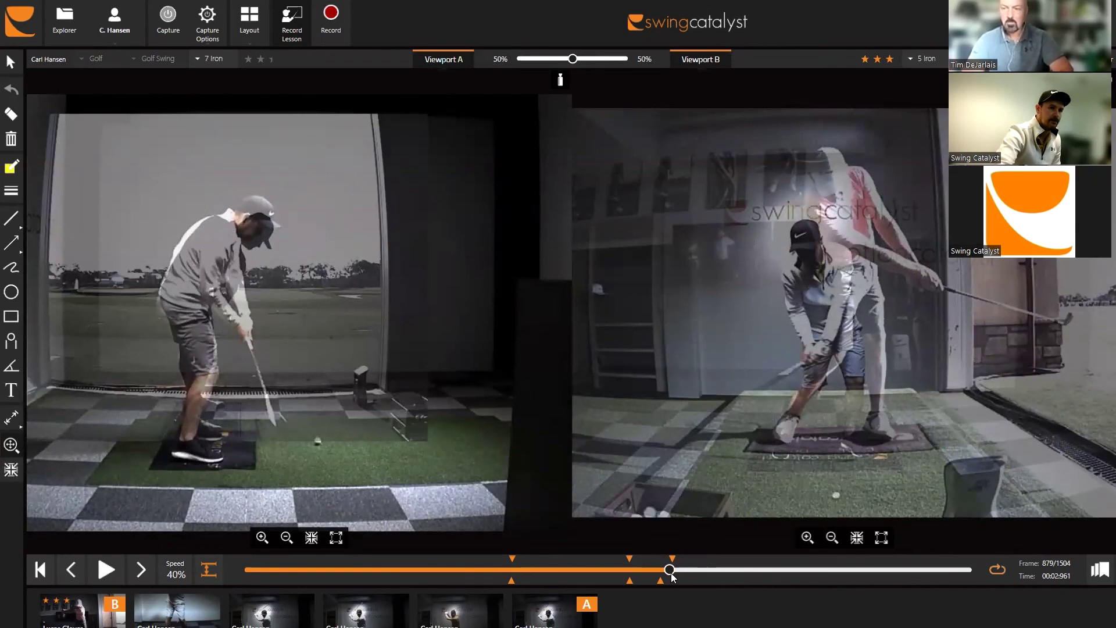
pyautogui.moveTo(672, 570)
pyautogui.mouseDown()
pyautogui.moveTo(645, 557)
pyautogui.moveTo(693, 580)
pyautogui.moveTo(654, 577)
pyautogui.moveTo(677, 579)
pyautogui.mouseUp()
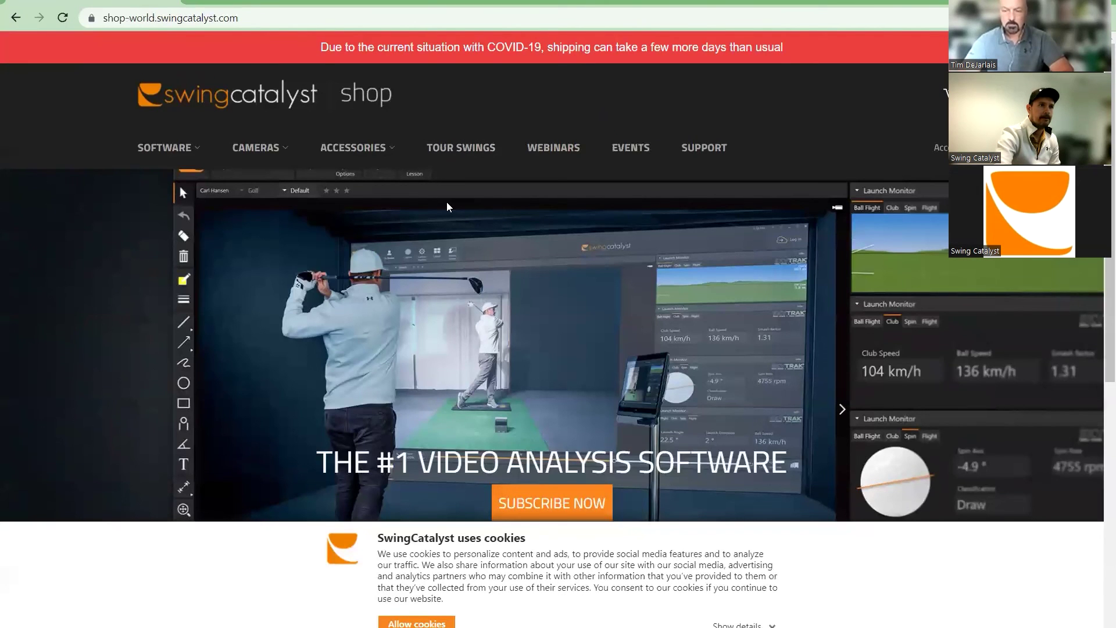
# Open the Tour Swings page in the Swing Catalyst web shop and browse the professionals' swings on offer.
pyautogui.click(455, 148)
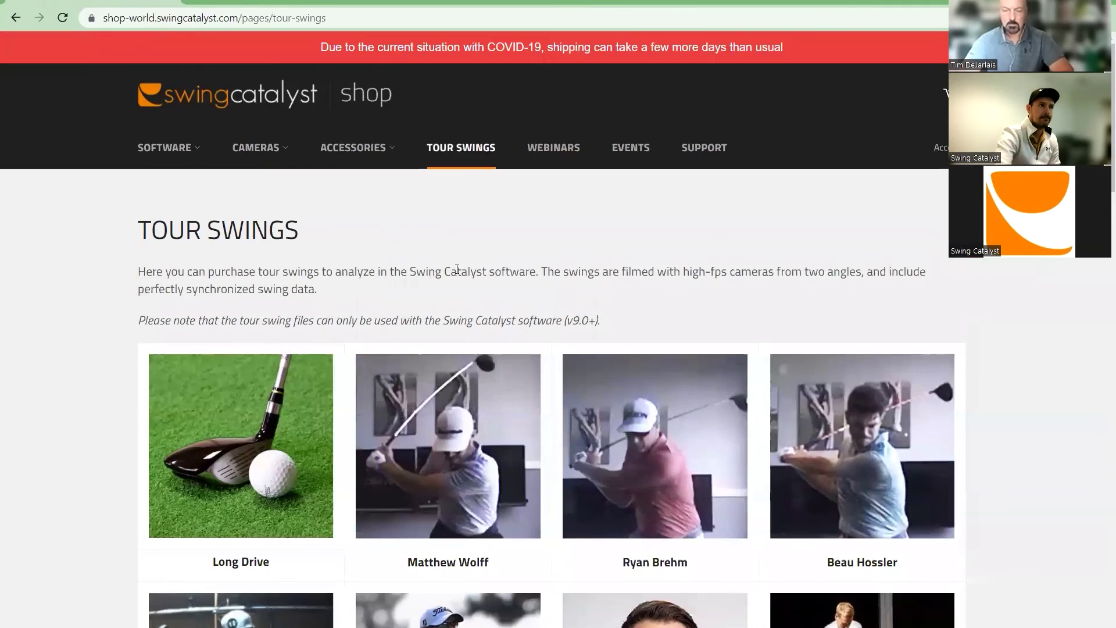
pyautogui.scroll(-15, 456, 175)
pyautogui.scroll(-15, 457, 274)
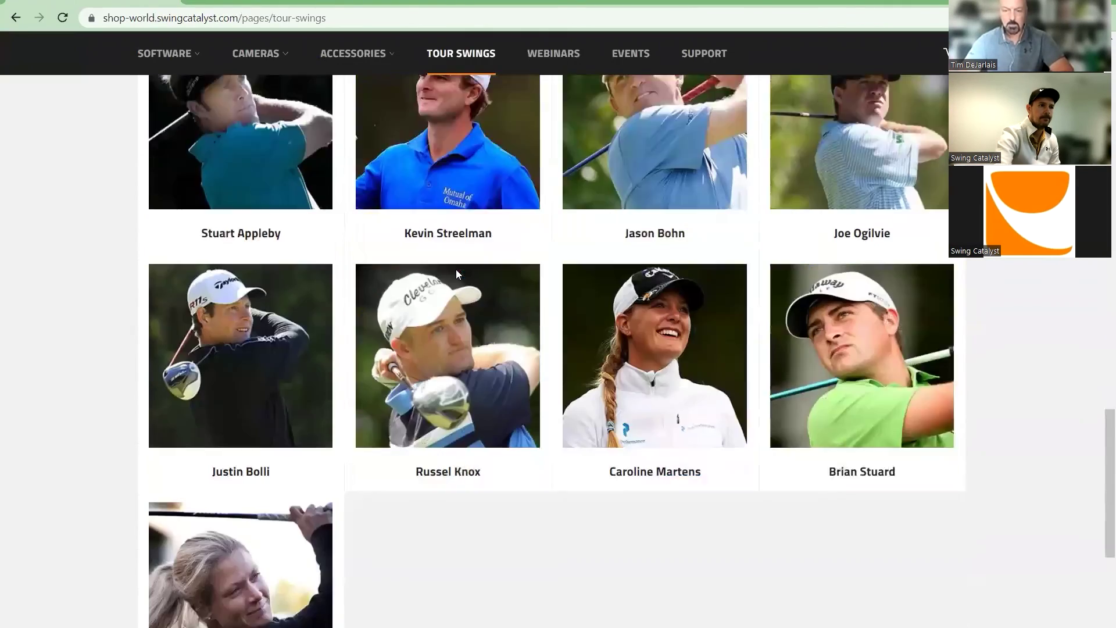
pyautogui.scroll(8, 457, 274)
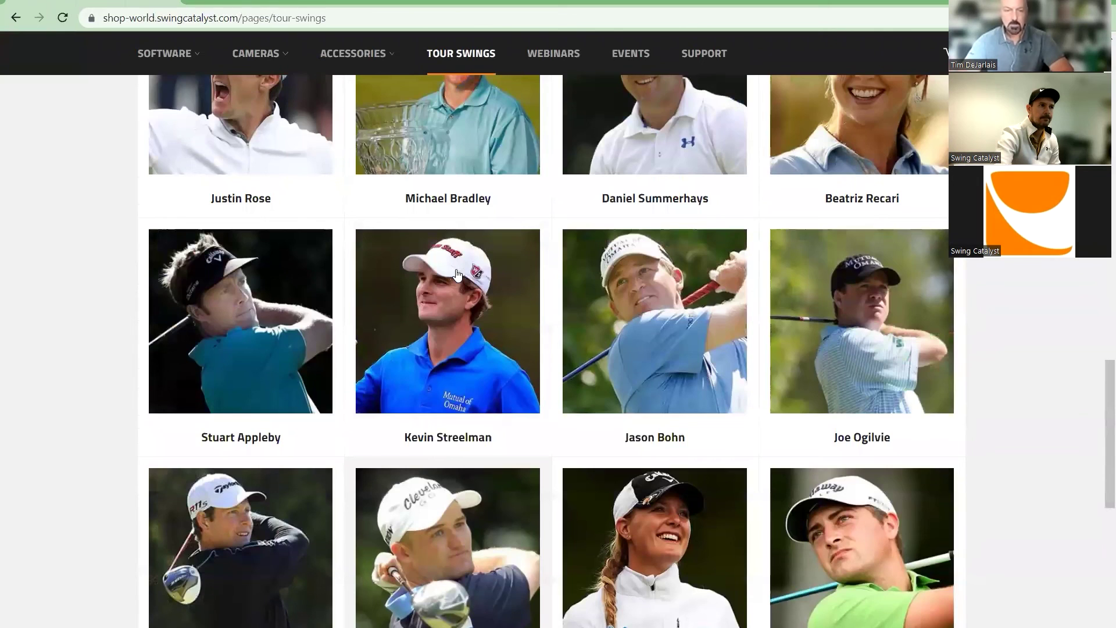
pyautogui.scroll(7, 456, 272)
pyautogui.scroll(10, 456, 270)
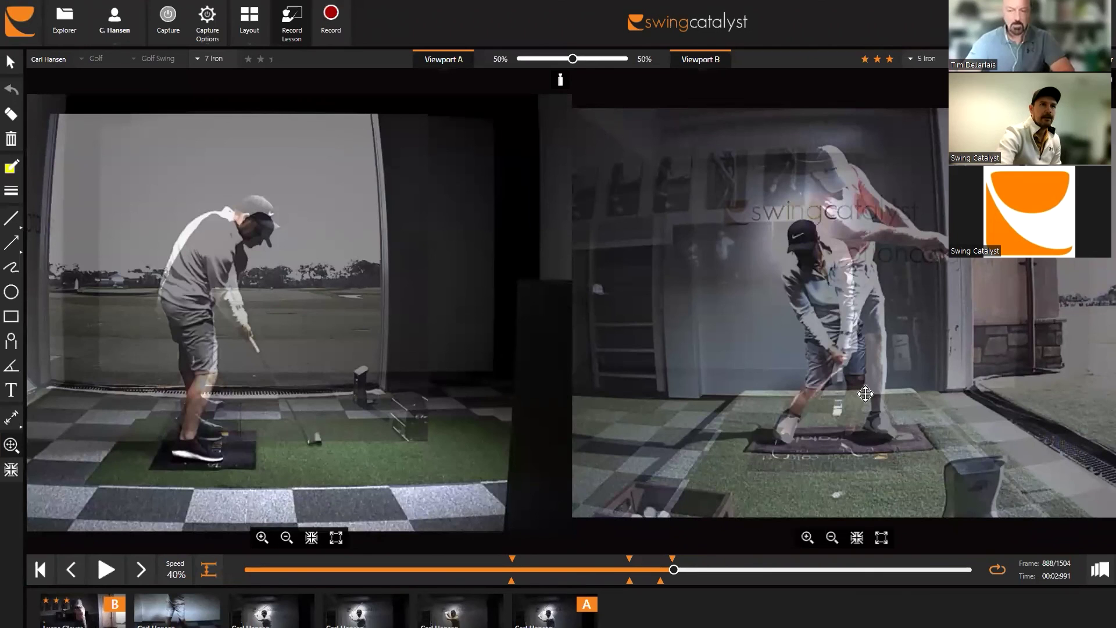
# Switch the viewer to the Single Recording layout and show the data graphs beside the two camera views.
pyautogui.click(250, 43)
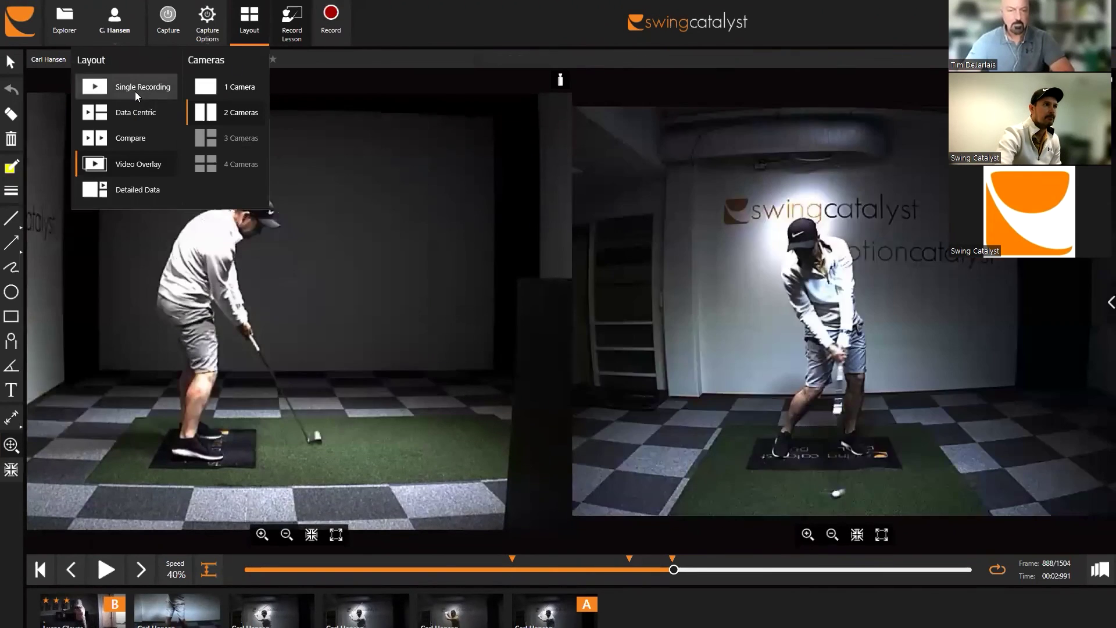
pyautogui.click(135, 92)
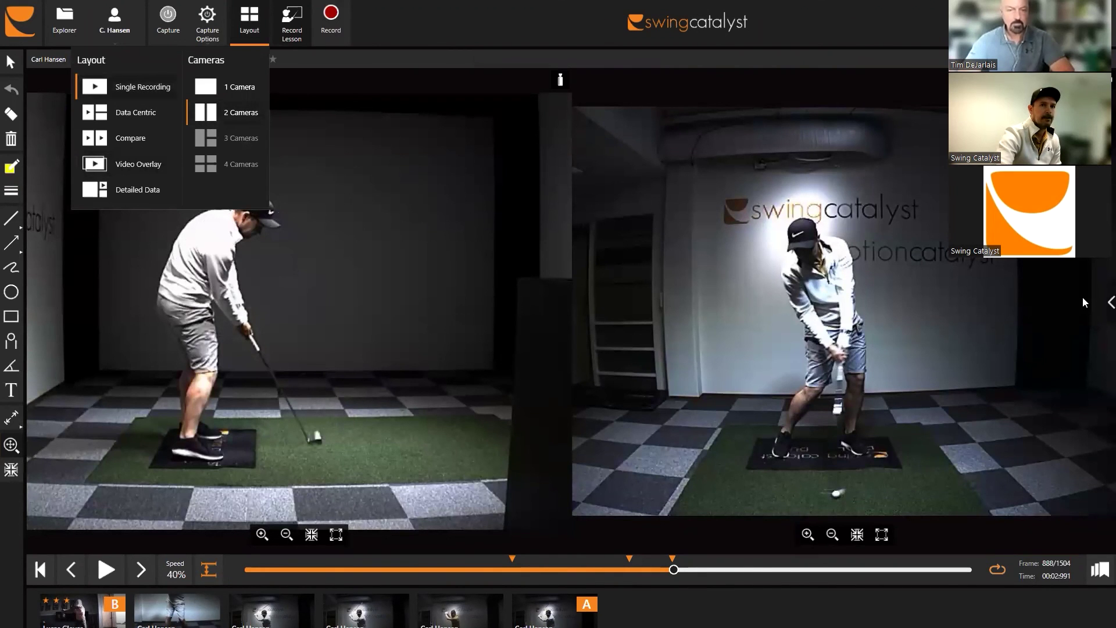
pyautogui.click(1110, 301)
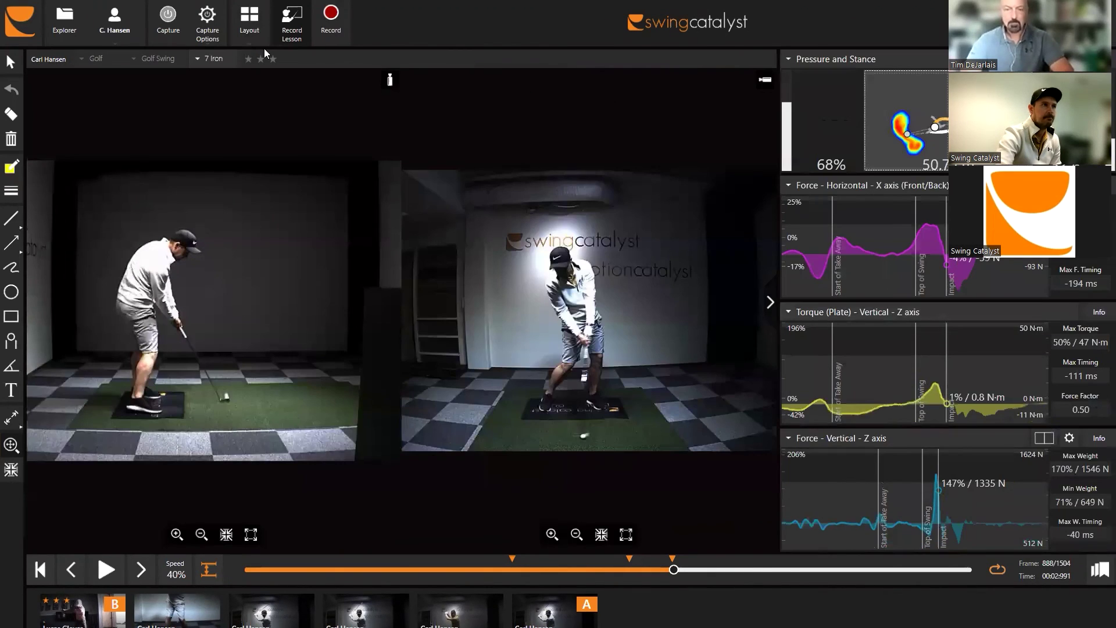
# Preview the Data Centric layout, switch to Detailed Data, and set its main graph to Force - Horizontal - X axis (Front/Back).
pyautogui.click(250, 23)
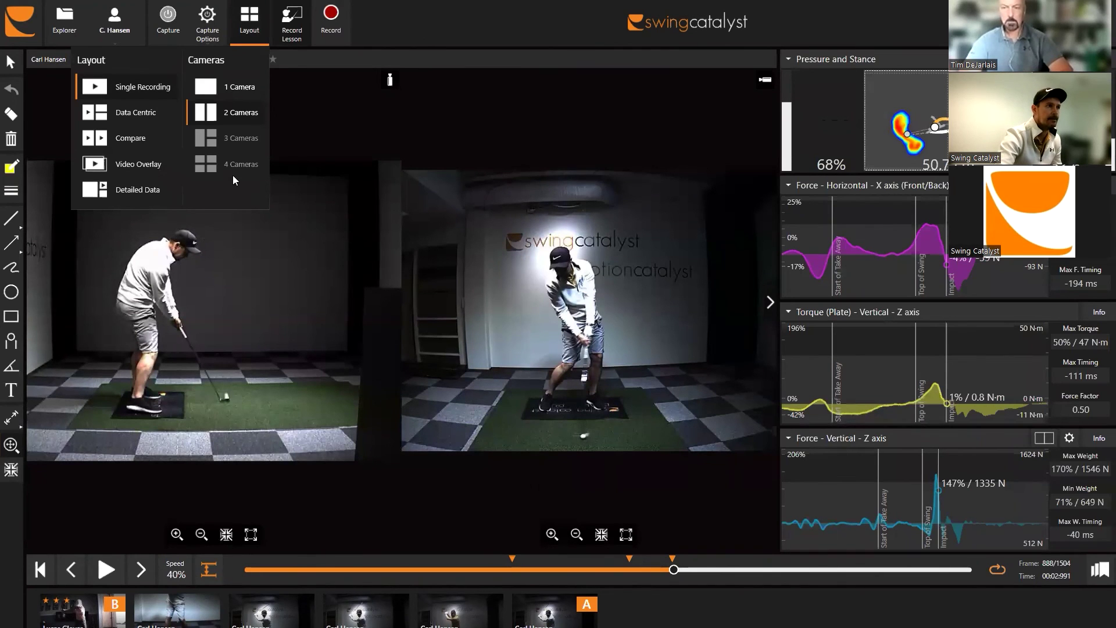
pyautogui.click(145, 119)
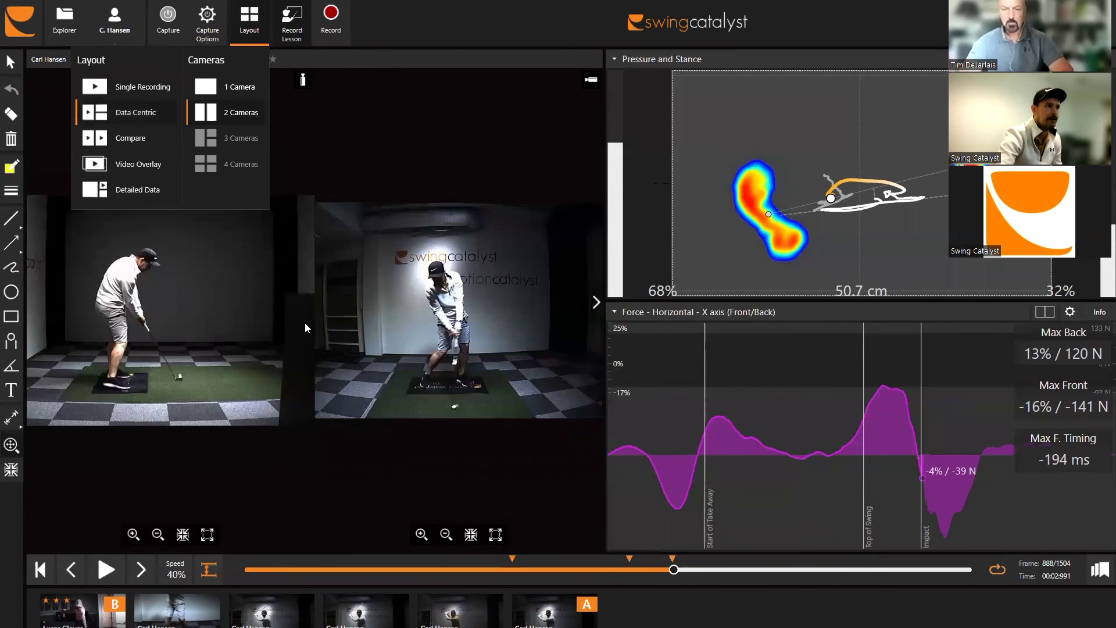
pyautogui.click(141, 196)
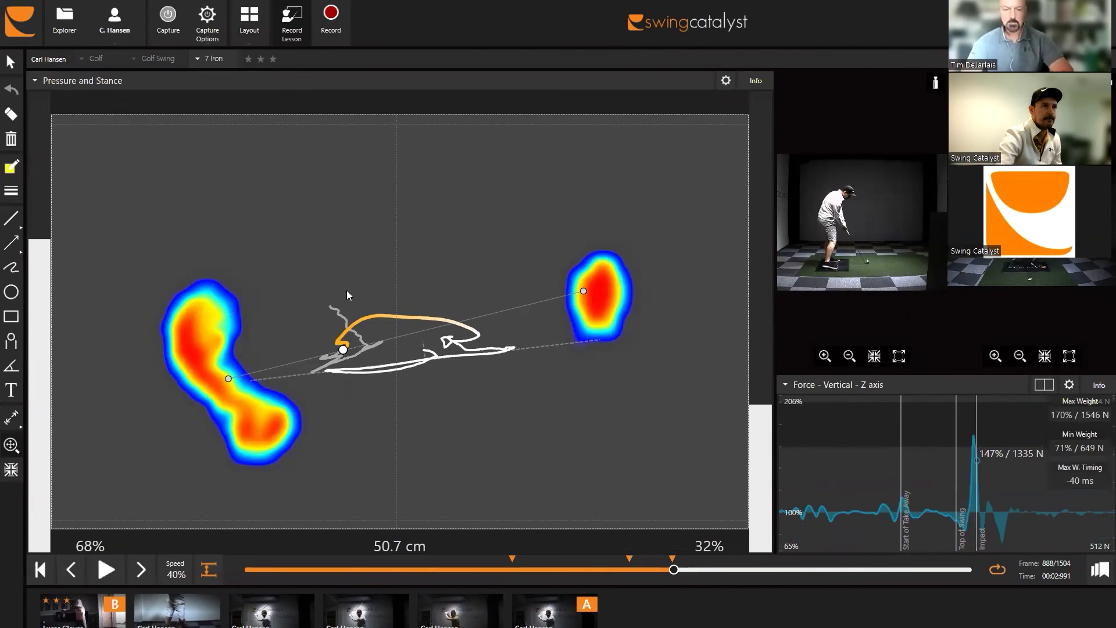
pyautogui.click(165, 86)
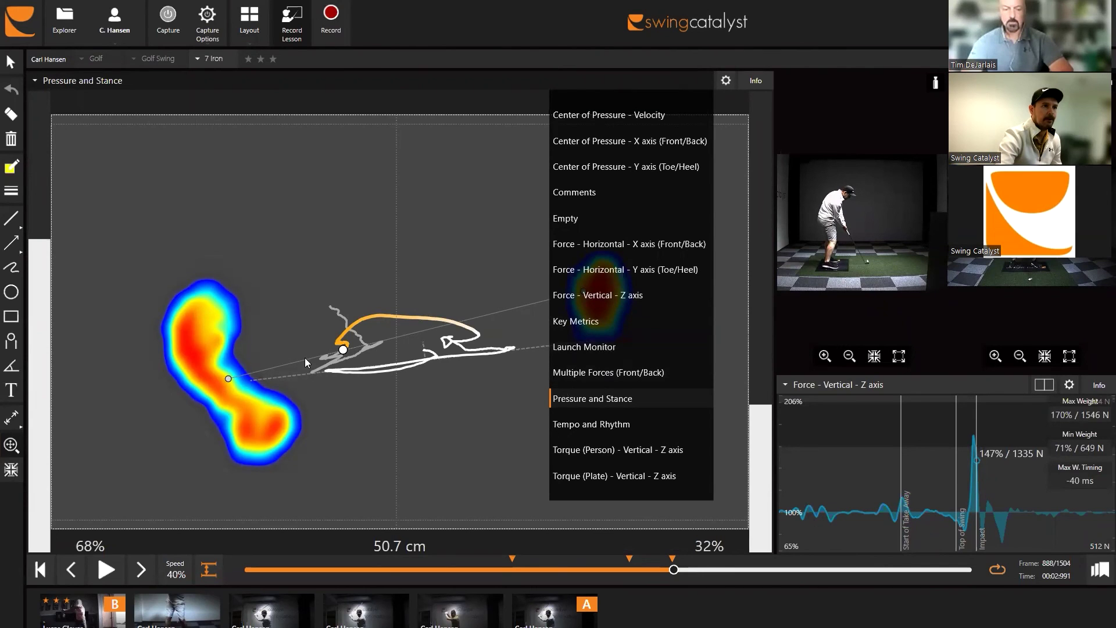
pyautogui.click(579, 246)
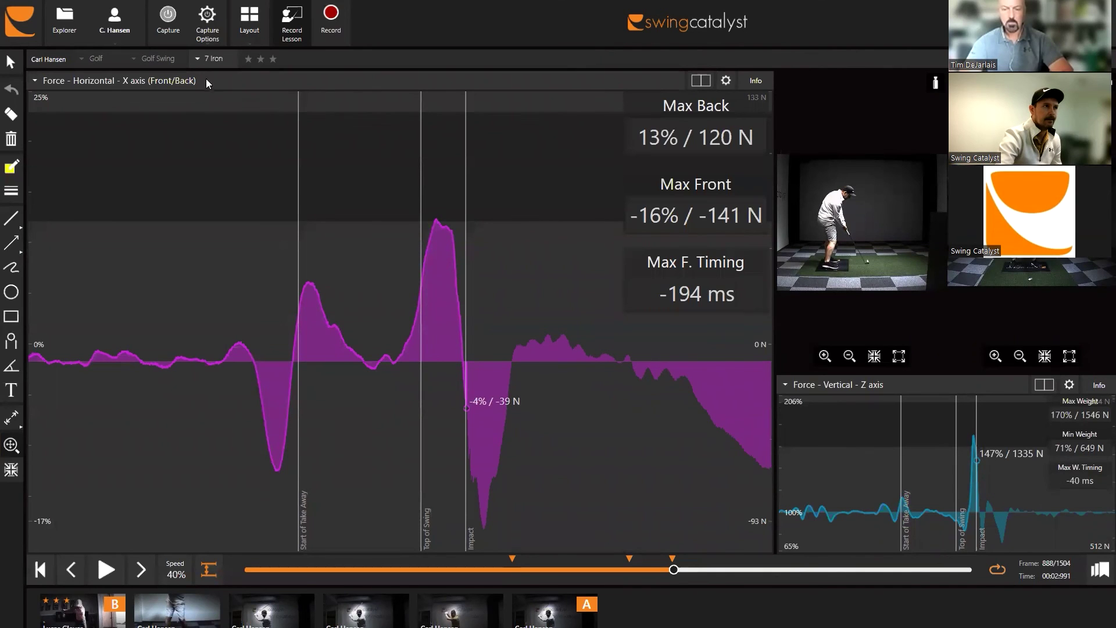
# Return to the Single Recording layout and scrub the swing back to frame 776, near the top of the swing.
pyautogui.click(266, 46)
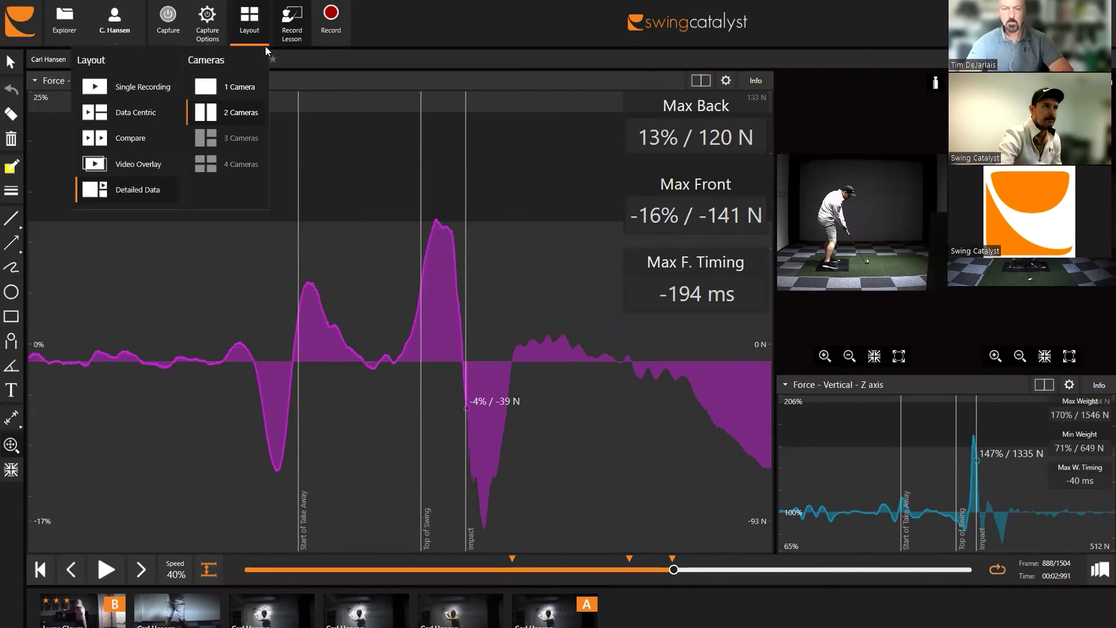
pyautogui.click(144, 88)
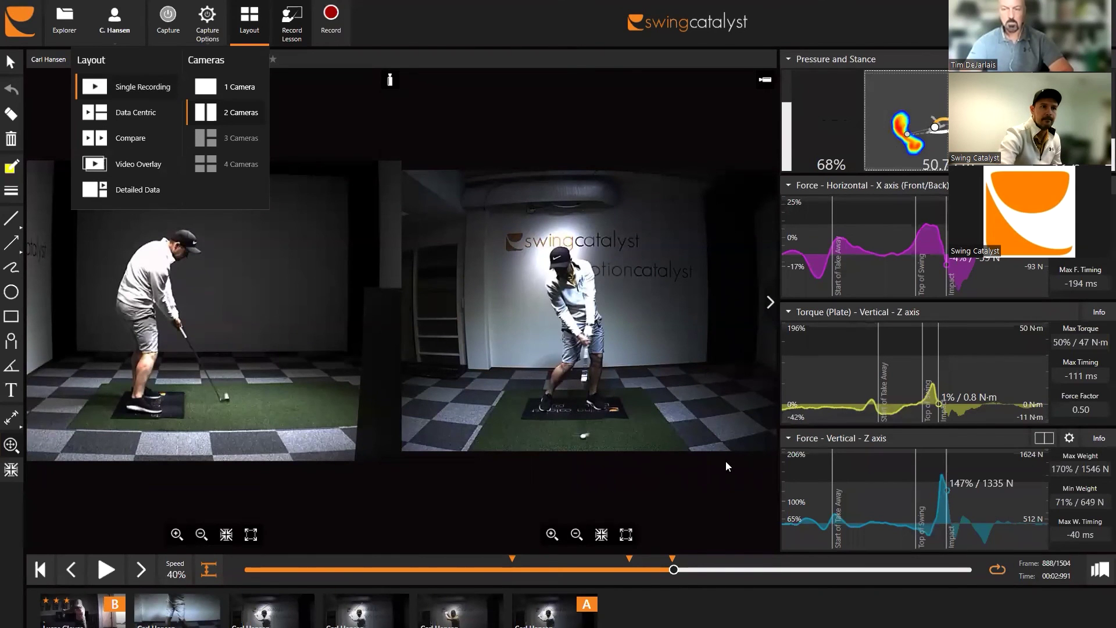
pyautogui.click(667, 570)
pyautogui.moveTo(666, 571); pyautogui.dragTo(669, 548)
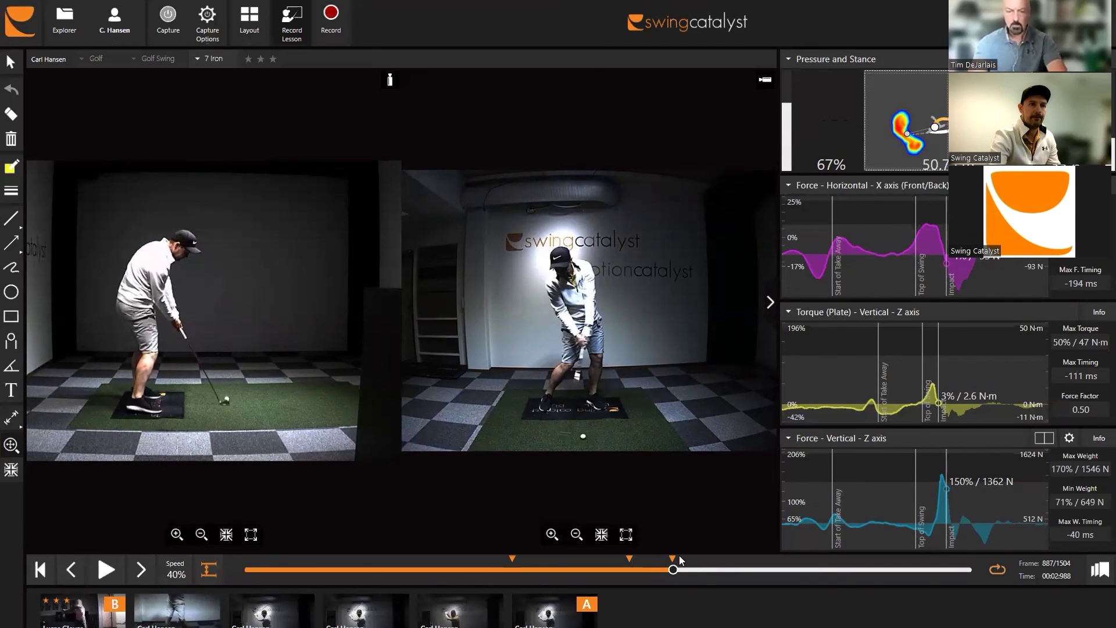
pyautogui.moveTo(673, 574); pyautogui.dragTo(620, 569)
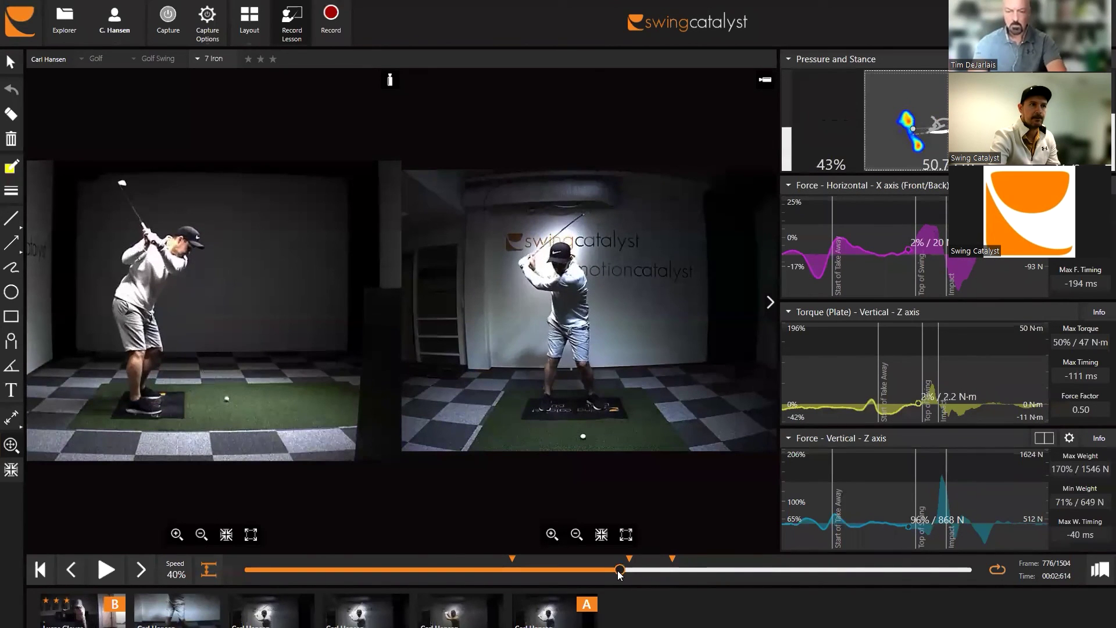
# Show only one camera in the single recording and switch it to the Face on right view.
pyautogui.click(250, 23)
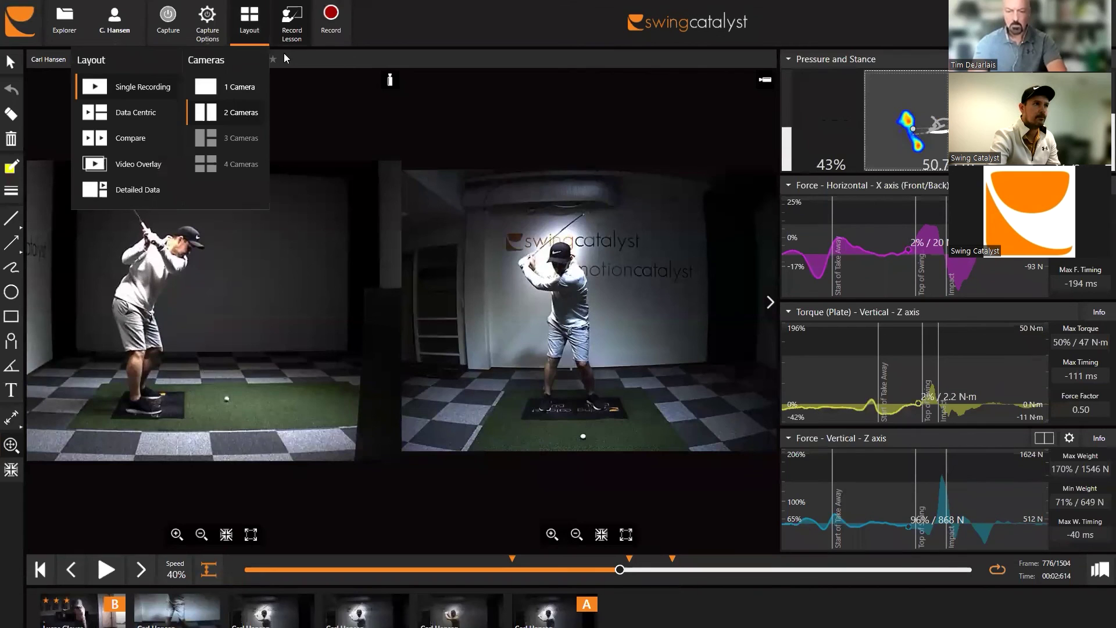
pyautogui.click(242, 86)
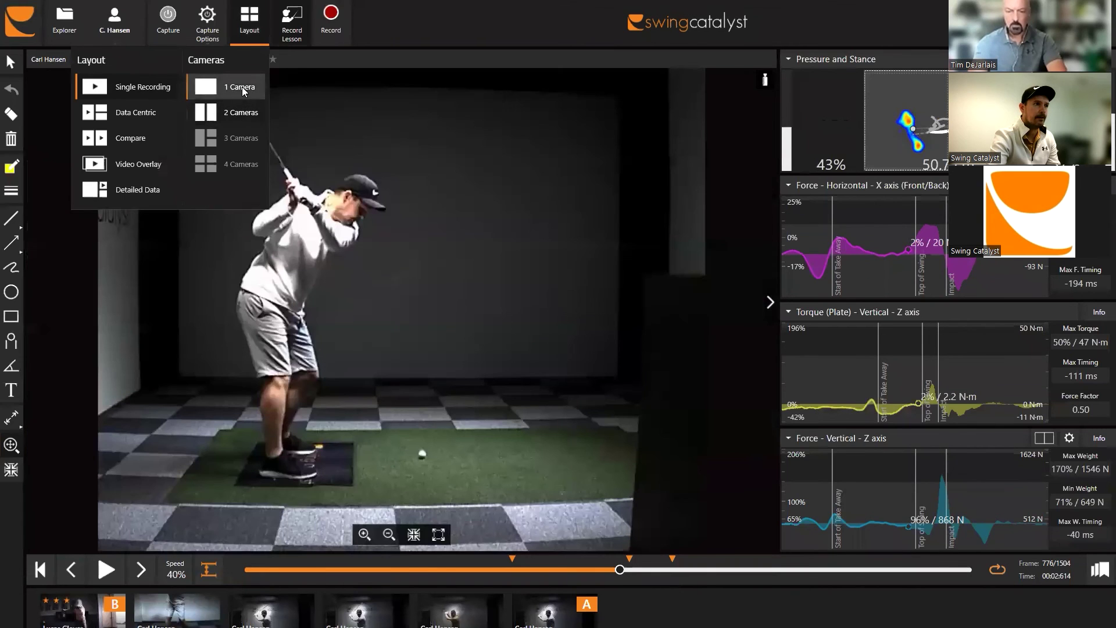
pyautogui.click(764, 82)
pyautogui.click(789, 249)
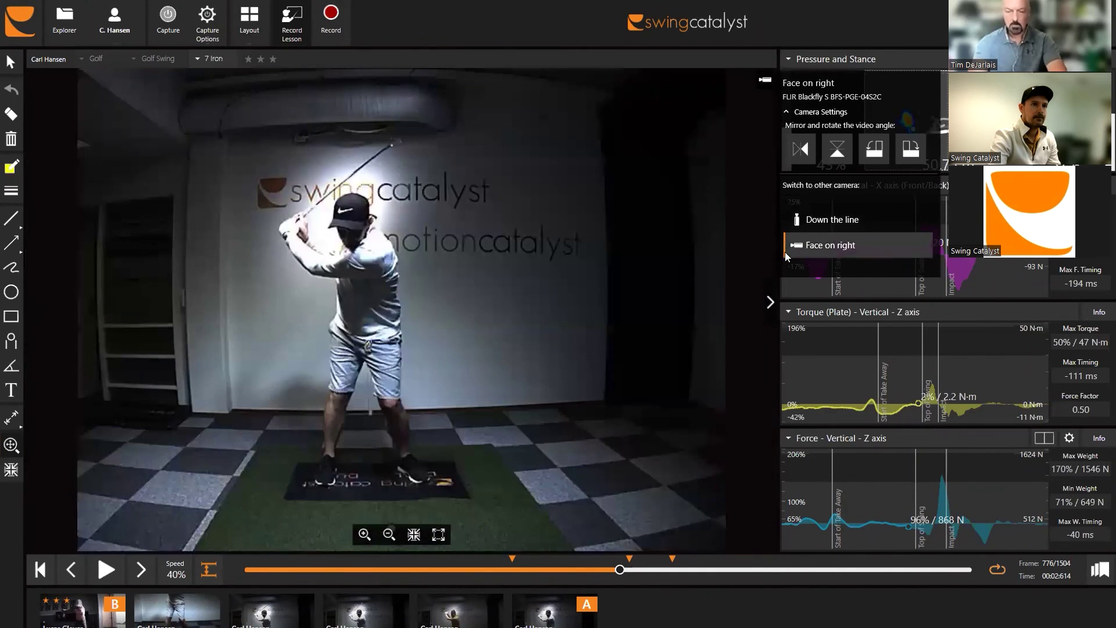
pyautogui.click(787, 597)
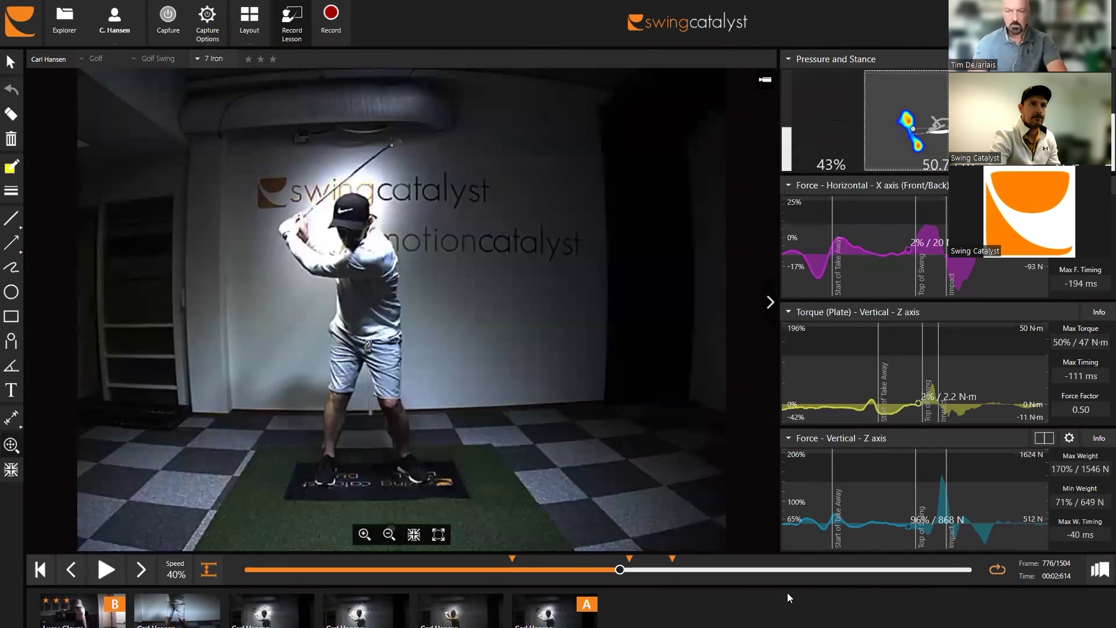
# Advance the swing to frame 835 and draw two horizontal arrows pointing in opposite directions beside the golfer's trail foot.
pyautogui.moveTo(620, 570); pyautogui.dragTo(649, 576)
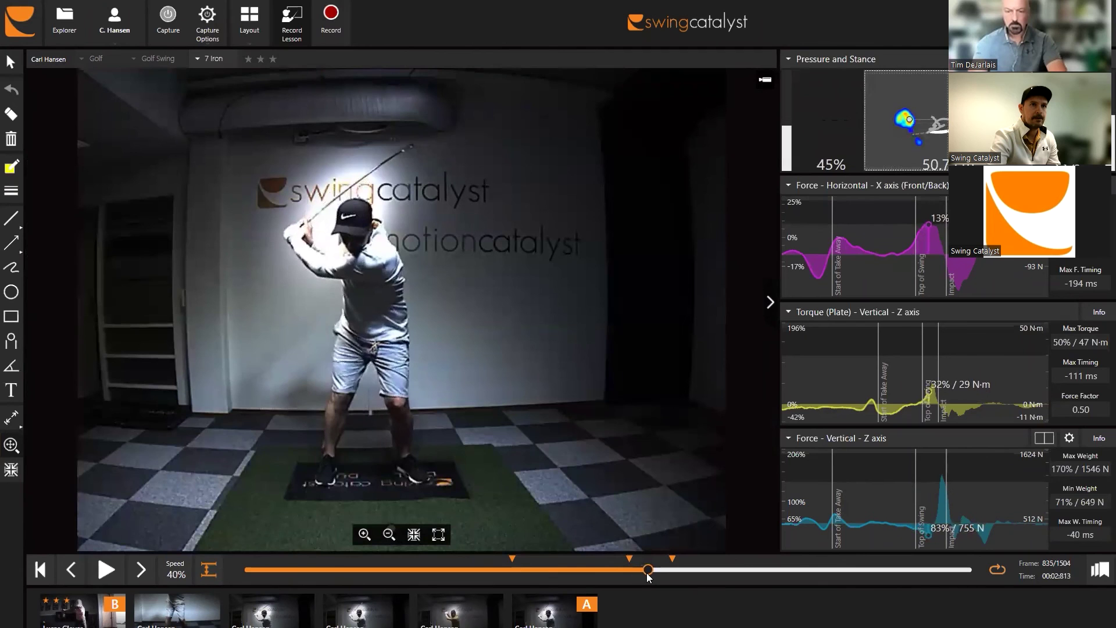
pyautogui.click(12, 243)
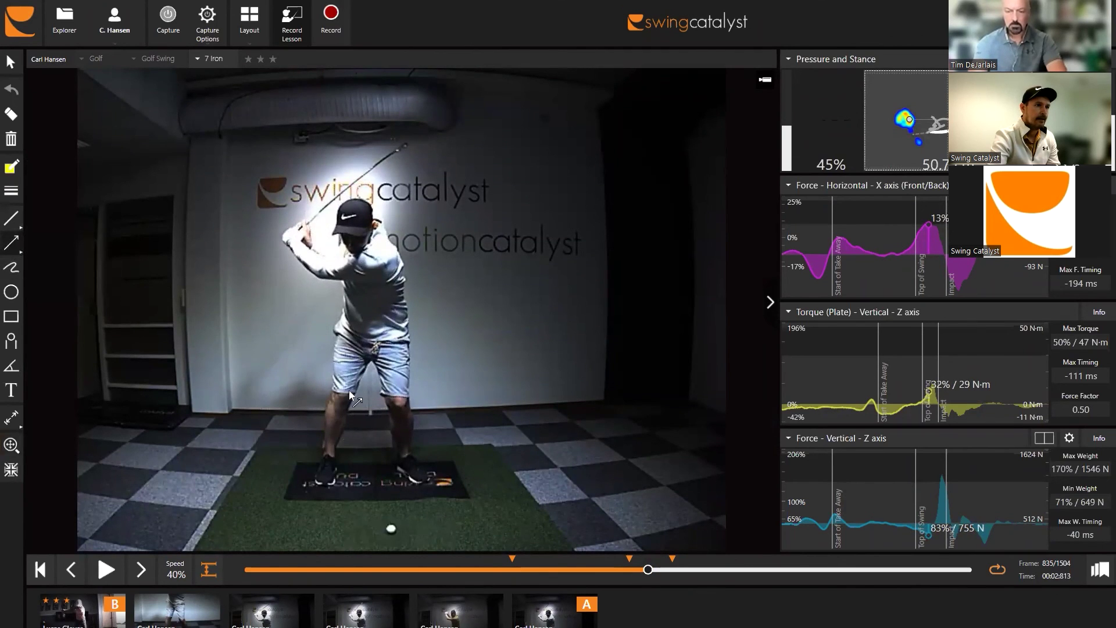
pyautogui.moveTo(271, 459); pyautogui.dragTo(191, 462)
pyautogui.moveTo(284, 457); pyautogui.dragTo(360, 455)
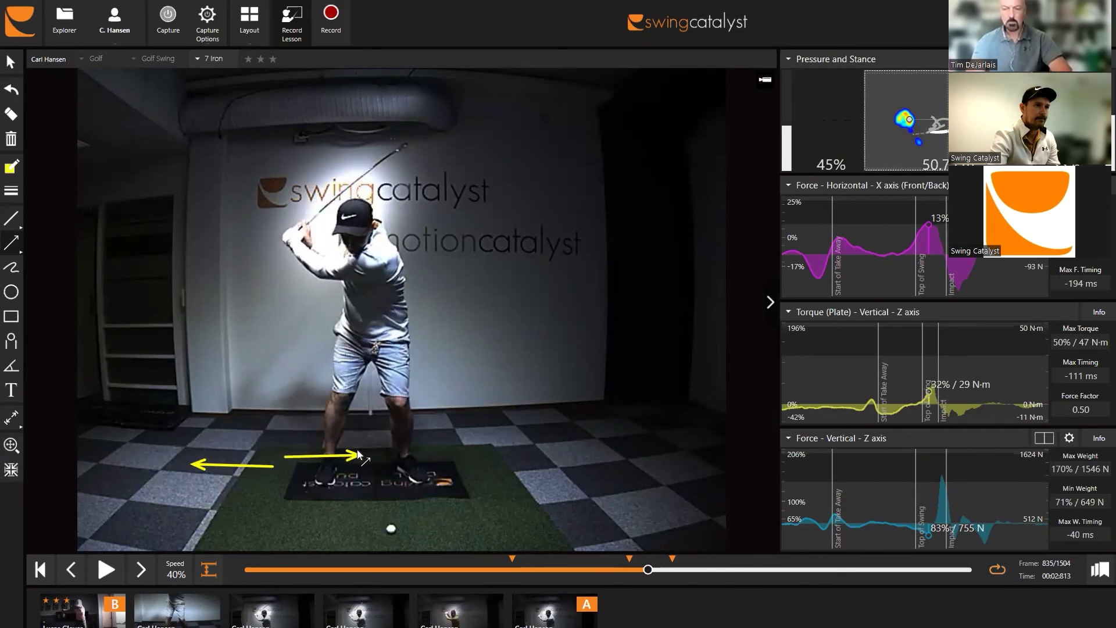
# Advance to frame 893, draw two opposing horizontal arrows at the golfer's lead foot, and clear all drawings.
pyautogui.moveTo(648, 570); pyautogui.dragTo(679, 572)
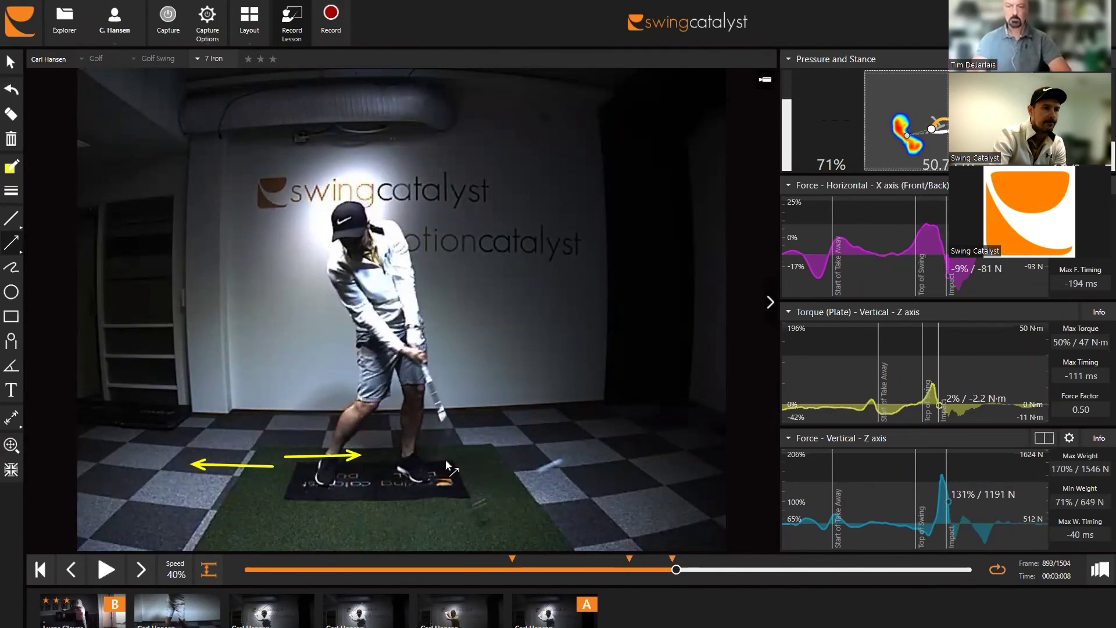
pyautogui.moveTo(447, 465); pyautogui.dragTo(540, 463)
pyautogui.moveTo(457, 441); pyautogui.dragTo(389, 440)
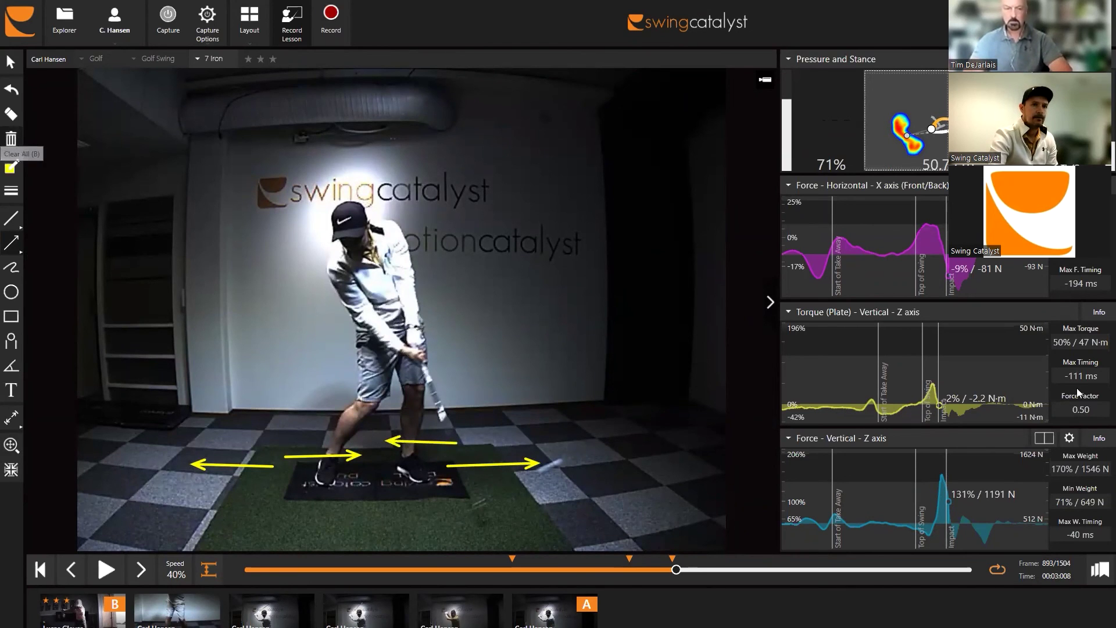
pyautogui.press('b')
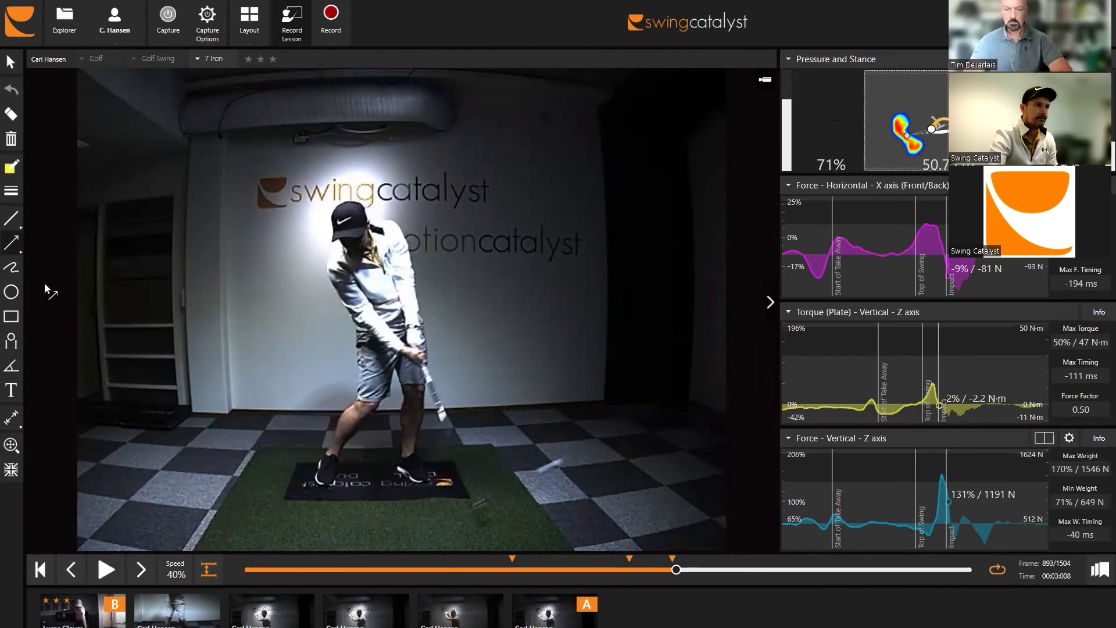
# Draw a downward arrow at the trail foot and an upward arrow at the lead foot, and clear all drawings.
pyautogui.click(375, 486)
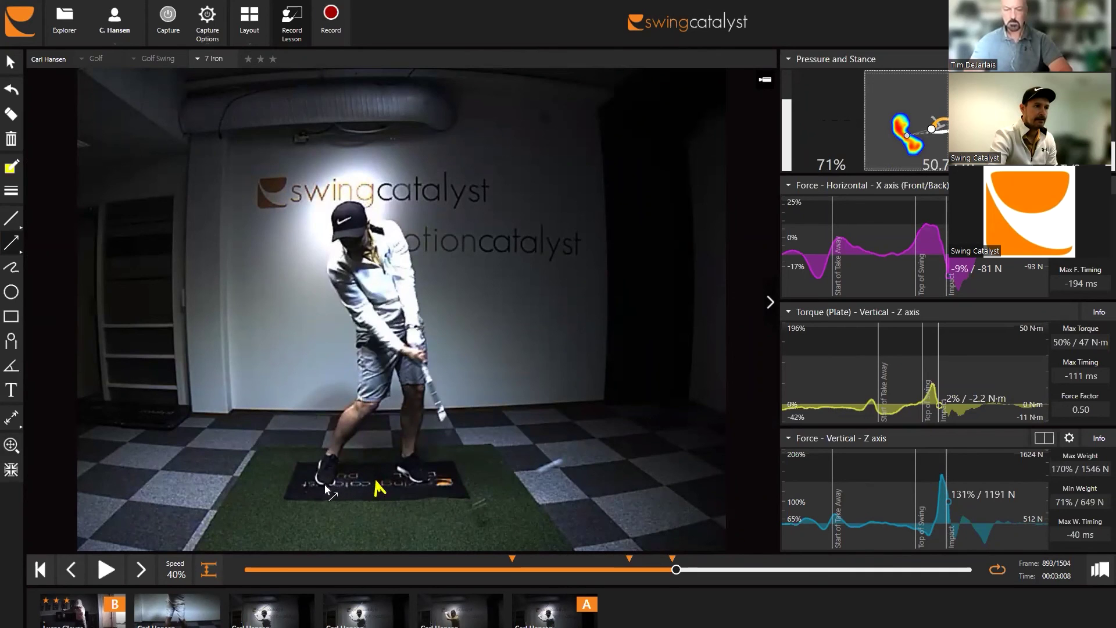
pyautogui.moveTo(330, 479); pyautogui.dragTo(327, 536)
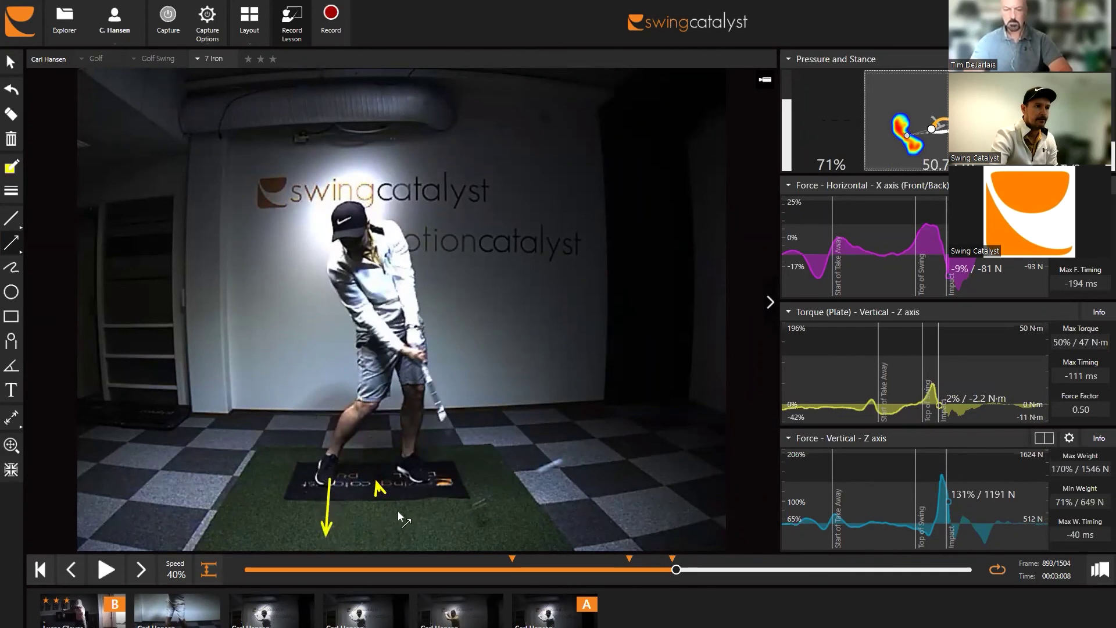
pyautogui.moveTo(426, 499); pyautogui.dragTo(422, 434)
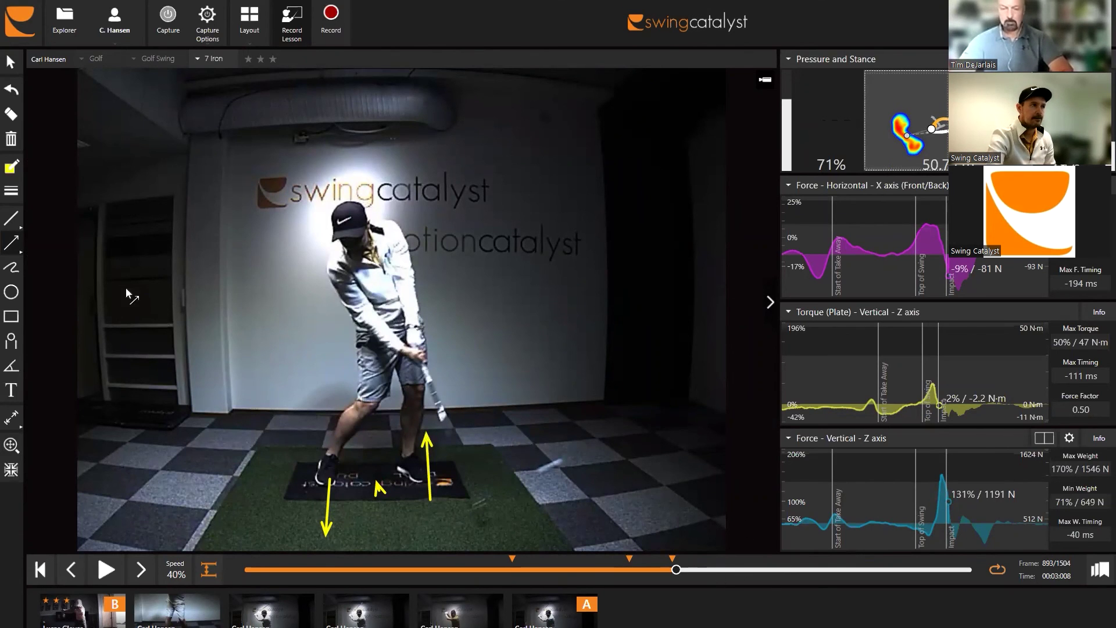
pyautogui.click(11, 138)
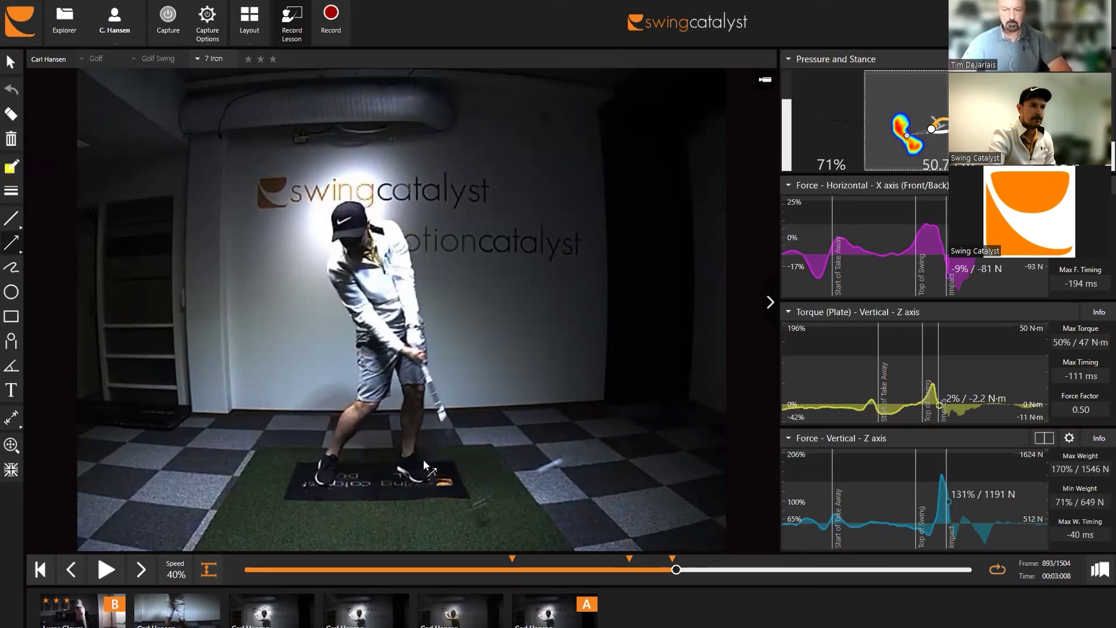
# Draw a downward arrow from the lead foot and an upward arrow along the lead leg, and step the swing back to frame 872.
pyautogui.moveTo(421, 458); pyautogui.dragTo(427, 539)
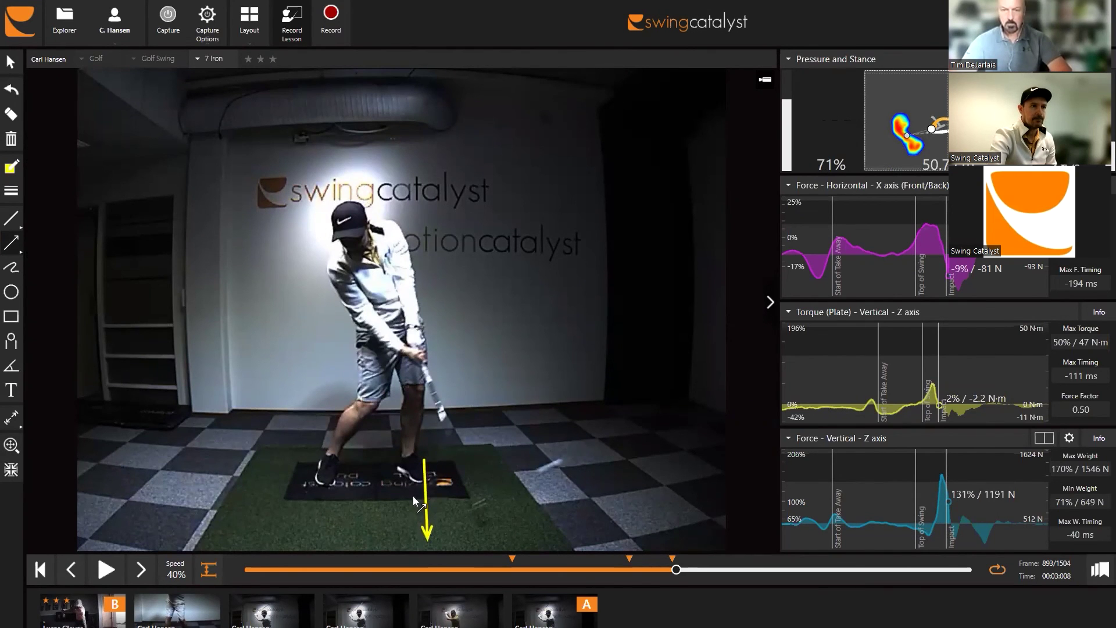
pyautogui.moveTo(411, 471); pyautogui.dragTo(405, 396)
pyautogui.moveTo(676, 570); pyautogui.dragTo(666, 569)
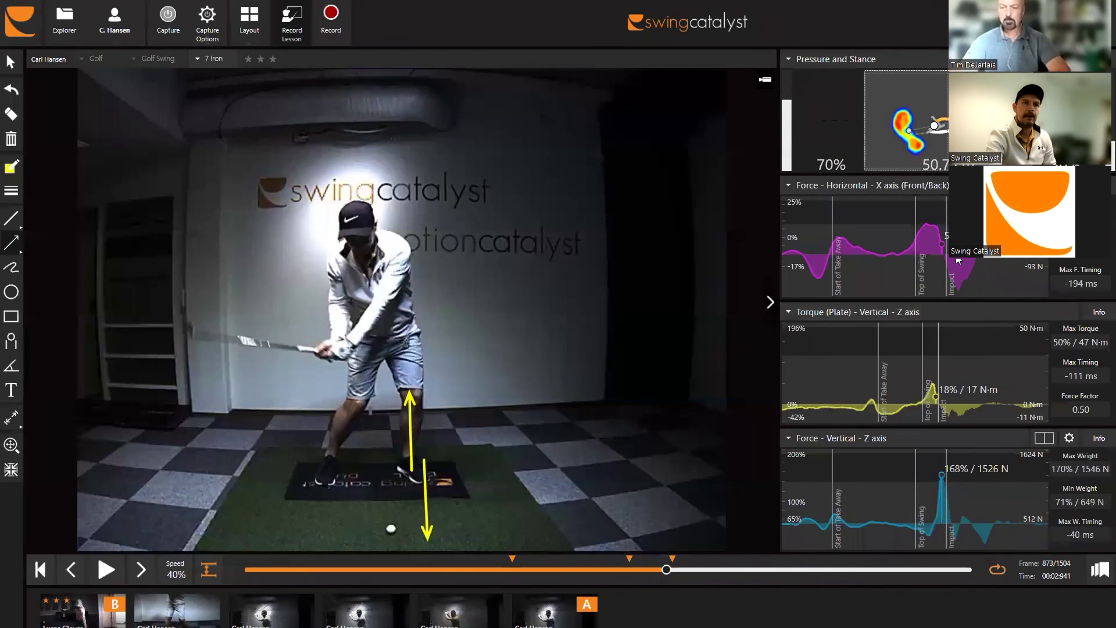
pyautogui.press('Left')
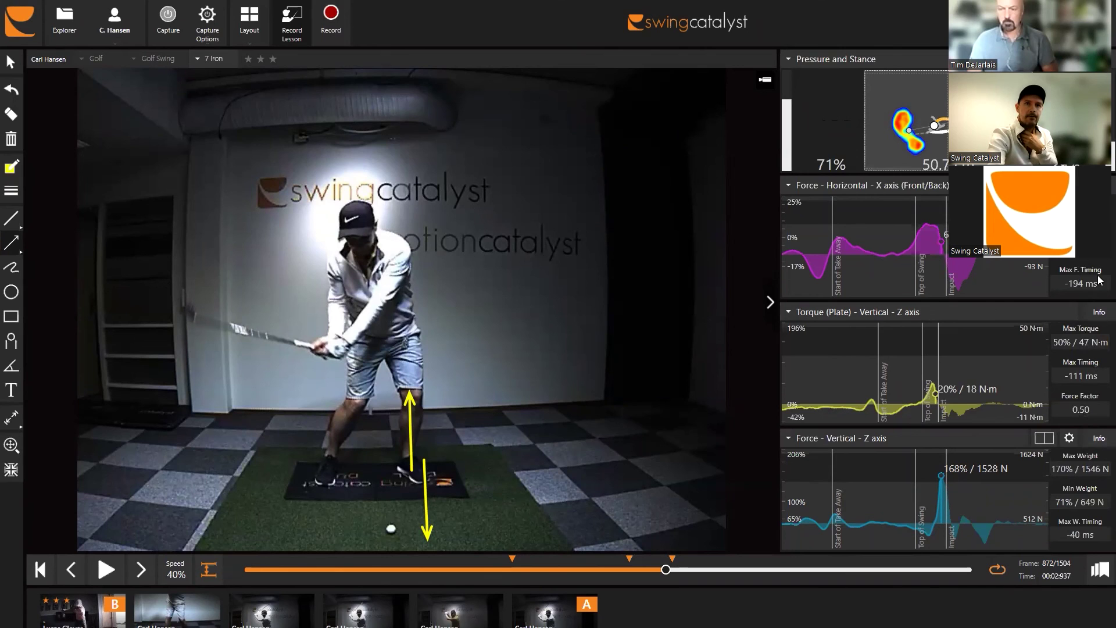
# Read the description of the Force - Horizontal - X axis (Front/Back) graph and look through the graphs available for its slot.
pyautogui.click(1099, 185)
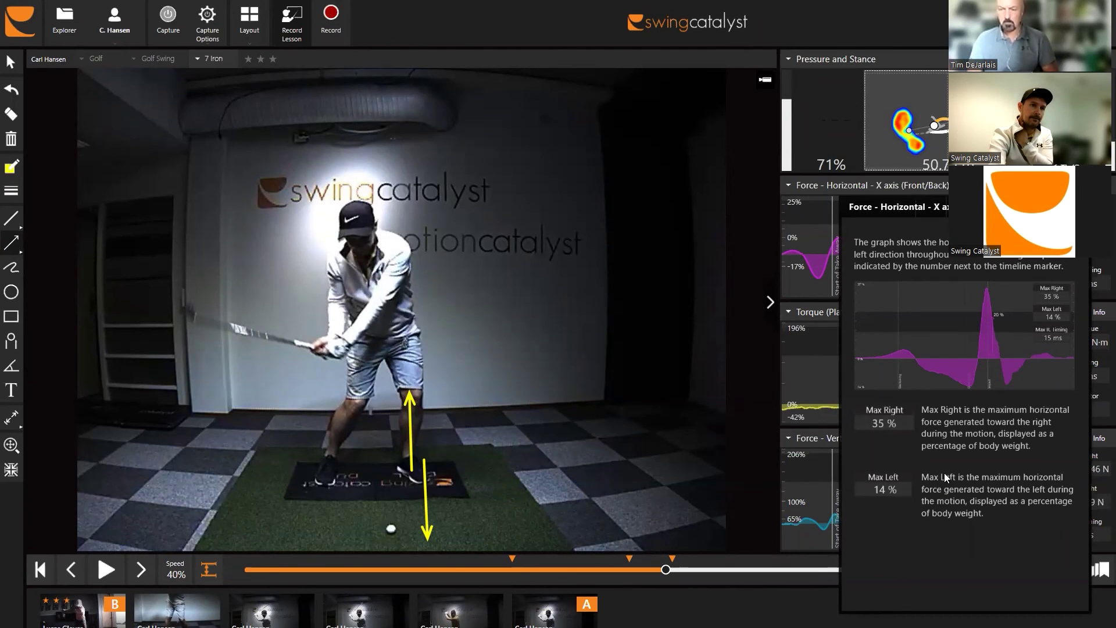
pyautogui.click(744, 454)
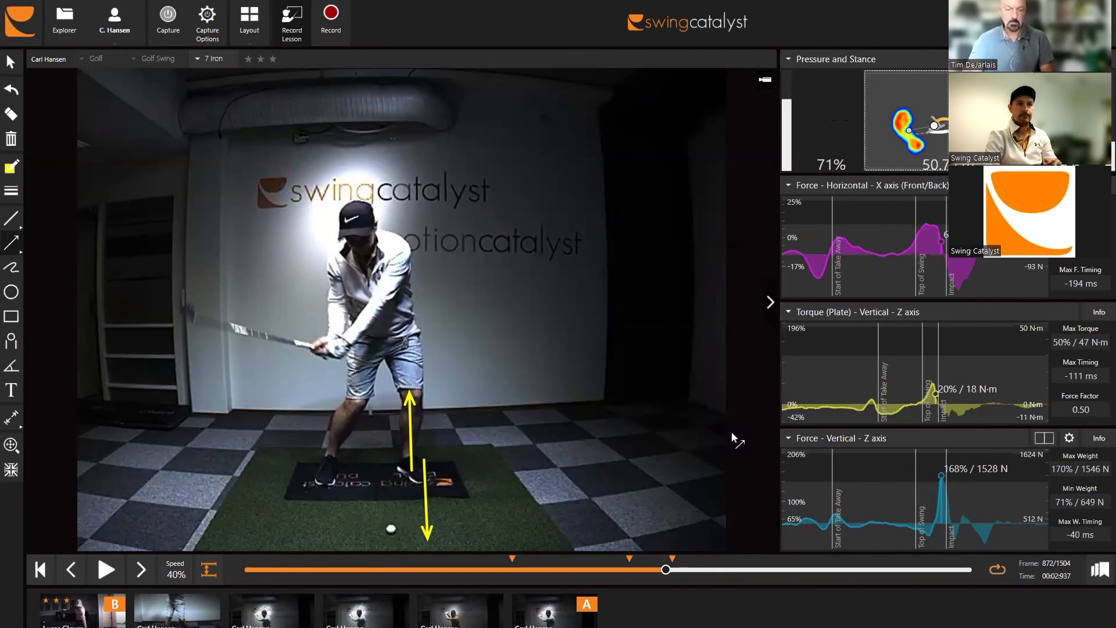
pyautogui.click(912, 186)
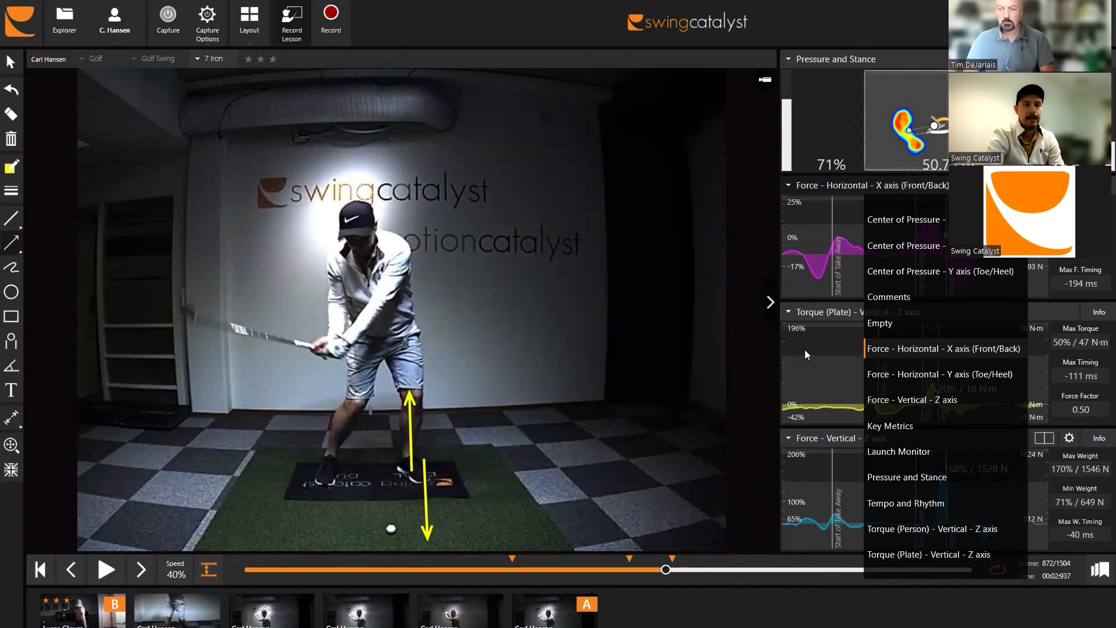
pyautogui.click(728, 348)
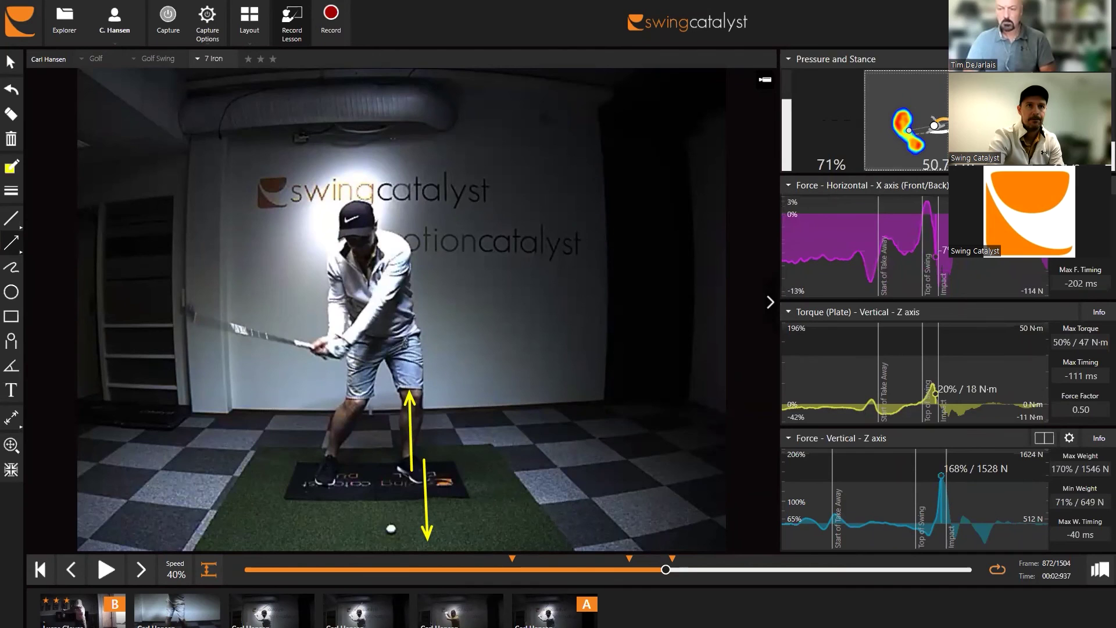
# Replace the Torque (Plate) - Vertical - Z axis graph with Force - Horizontal - Y axis (Toe/Heel).
pyautogui.click(1048, 439)
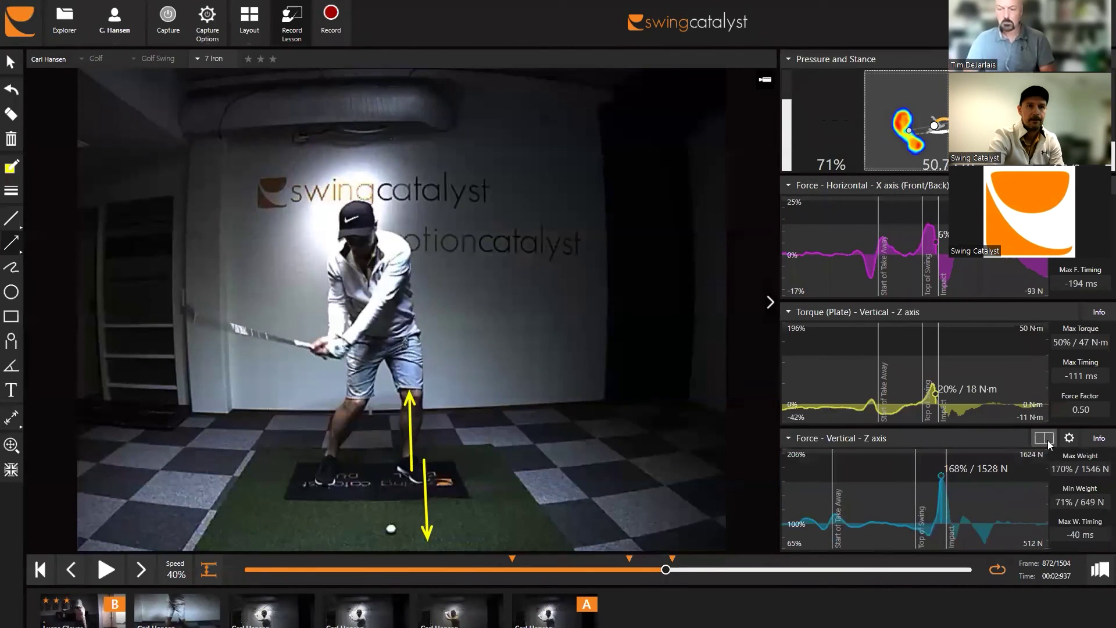
pyautogui.click(966, 314)
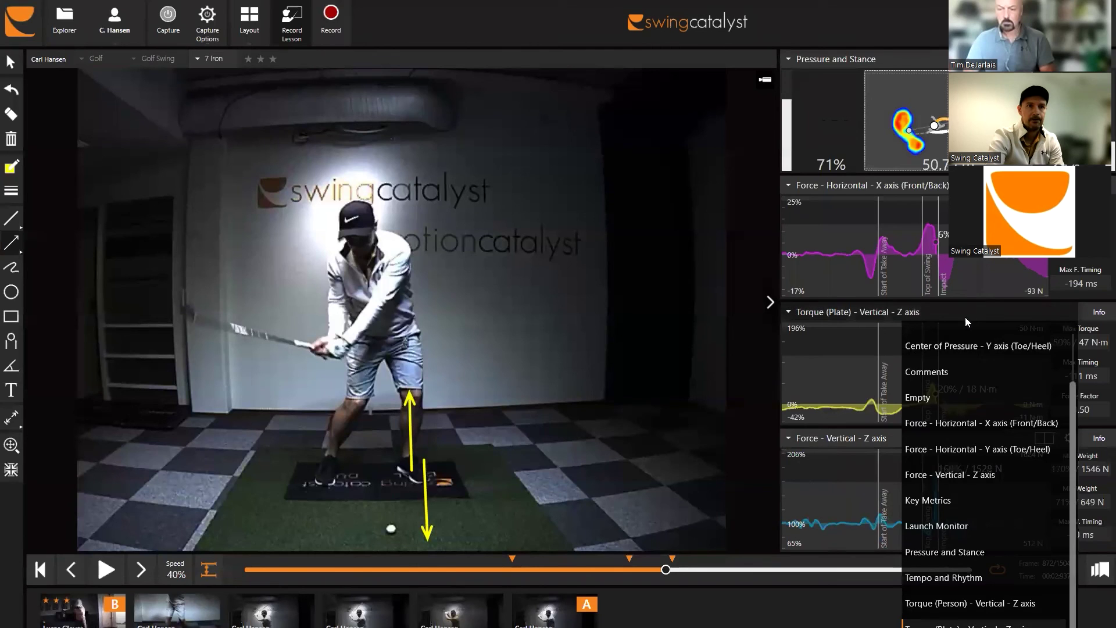
pyautogui.click(974, 449)
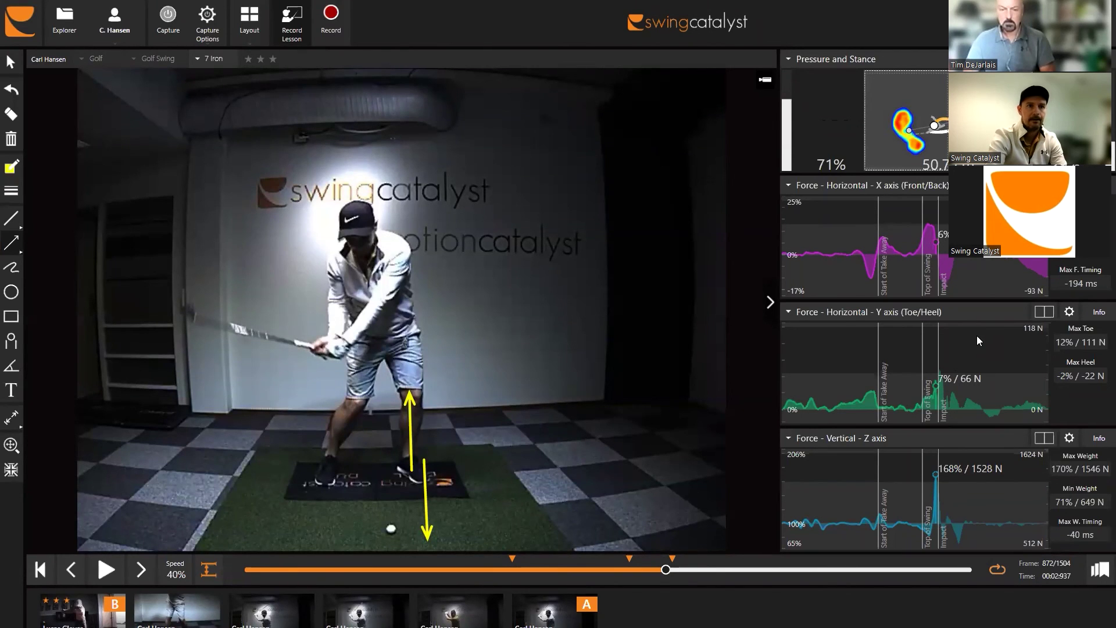
# Show a single foot in the Force - Horizontal - Y axis (Toe/Heel) graph and move the swing to its peak at frame 861.
pyautogui.click(1039, 313)
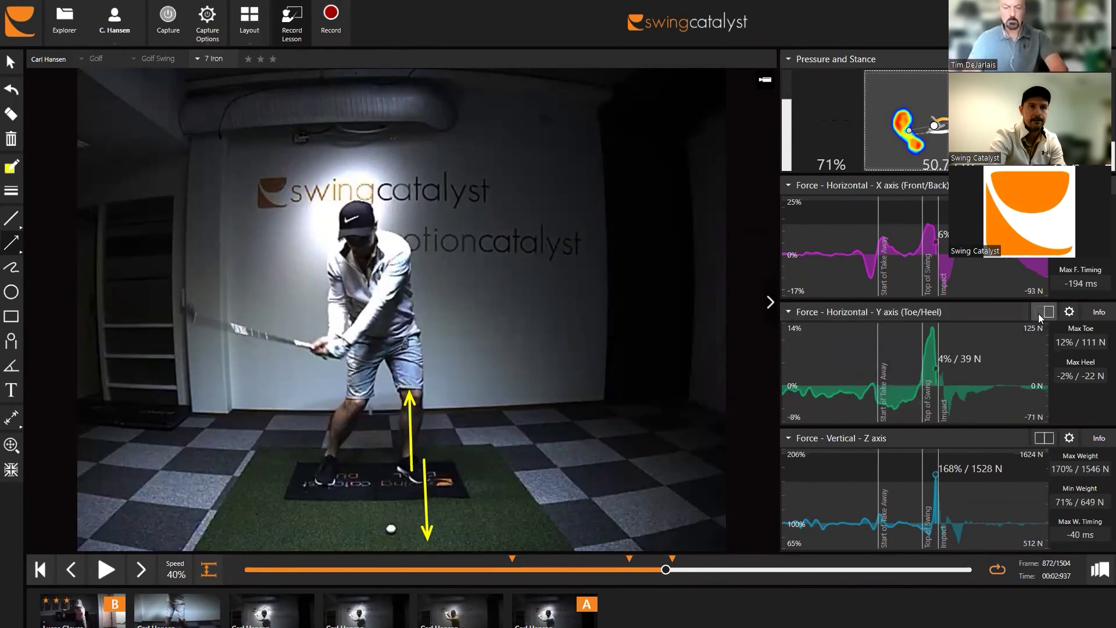
pyautogui.click(931, 368)
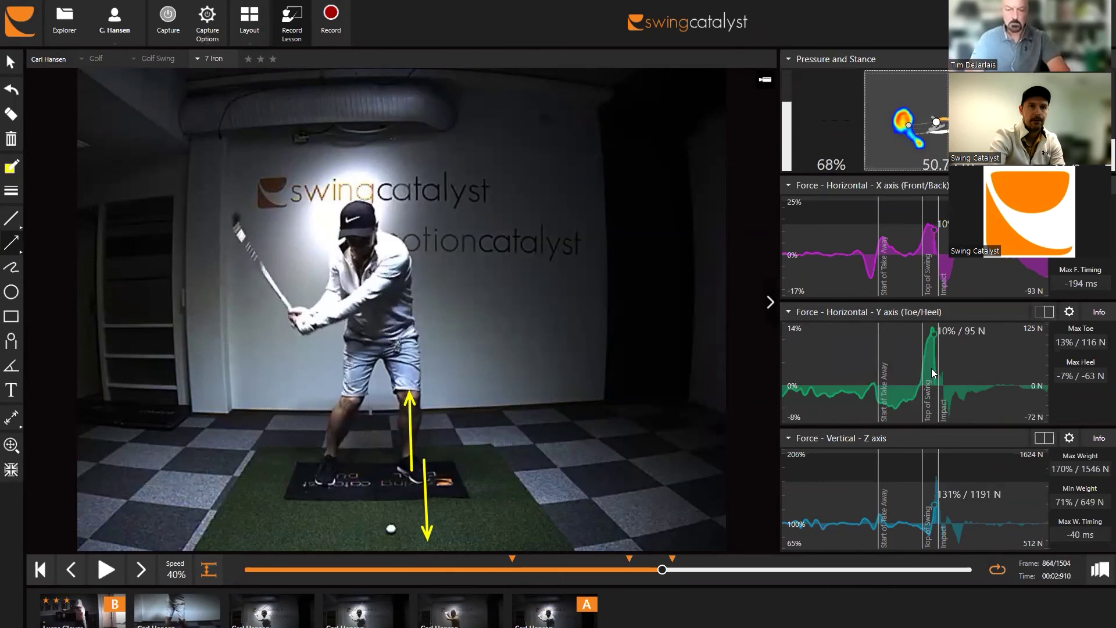
pyautogui.click(931, 368)
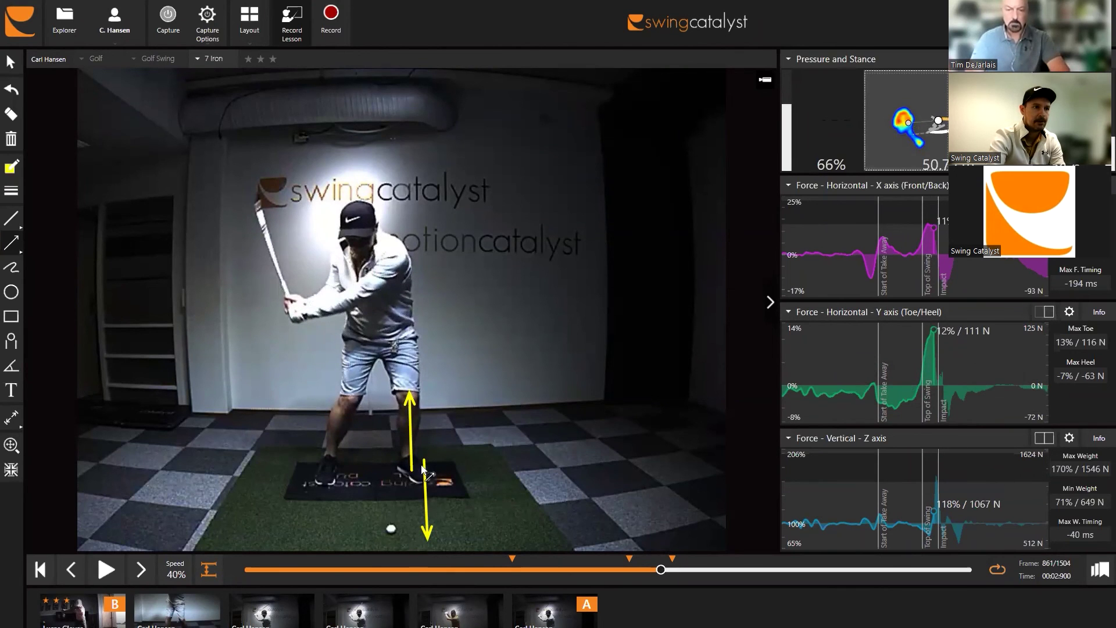
# Switch the Toe/Heel force graph to the other foot and step back and forth through the downswing between frames 854 and 861.
pyautogui.click(1046, 312)
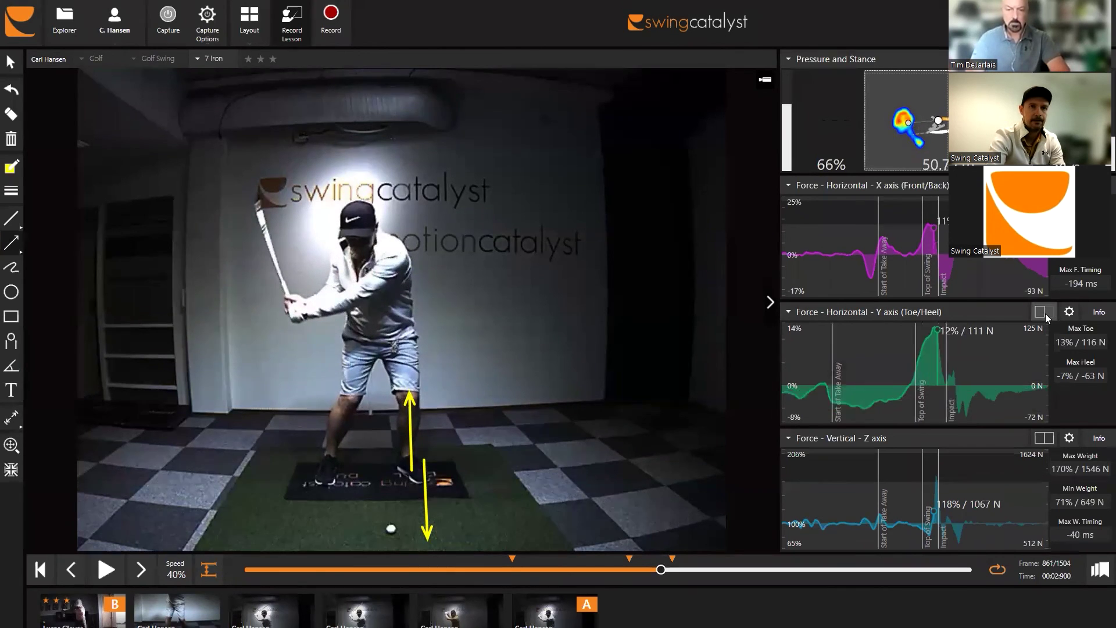
pyautogui.press('Left')
pyautogui.press('Left')
pyautogui.press('Left')
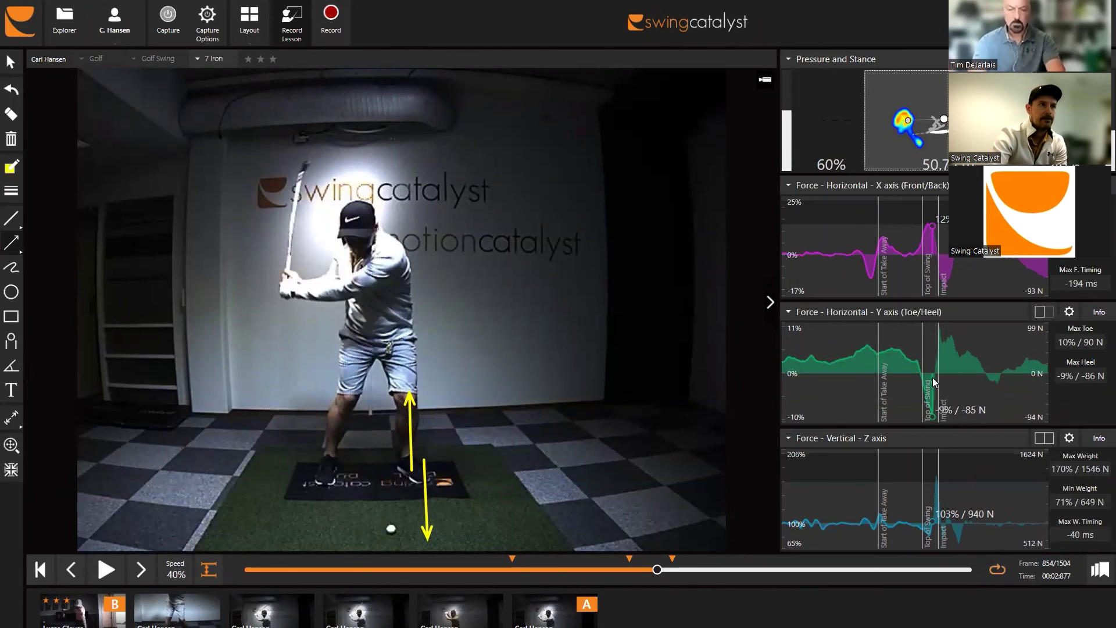
pyautogui.press('Right')
pyautogui.press('Right')
pyautogui.press('Right')
pyautogui.press('Right')
pyautogui.press('Right')
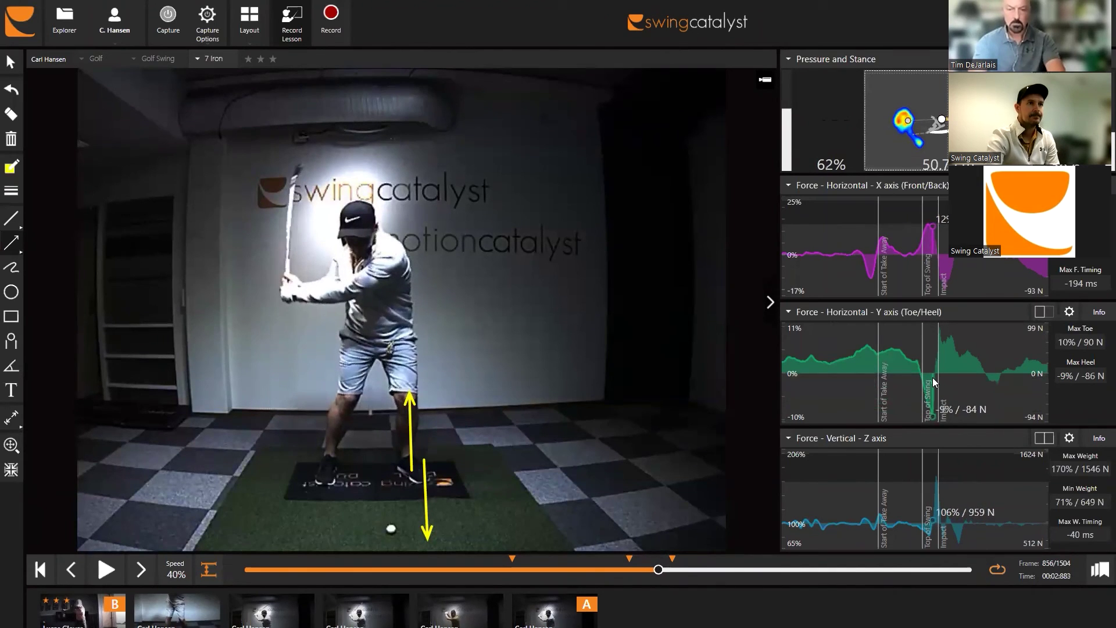
pyautogui.press('Right')
pyautogui.press('Right')
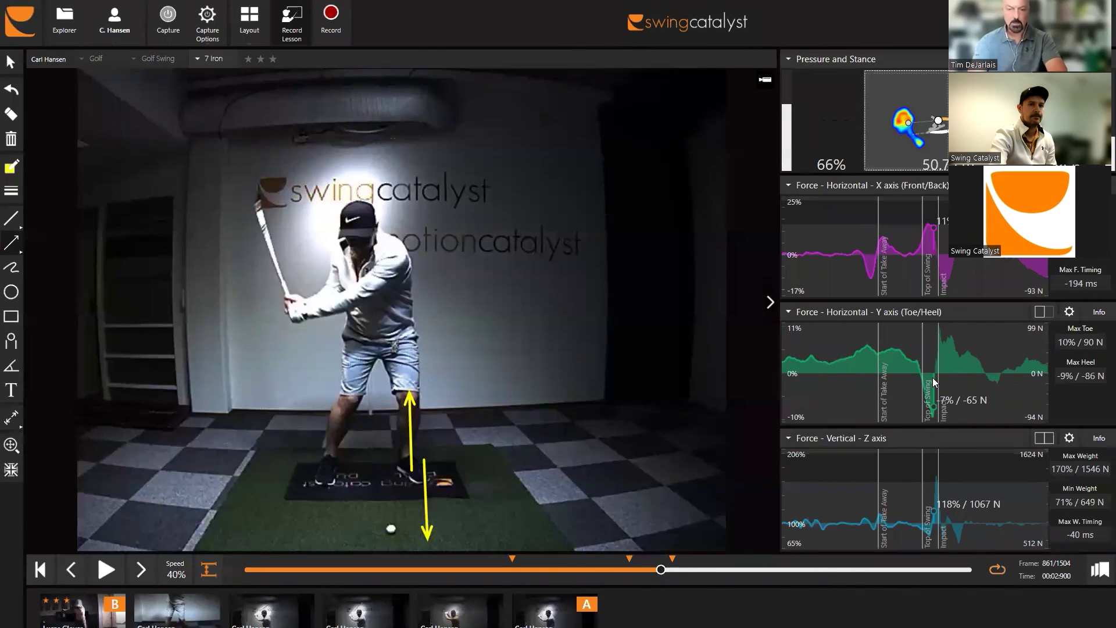
# Hide the data graphs beside the video and clear all drawings from the swing.
pyautogui.click(770, 304)
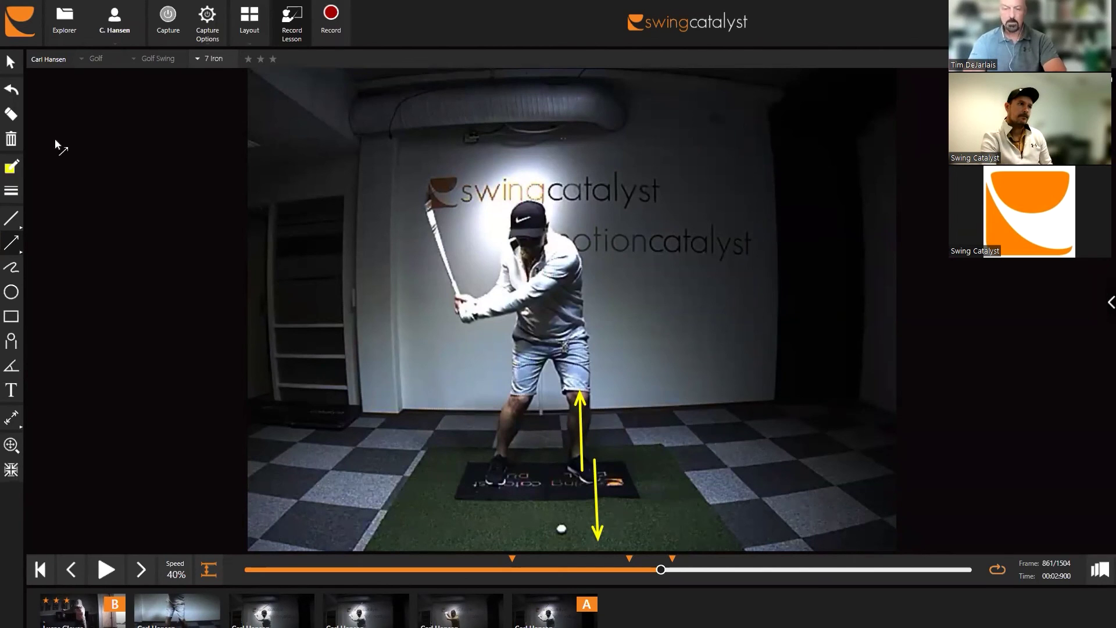
pyautogui.click(17, 138)
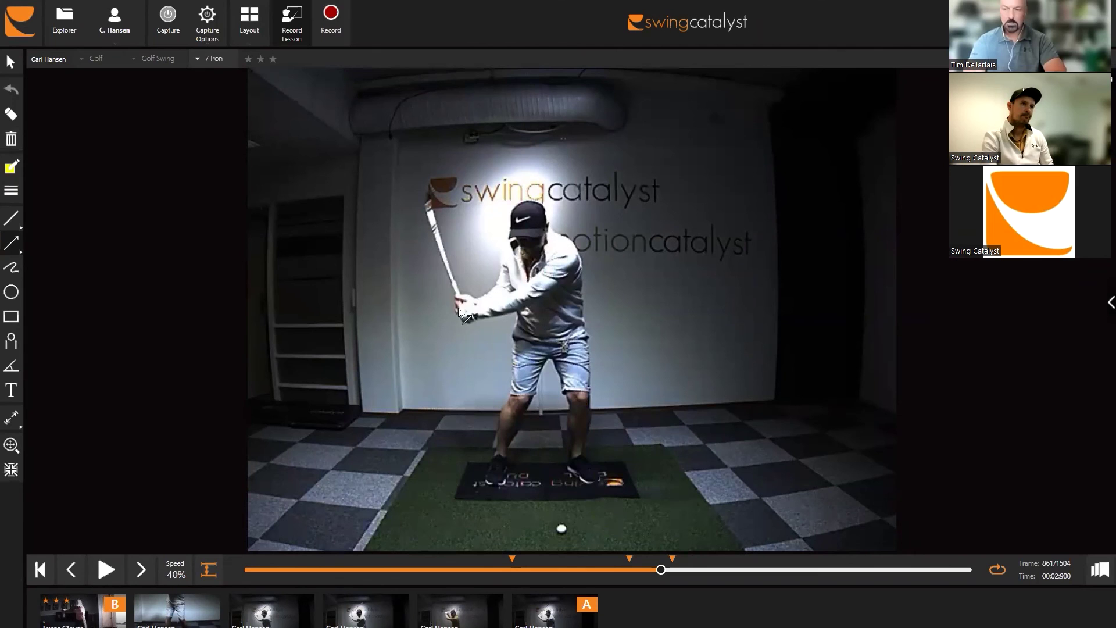